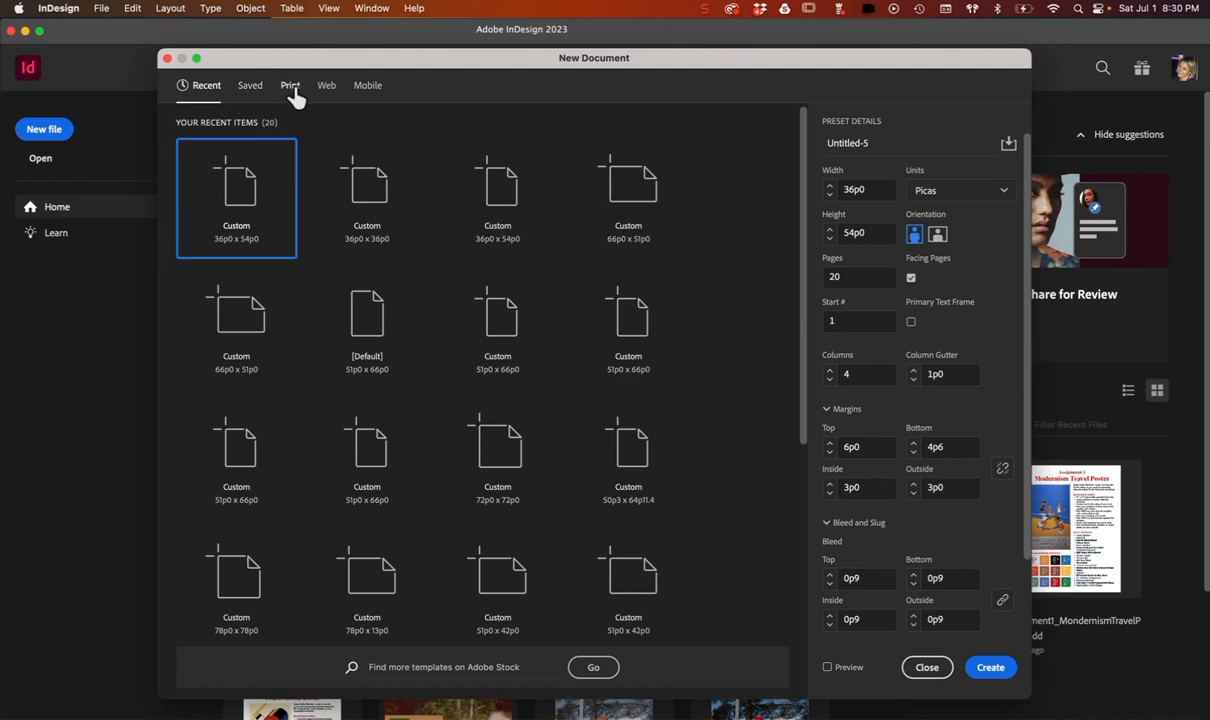
Set up a new print document measured in inches, 6 in wide by 9 in high, with 20 pages
left_click(290, 88)
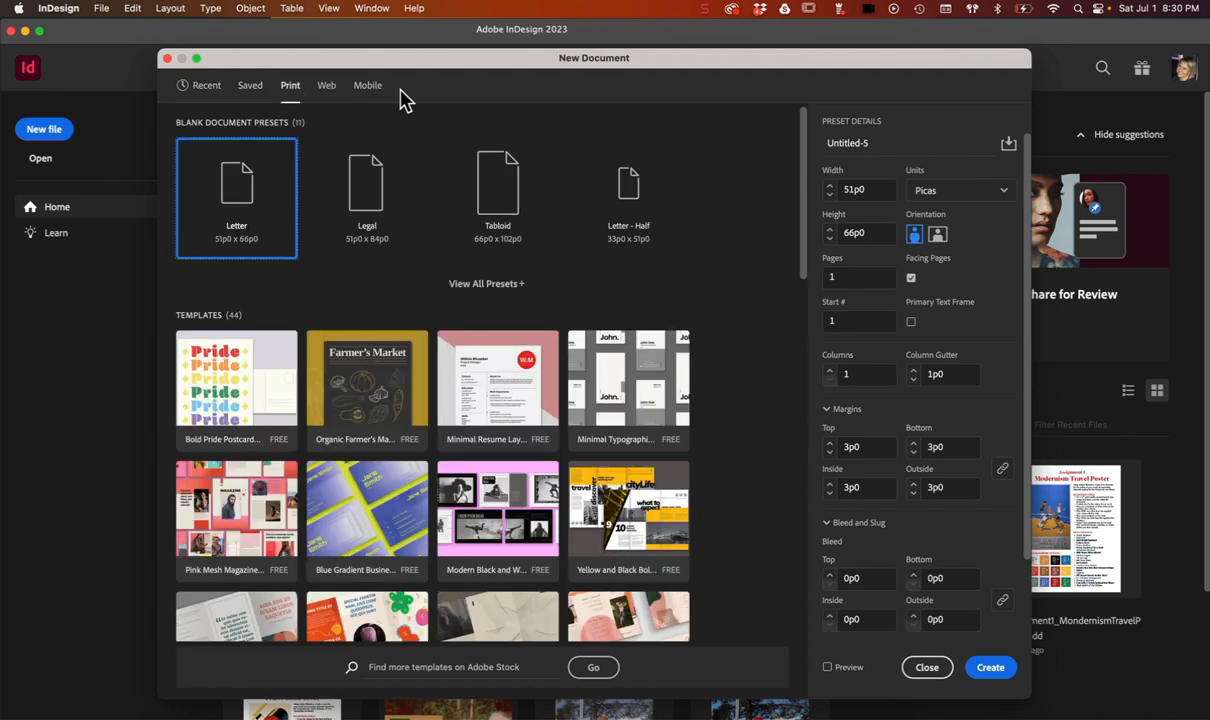
left_click(982, 196)
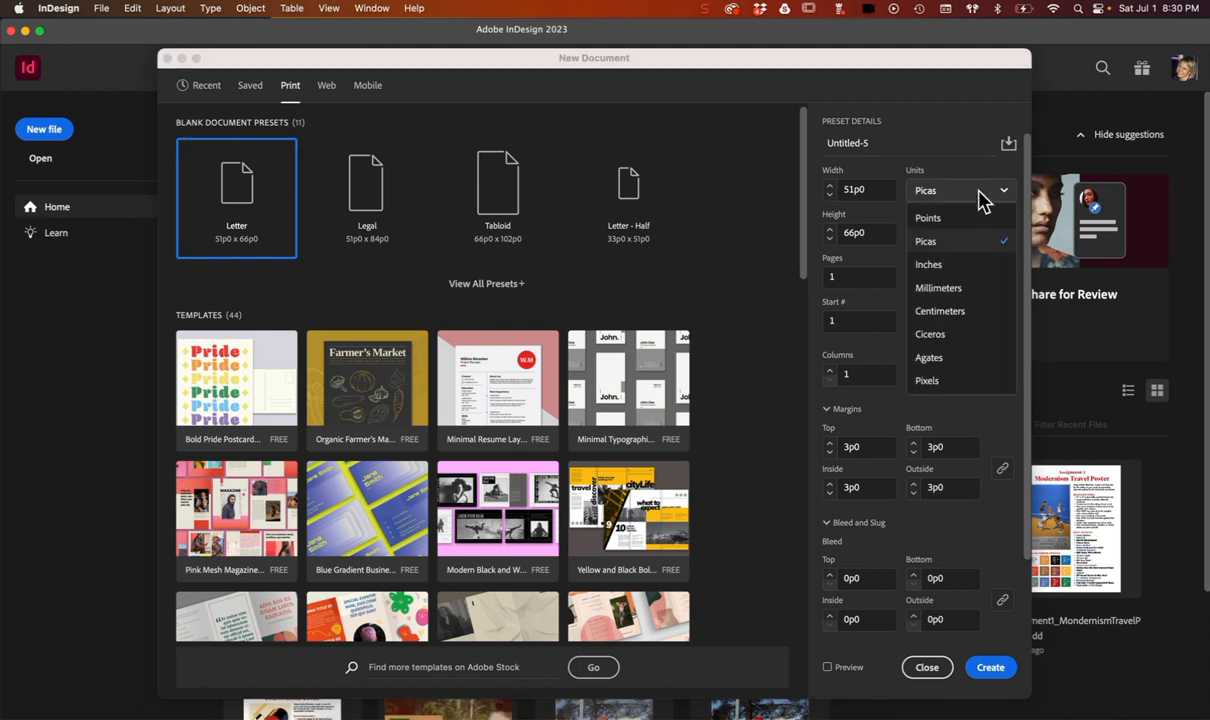
left_click(962, 264)
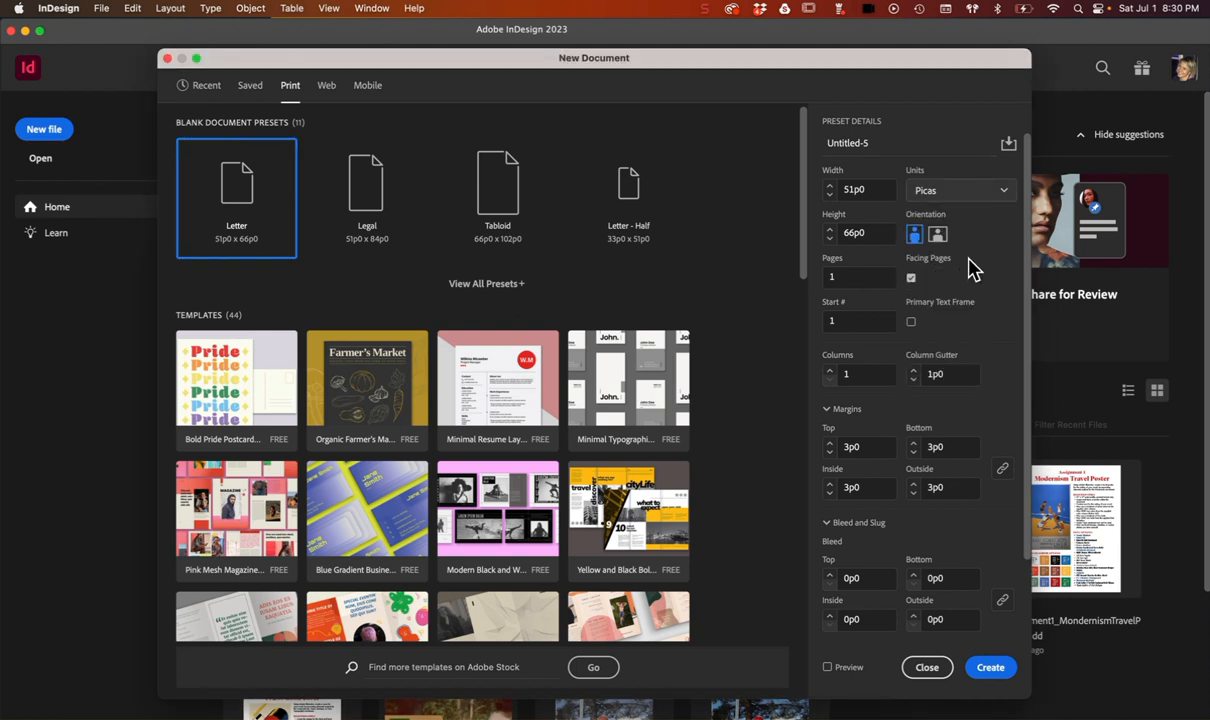
double_click(856, 187)
type("6")
key("Tab")
type("9")
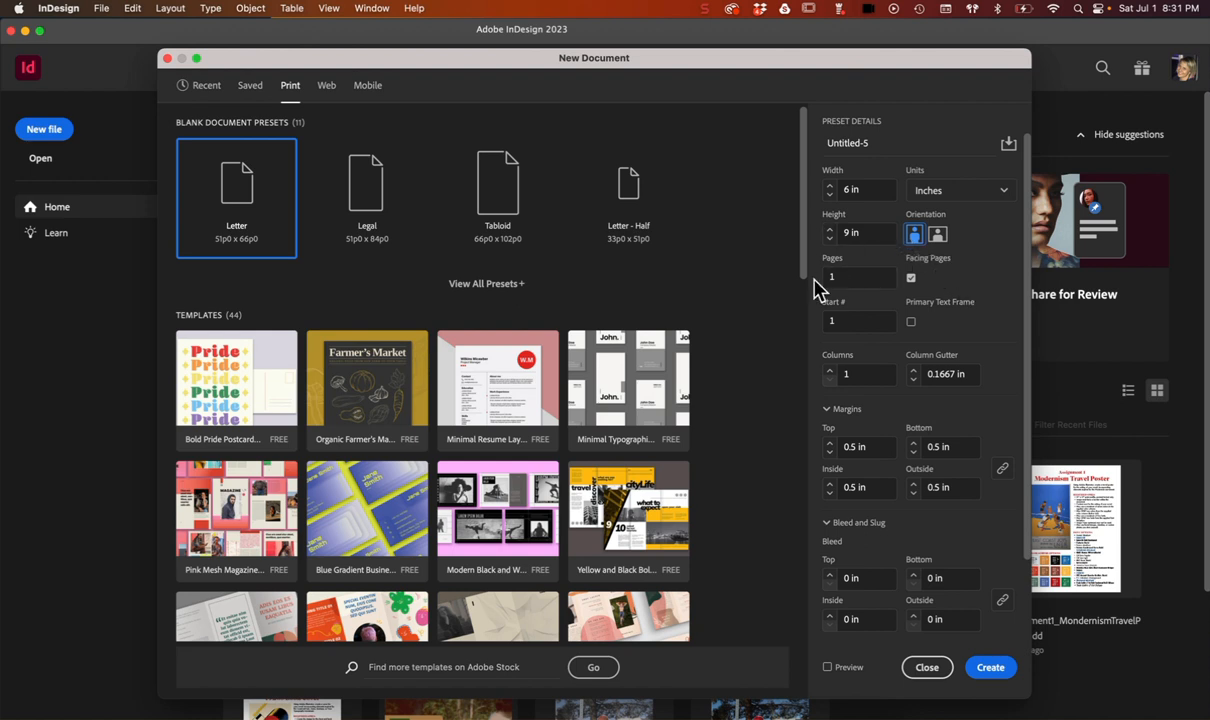
key("Tab")
Set the new document's number of columns to 4
scroll(990, 330, "down", 2)
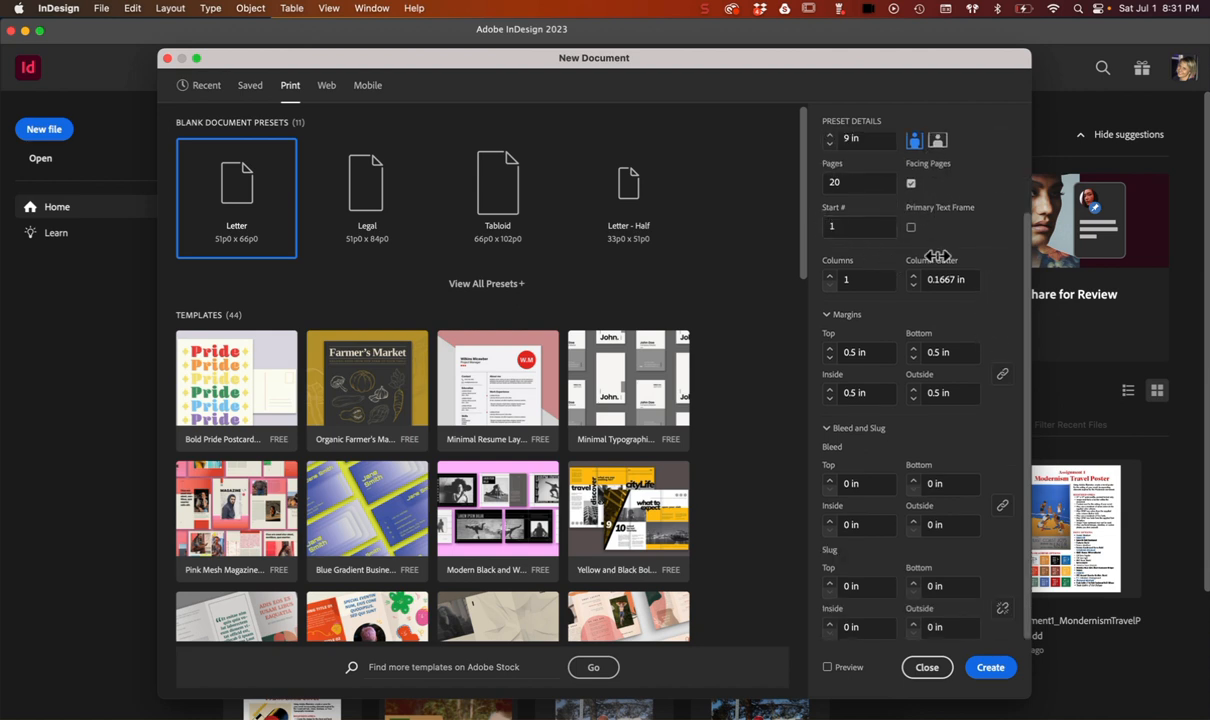
scroll(1003, 293, "down", 1)
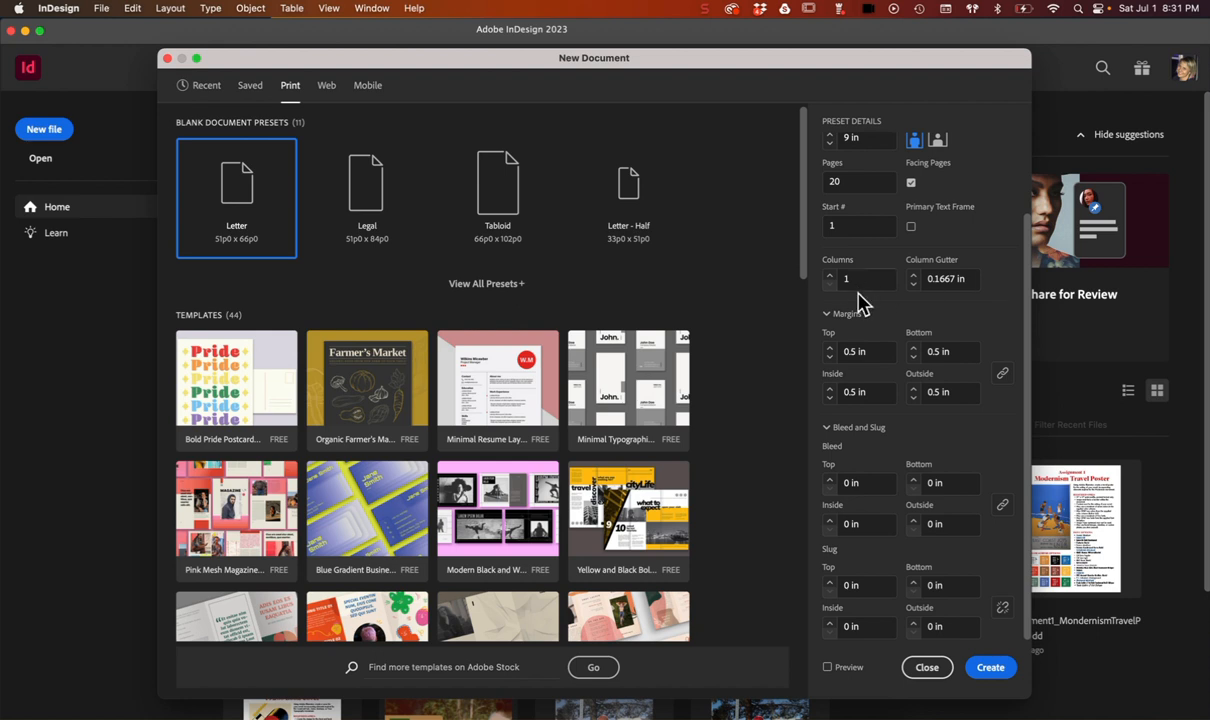
left_click(828, 273)
left_click(828, 273)
Unlink the margin values and set the top margin to 1 in and the bottom margin to 0.75 in
left_click(1003, 378)
left_click(829, 346)
left_click(829, 346)
left_click(829, 346)
left_click(829, 346)
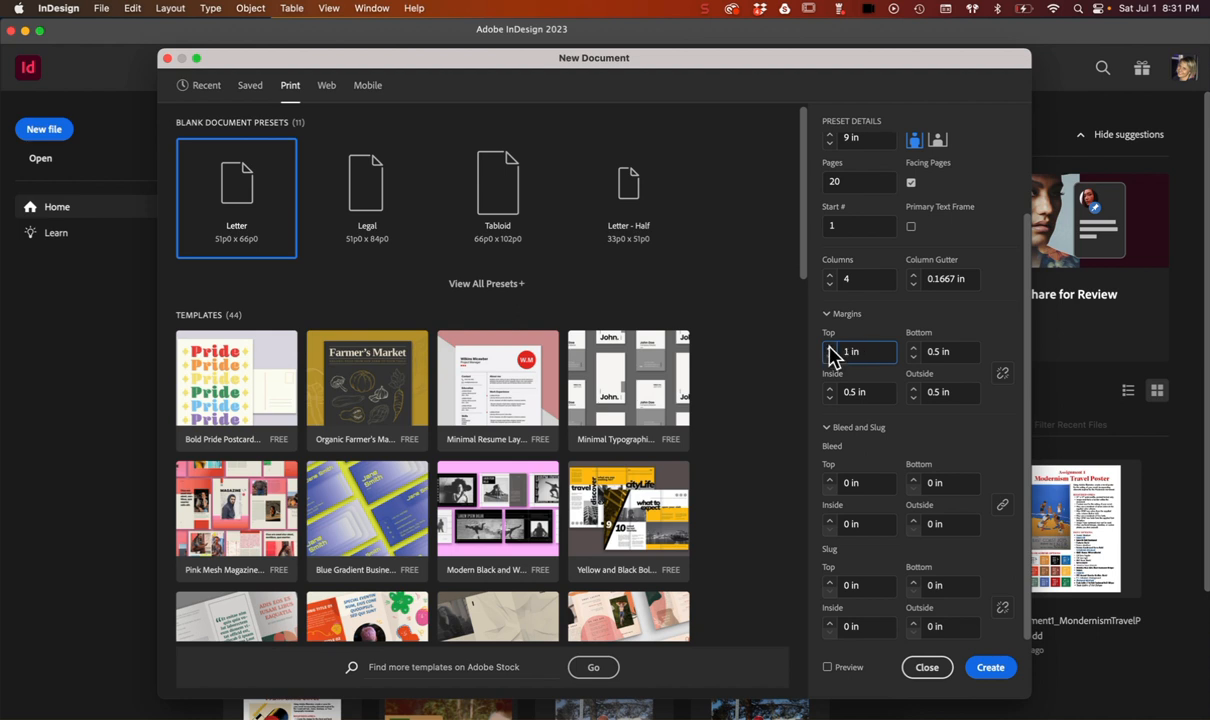
left_click(913, 346)
left_click(913, 347)
Set a linked bleed of 0.125 in on all sides and create the document
left_click(830, 484)
left_click(830, 480)
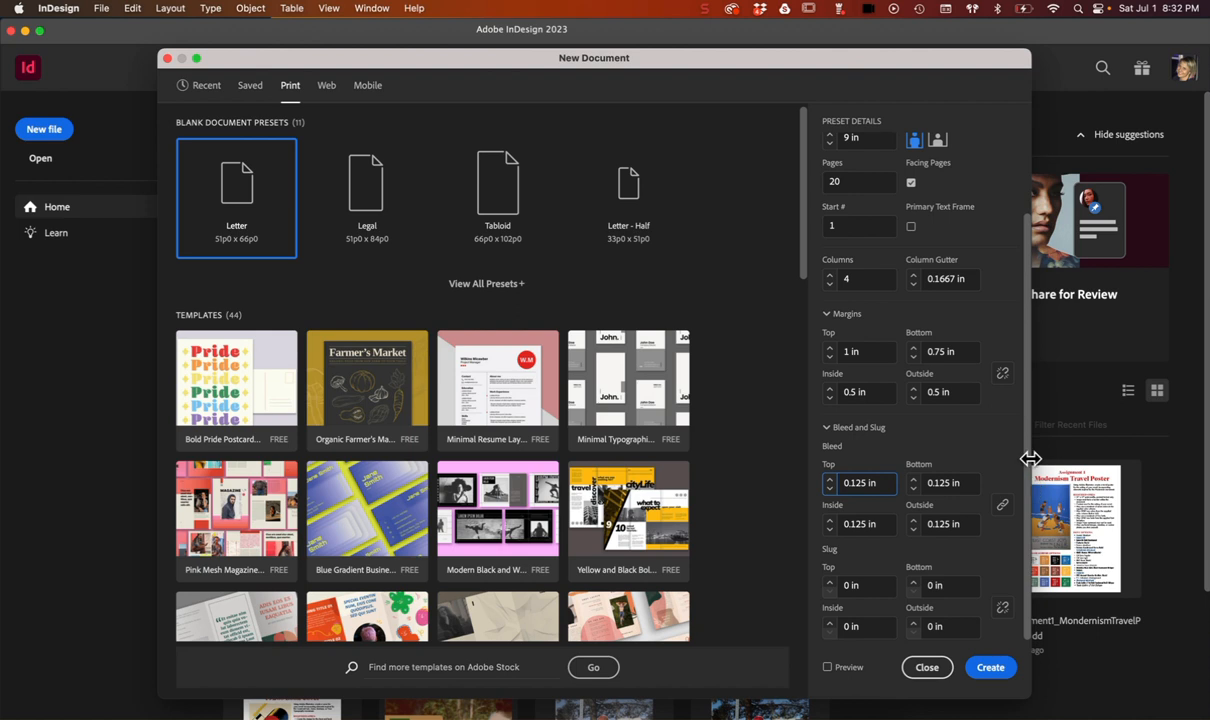
left_click(990, 668)
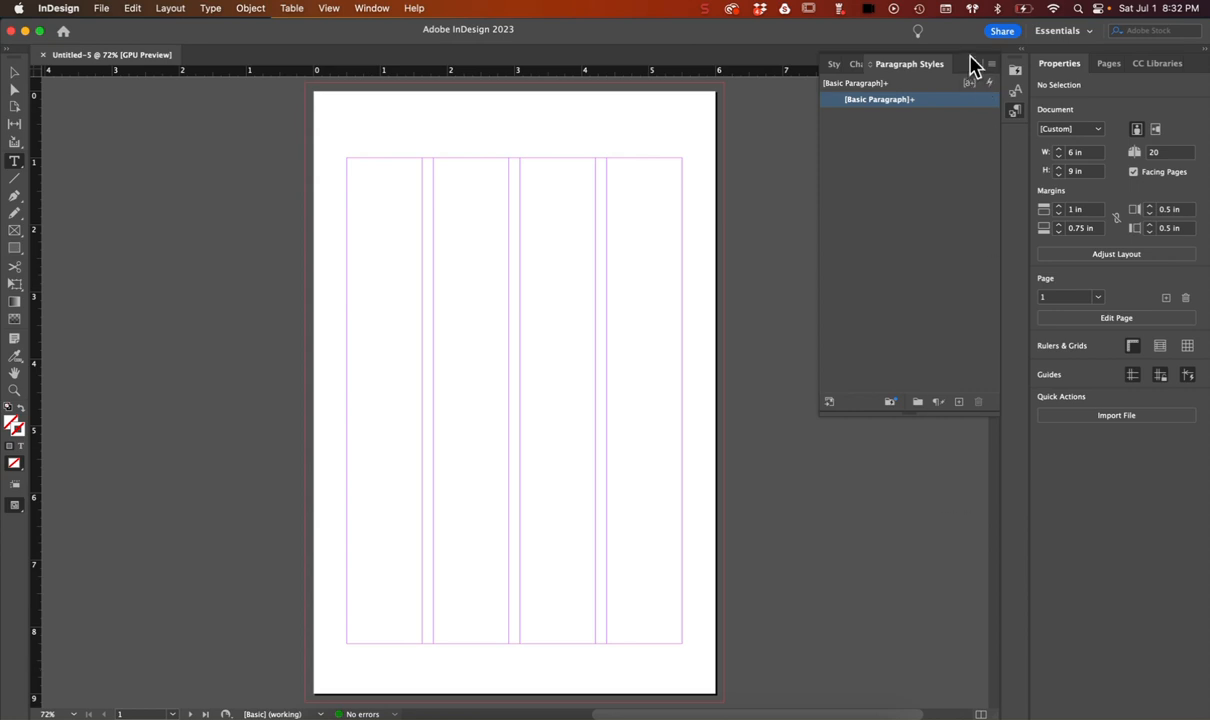
Collapse the expanded Paragraph Styles panel and show the document's page thumbnails
left_click(977, 72)
scroll(640, 385, "down", 5)
scroll(640, 385, "left", 3)
scroll(640, 390, "down", 3)
scroll(640, 390, "left", 1)
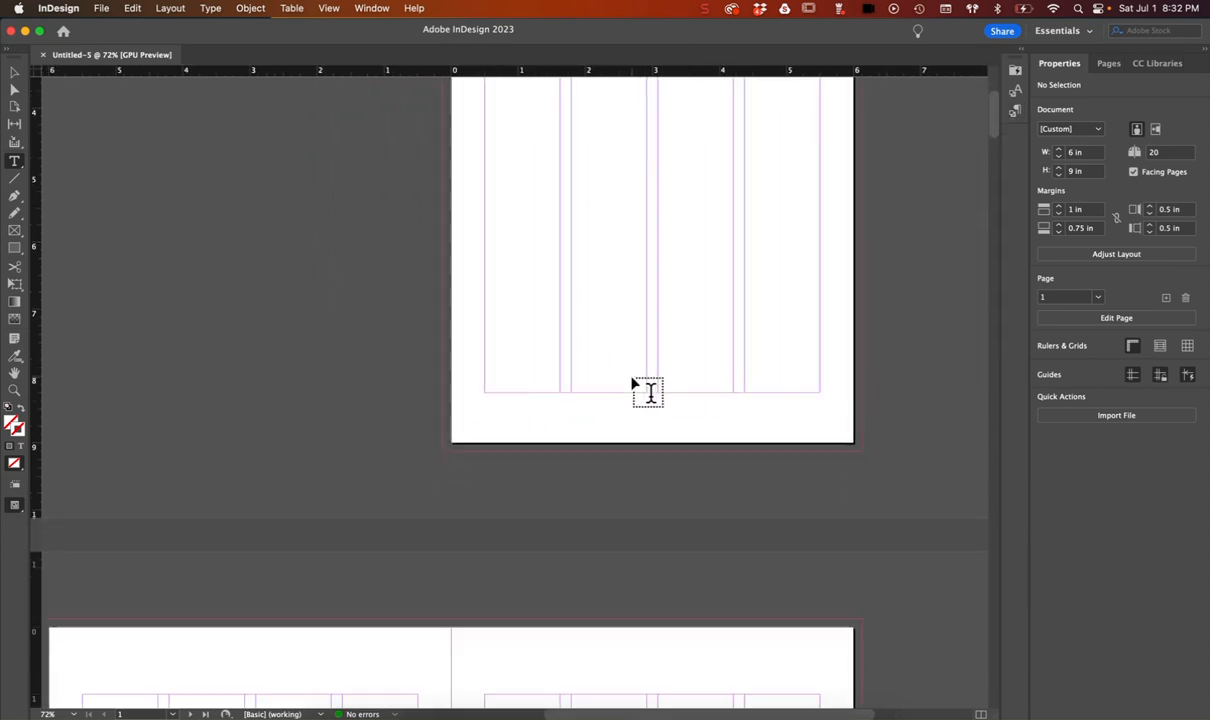
left_click(1108, 66)
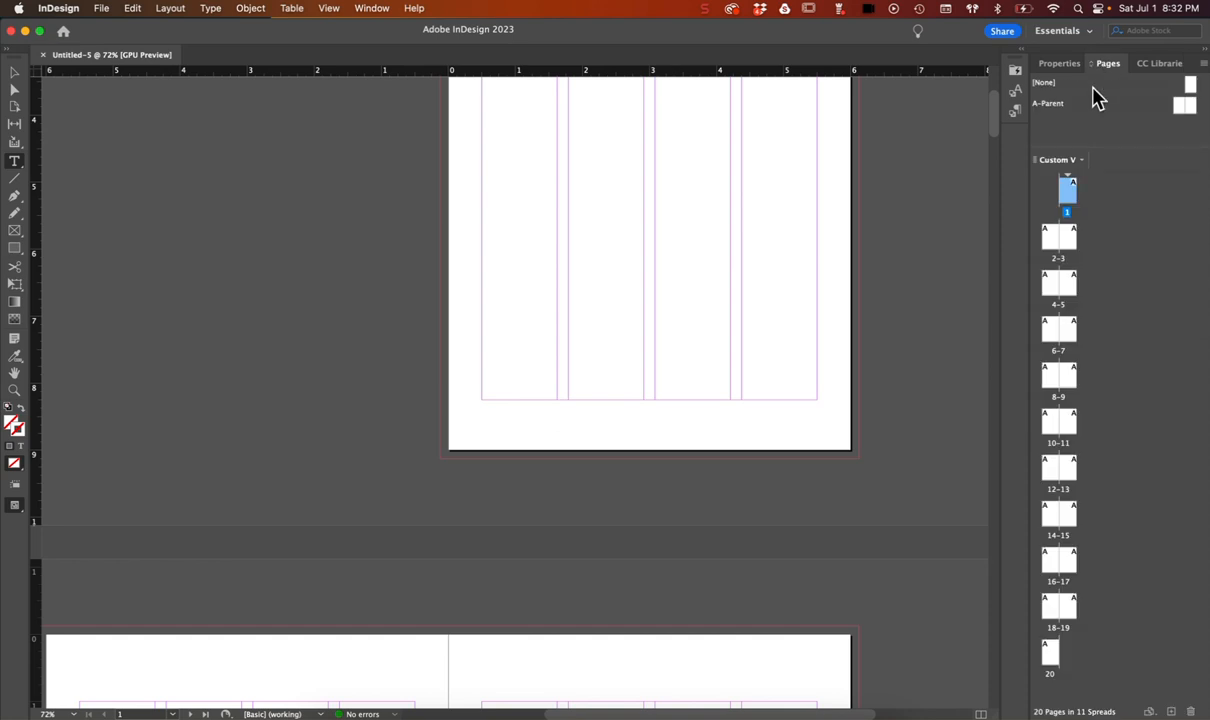
left_click(362, 10)
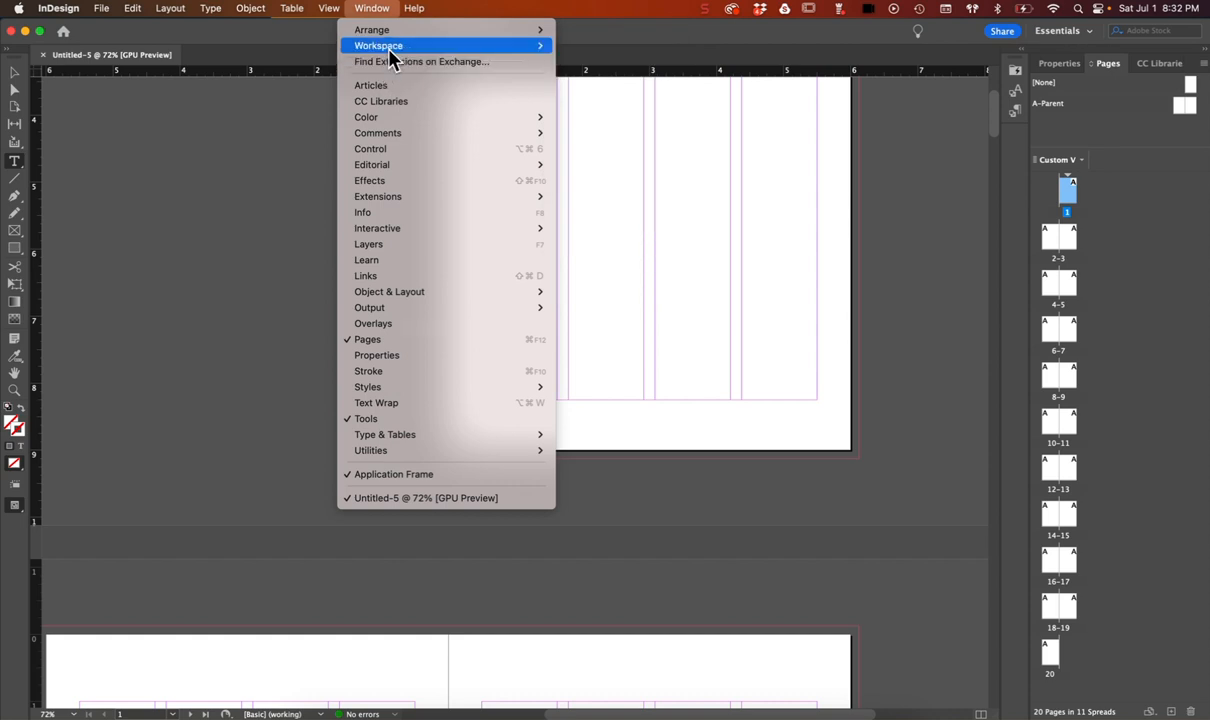
mouse_move(385, 46)
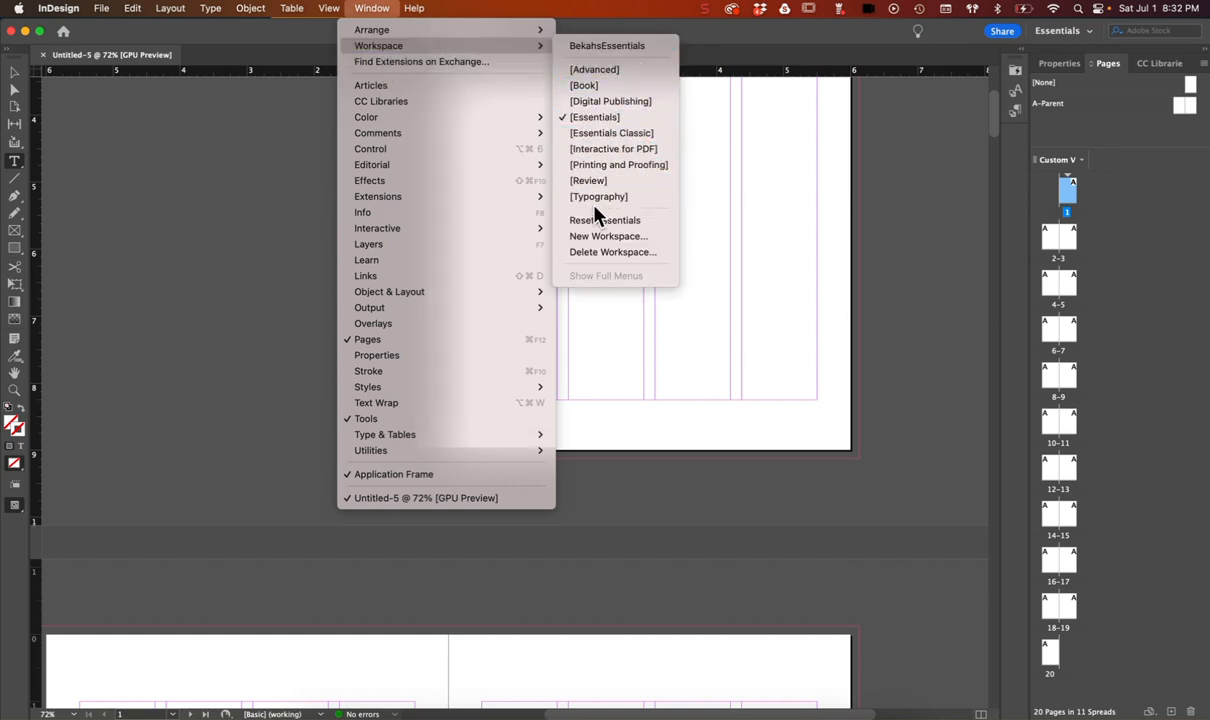
left_click(213, 172)
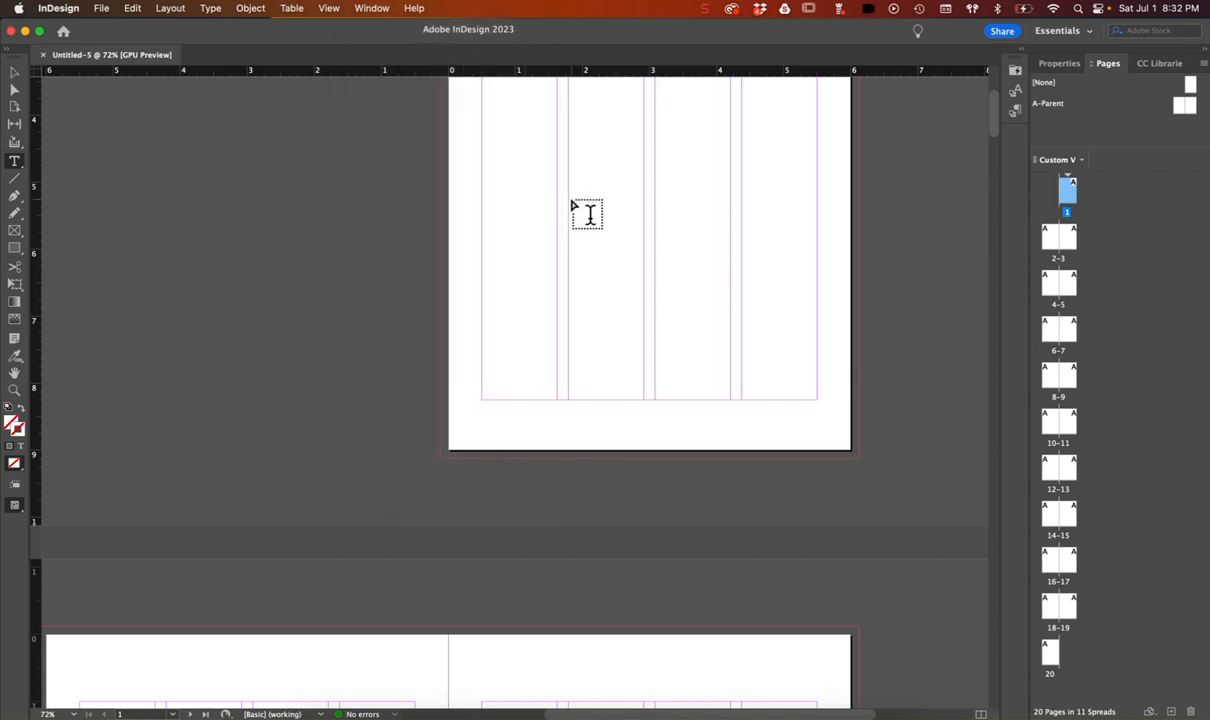
Add a text frame across the two middle columns of page 1 reading "Front Outside Cover"
scroll(597, 265, "down", 2)
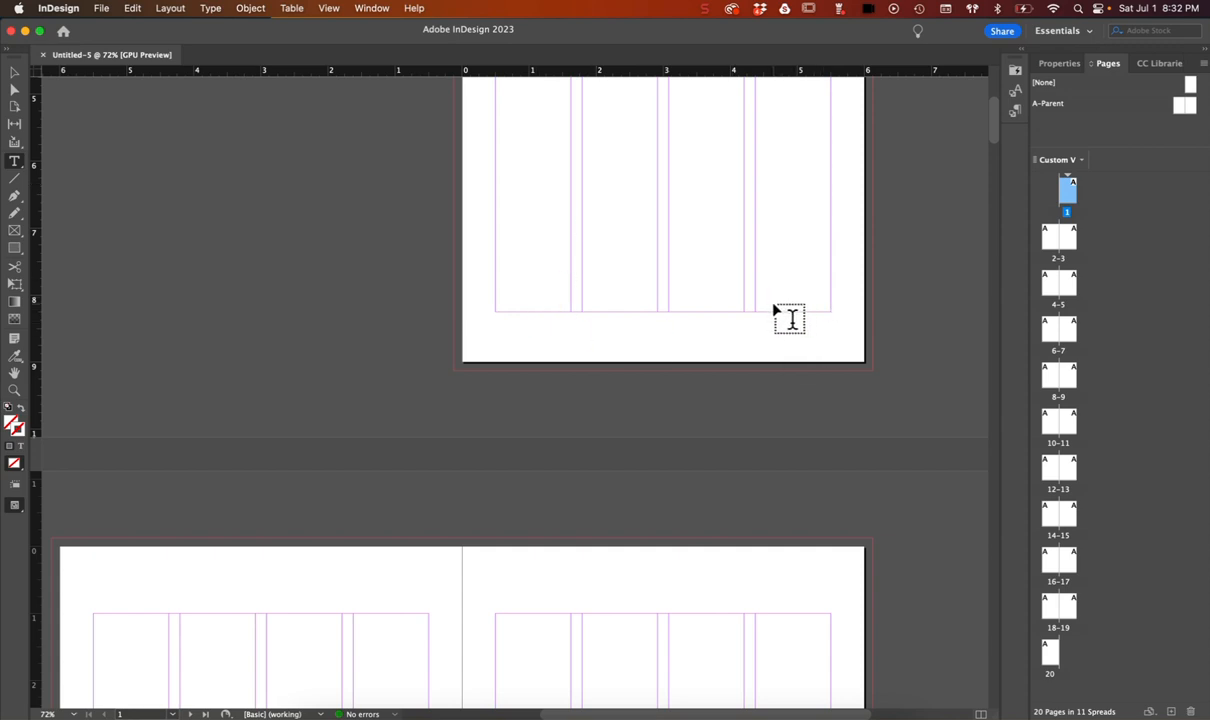
scroll(710, 385, "down", 8)
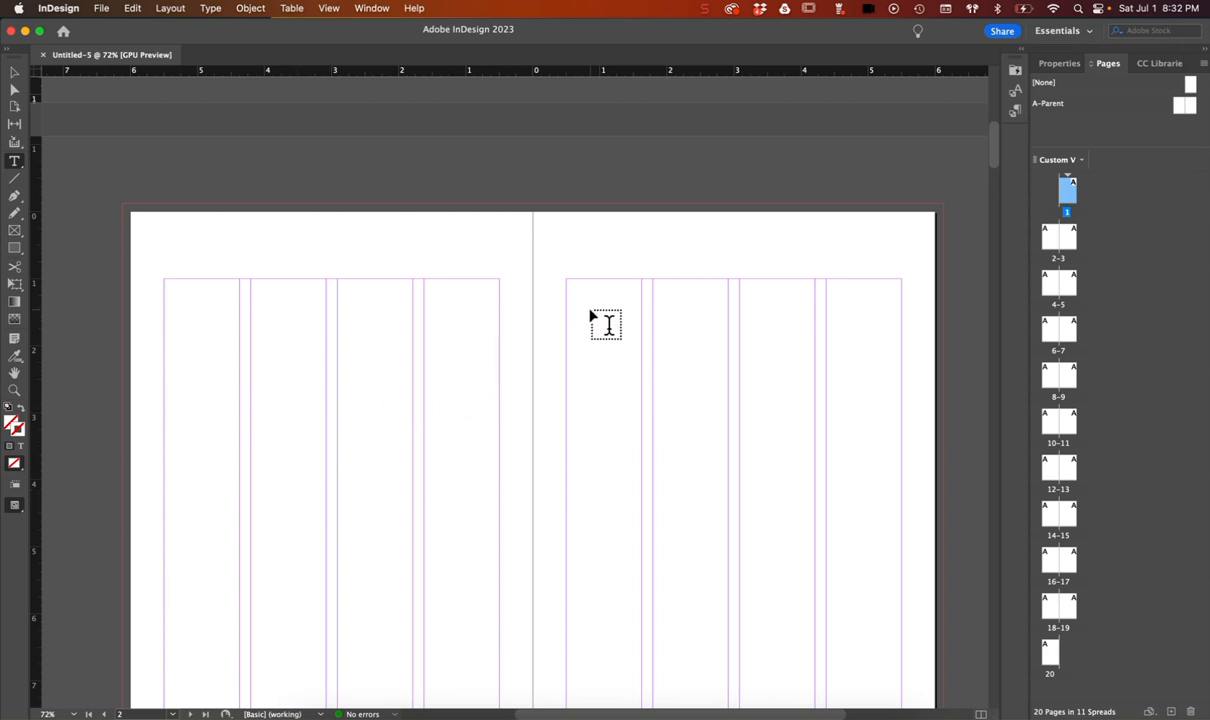
scroll(592, 317, "up", 8)
scroll(592, 317, "up", 2)
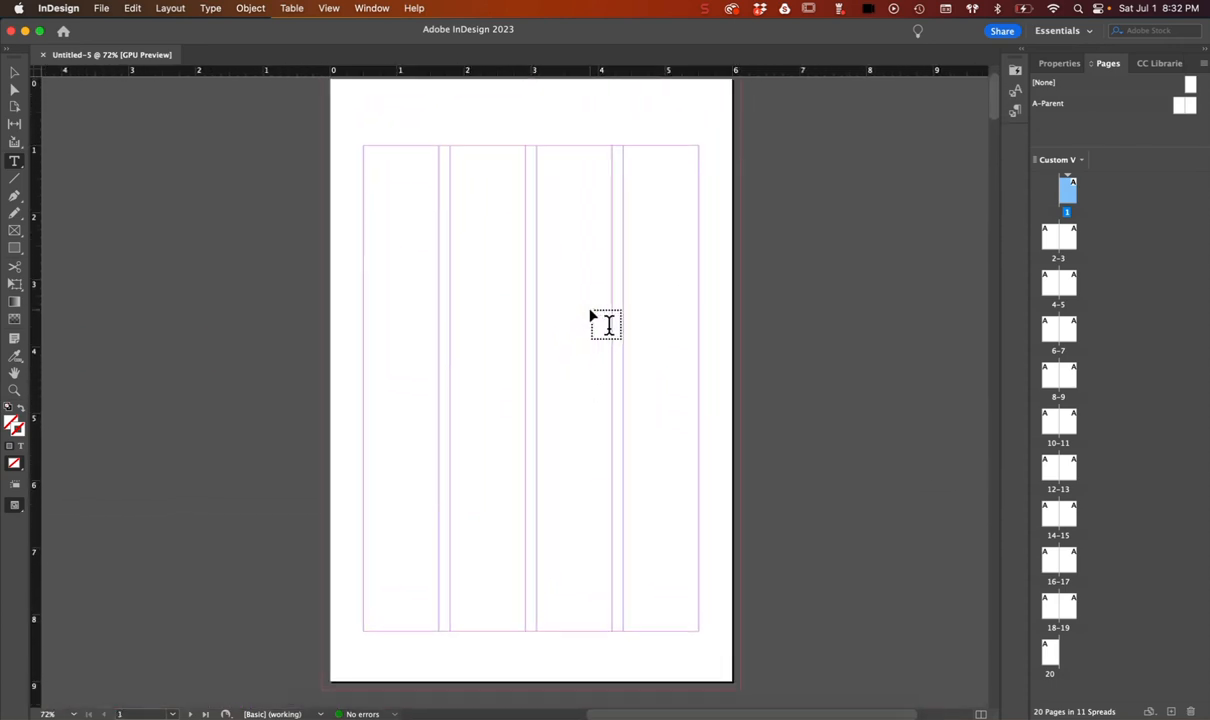
left_click_drag(450, 267, 612, 300)
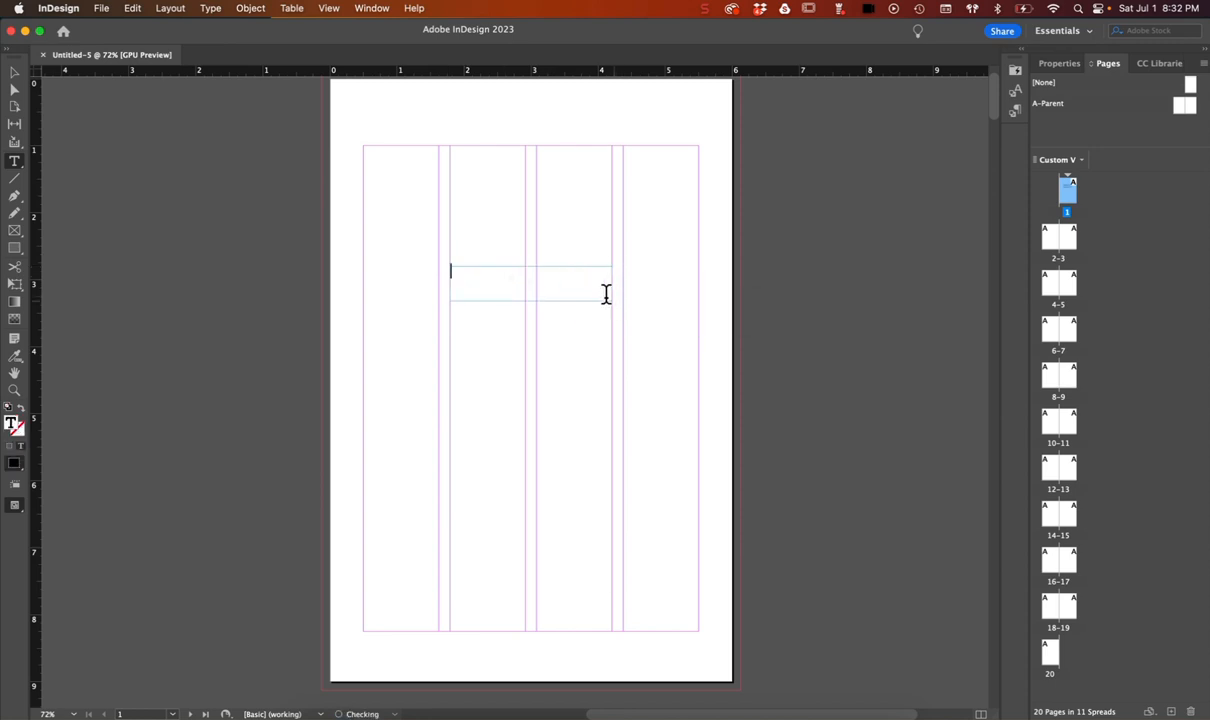
type("ont Outside Cover")
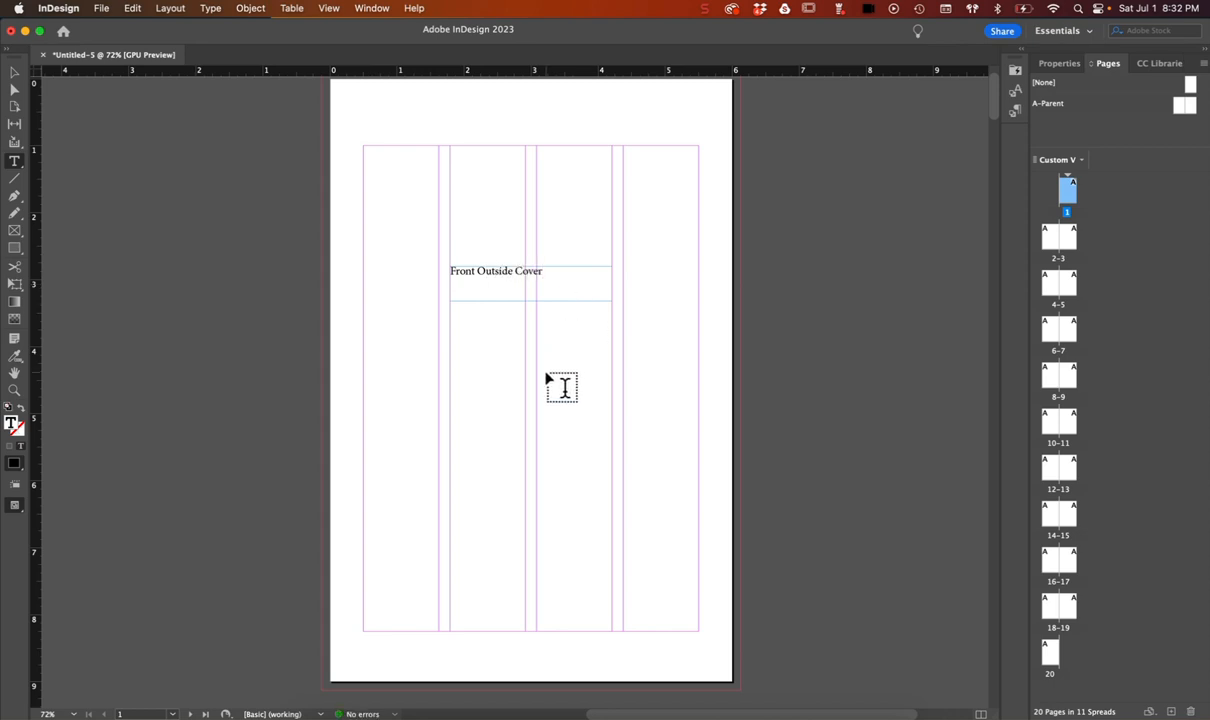
Add a text frame across the two middle columns of page 2 reading "Front Inside Cover"
scroll(559, 386, "down", 10)
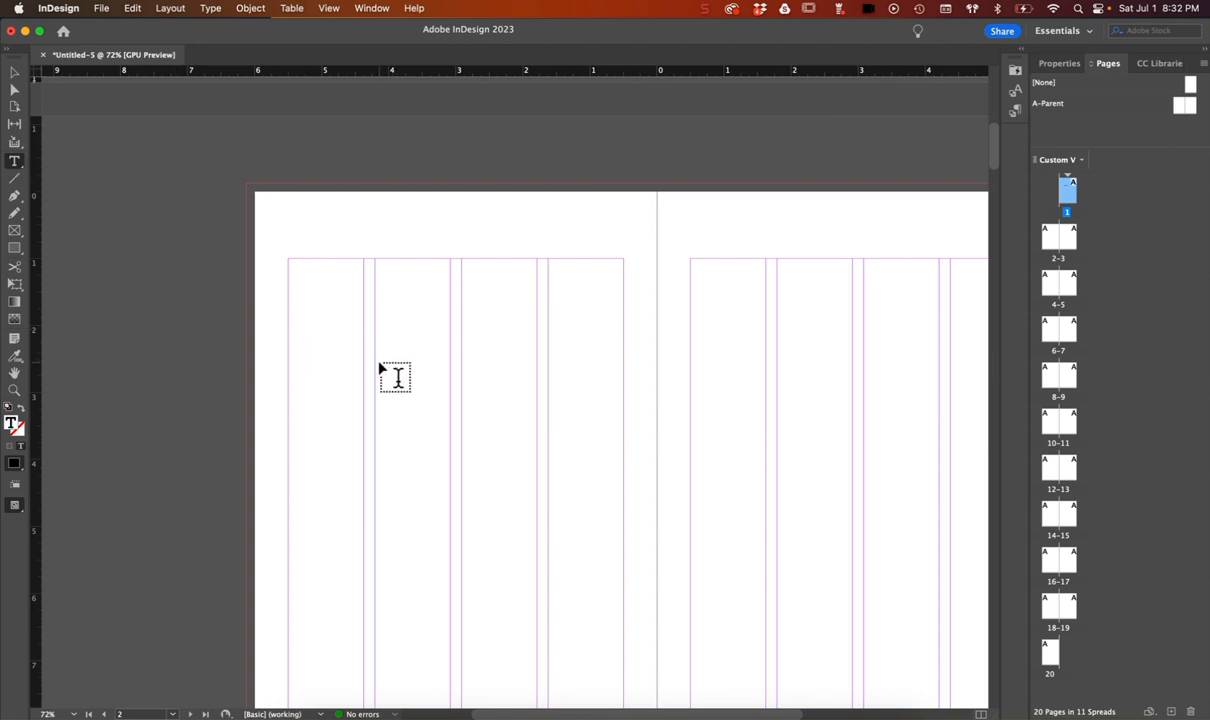
left_click_drag(376, 367, 536, 407)
type("Front Inside Cover")
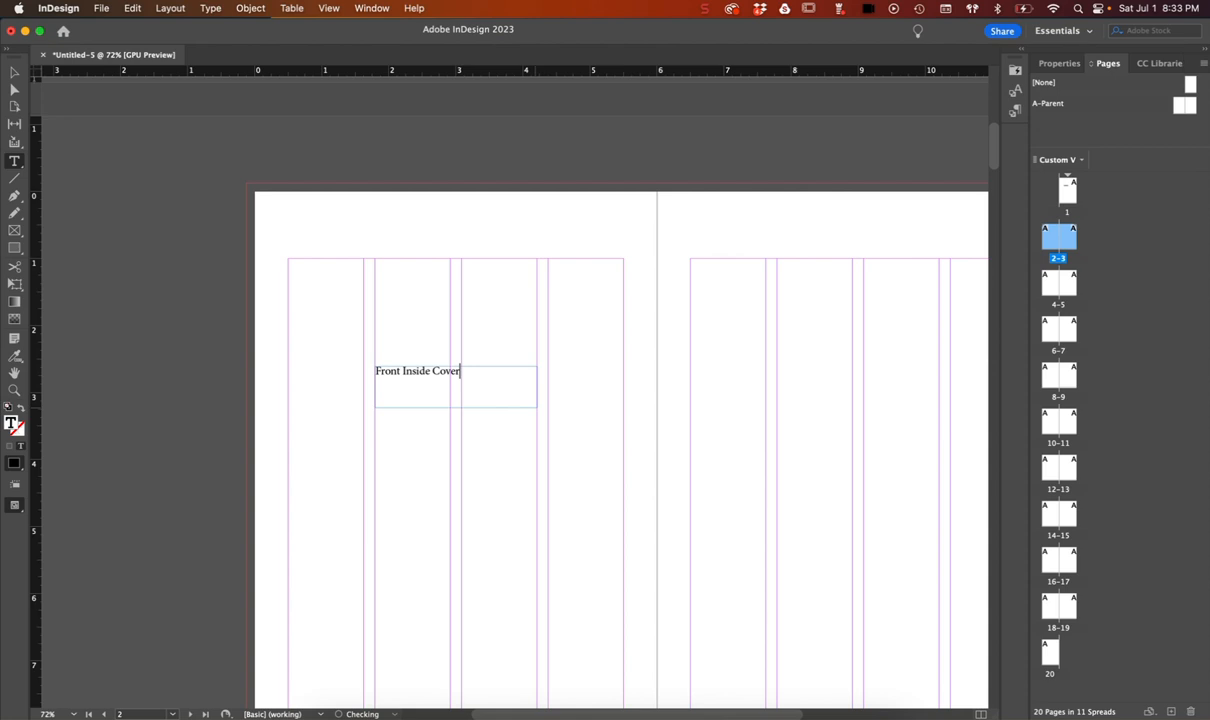
left_click(14, 72)
Add a text frame across the two middle columns of page 3 reading "Title Page"
scroll(338, 334, "right", 2)
scroll(338, 344, "right", 4)
scroll(338, 344, "down", 2)
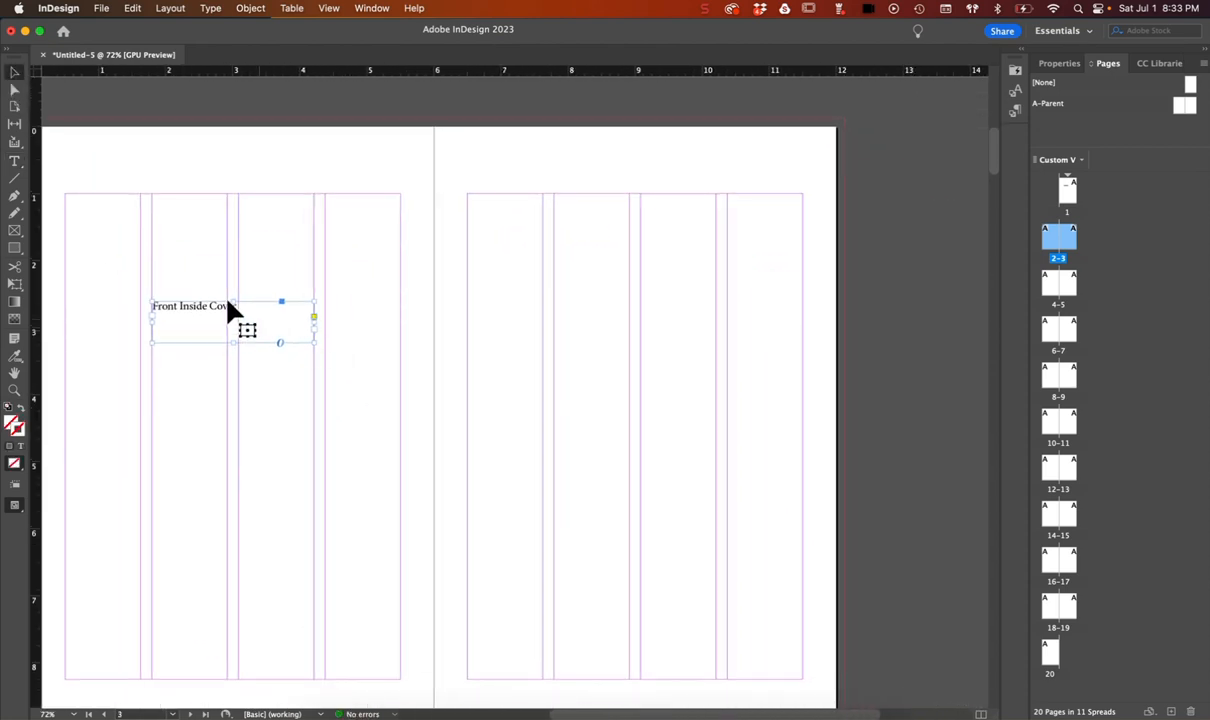
left_click(15, 161)
left_click_drag(555, 305, 716, 350)
type("Title")
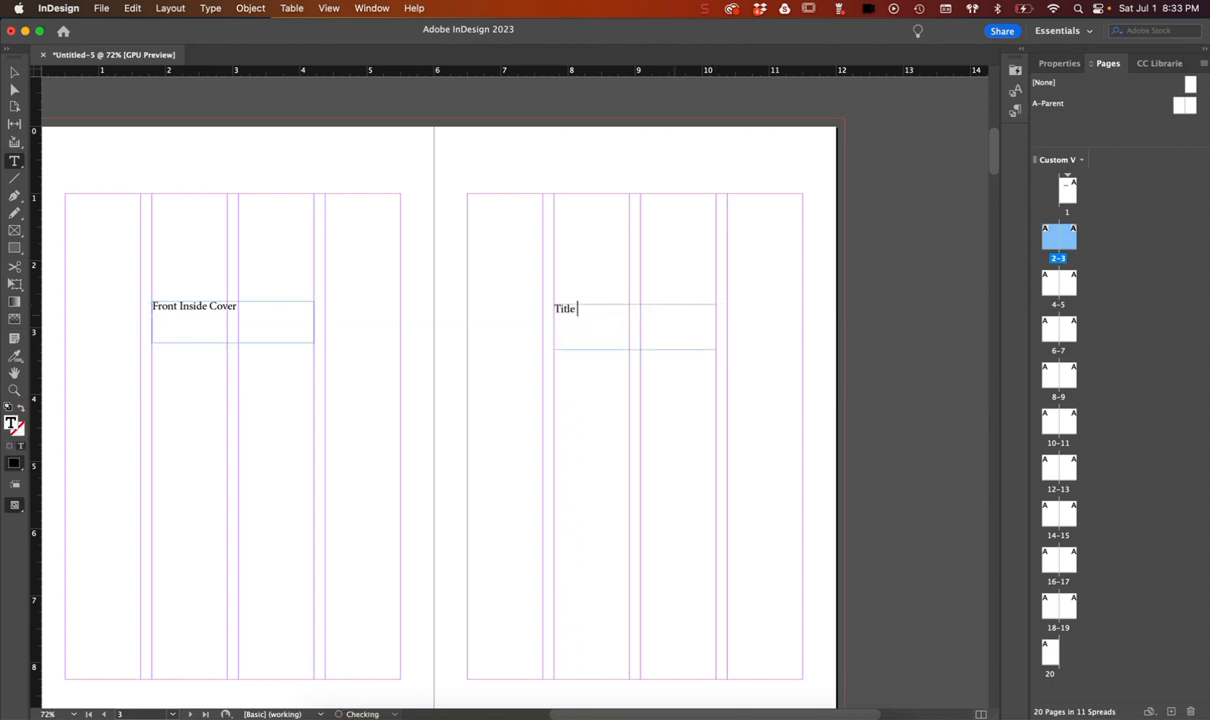
type(" Page")
Add a text frame across the two middle columns of page 4 reading "Publisher Page"
scroll(573, 350, "down", 10)
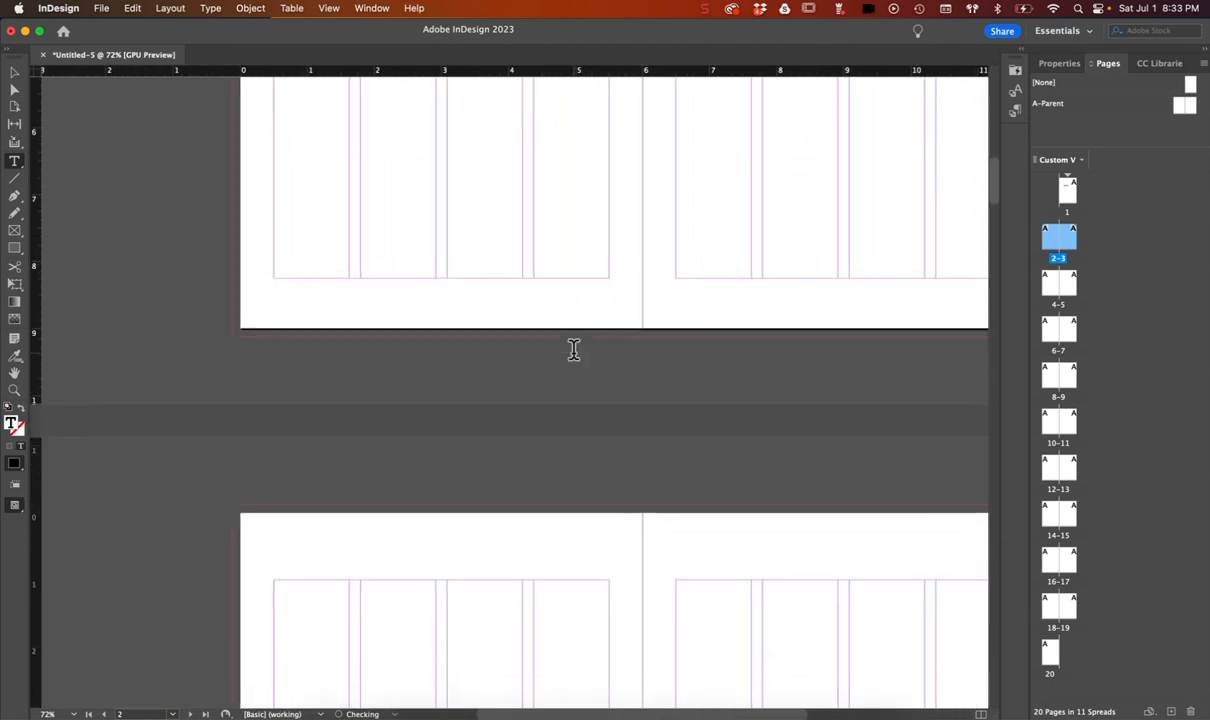
left_click_drag(243, 434, 405, 486)
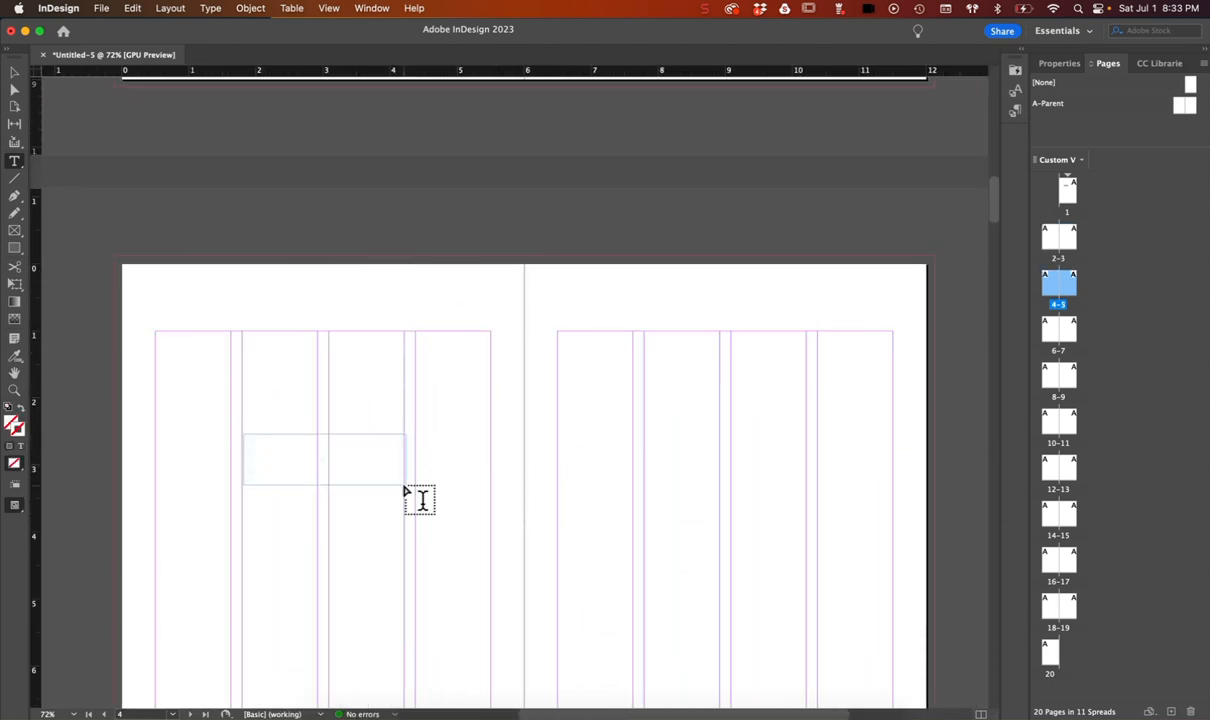
type("Publis")
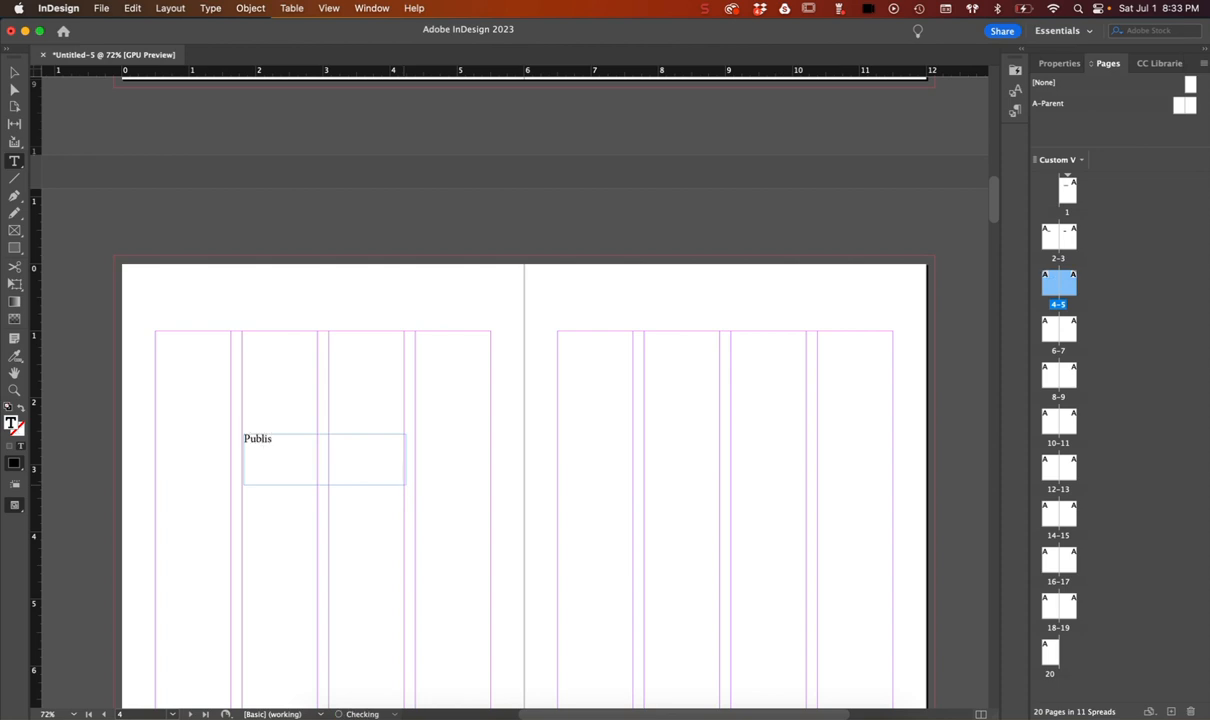
type("her Page")
Add a text frame across the two middle columns of page 5 reading "Table of Contents"
scroll(567, 537, "right", 3)
scroll(567, 537, "down", 2)
left_click_drag(510, 376, 671, 433)
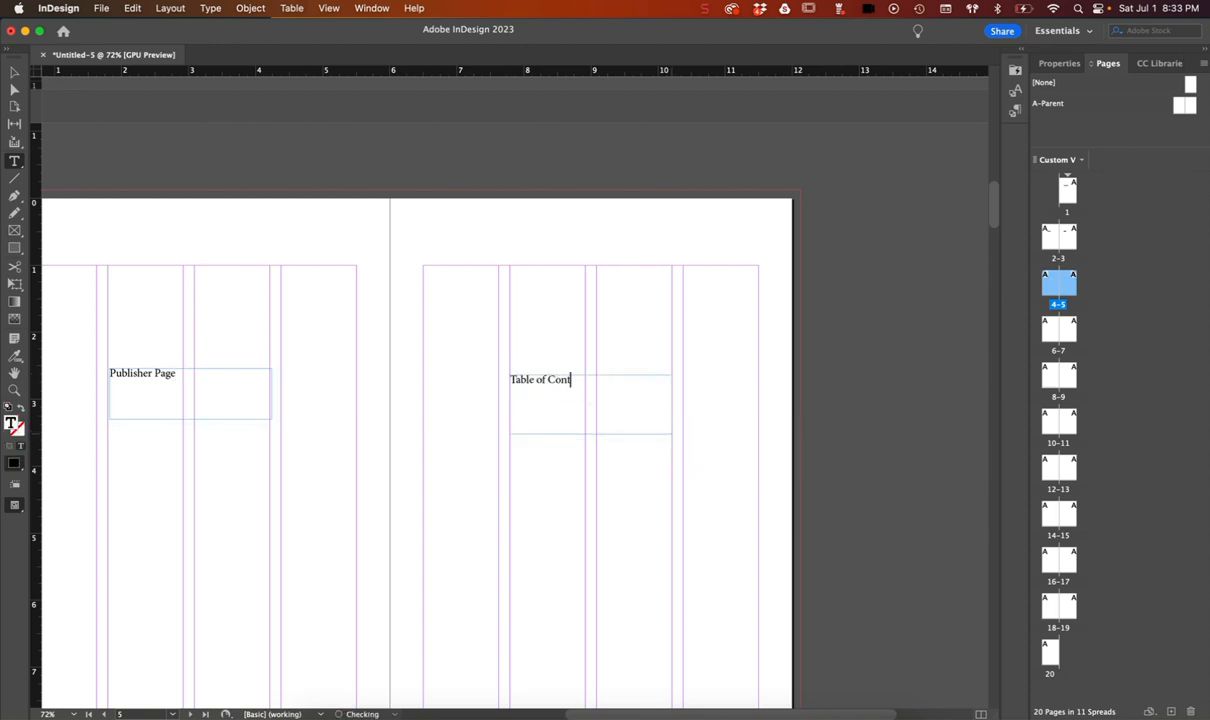
Add text frames across the middle columns reading "Intentionally Left Blank" on page 6 and "Chapter One" on page 7
scroll(603, 493, "down", 10)
scroll(603, 493, "left", 2)
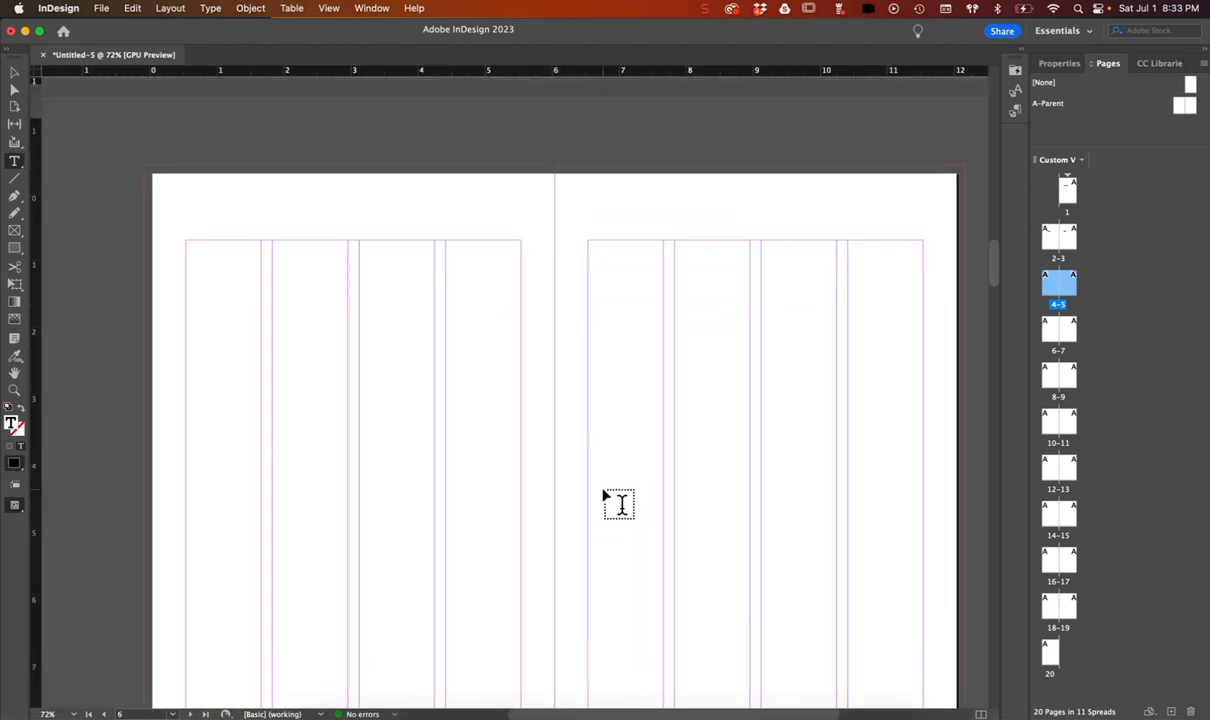
left_click_drag(282, 305, 443, 352)
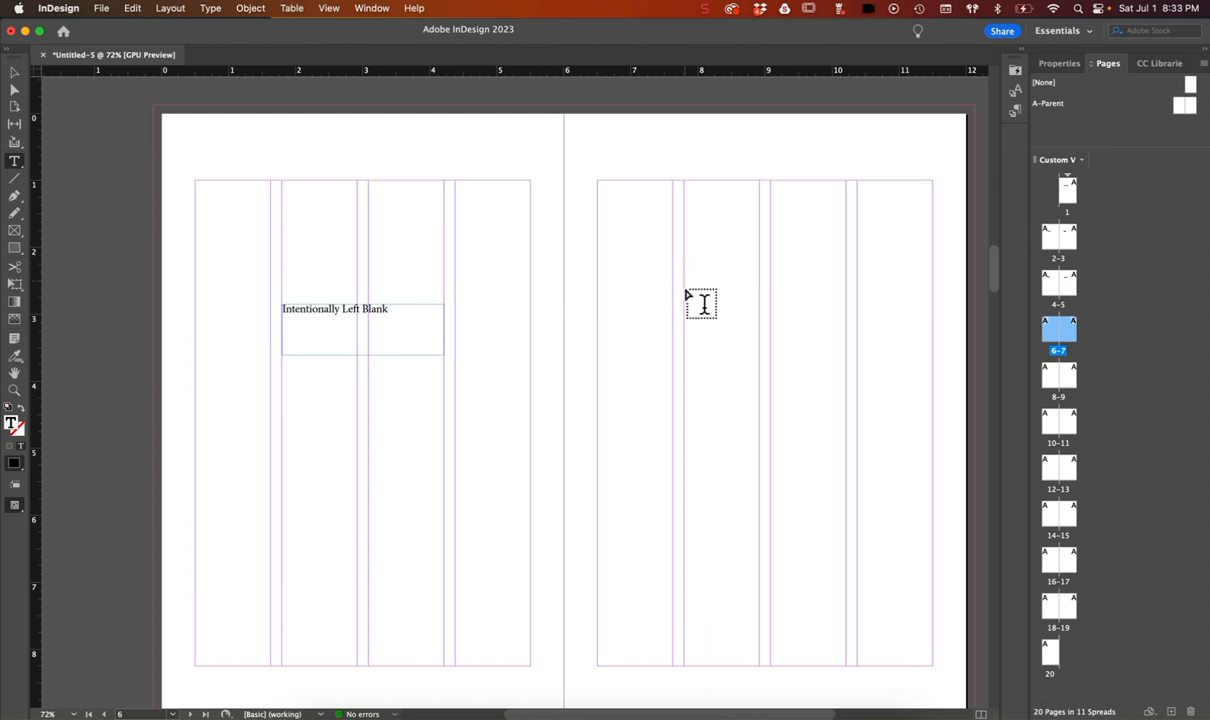
left_click_drag(688, 304, 848, 351)
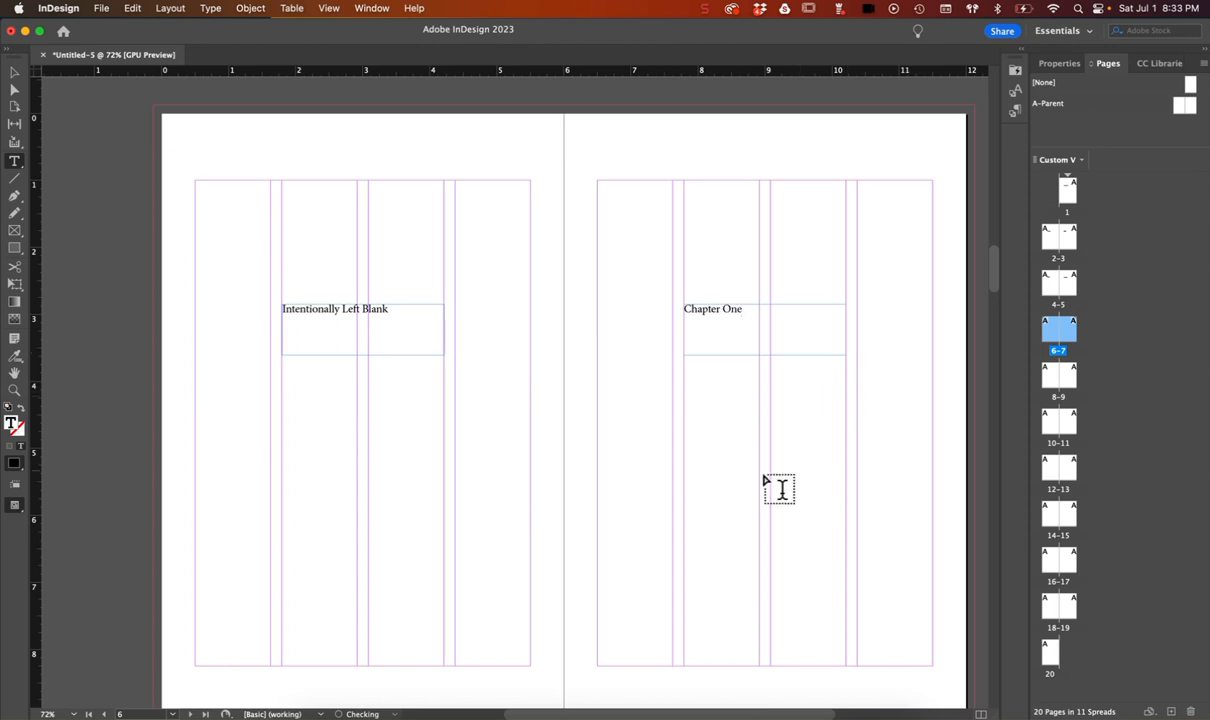
Set the front outside cover page's numbering to start at 1 with section prefix "C"
scroll(762, 390, "down", 8)
scroll(762, 388, "up", 15)
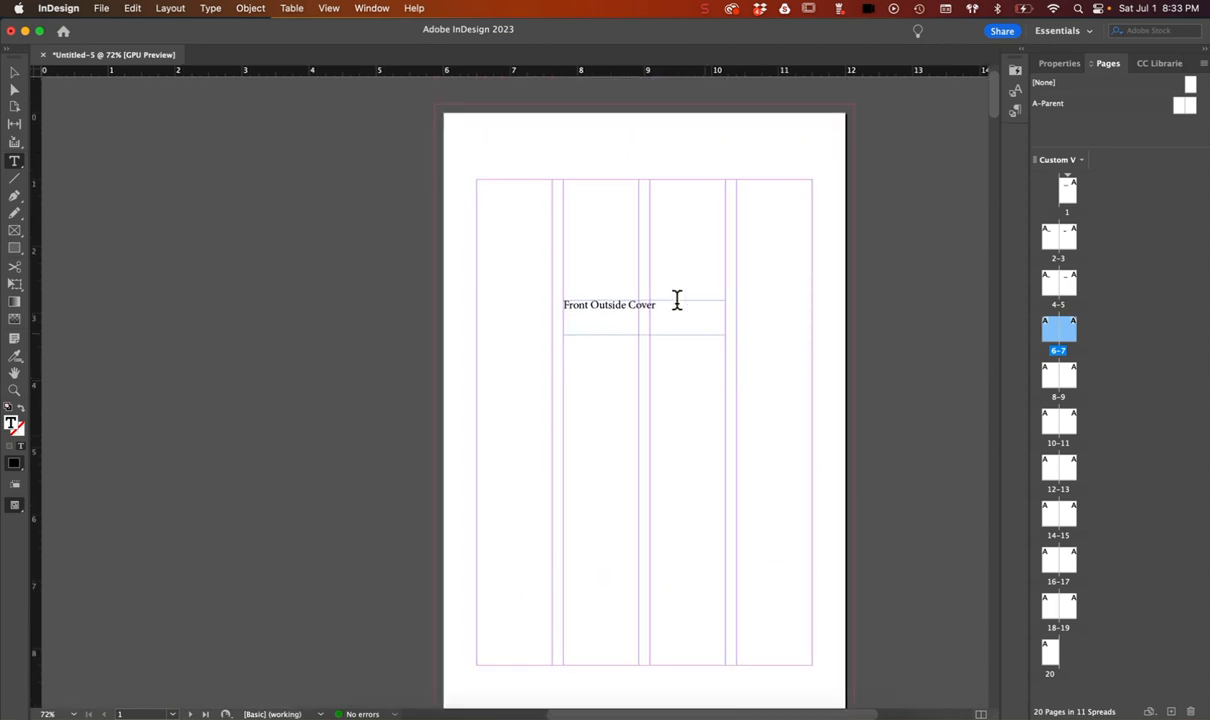
scroll(635, 380, "down", 5)
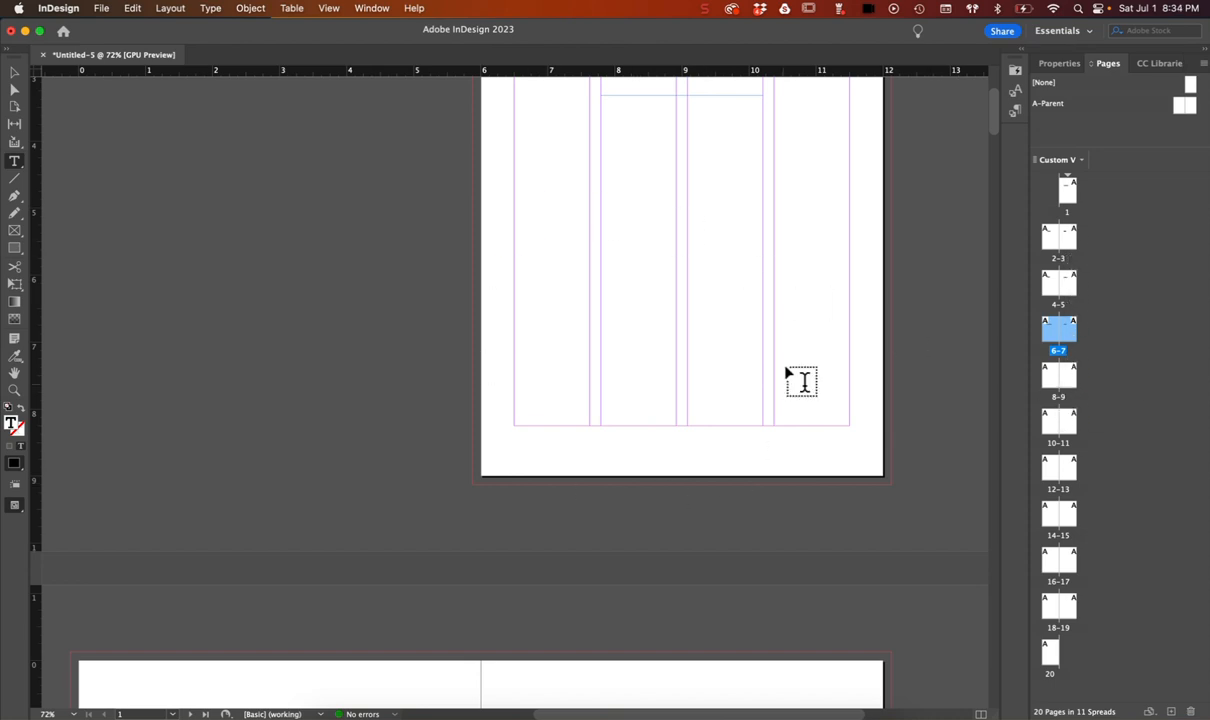
left_click(1070, 200)
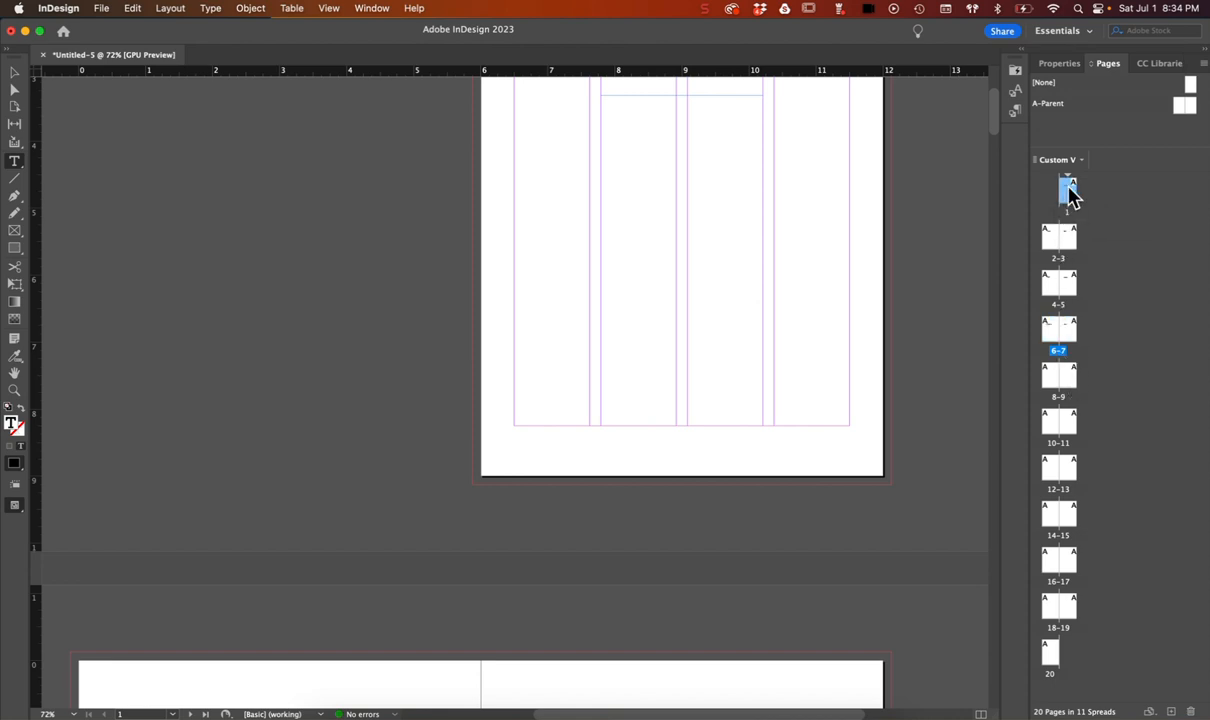
left_click(1203, 64)
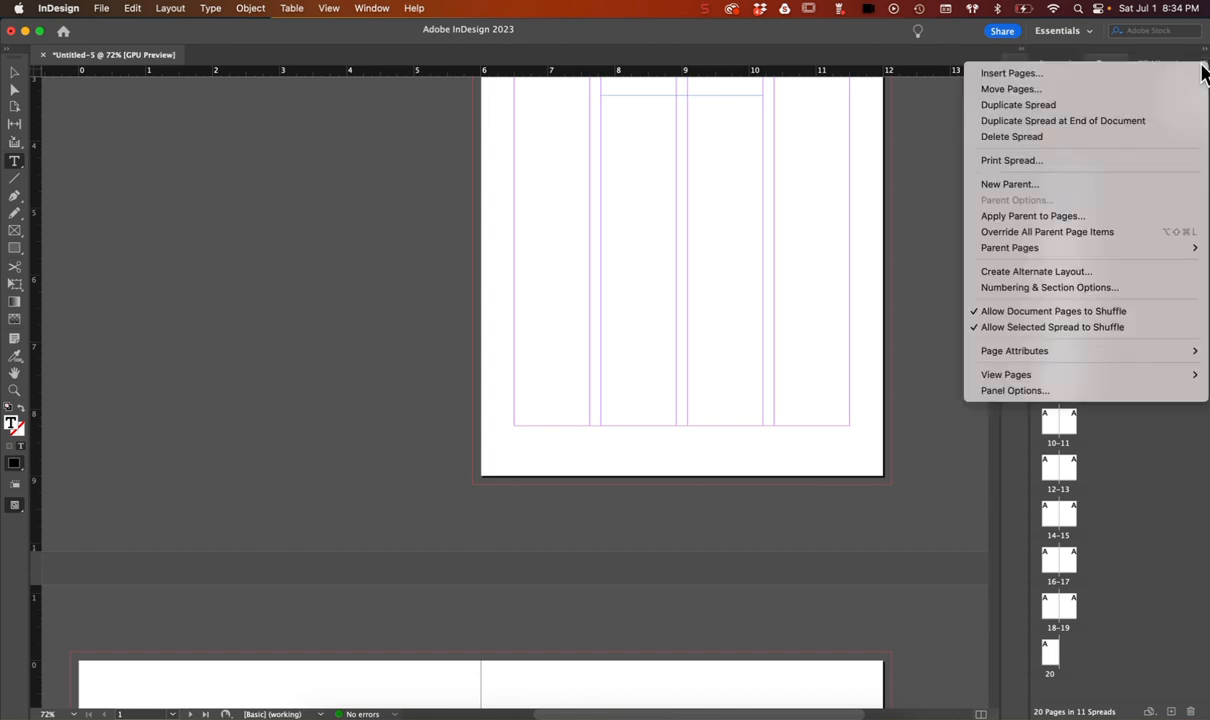
left_click(1015, 290)
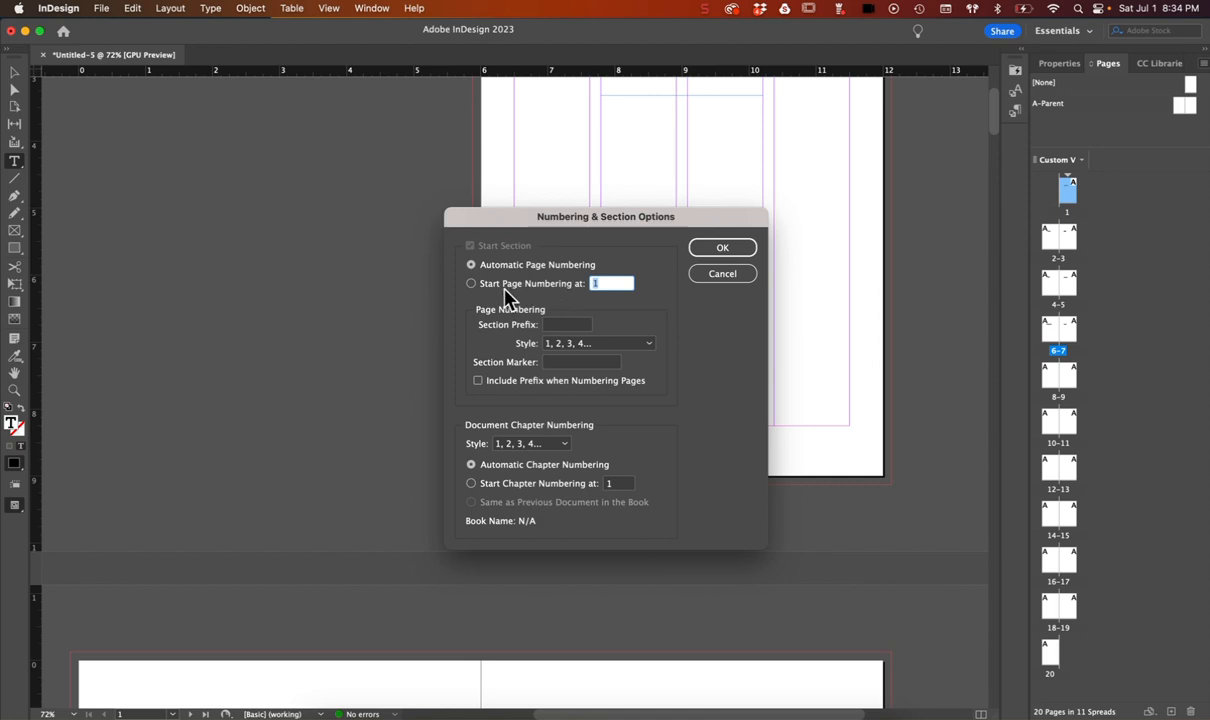
left_click(472, 284)
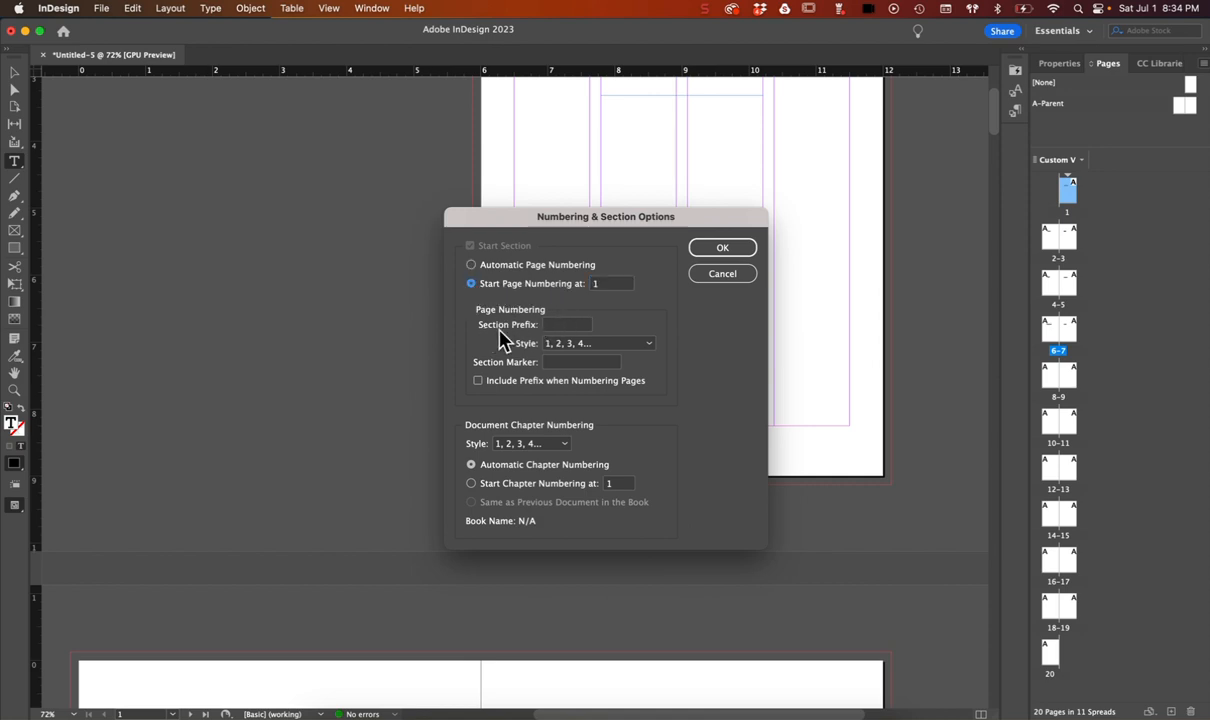
left_click(564, 326)
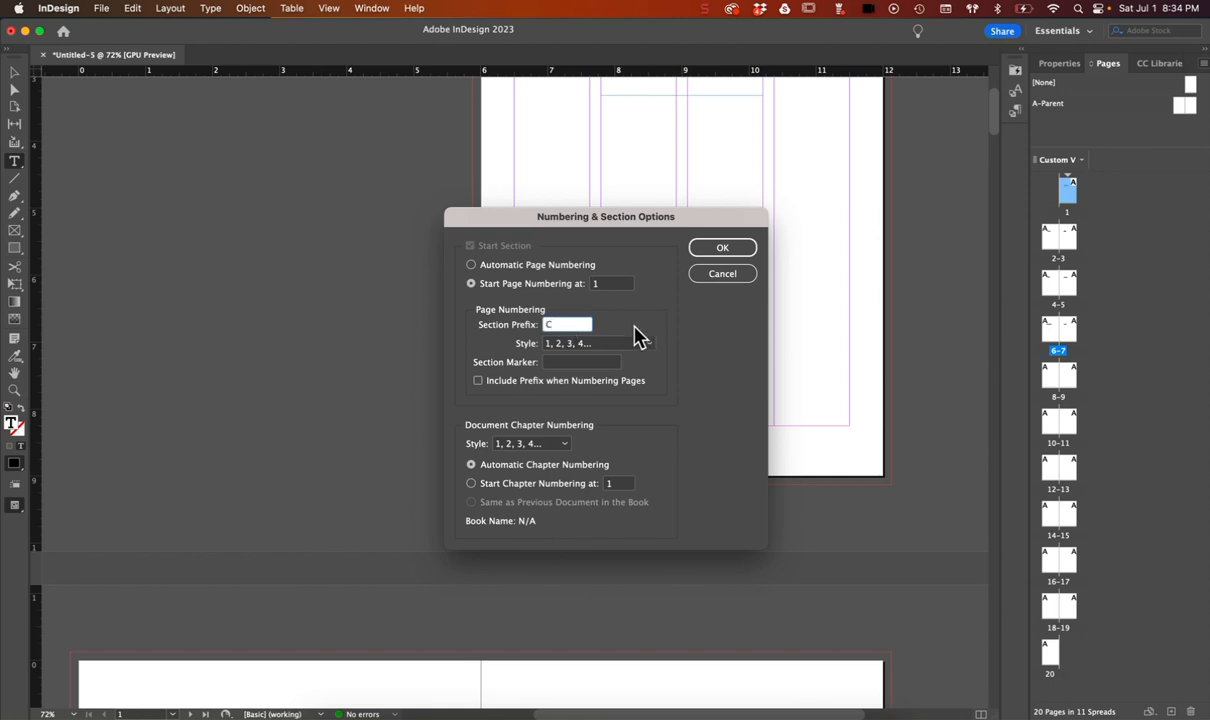
left_click(716, 250)
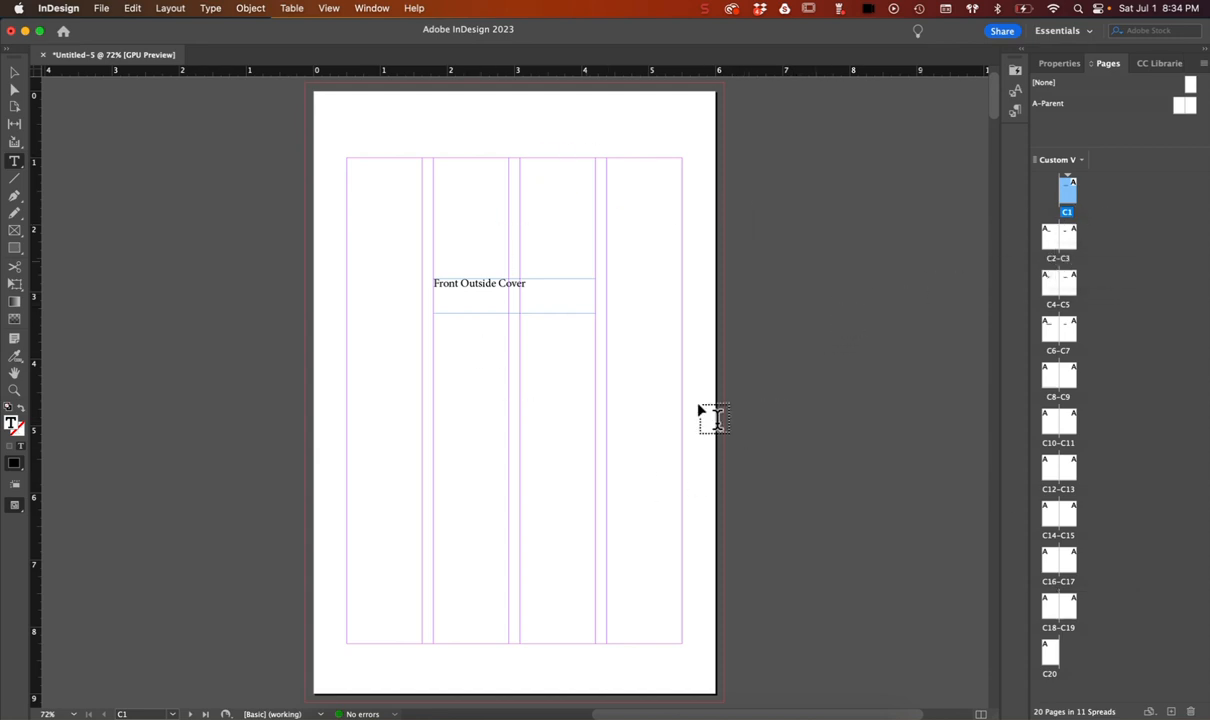
Review the labelled front matter spreads to check where the cover pages end and the title section should begin
scroll(565, 545, "down", 10)
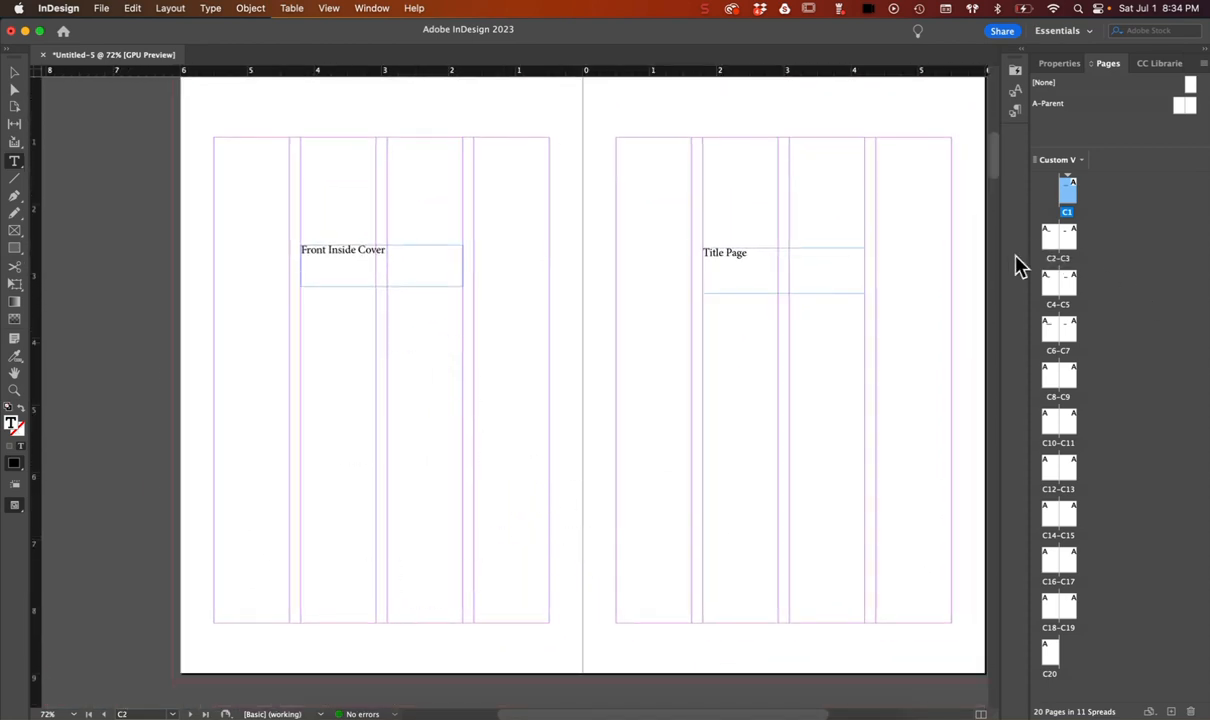
scroll(785, 330, "down", 3)
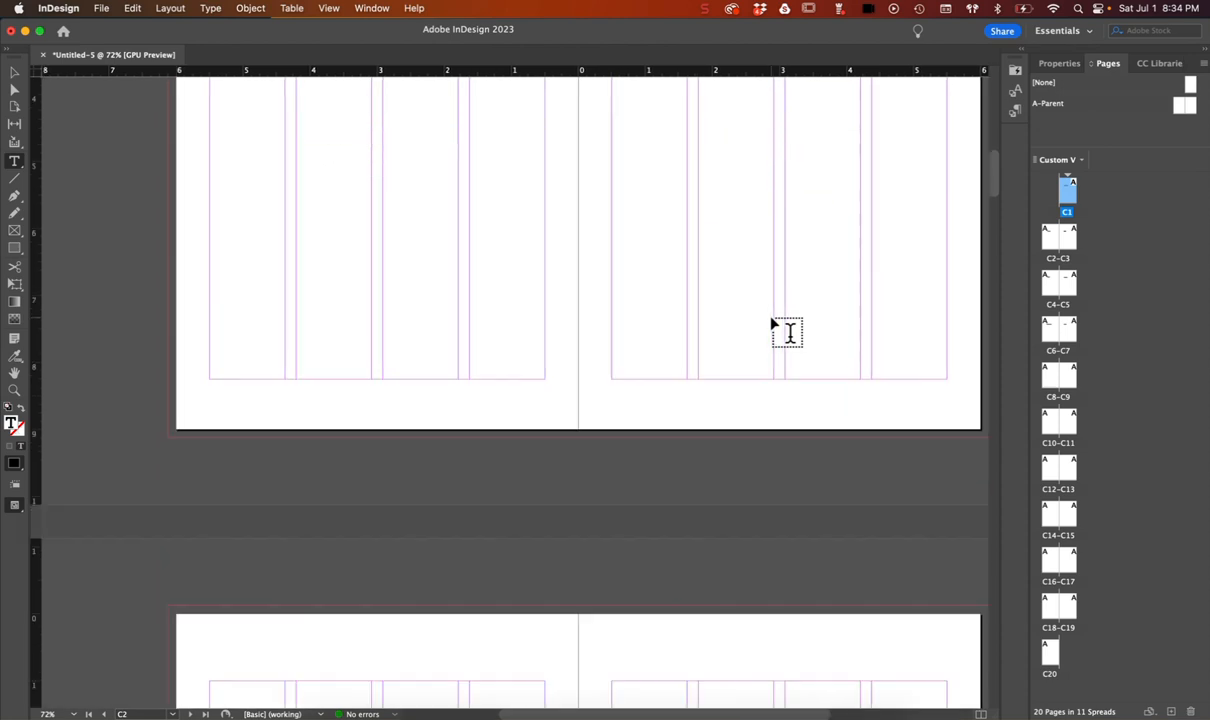
scroll(772, 322, "down", 5)
scroll(772, 322, "right", 3)
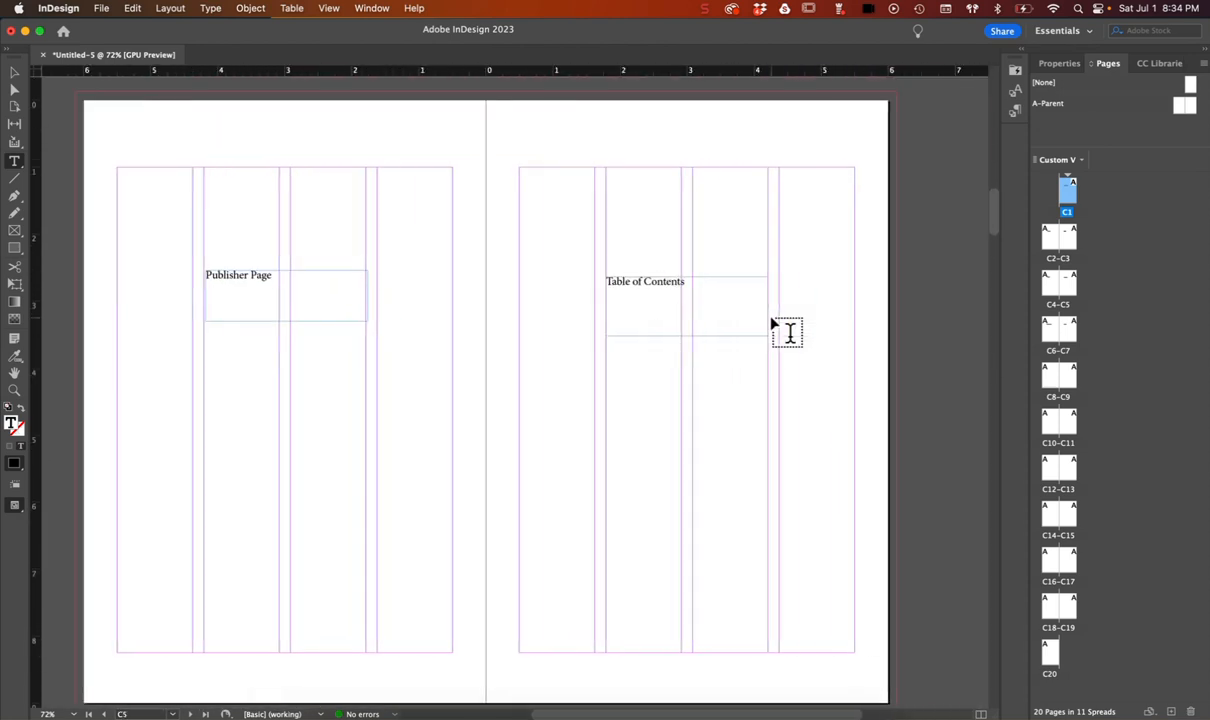
scroll(772, 322, "down", 5)
scroll(772, 322, "up", 10)
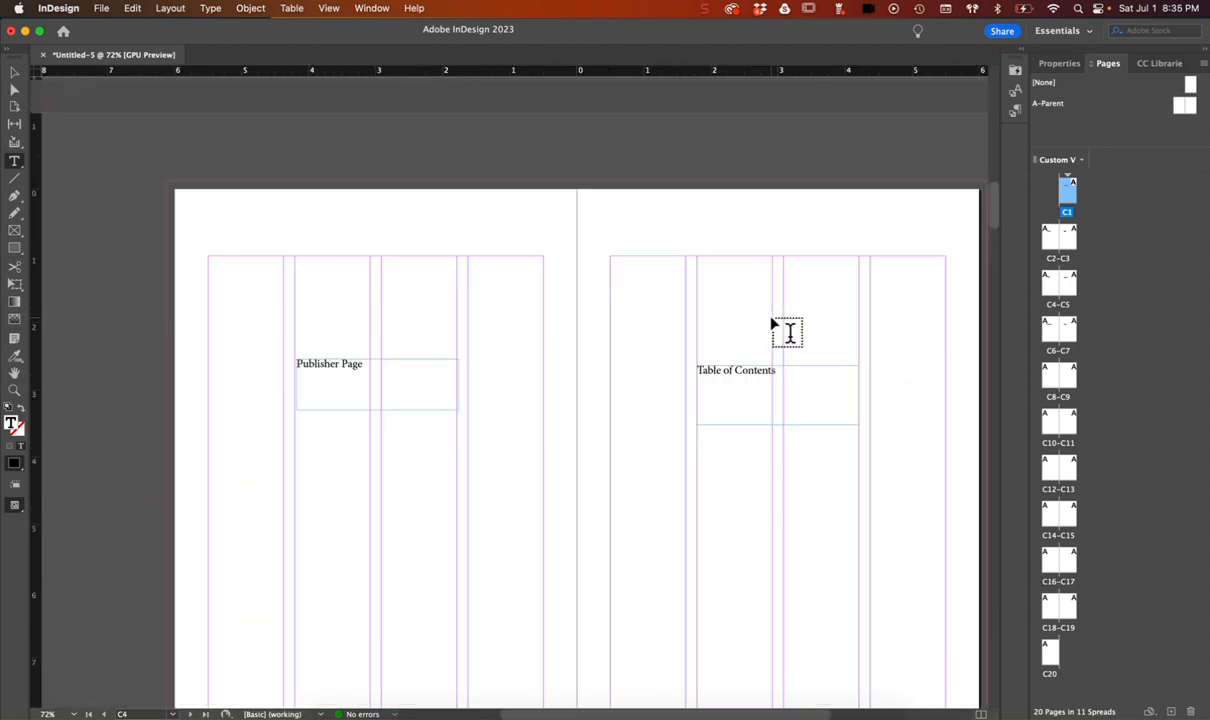
scroll(789, 333, "up", 9)
scroll(789, 333, "left", 2)
scroll(789, 333, "down", 12)
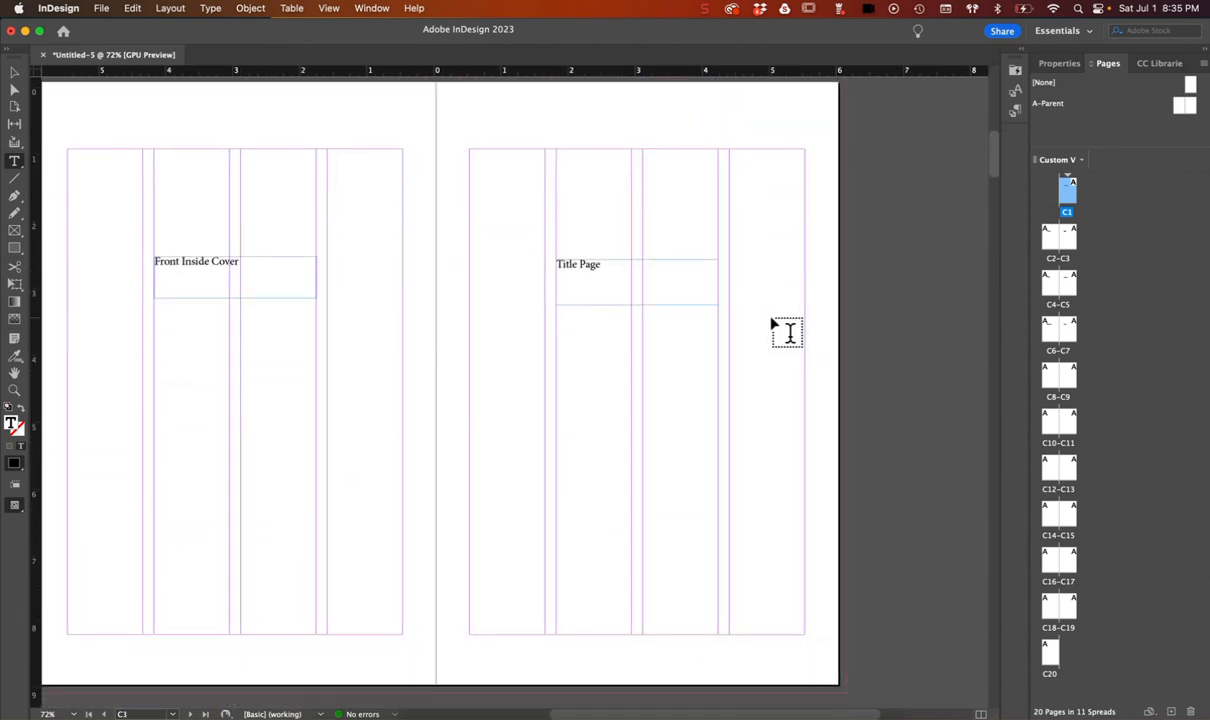
Start a new section on the Title Page with page numbering from 1 and section prefix "T"
left_click(1071, 249)
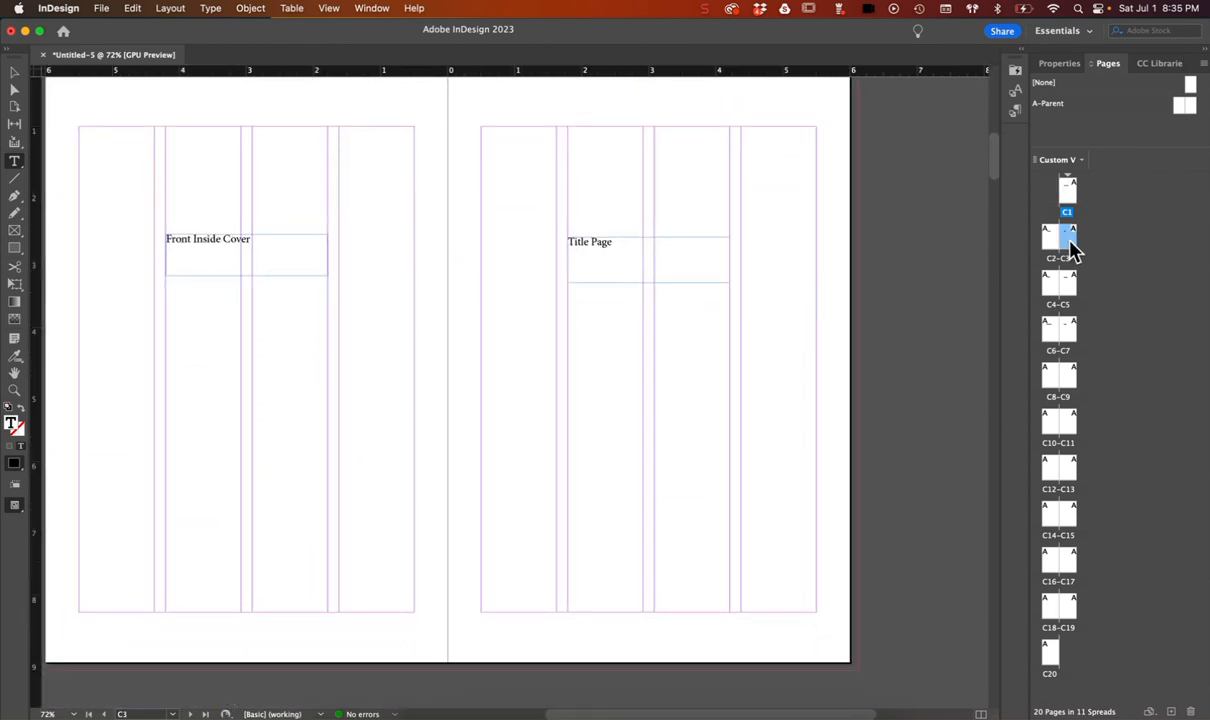
scroll(790, 484, "down", 3)
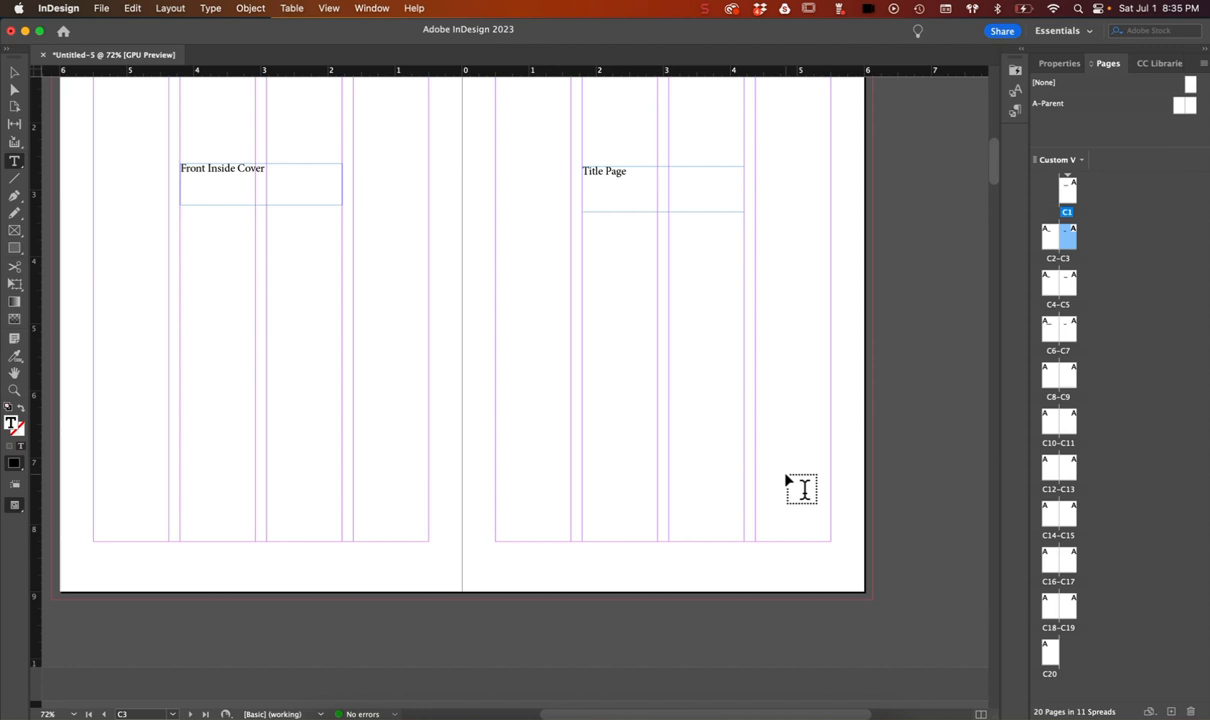
scroll(790, 484, "up", 4)
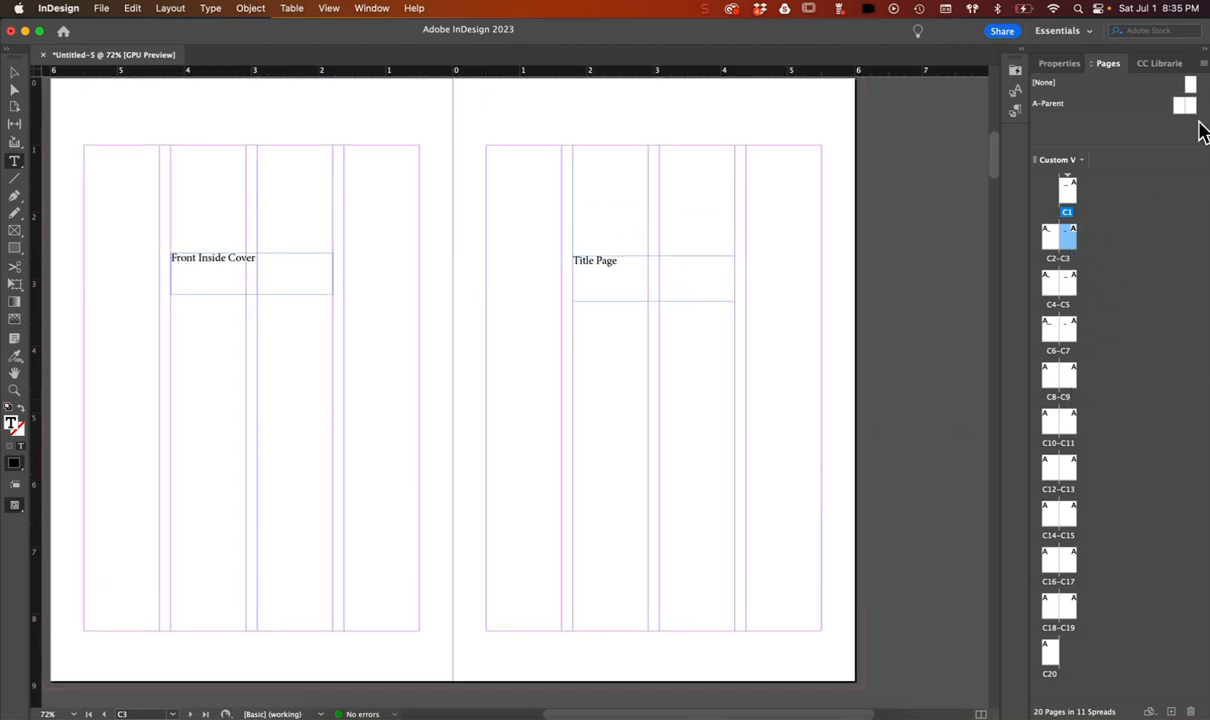
left_click(1202, 66)
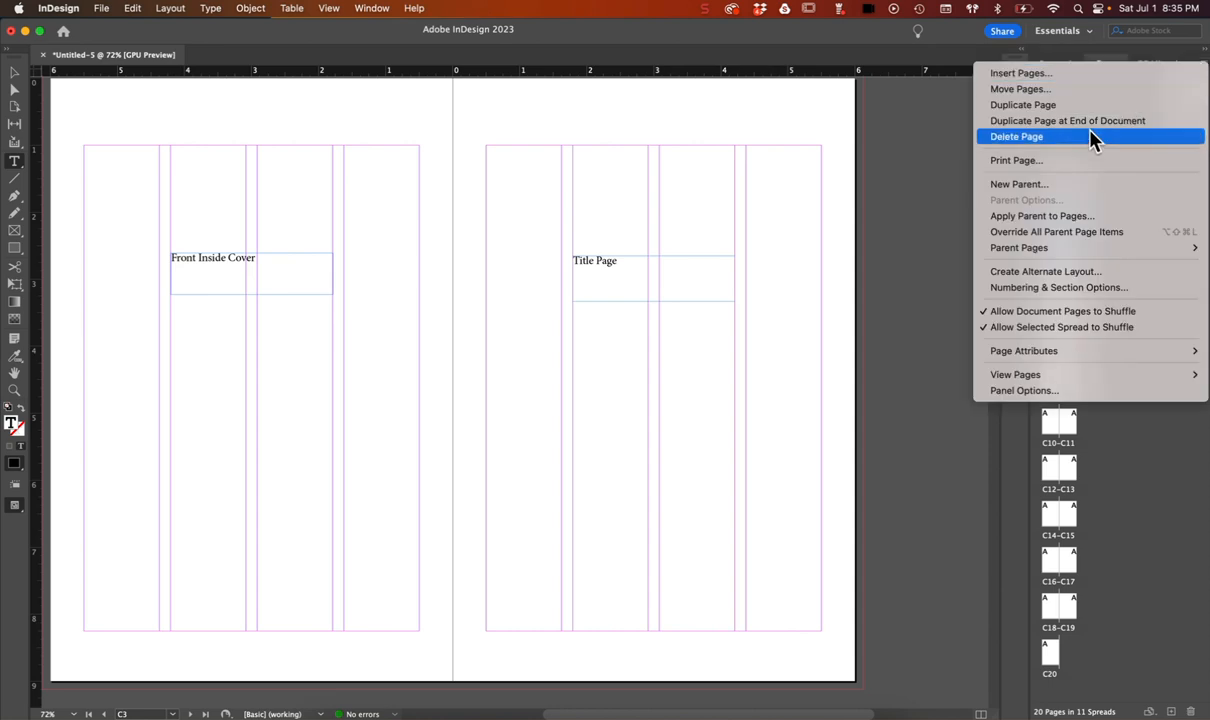
left_click(1024, 294)
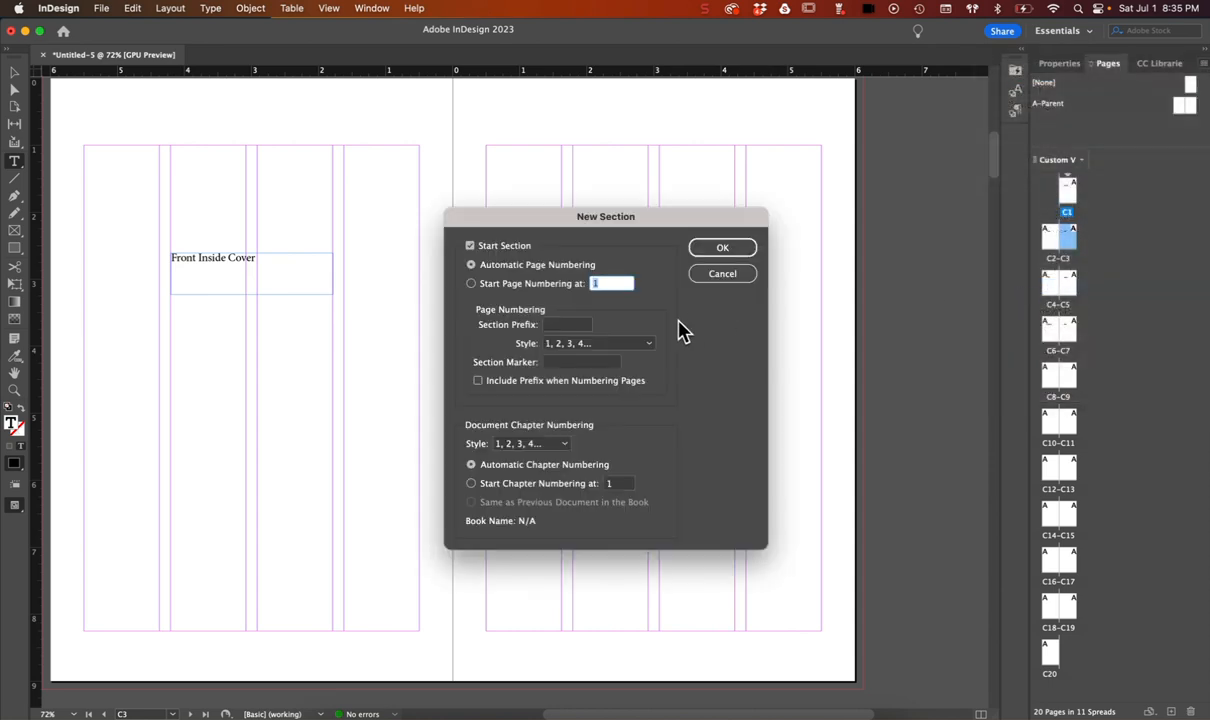
left_click(545, 286)
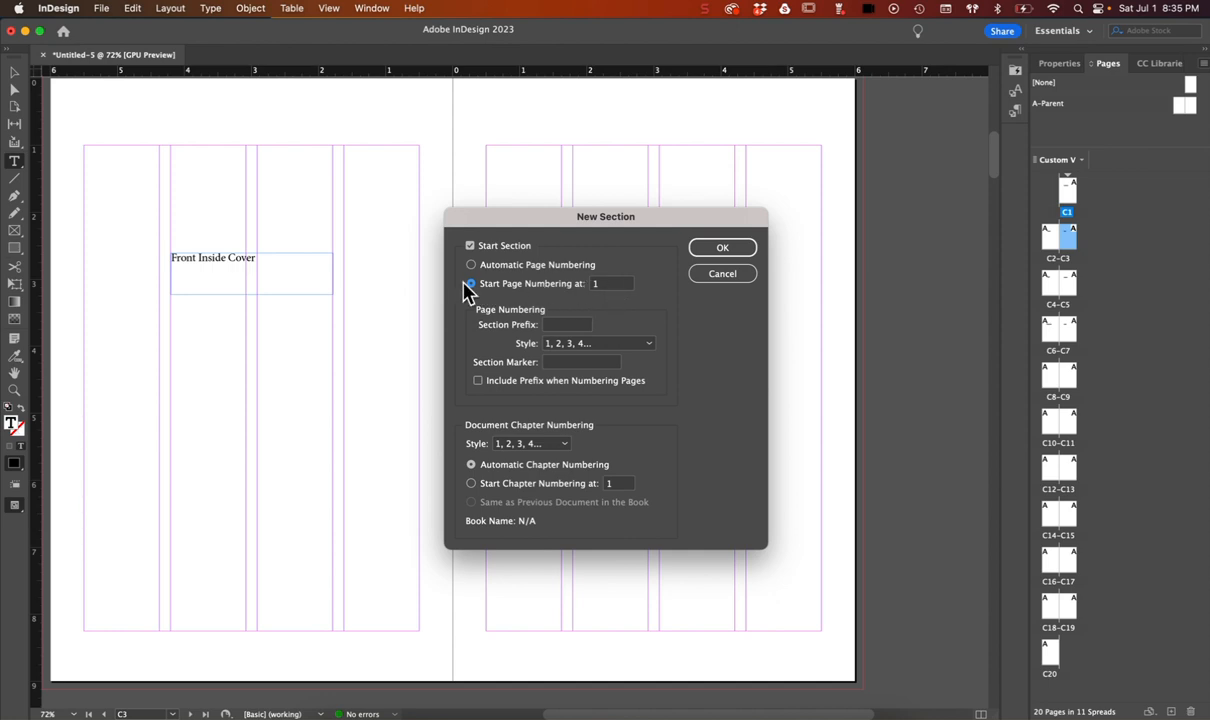
left_click(561, 324)
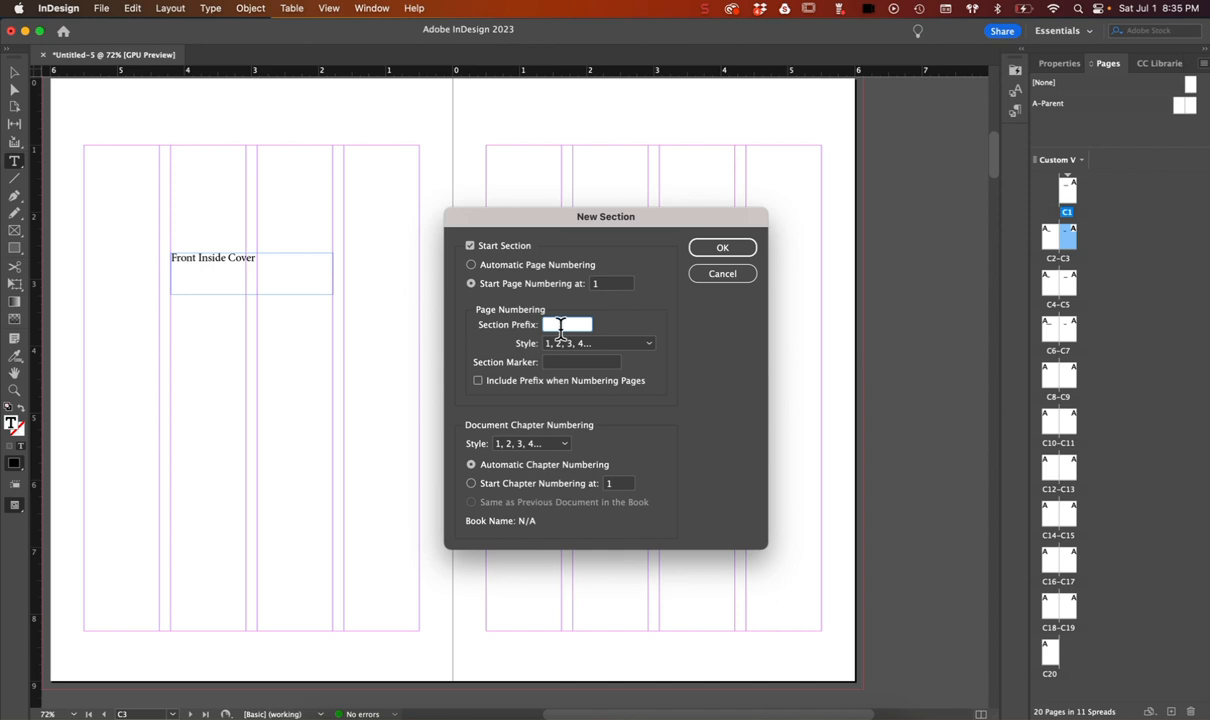
left_click(722, 250)
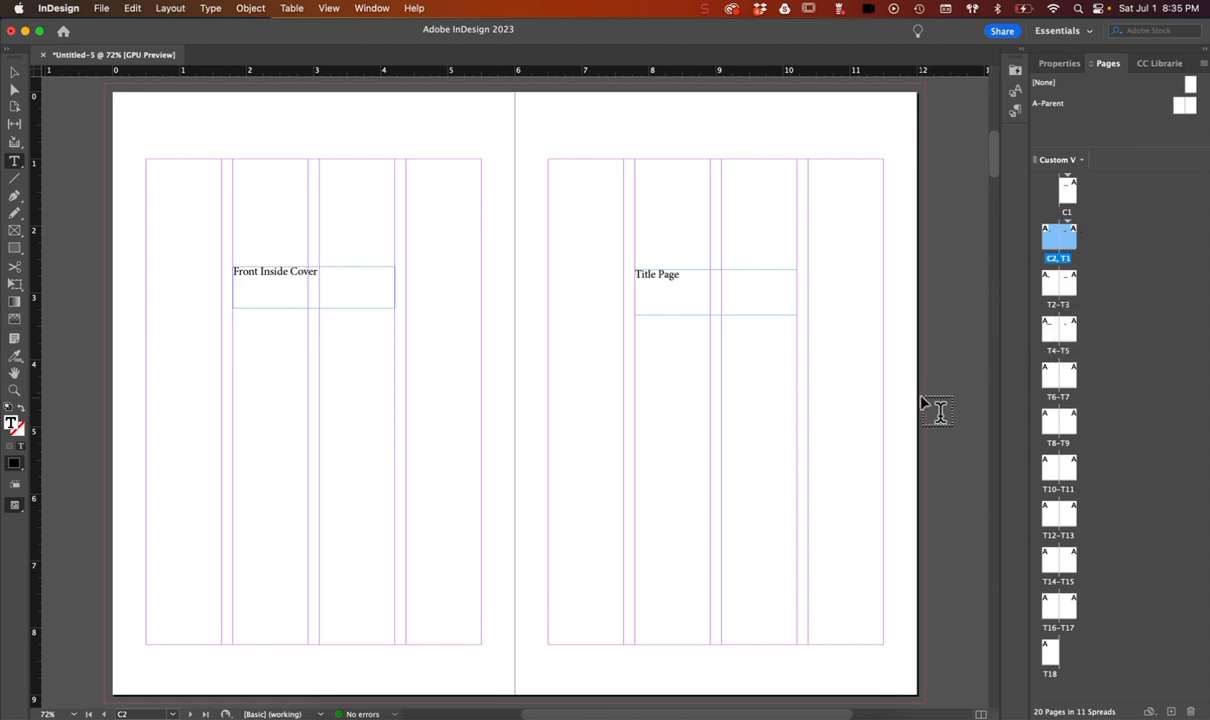
Start a new section on the Chapter One page with page numbering from 1 and no section prefix
left_click(1068, 338)
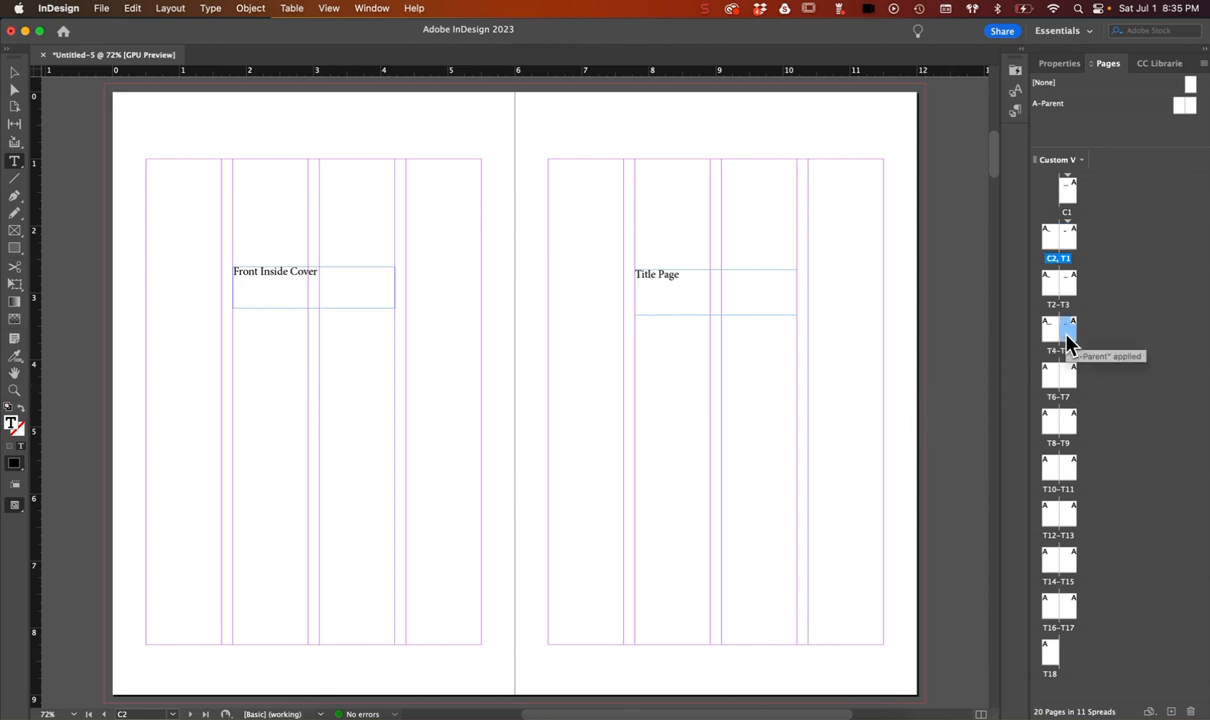
double_click(1068, 340)
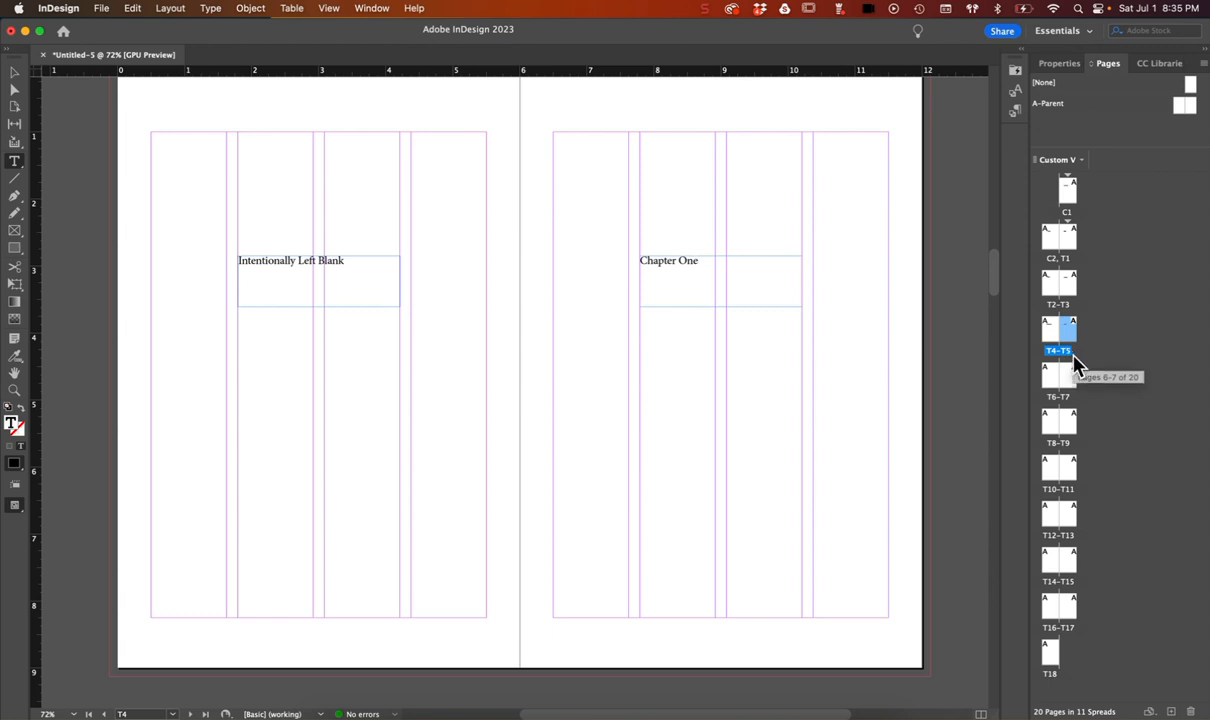
left_click(1204, 66)
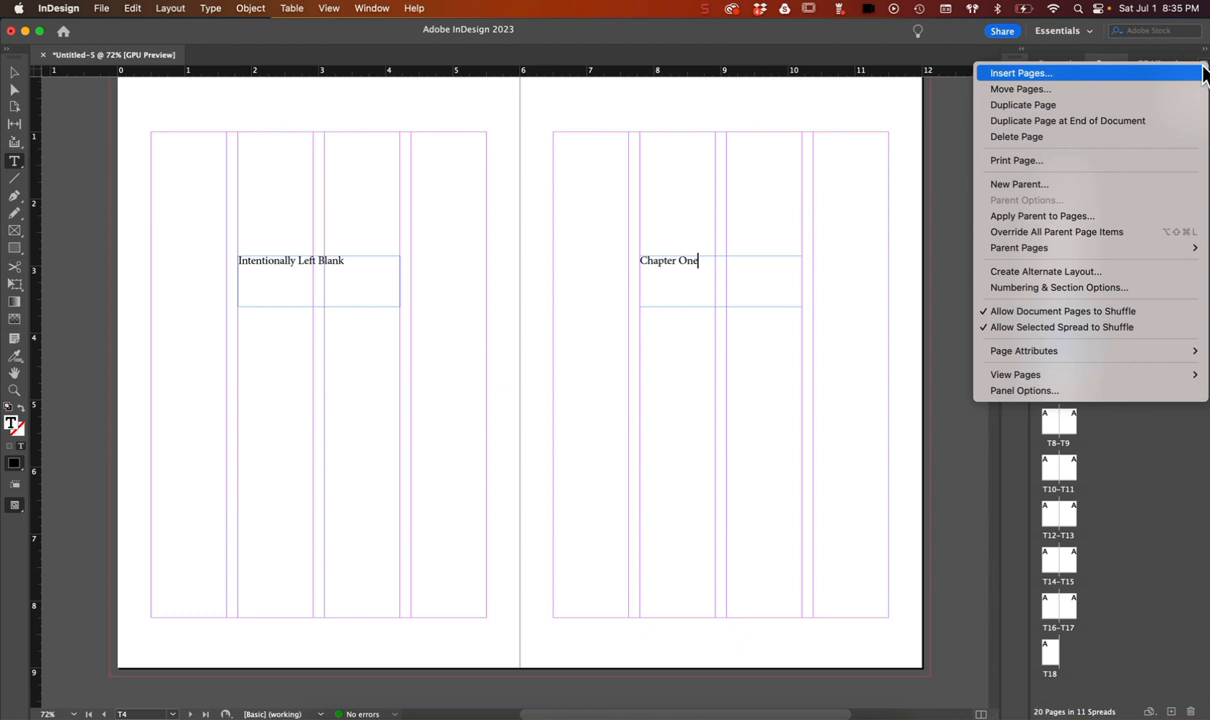
left_click(1080, 292)
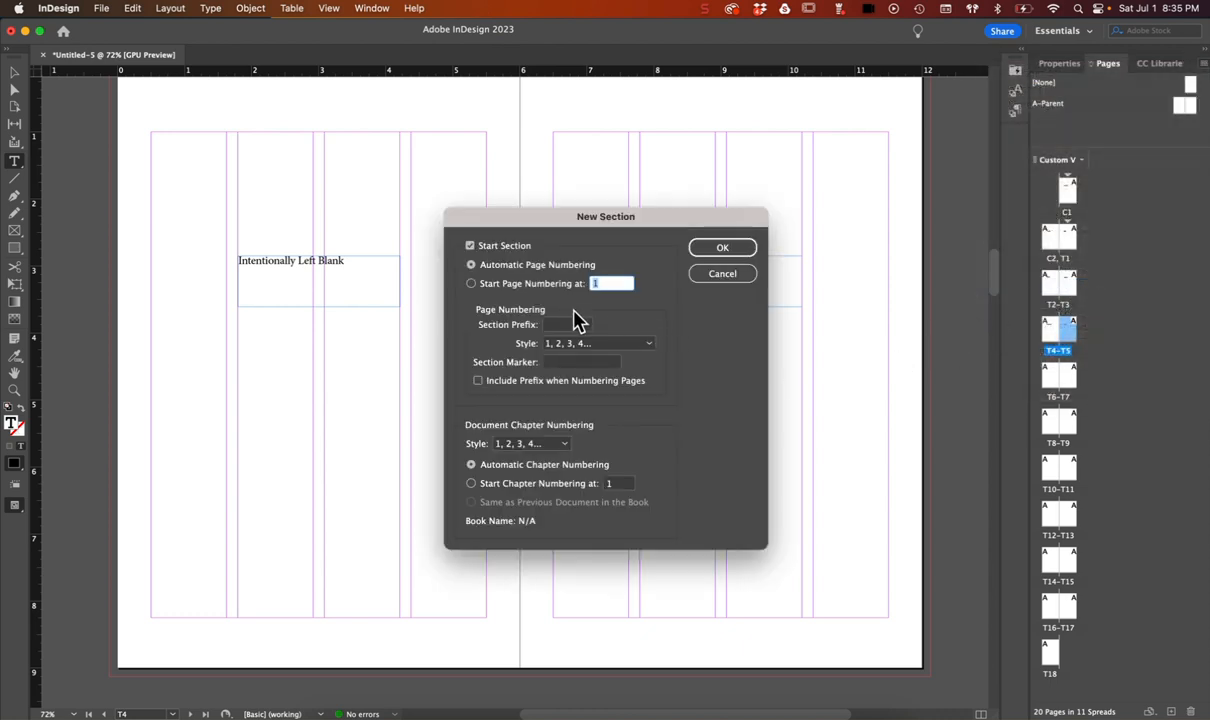
left_click(473, 285)
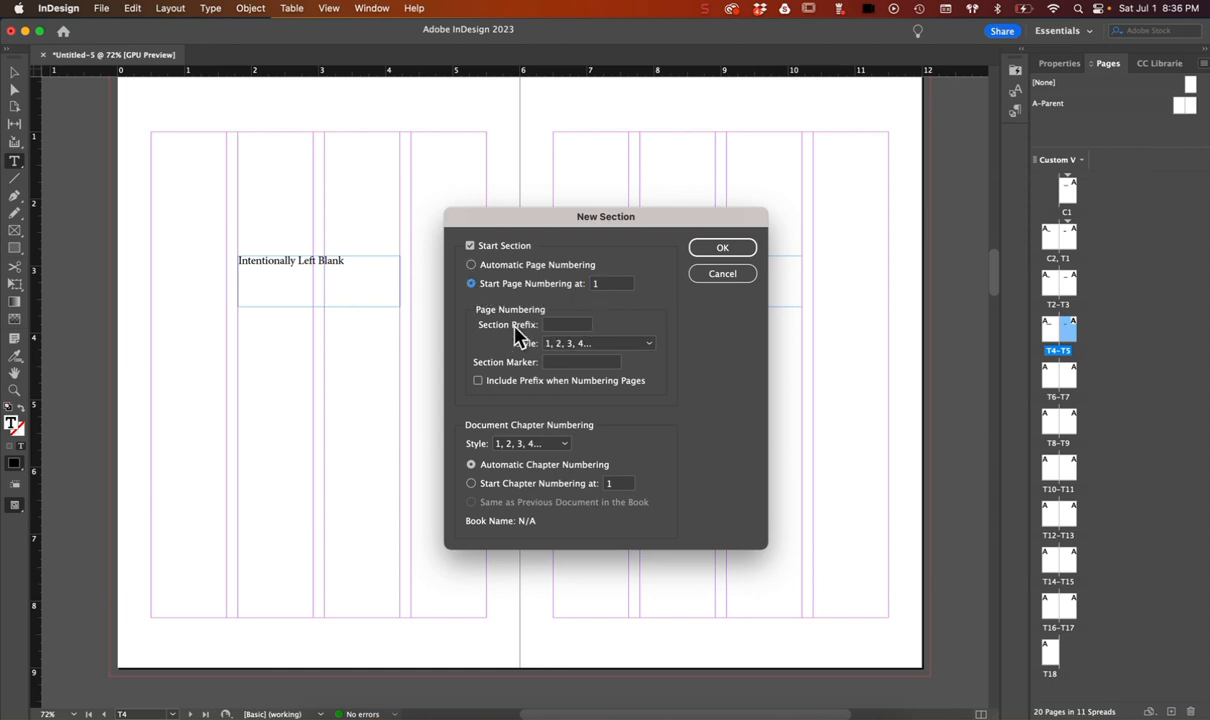
left_click(722, 250)
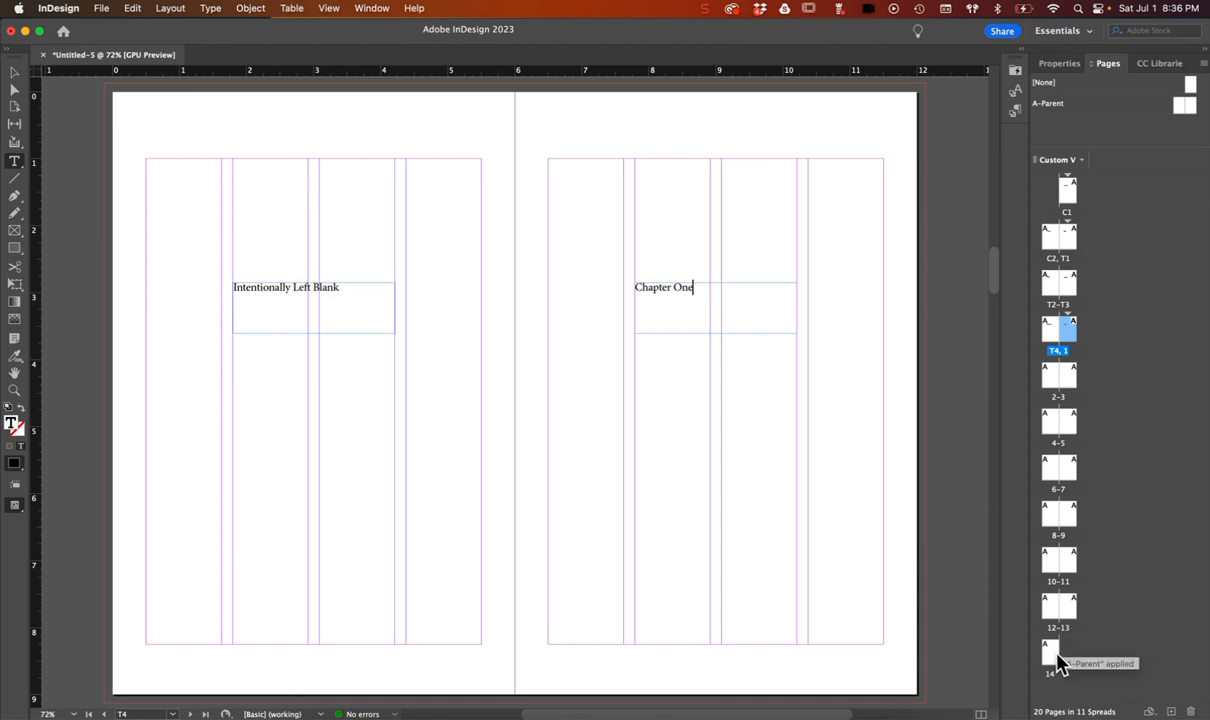
Add a text frame across the two middle columns of page 13 reading "Inside Back Cover"
double_click(1072, 612)
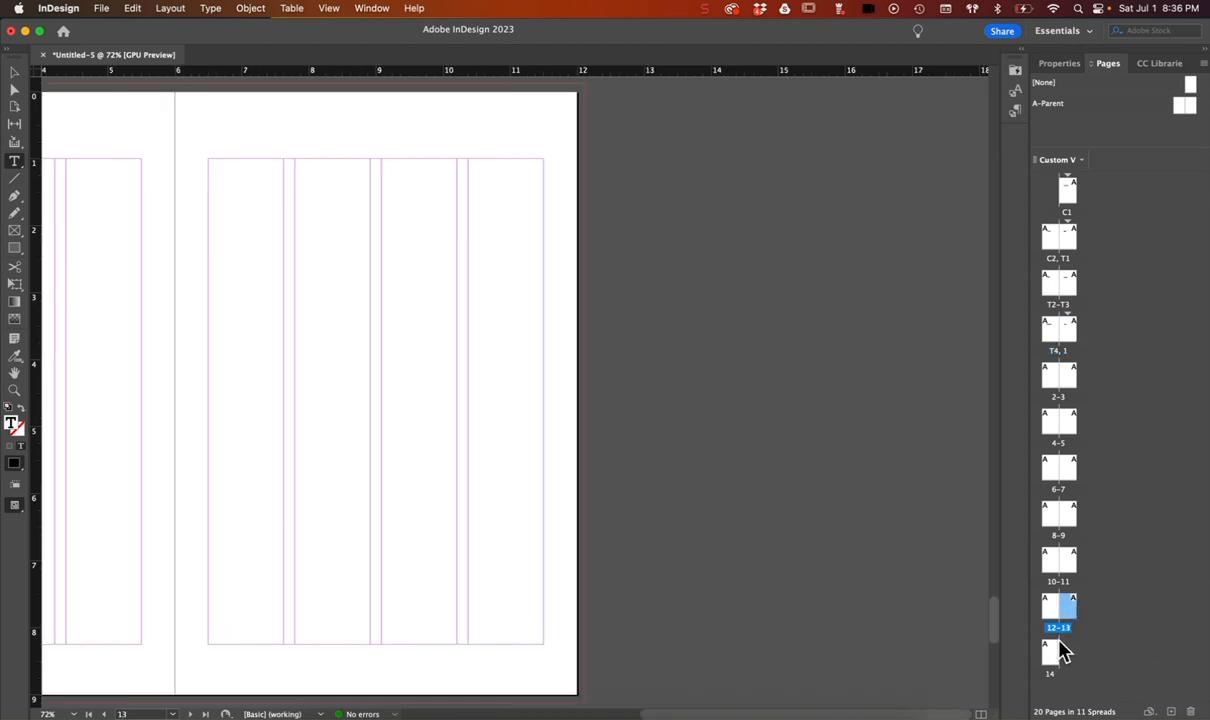
scroll(683, 453, "left", 5)
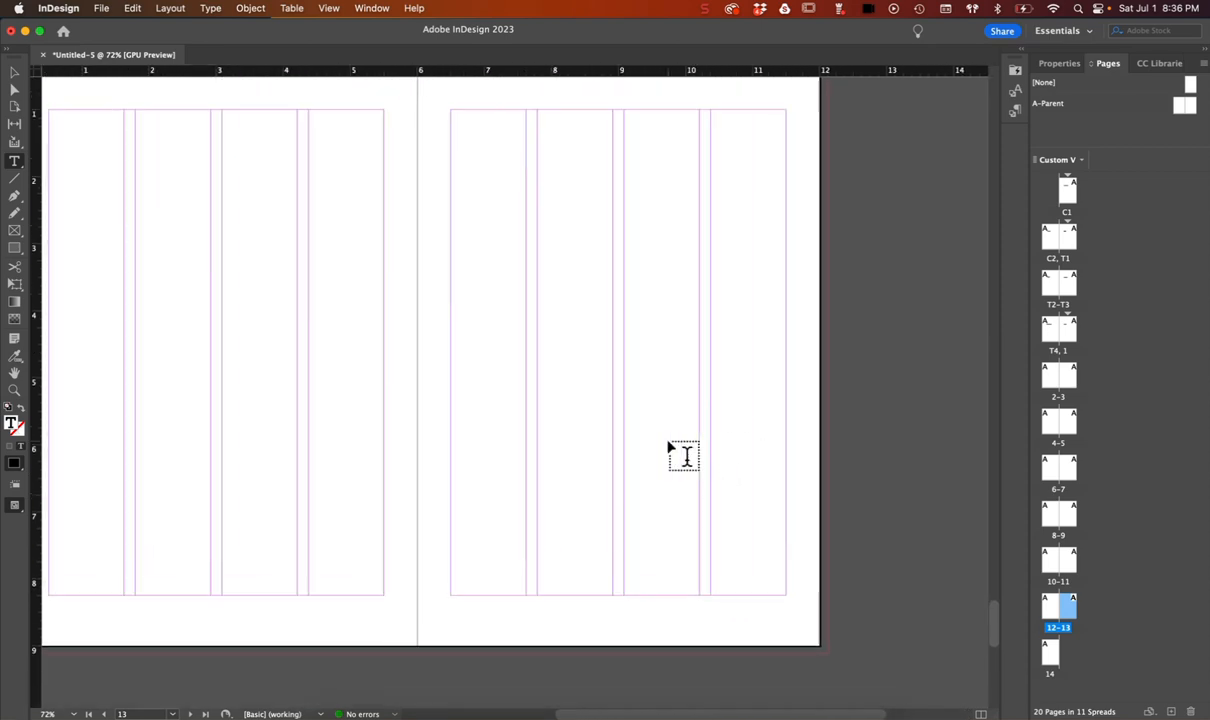
left_click_drag(559, 305, 717, 371)
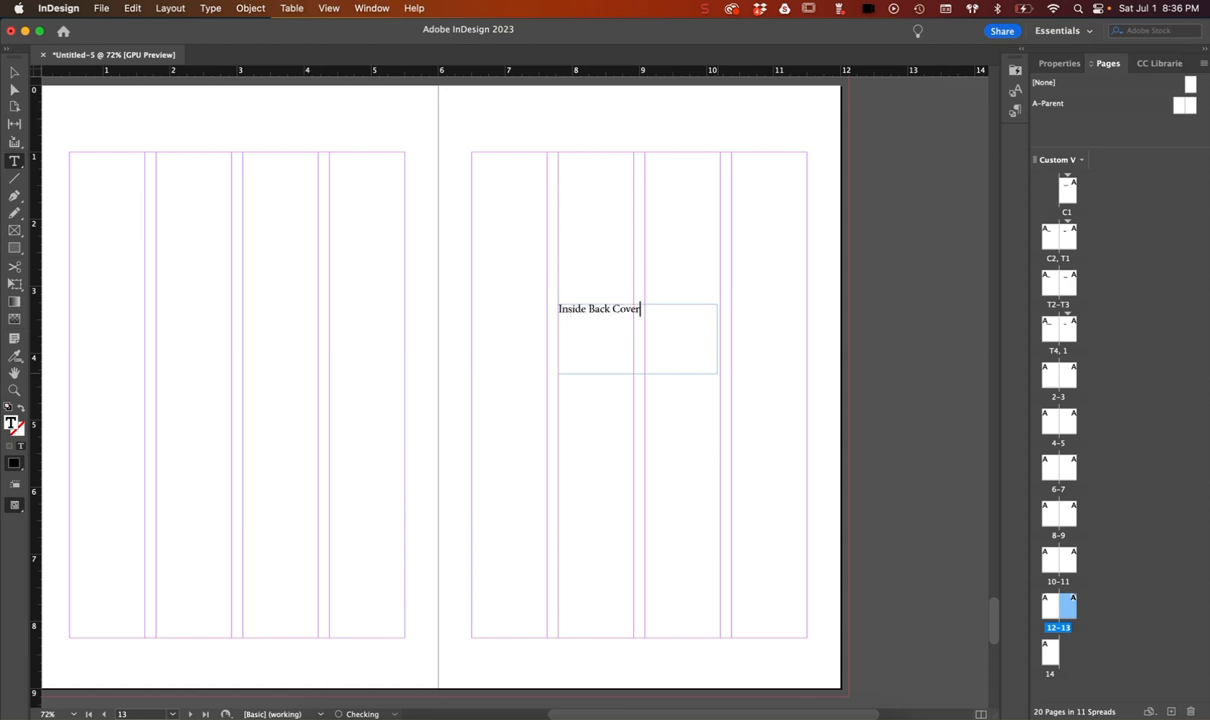
Add a text frame across the two middle columns of page 14 reading "Outside Back Cover"
key("shift+Page_Down")
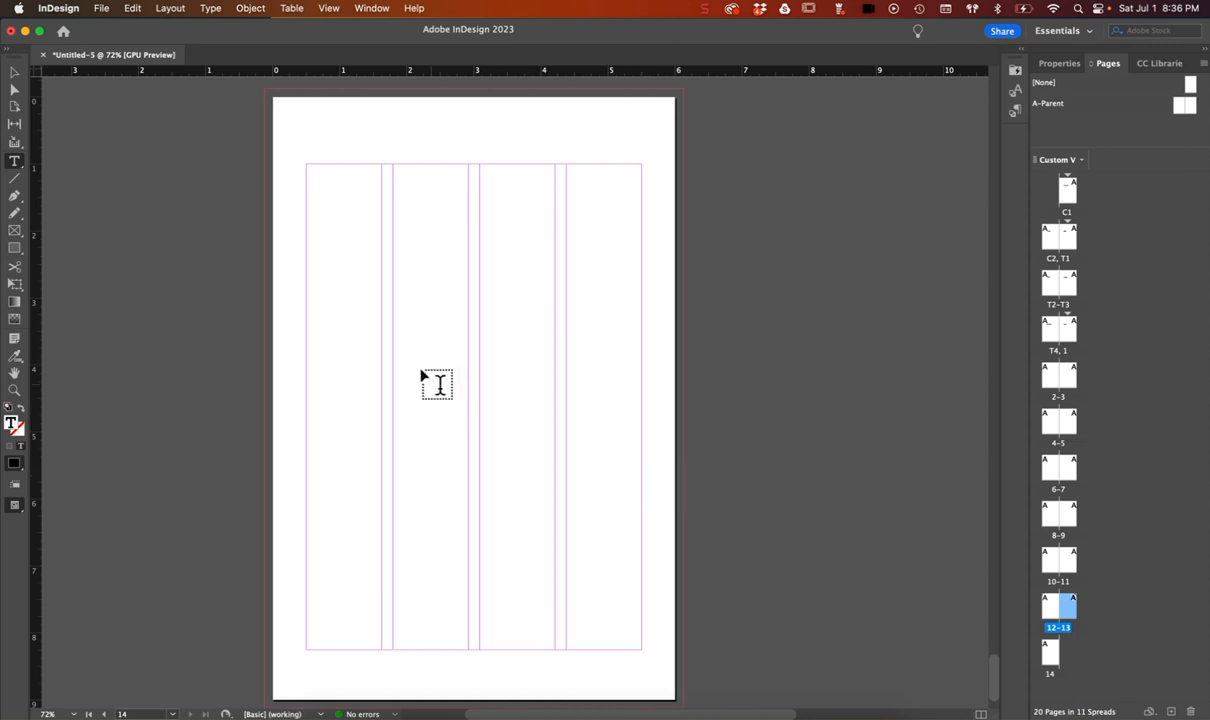
left_click_drag(392, 337, 553, 401)
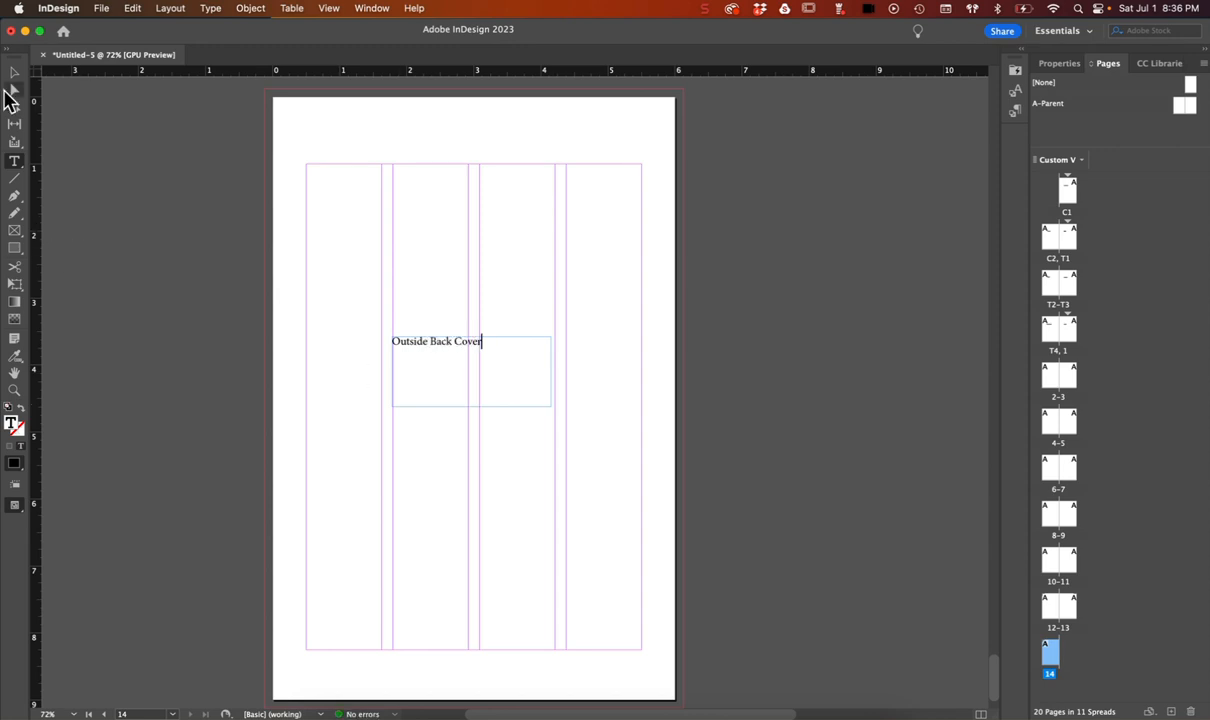
left_click(14, 73)
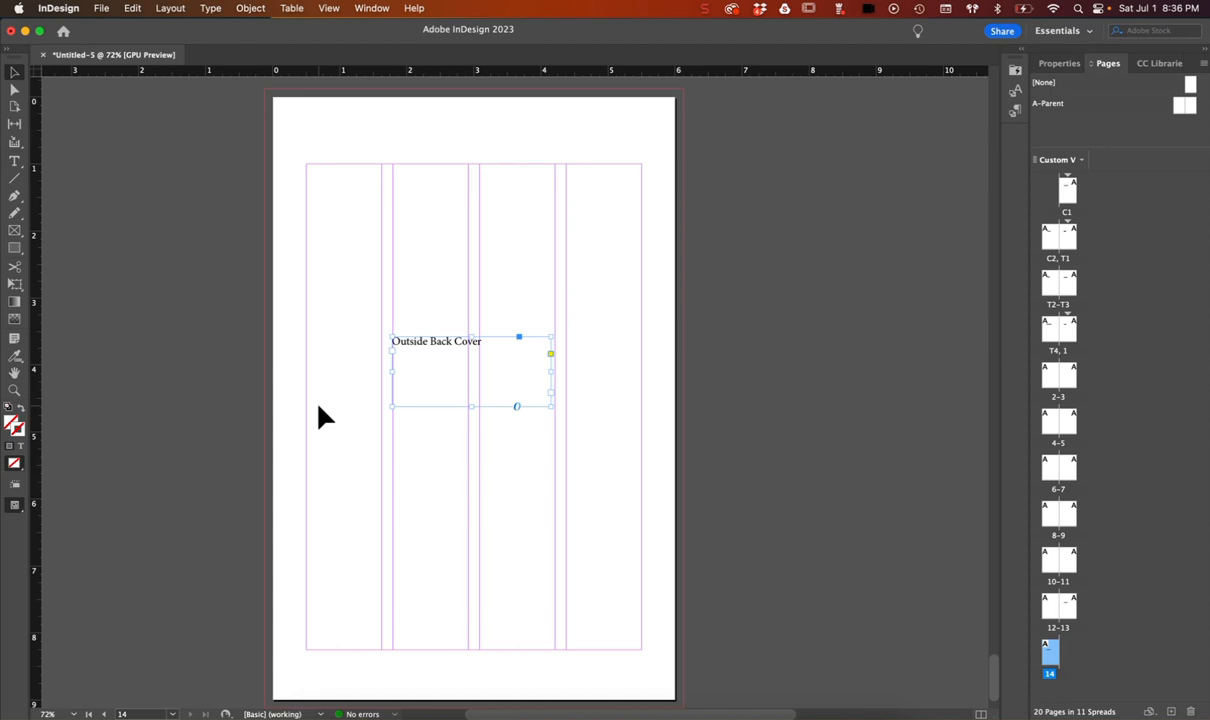
scroll(500, 405, "up", 2)
scroll(500, 405, "right", 1)
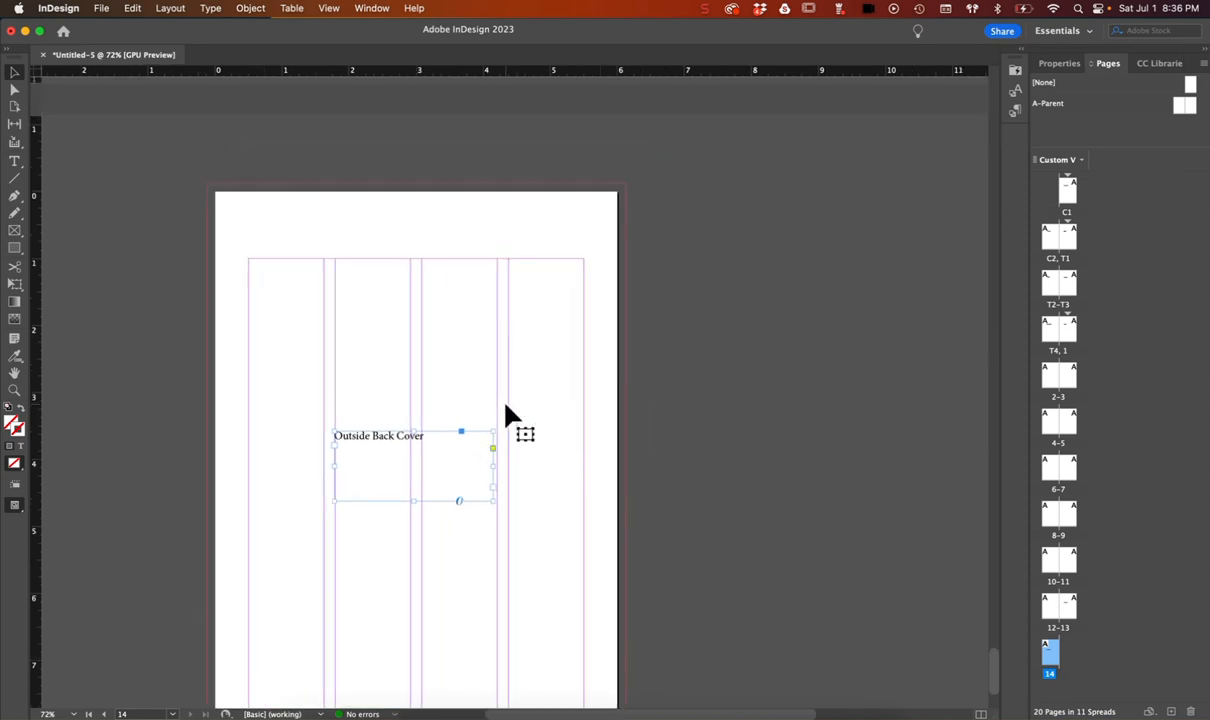
scroll(510, 415, "up", 10)
scroll(510, 415, "right", 2)
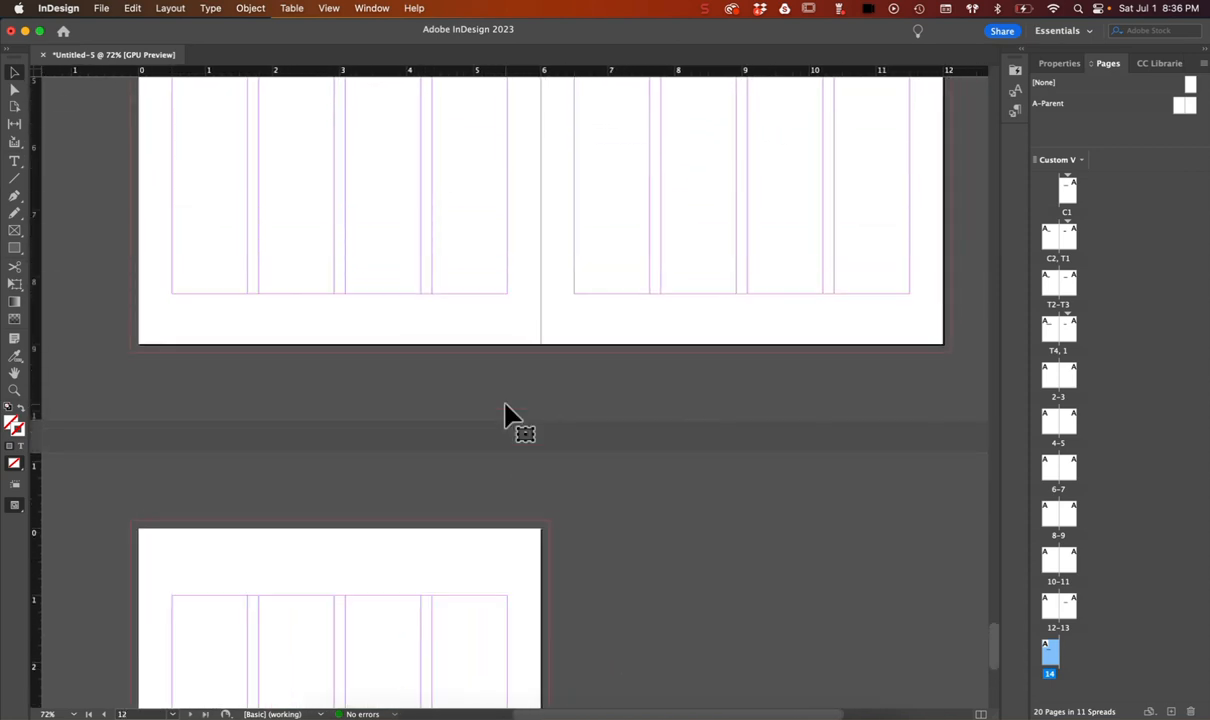
Start a new section on the Inside Back Cover page with page numbering from 3 and section prefix "C"
left_click(1062, 610)
left_click(1069, 605)
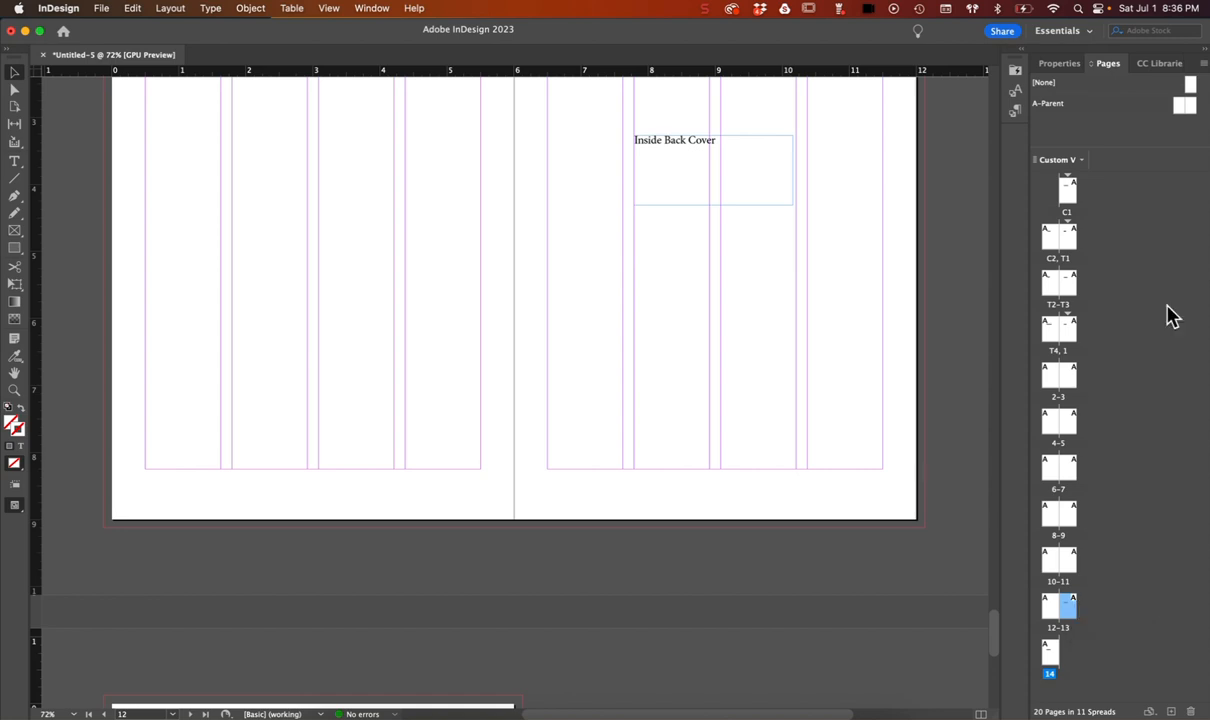
left_click(1204, 64)
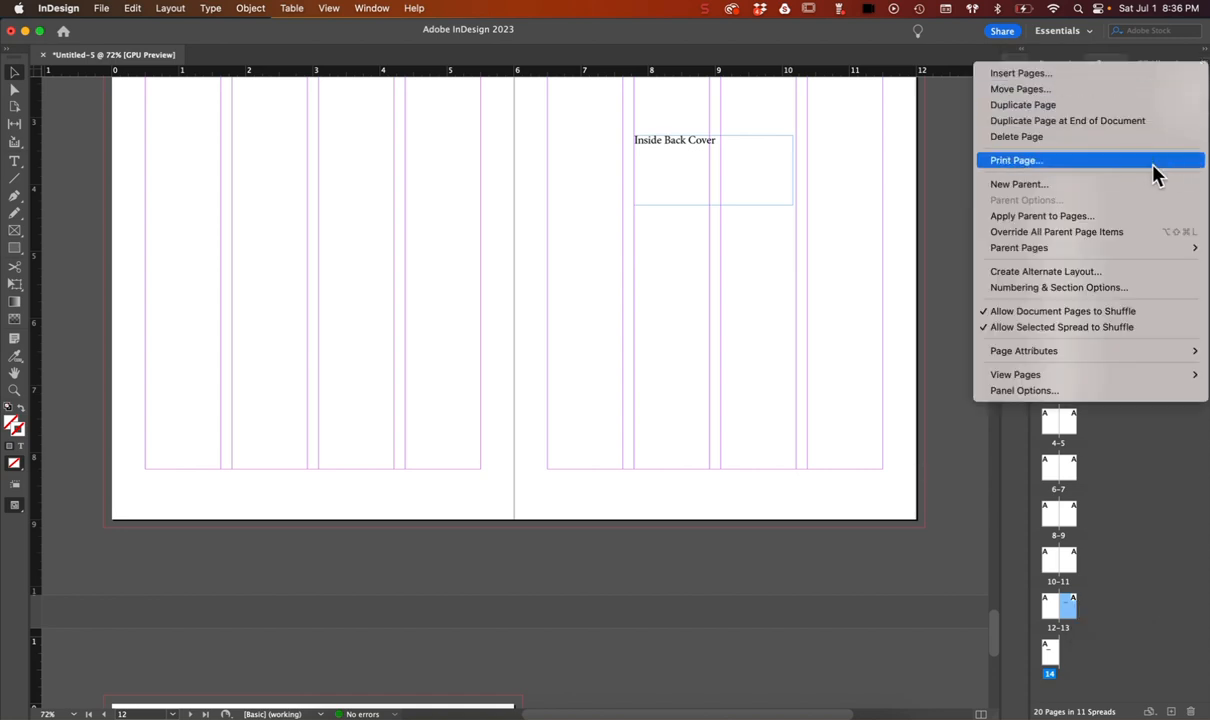
left_click(1113, 290)
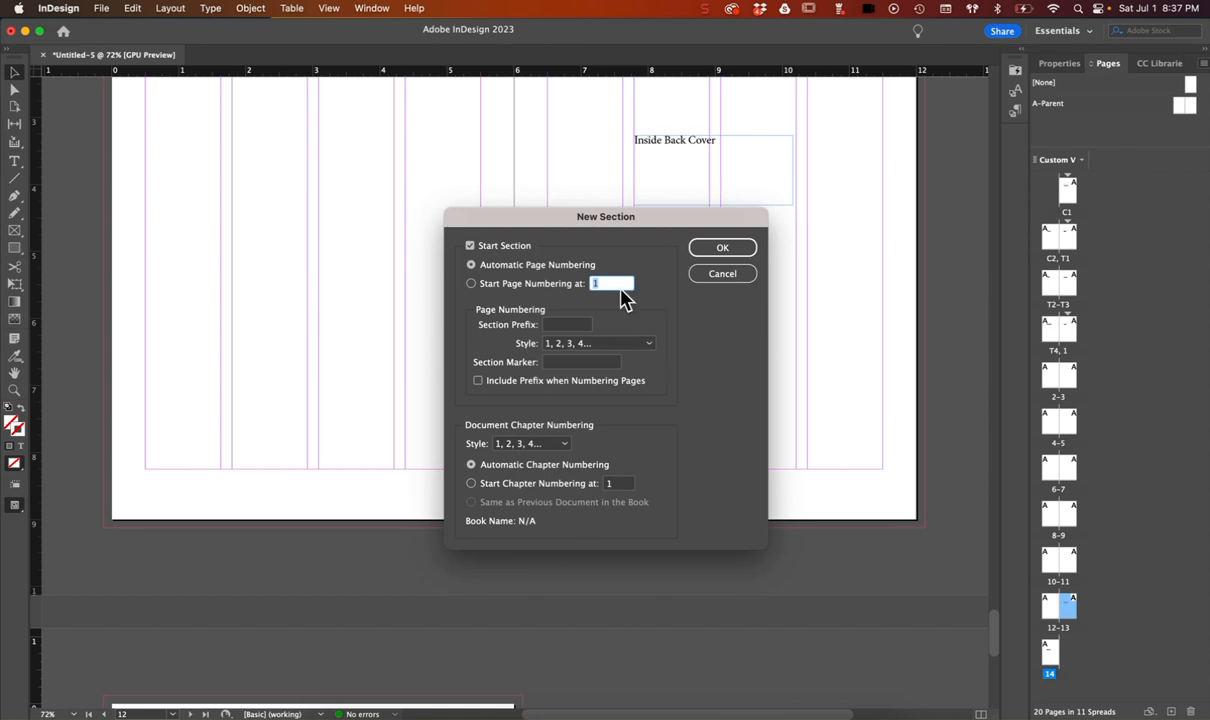
left_click(471, 284)
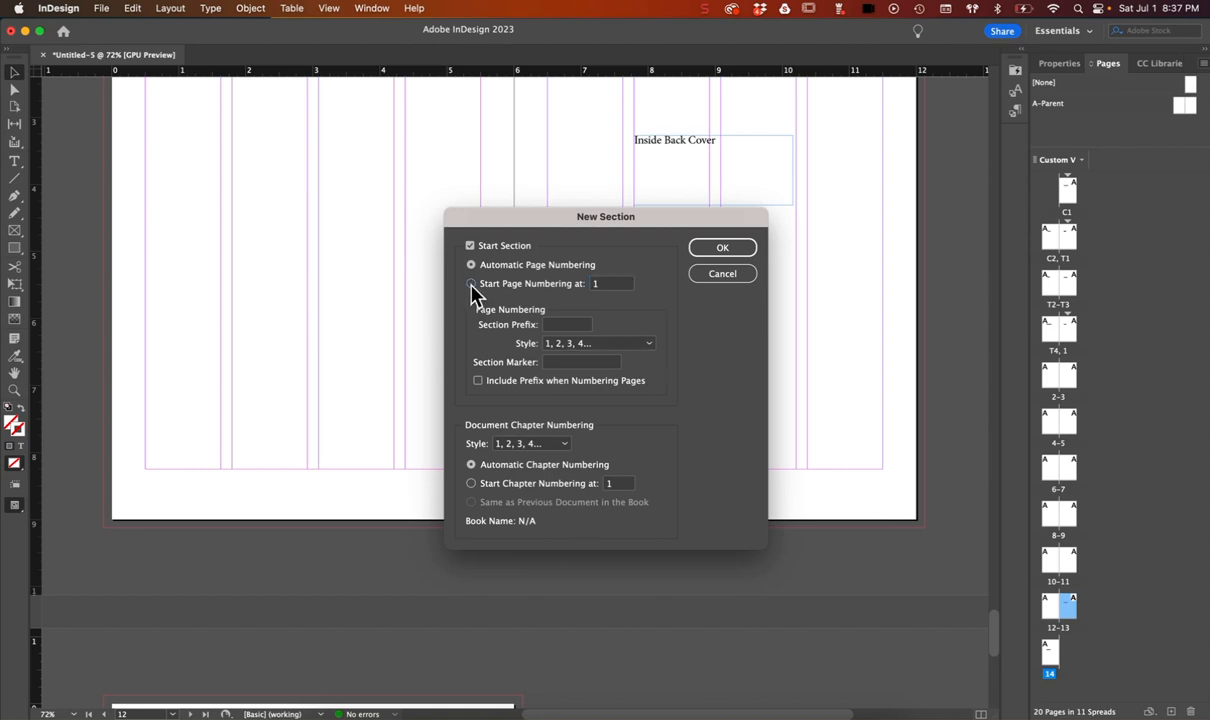
double_click(600, 285)
left_click(562, 325)
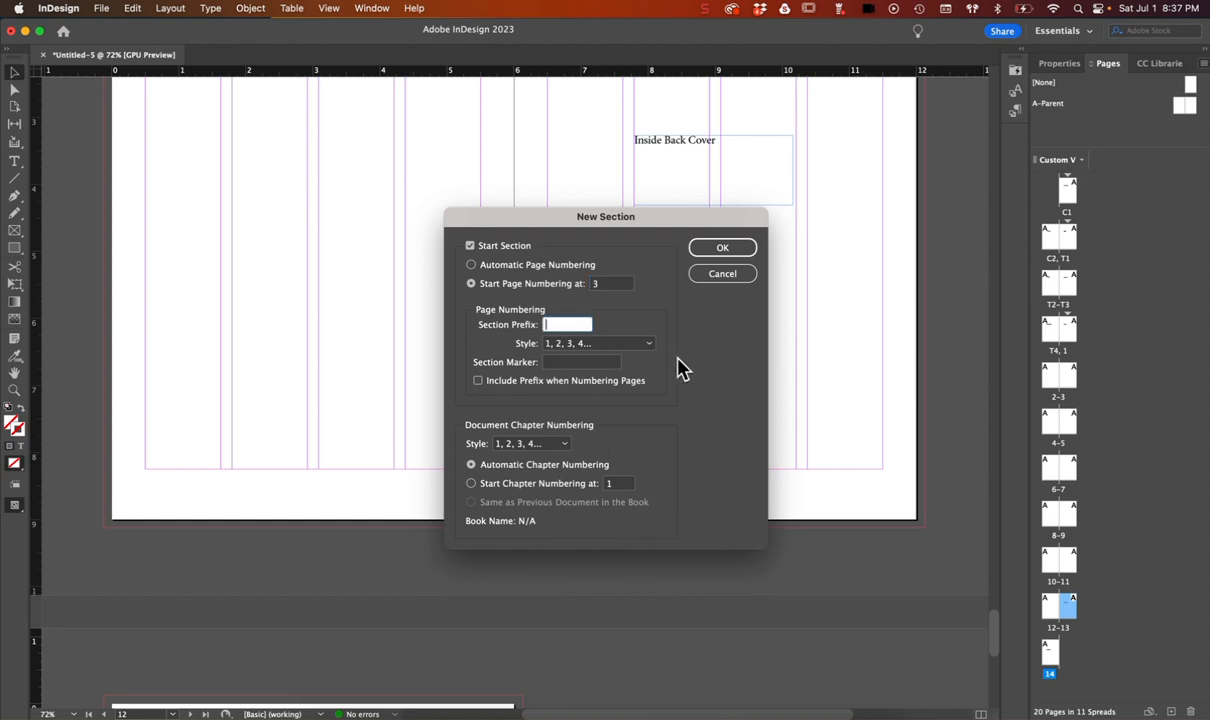
type("C")
left_click(712, 246)
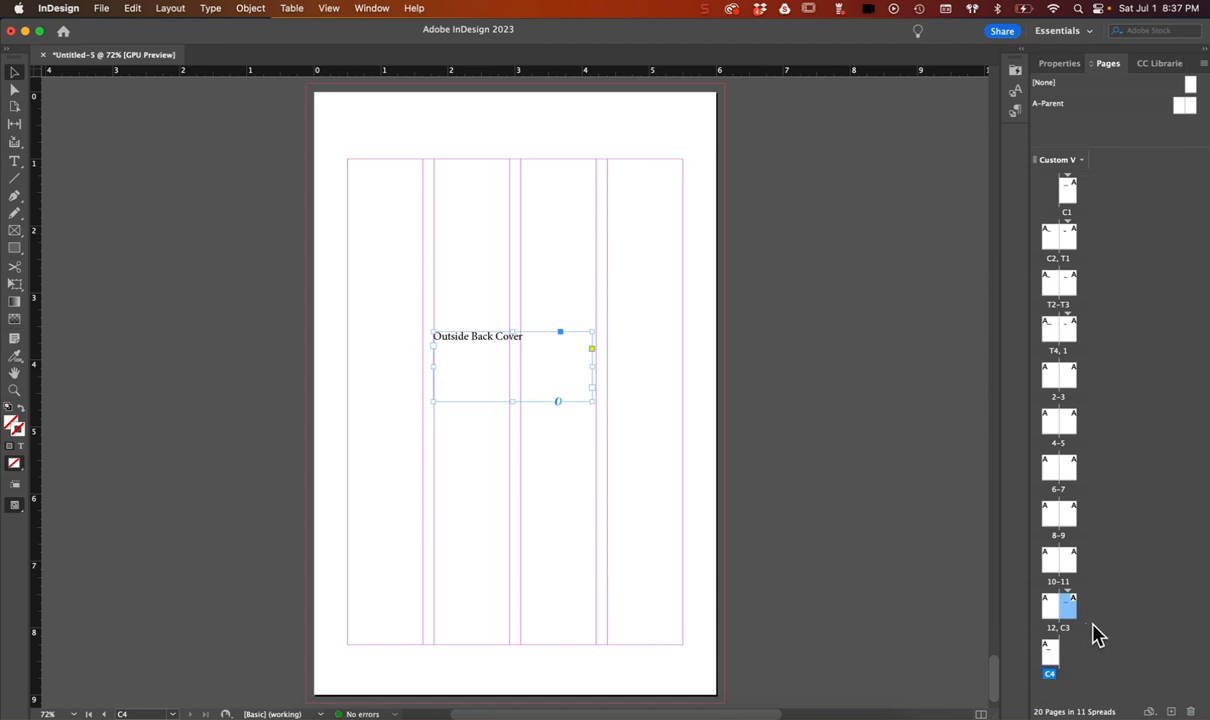
Check the page labels on the Inside Back Cover, Outside Back Cover, Chapter One and Front Outside Cover pages
double_click(1072, 624)
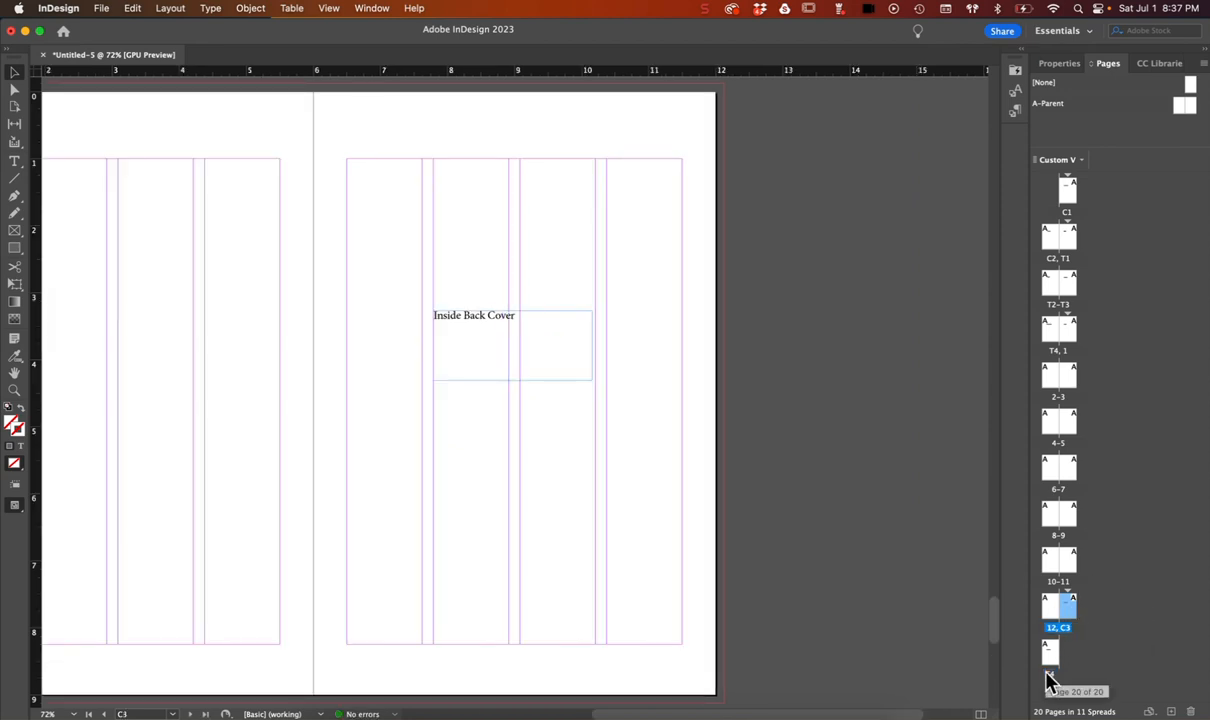
double_click(1052, 653)
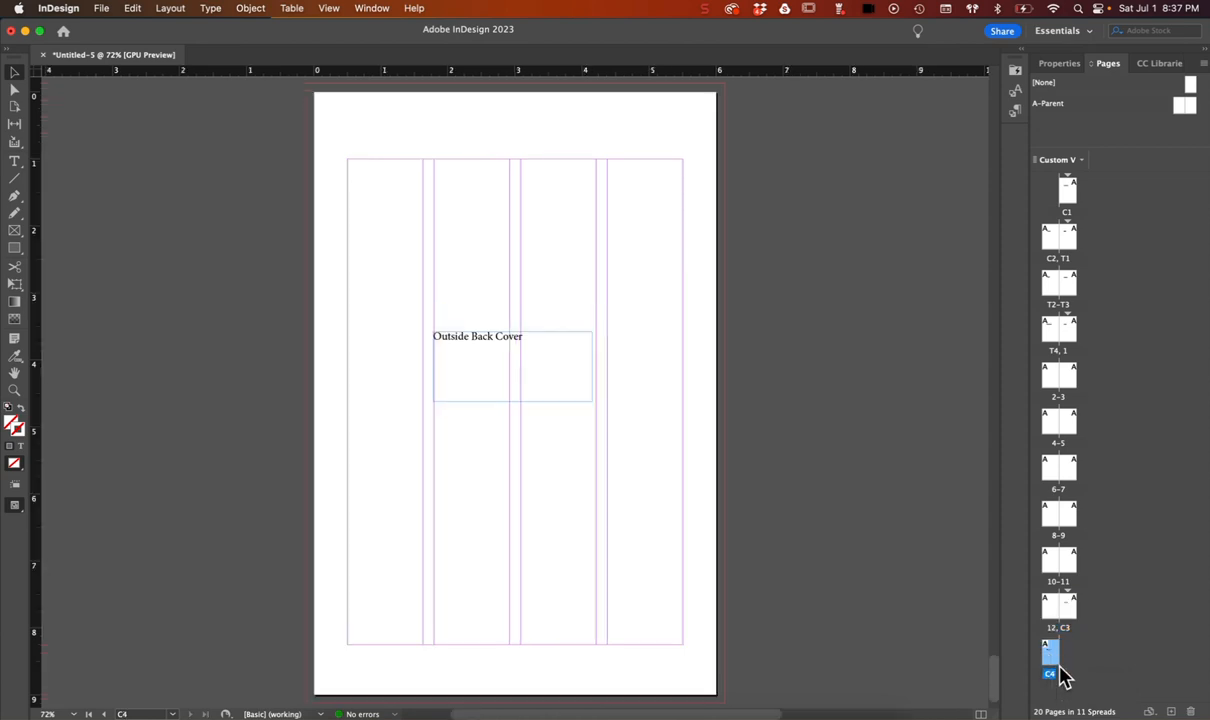
scroll(840, 391, "up", 10)
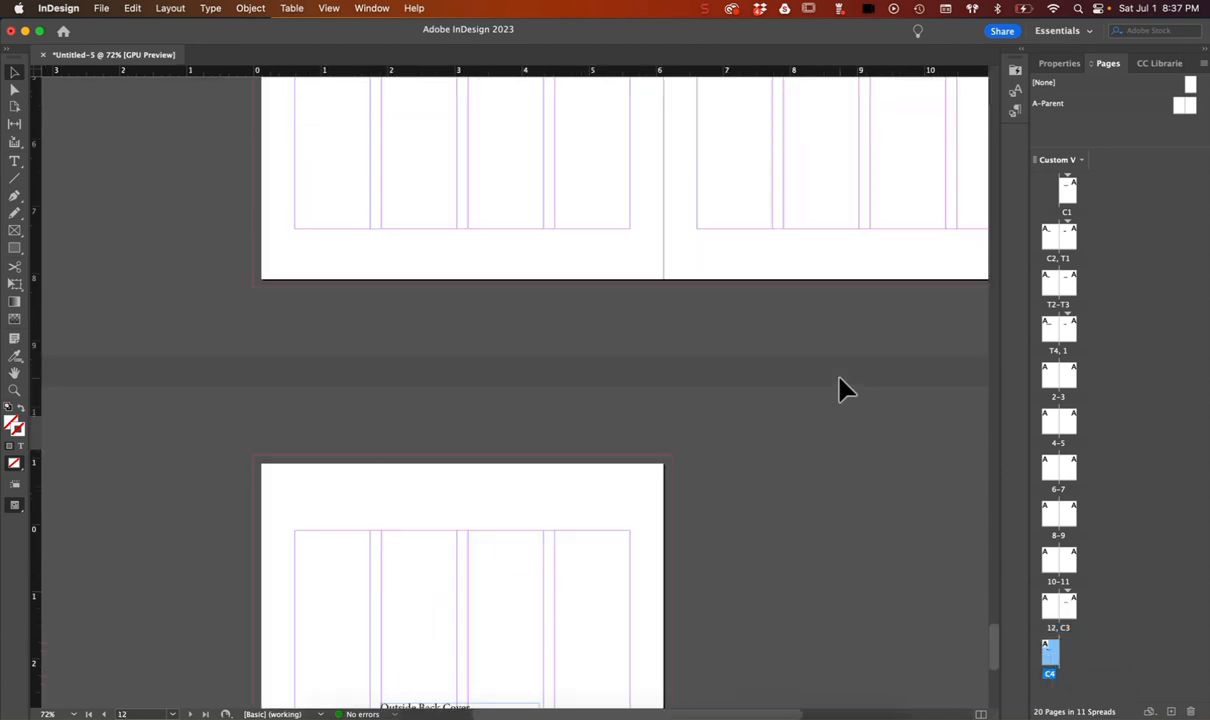
scroll(840, 382, "up", 8)
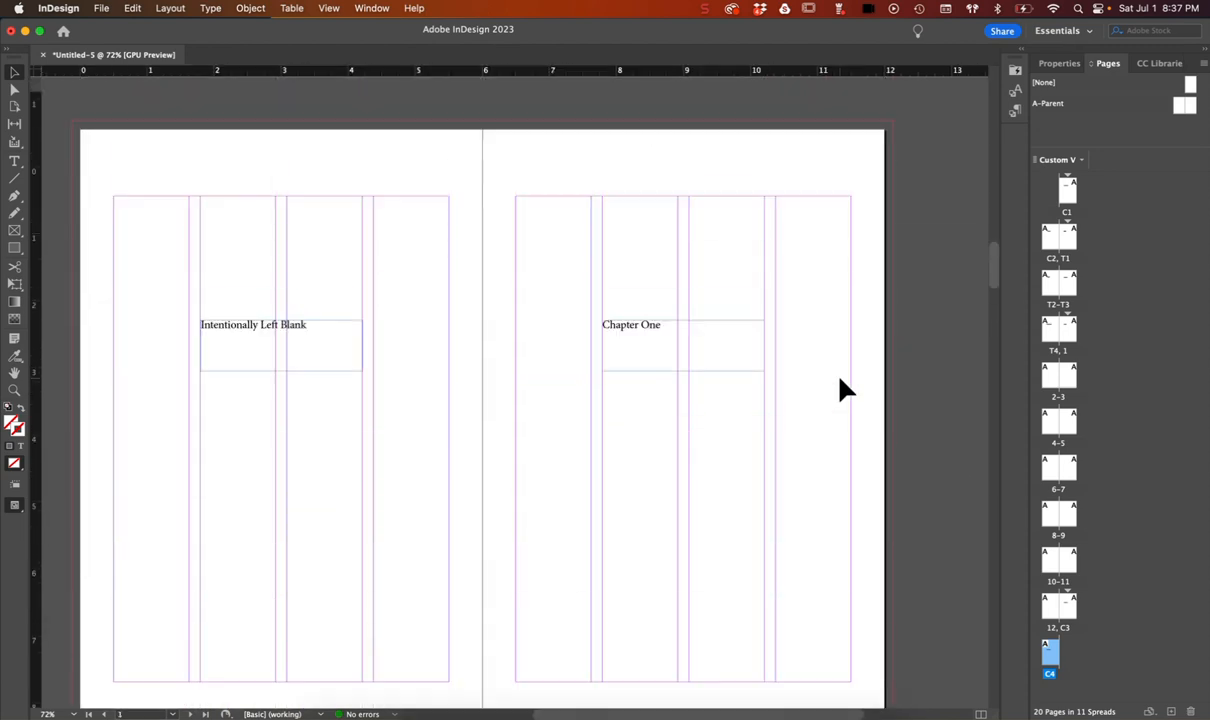
scroll(841, 381, "down", 2)
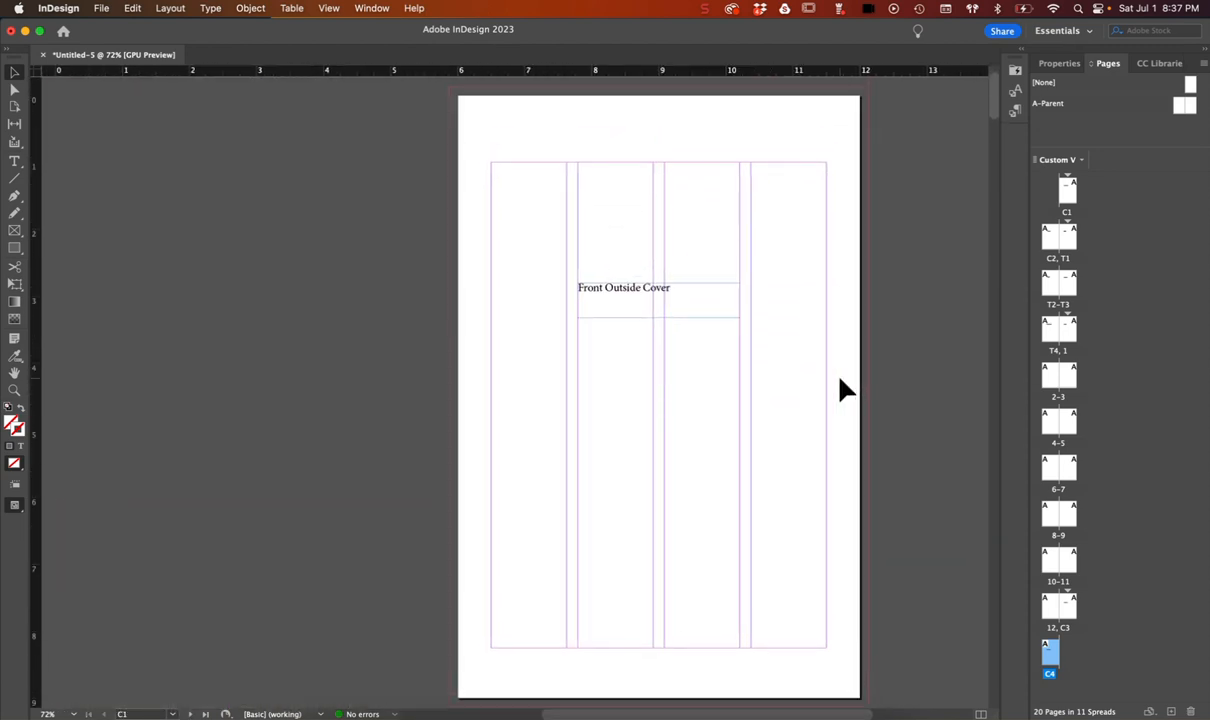
left_click(1075, 193)
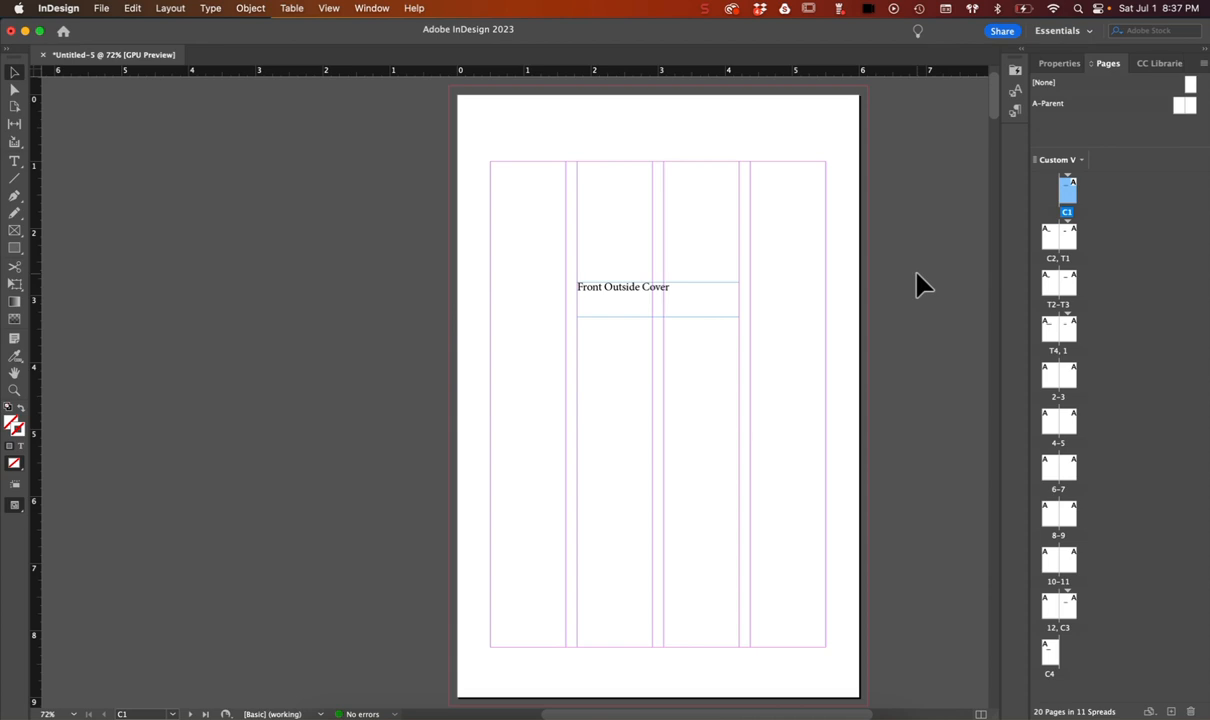
Enlarge the Title Page text frame around its center to span all four columns, about 5 × 1.4 in
scroll(921, 285, "down", 10)
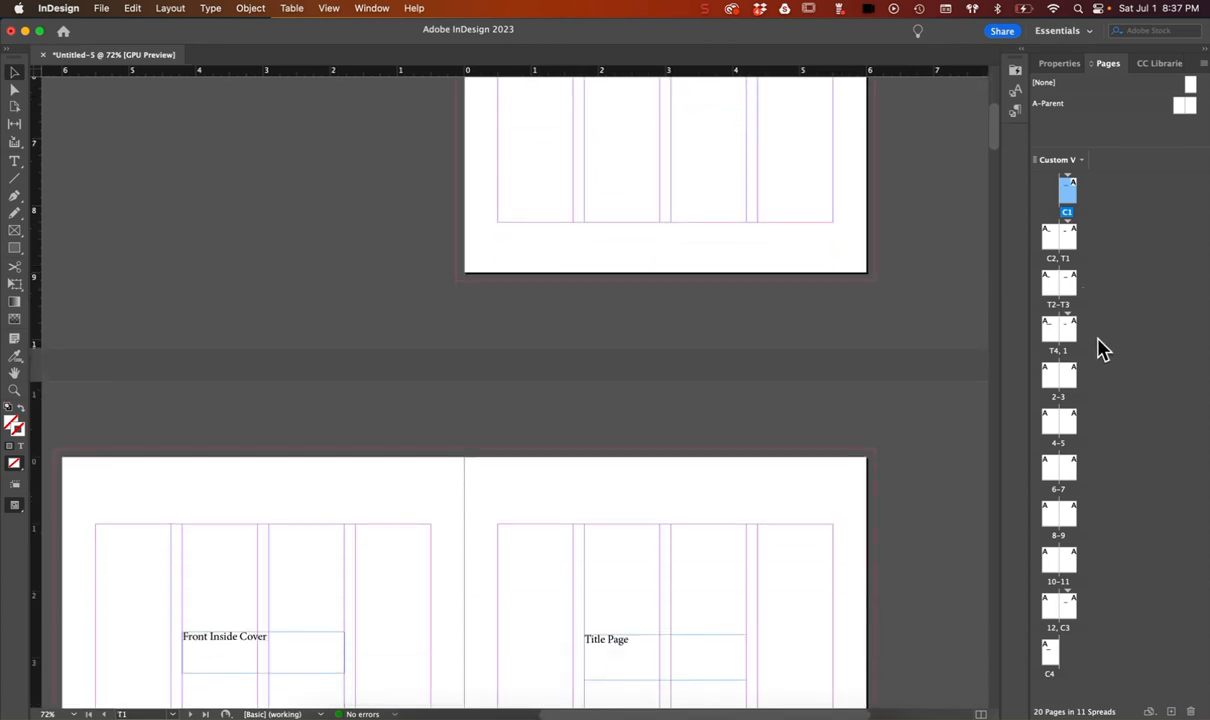
scroll(914, 462, "down", 8)
scroll(914, 470, "up", 4)
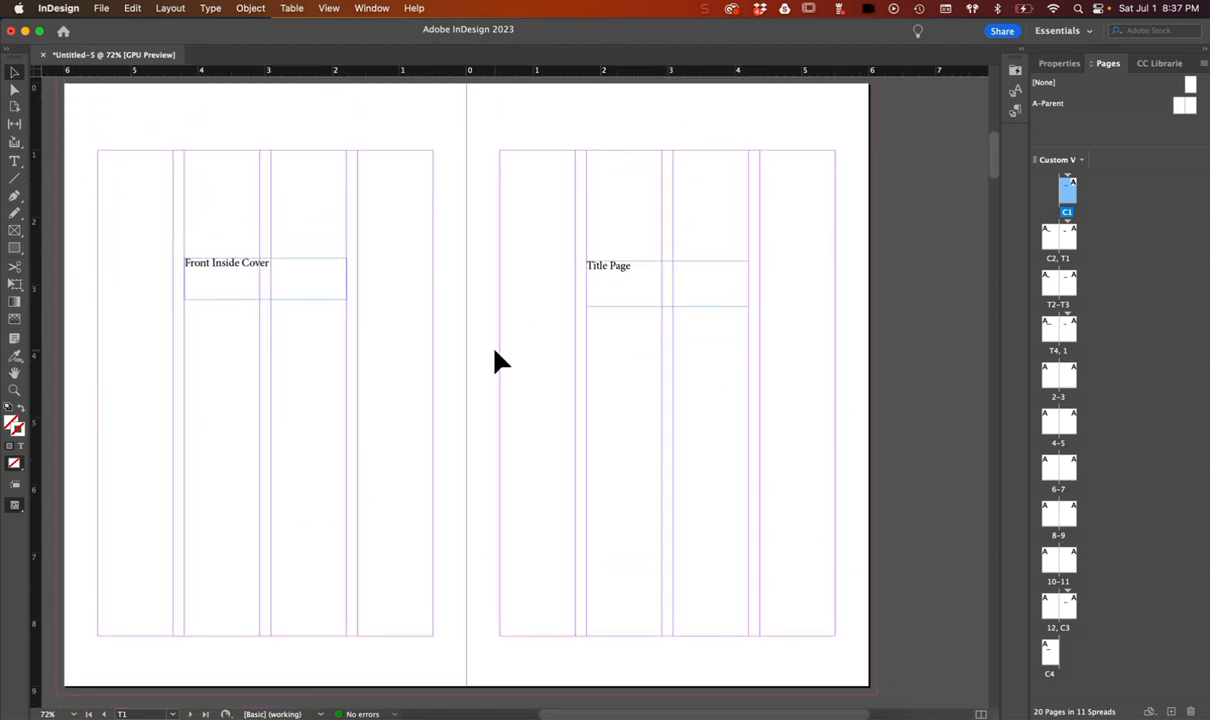
left_click(617, 270)
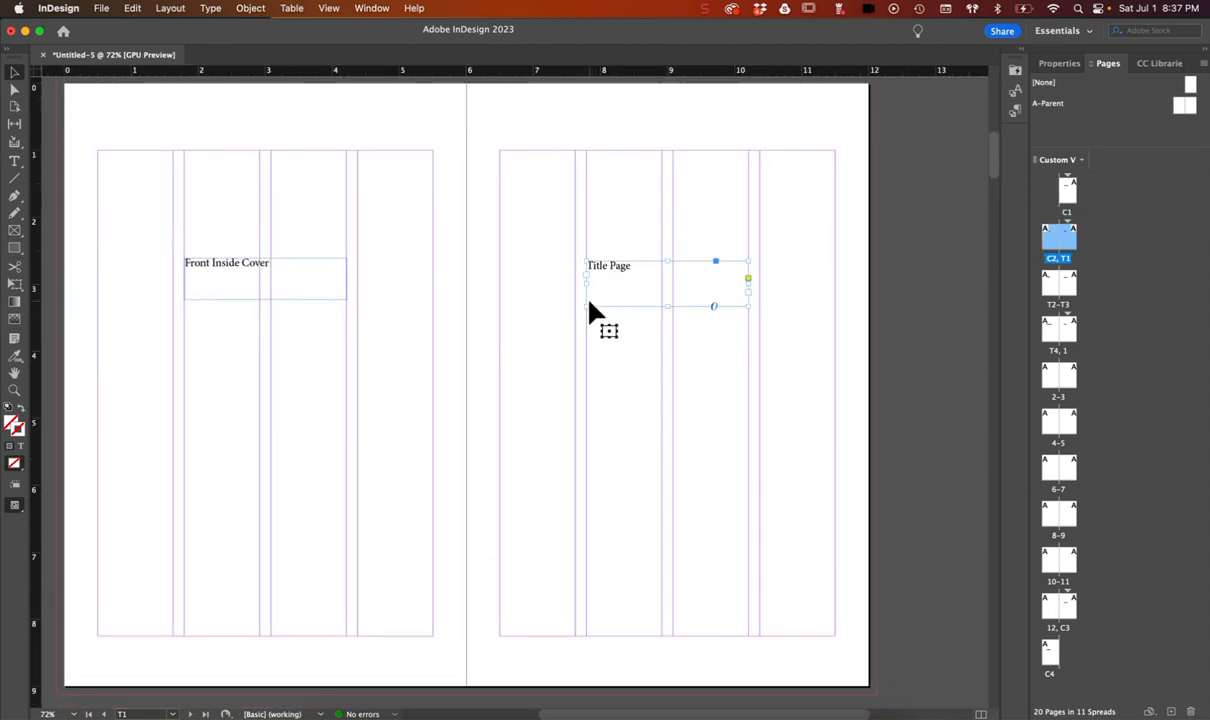
left_click_drag(584, 307, 621, 330)
left_click_drag(749, 261, 781, 238)
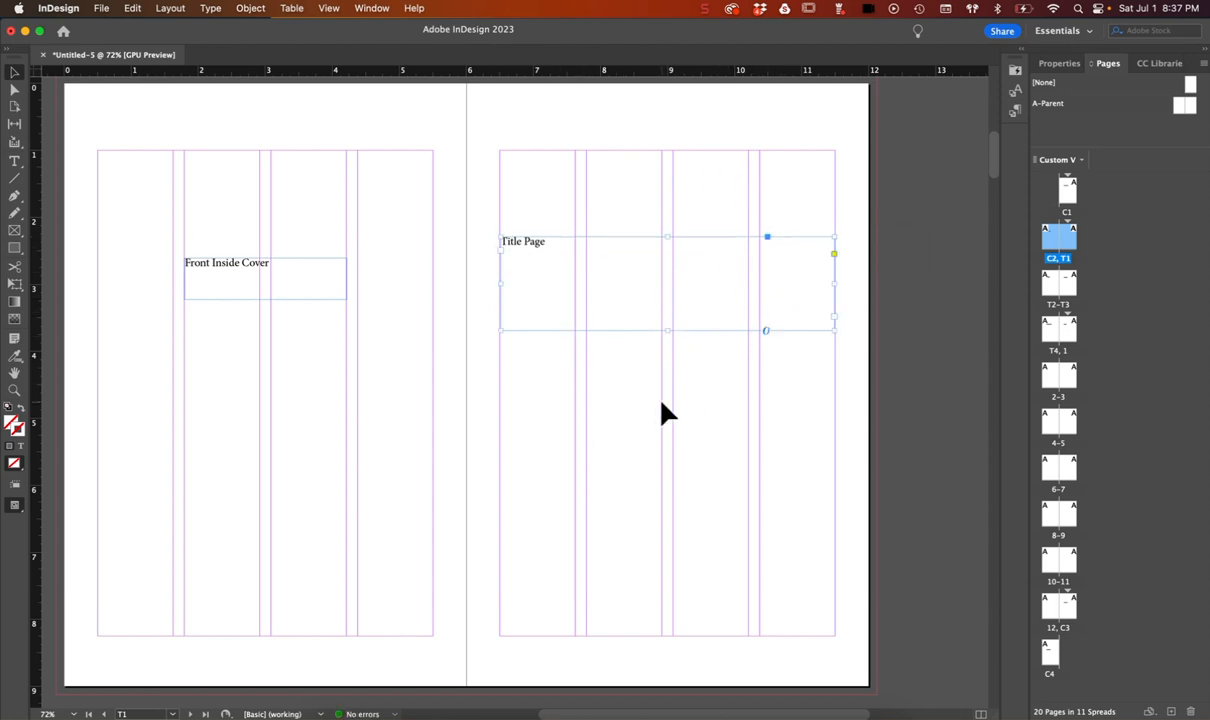
Examine the Publisher Page and Table of Contents spread and the available table of contents commands
scroll(665, 412, "down", 10)
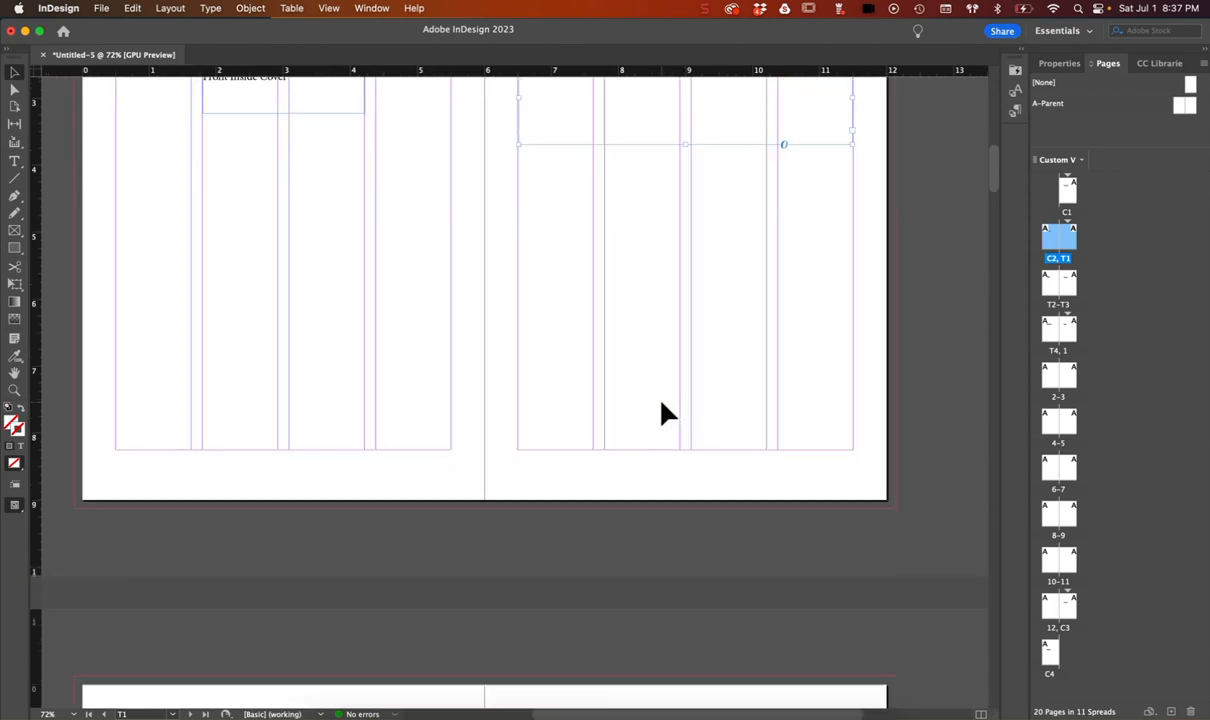
scroll(665, 412, "down", 3)
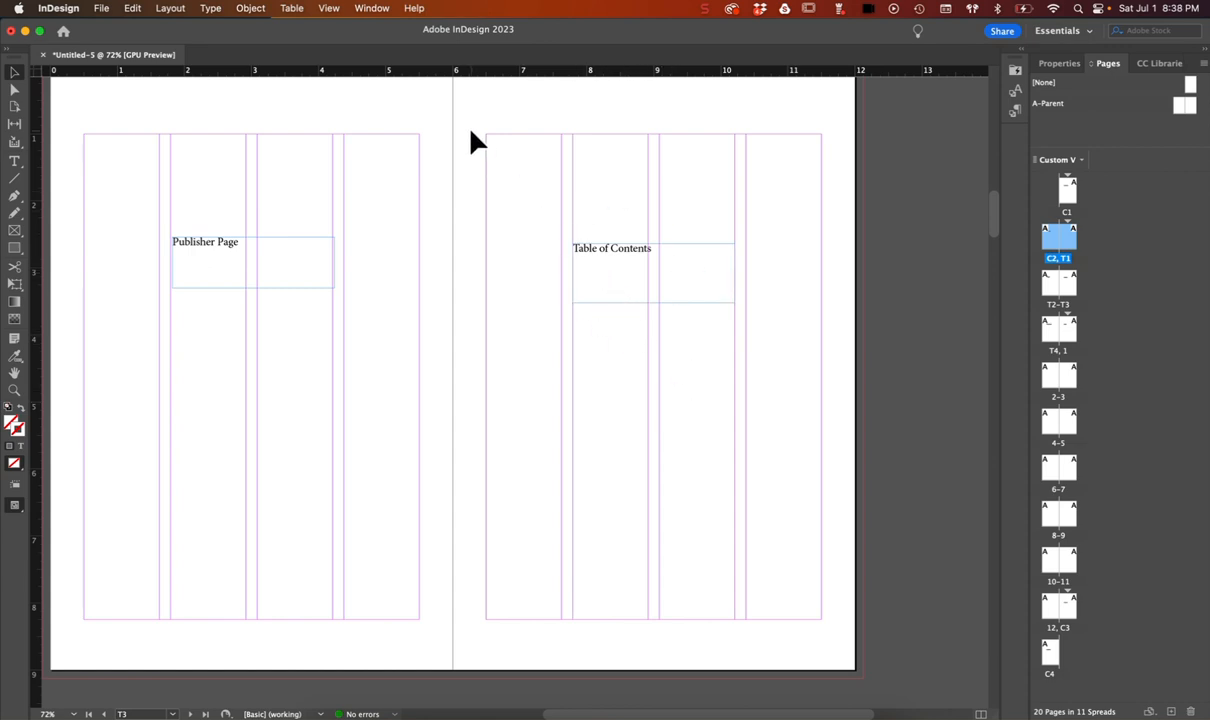
left_click(205, 8)
mouse_move(180, 8)
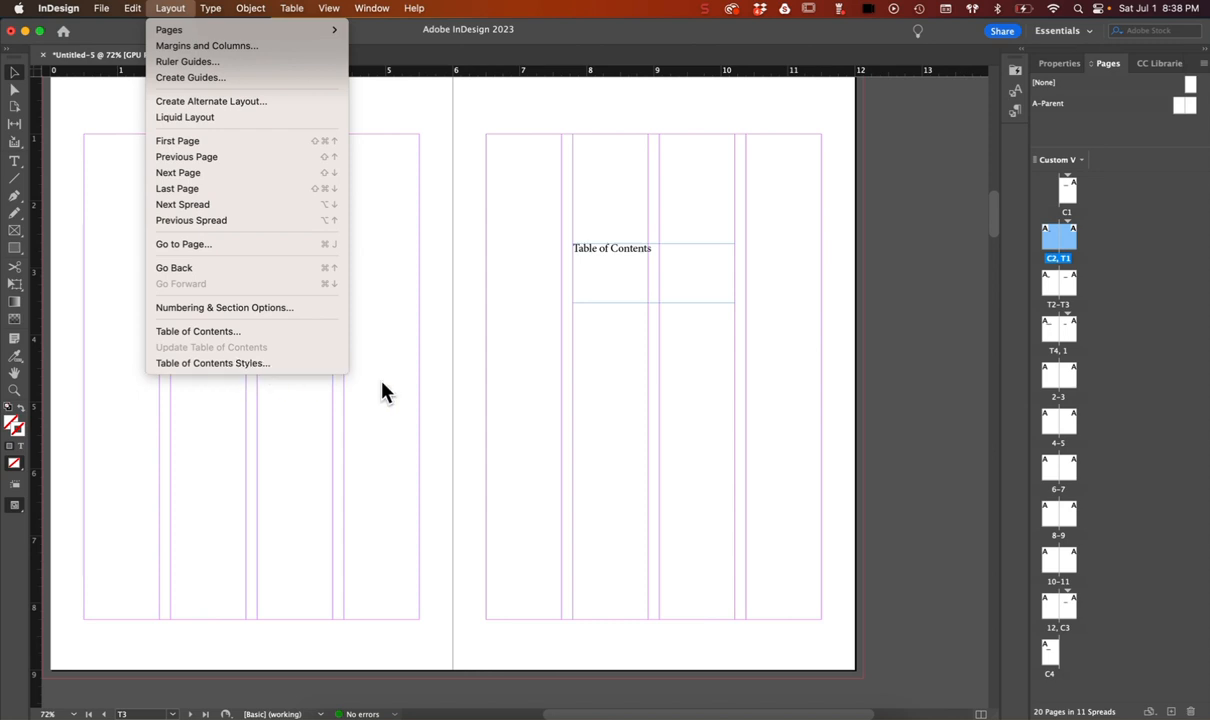
left_click(554, 451)
Draw a text frame below the Chapter One title, across all four columns down to the bottom margin, about 5 × 4.3 in
scroll(558, 452, "down", 10)
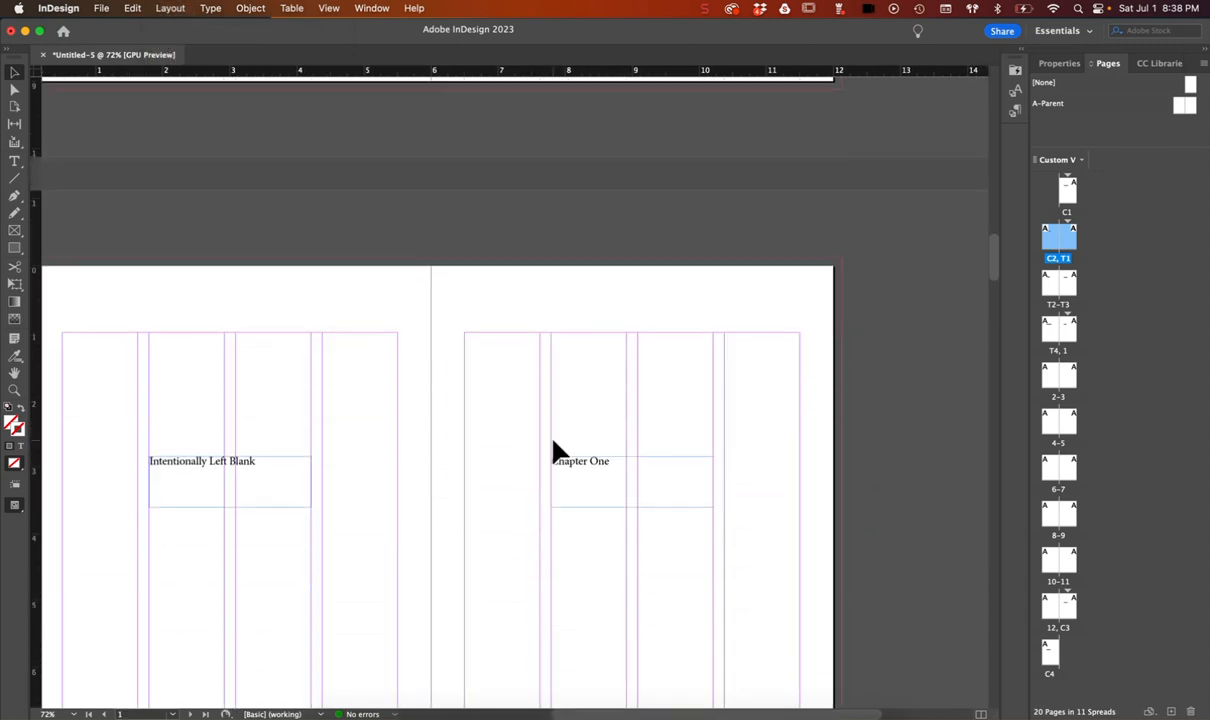
scroll(558, 452, "down", 5)
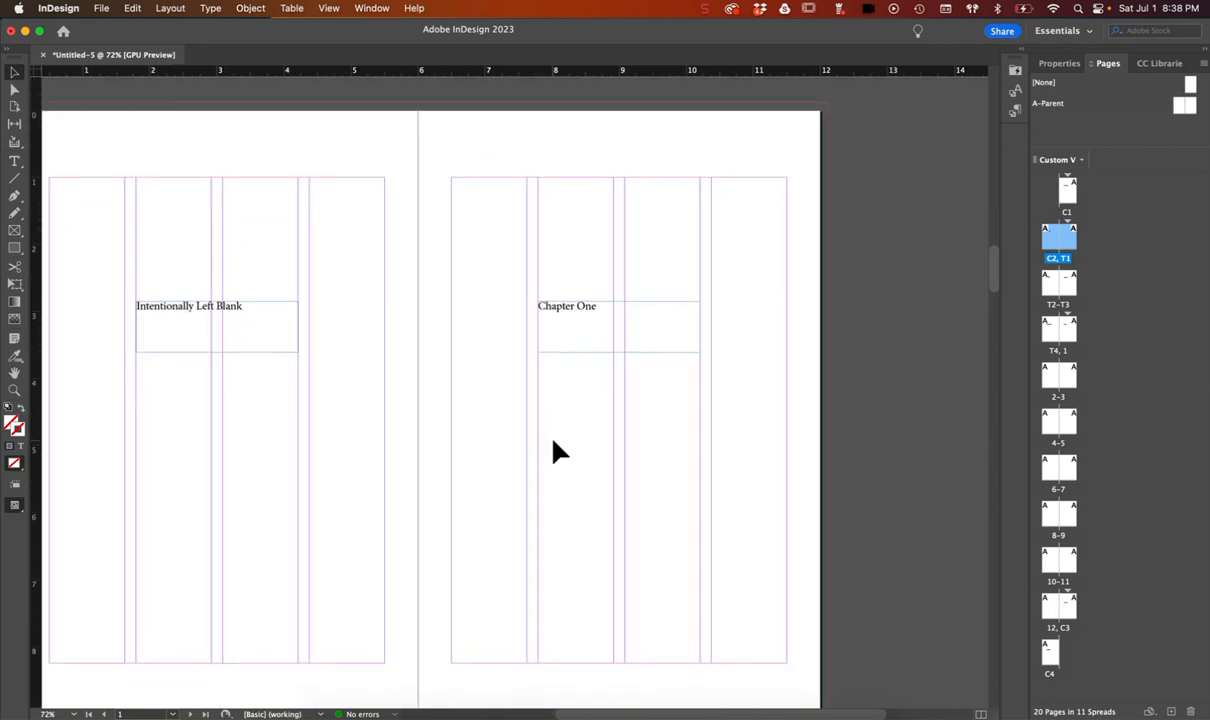
left_click(18, 160)
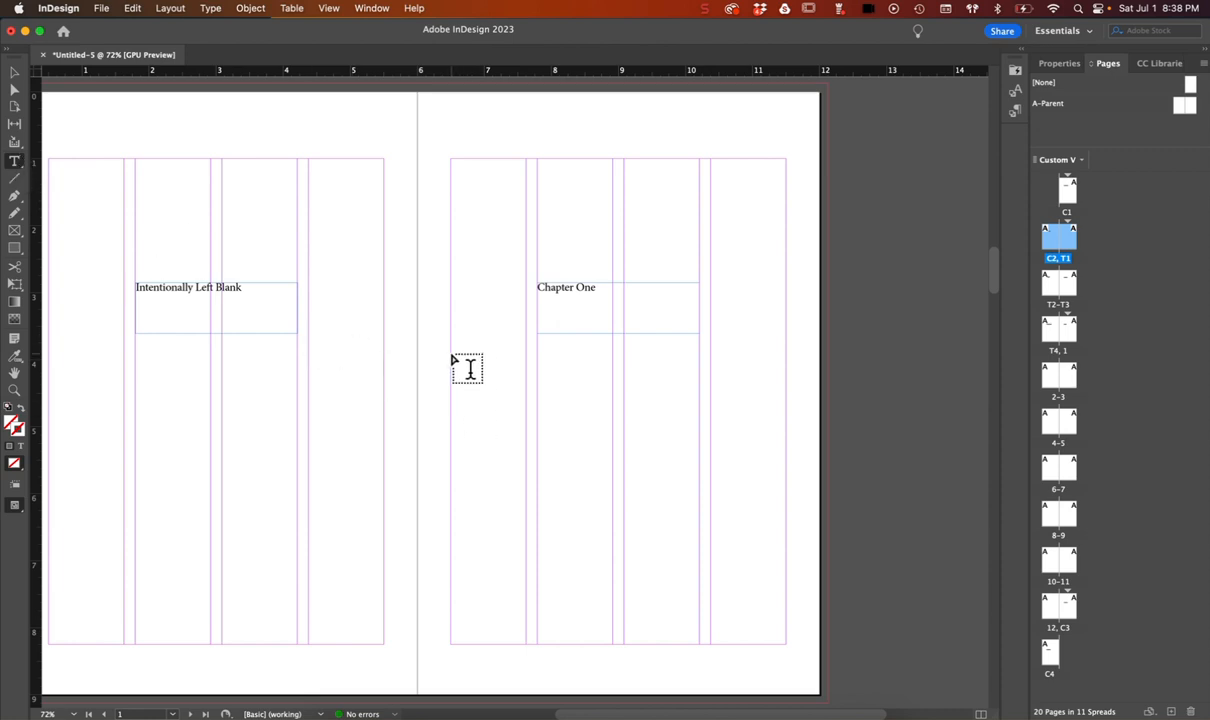
left_click_drag(451, 356, 790, 646)
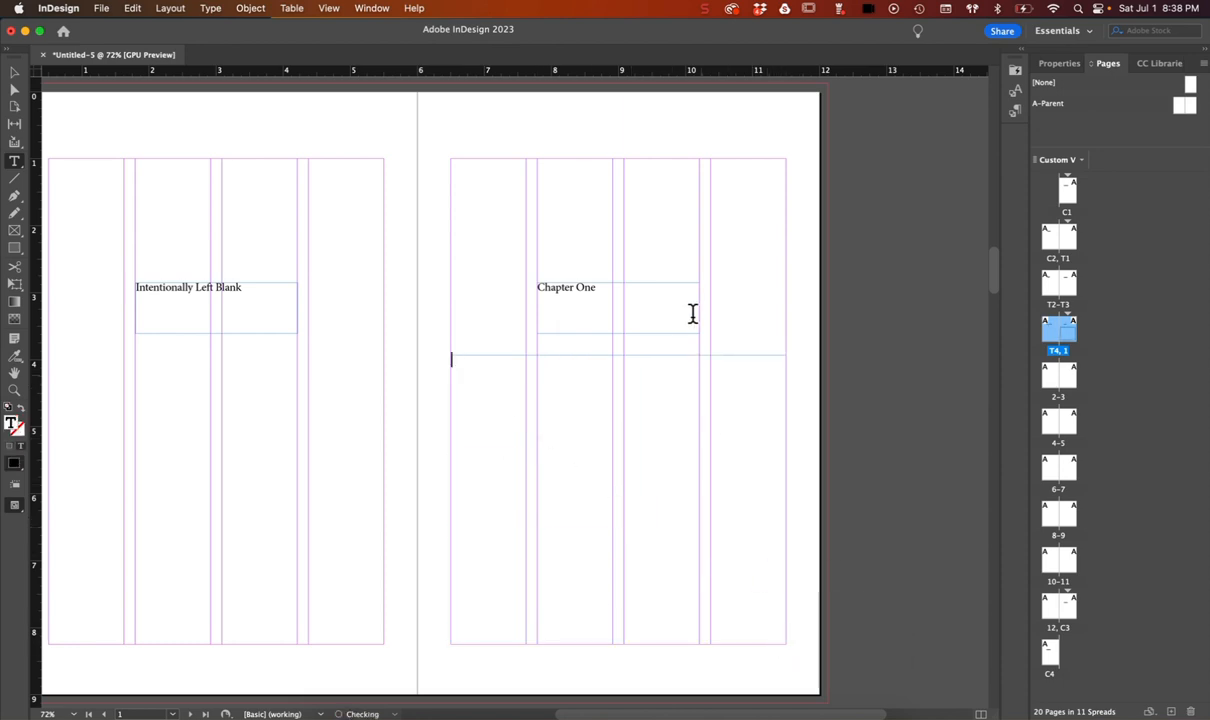
Widen the Chapter One title frame to all four columns and raise its top edge to about 1.4 in from the page top
left_click(14, 72)
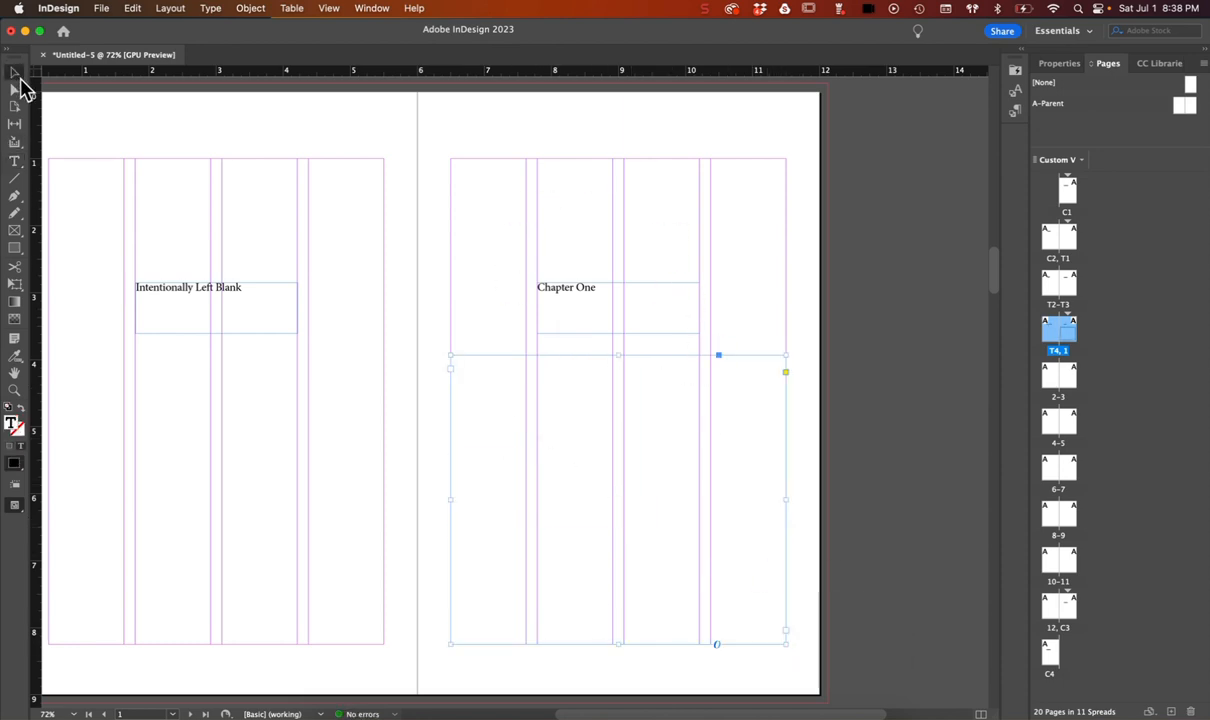
left_click(597, 328)
left_click_drag(536, 283, 450, 230)
left_click_drag(700, 282, 786, 281)
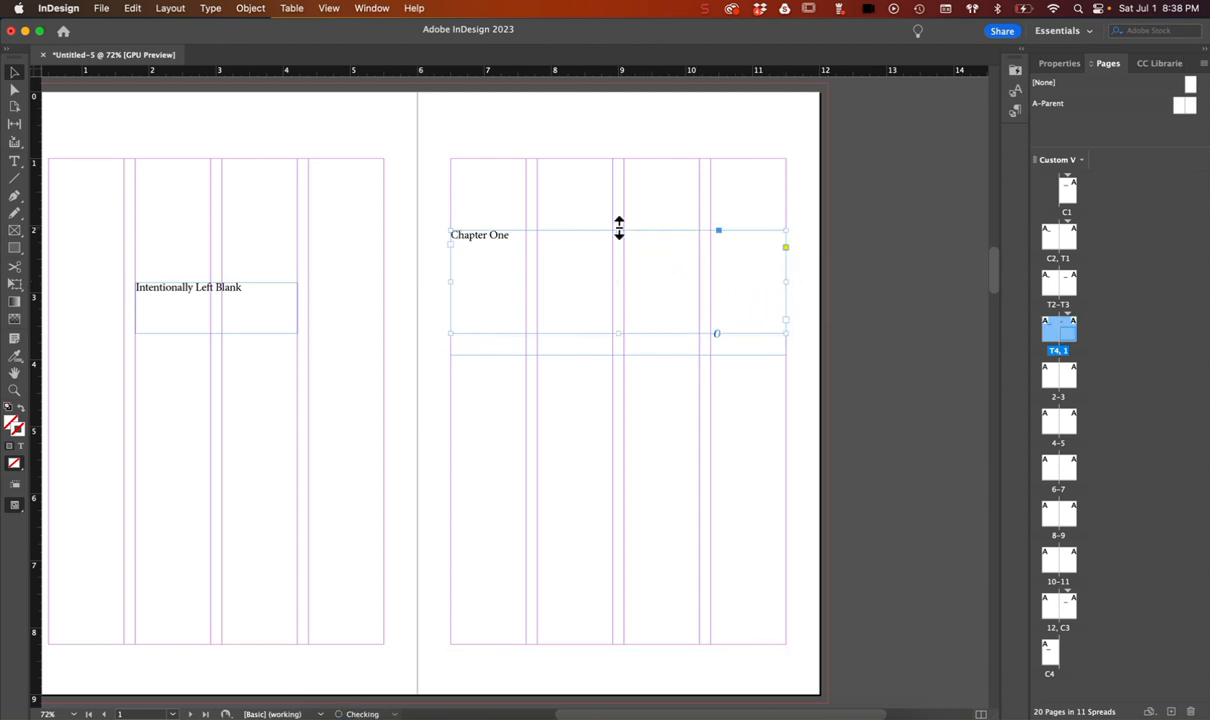
left_click_drag(619, 229, 616, 186)
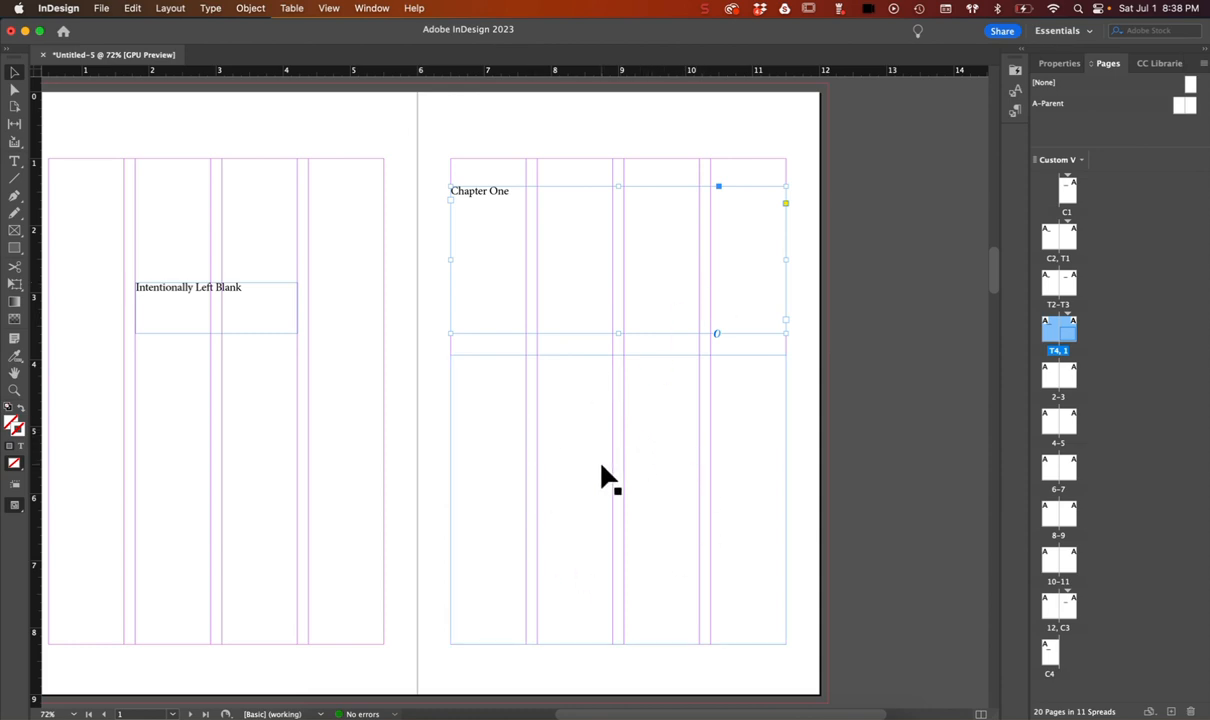
Lower the top edge of Chapter One's body text frame to about 4.2 in and fill the frame with placeholder text
left_click(624, 361)
mouse_move(618, 354)
left_mouse_down()
mouse_move(612, 280)
mouse_move(611, 383)
mouse_move(637, 505)
mouse_move(637, 466)
mouse_move(634, 530)
mouse_move(618, 375)
left_mouse_up()
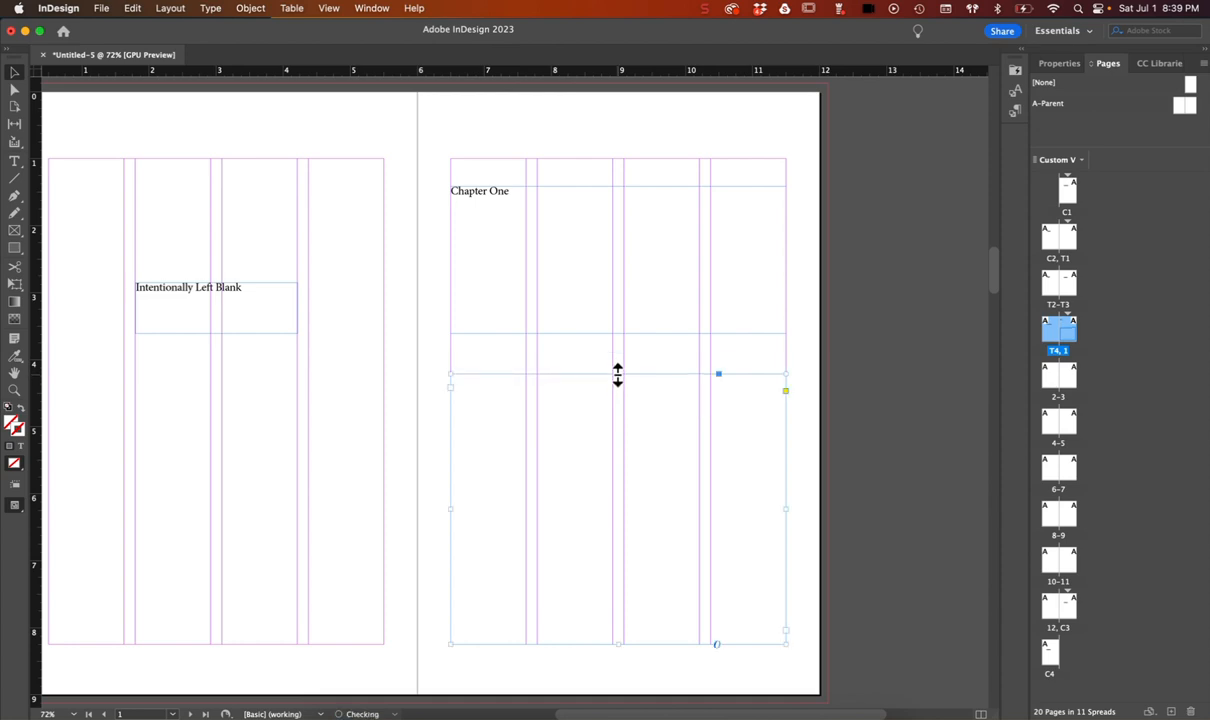
left_click(15, 162)
left_click(483, 411)
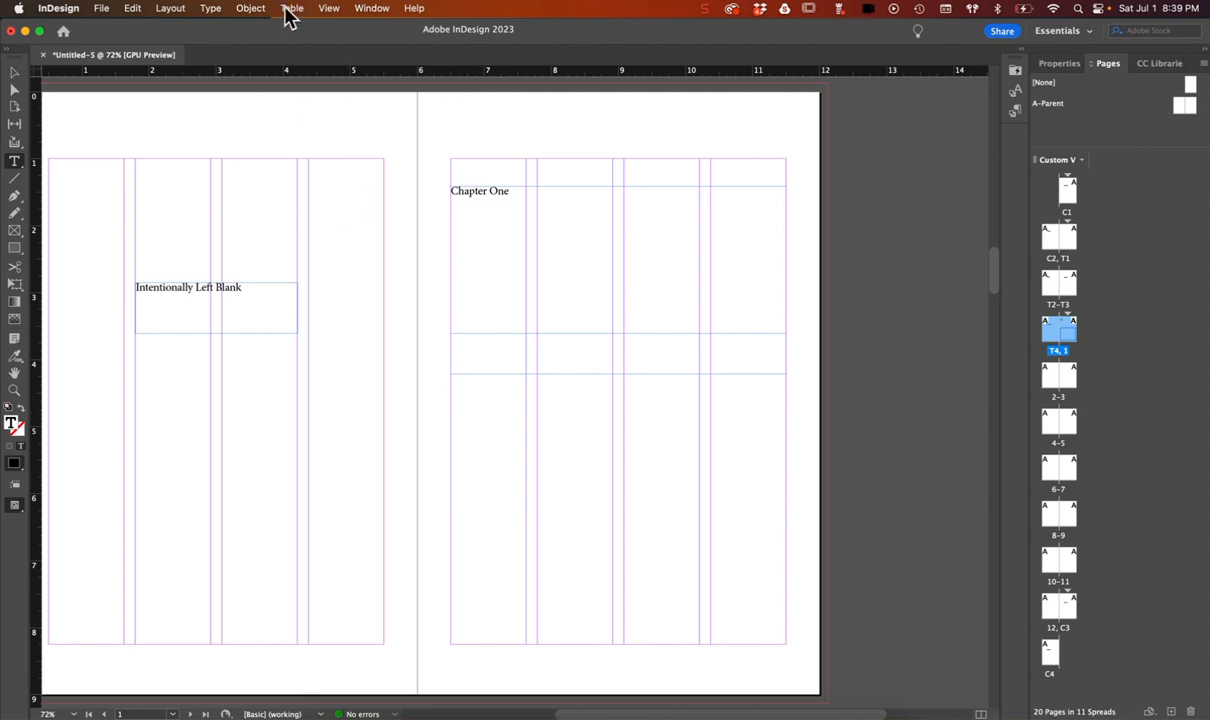
left_click(210, 8)
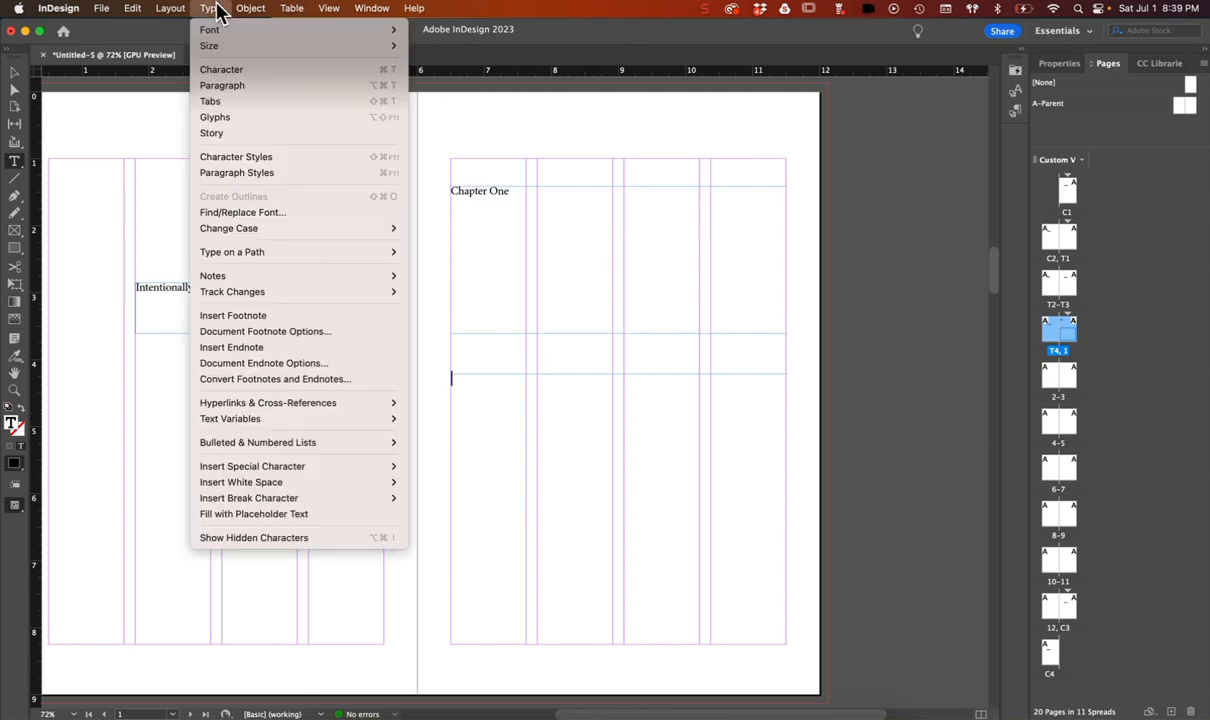
left_click(279, 522)
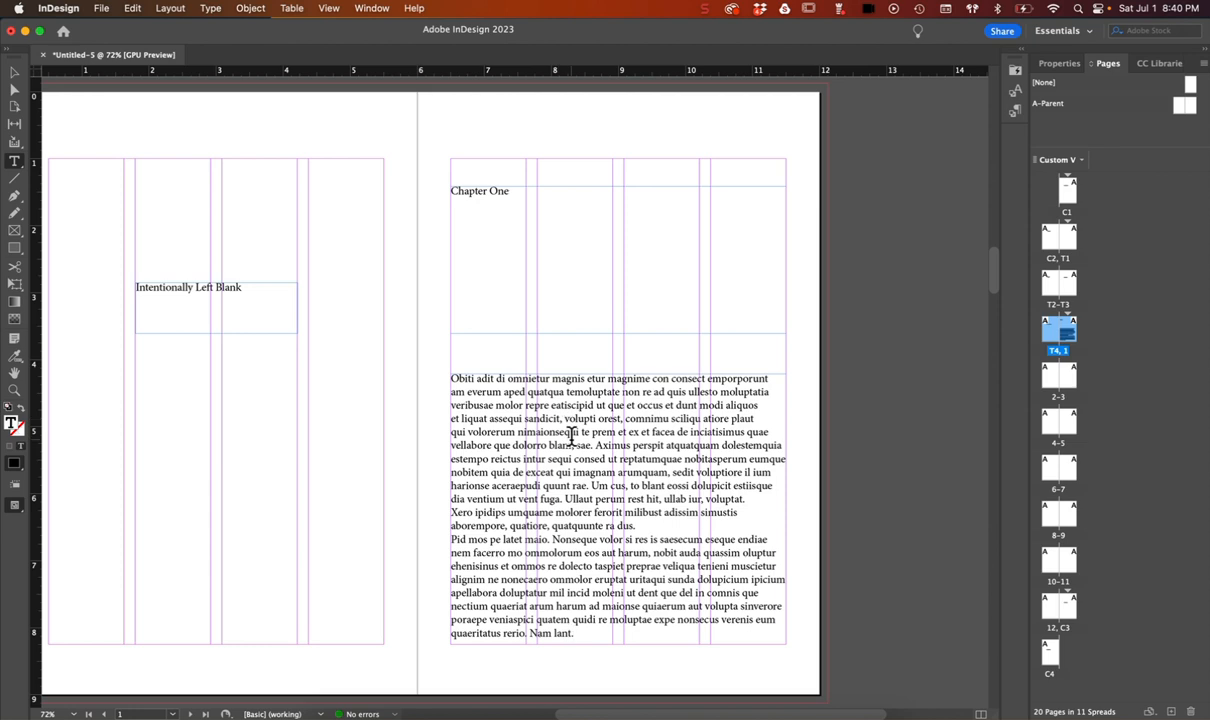
Place the text cursor at the start of Chapter One's body text and display the document's paragraph styles
left_click(453, 381)
left_click(378, 9)
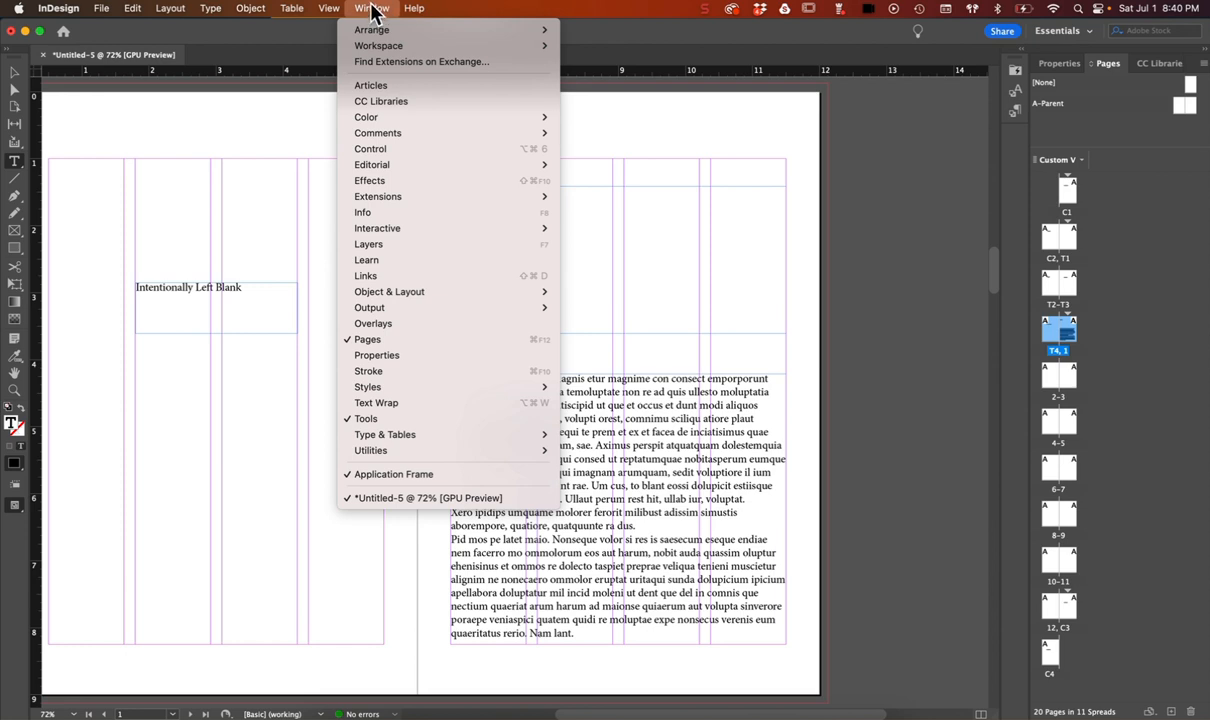
mouse_move(370, 392)
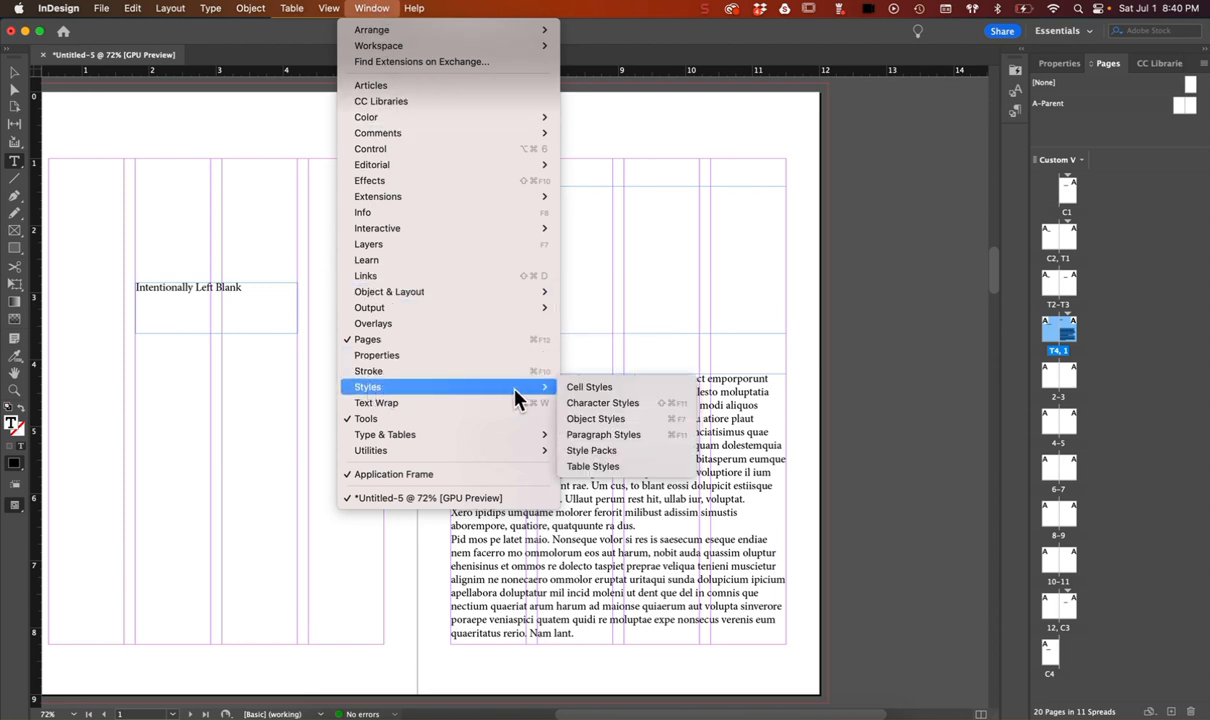
left_click(612, 436)
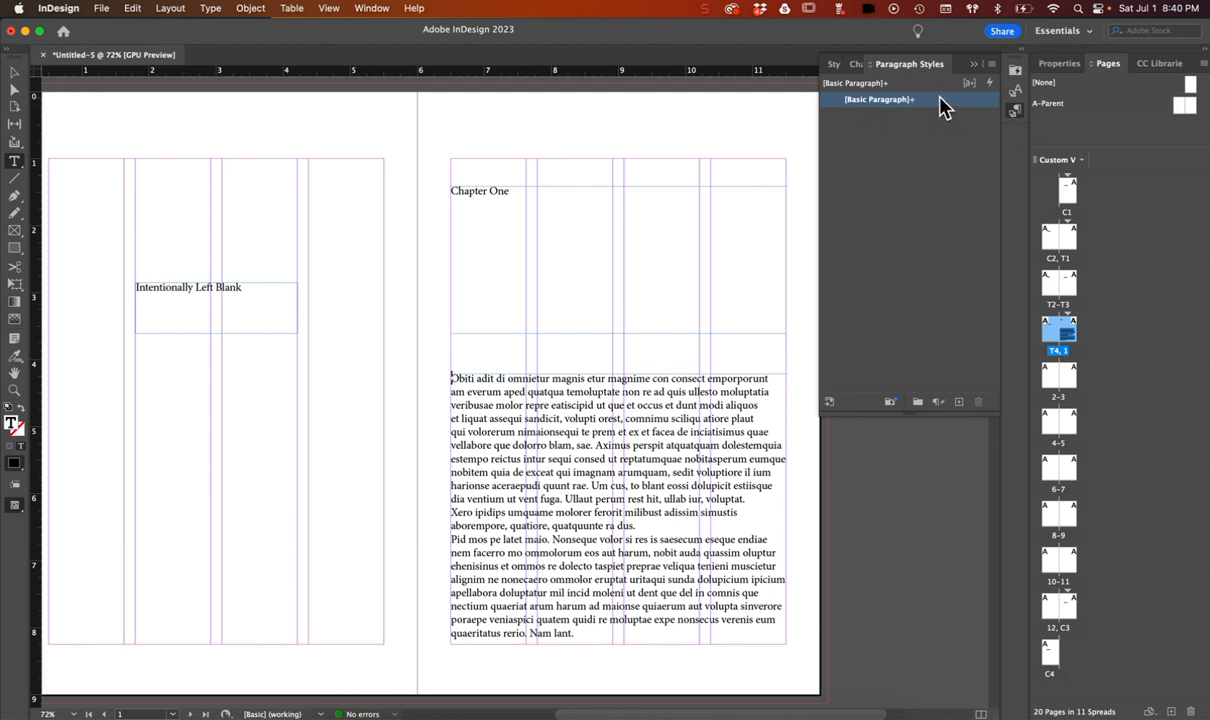
mouse_move(940, 106)
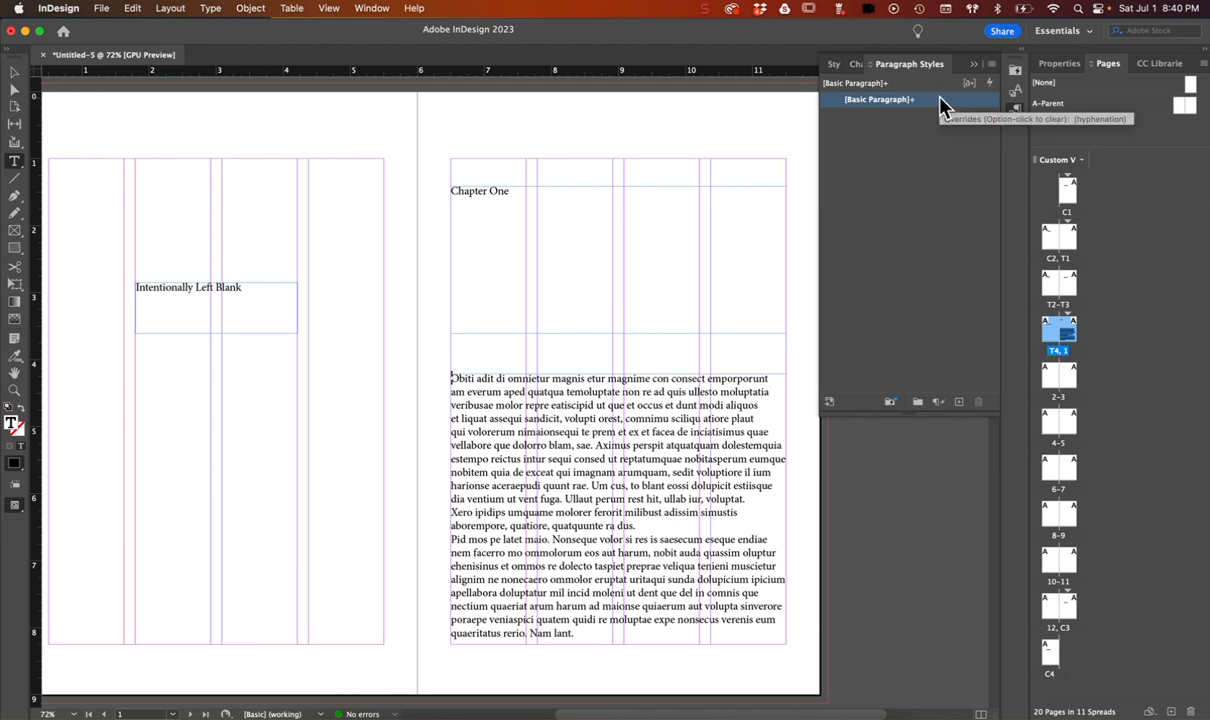
Select all of Chapter One's body text and set its font to Aria Text G2 SemiBold
left_click(1056, 64)
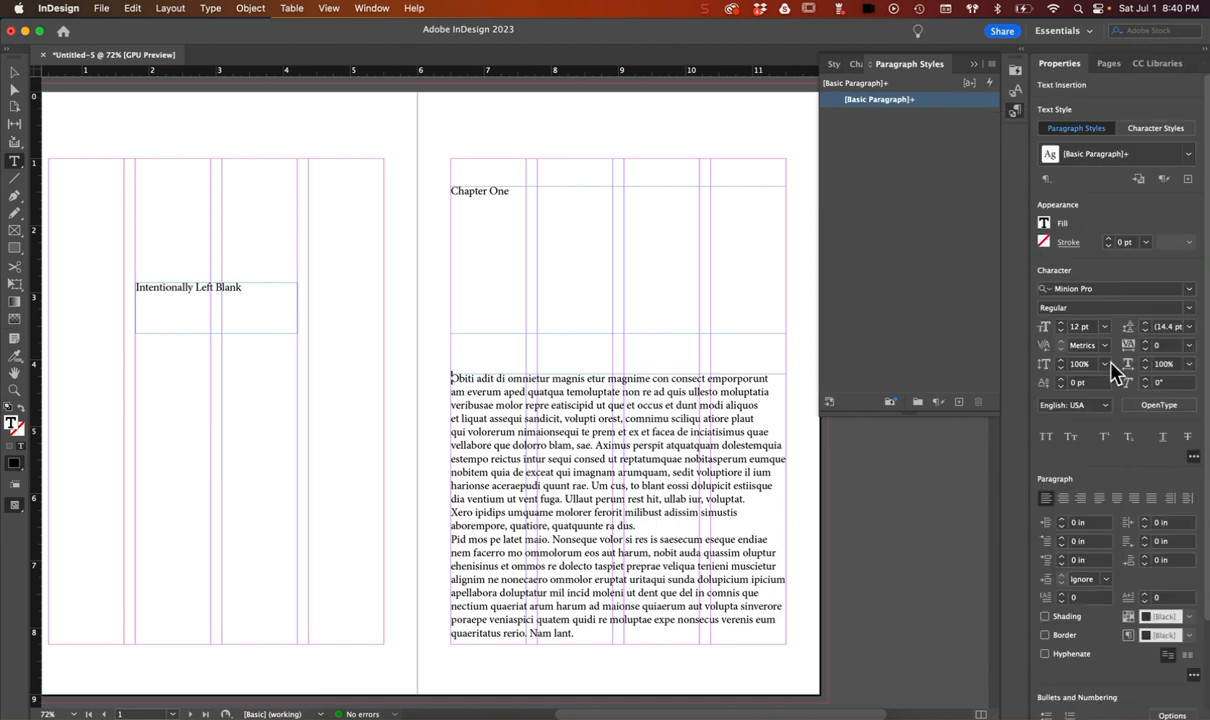
left_click(707, 467)
key("super+a")
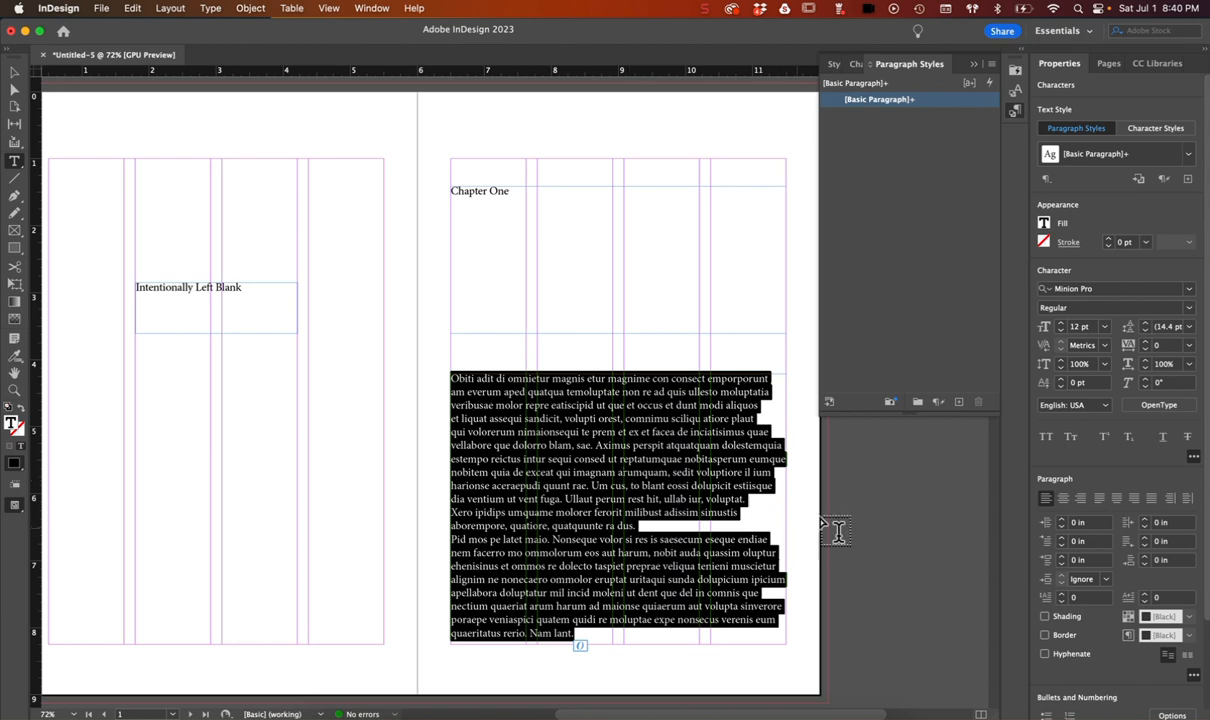
left_click(1167, 289)
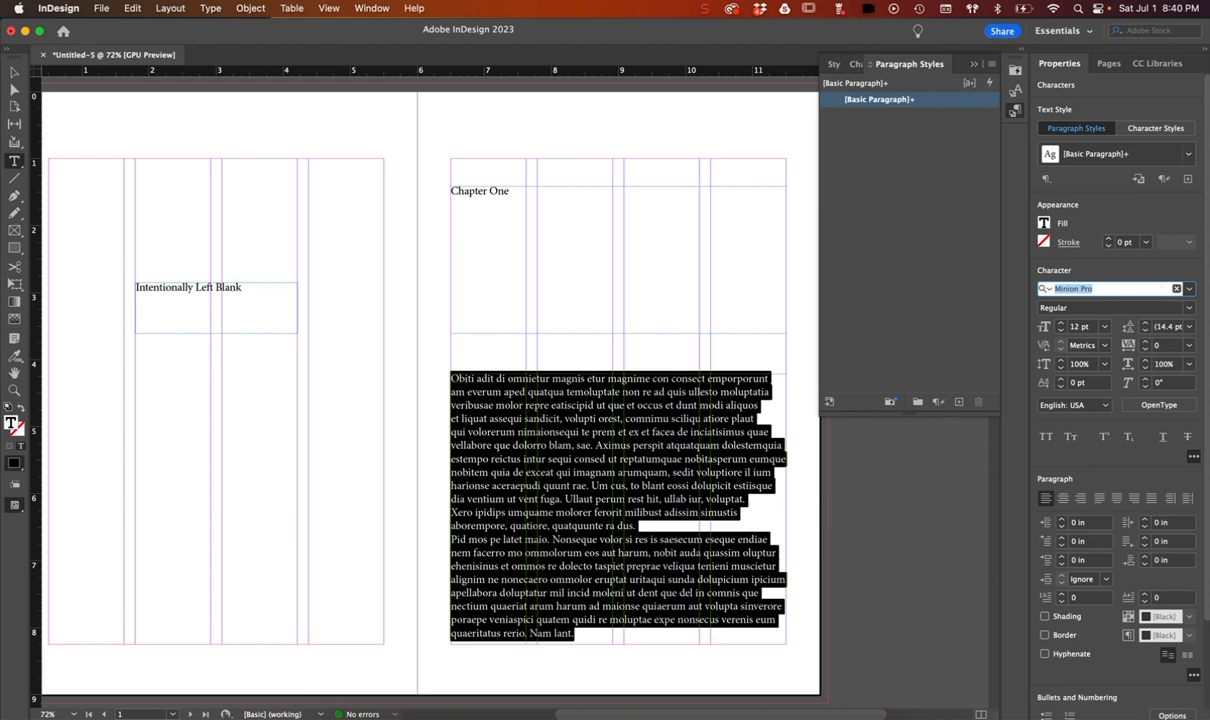
type("ariat")
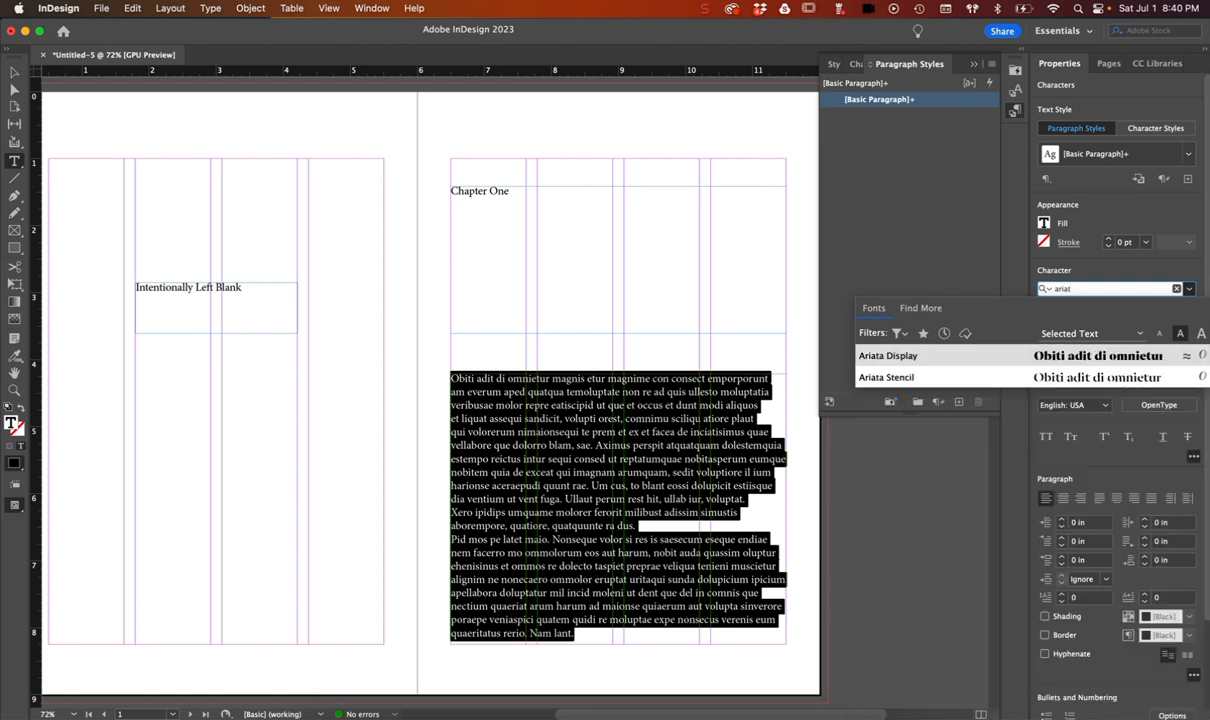
key("BackSpace")
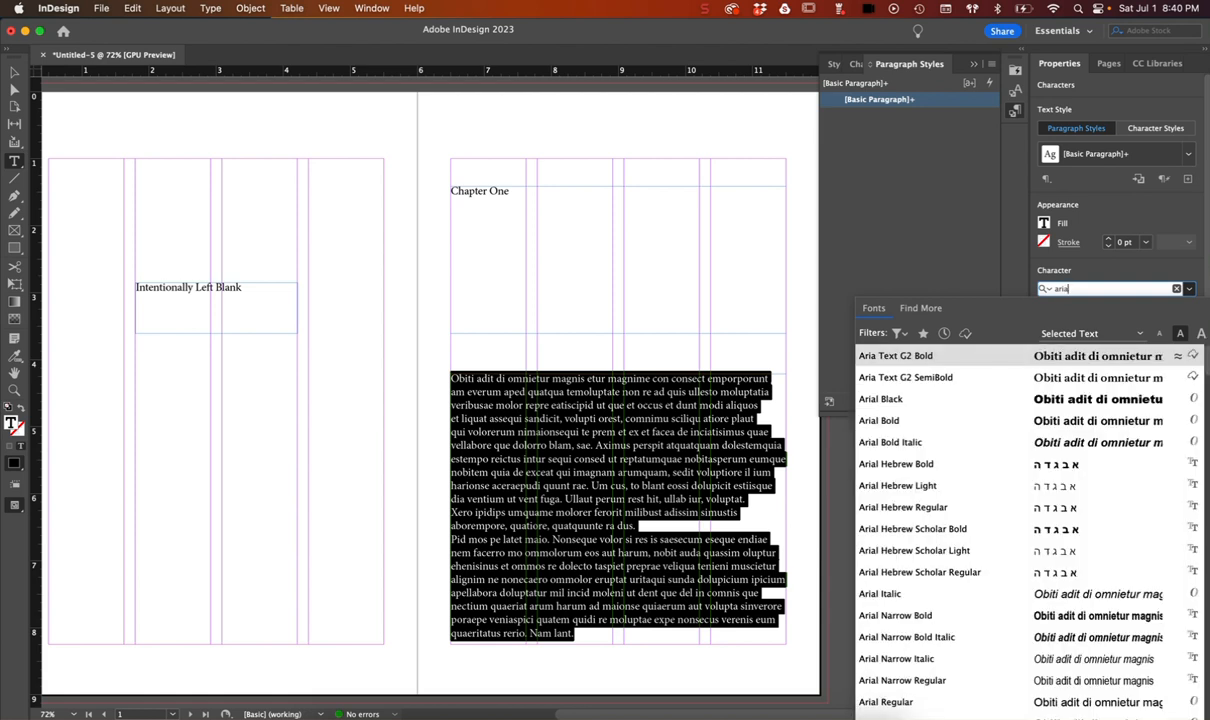
left_click(1073, 379)
left_click(1182, 309)
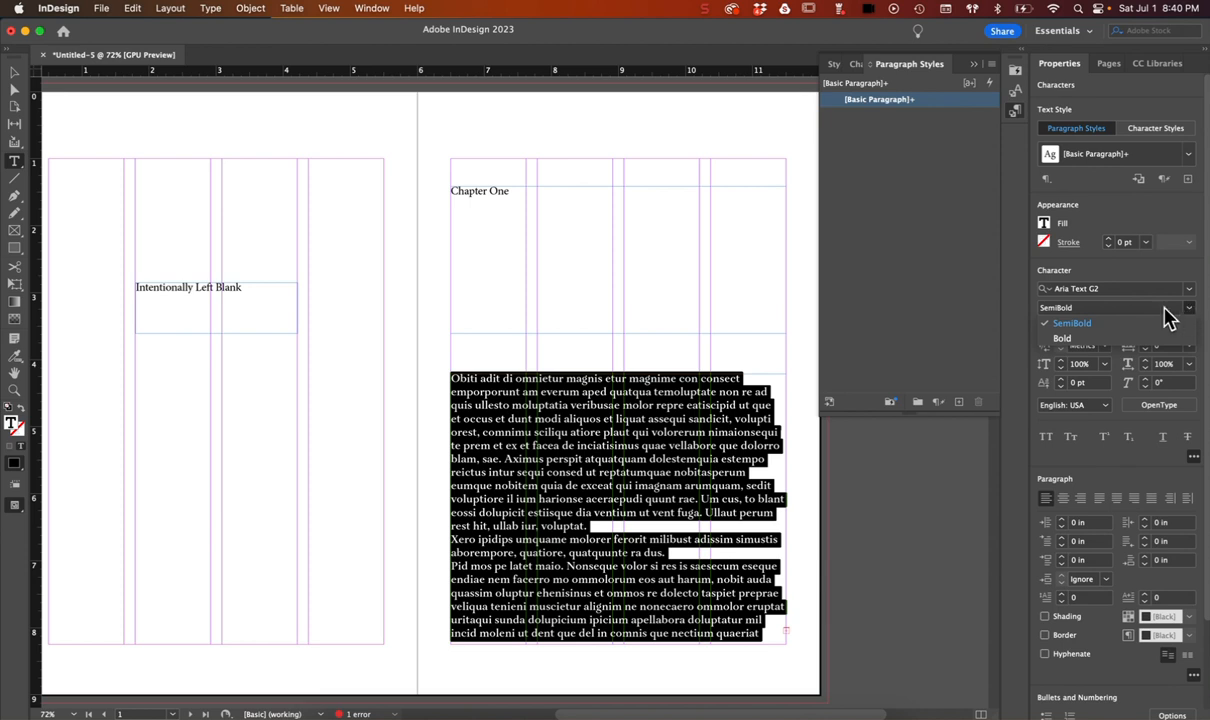
left_click(1153, 307)
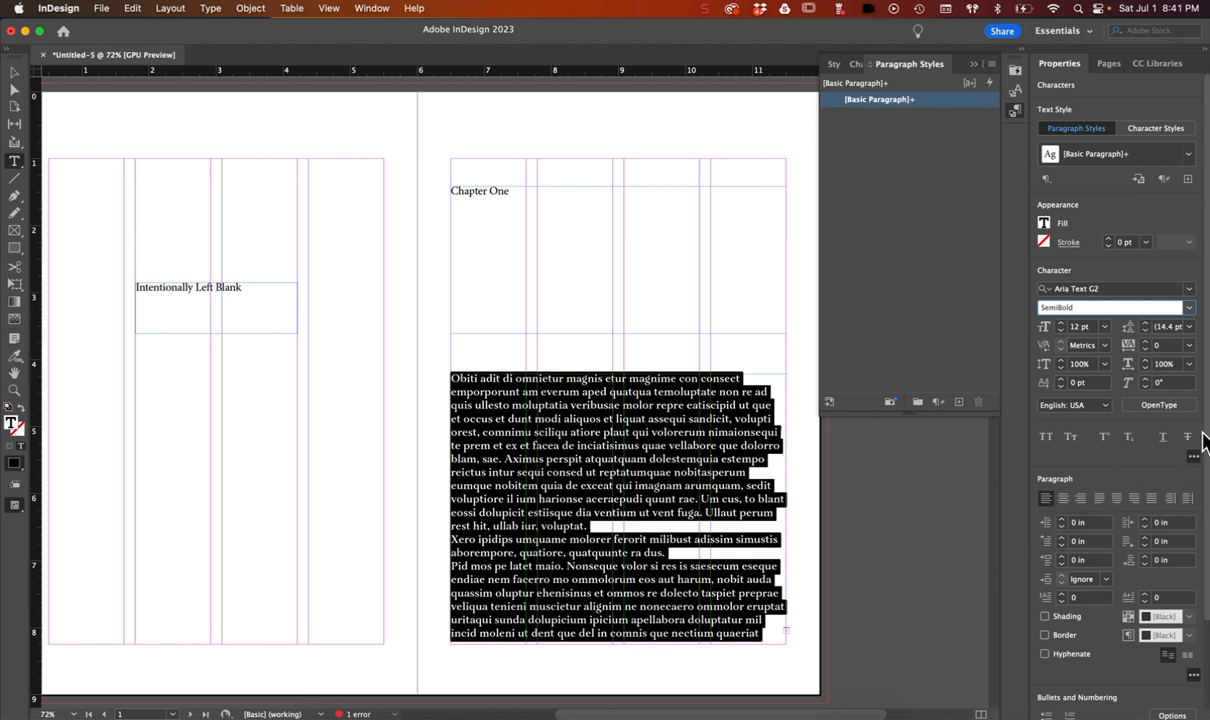
Try justifying the selected body text with its last line aligned left, and return it to left alignment
scroll(1206, 430, "down", 3)
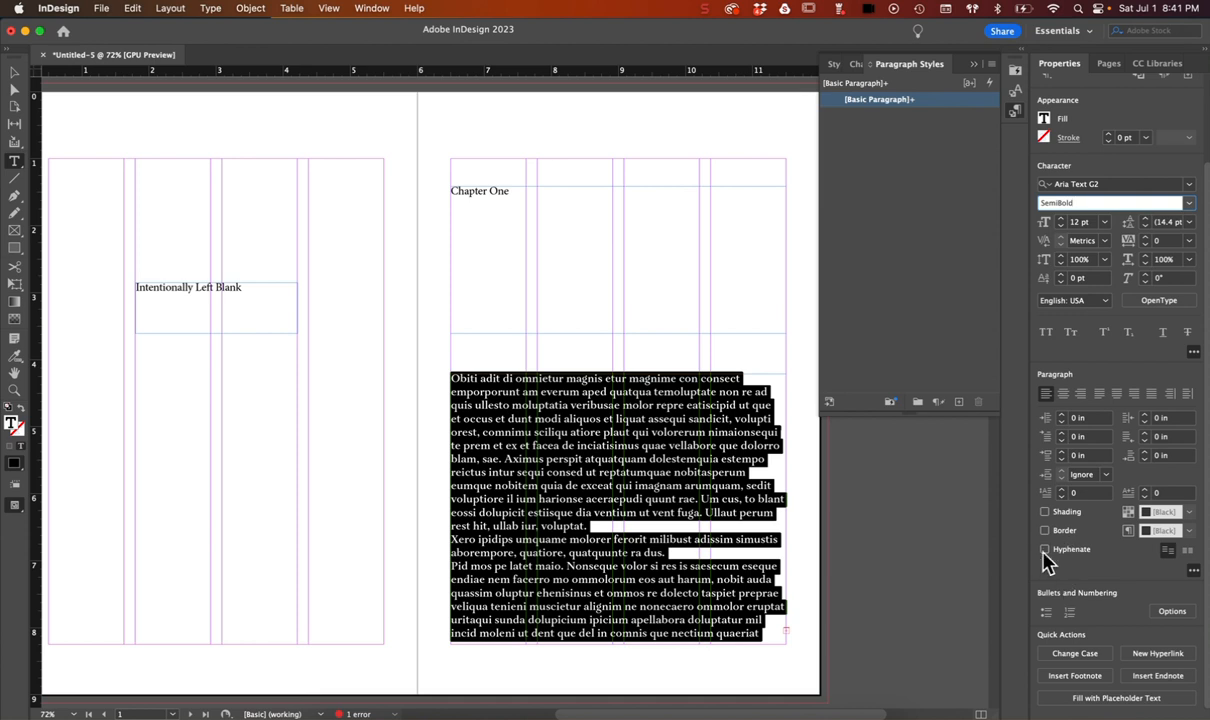
left_click(1099, 395)
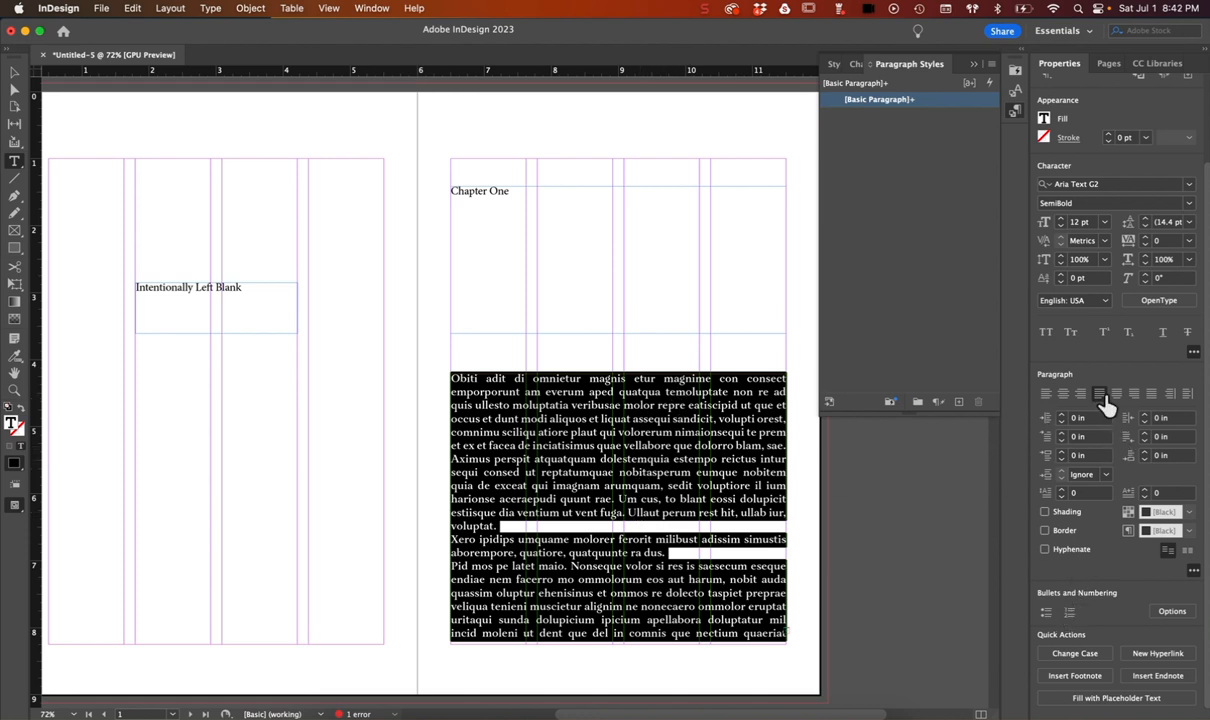
left_click(1046, 395)
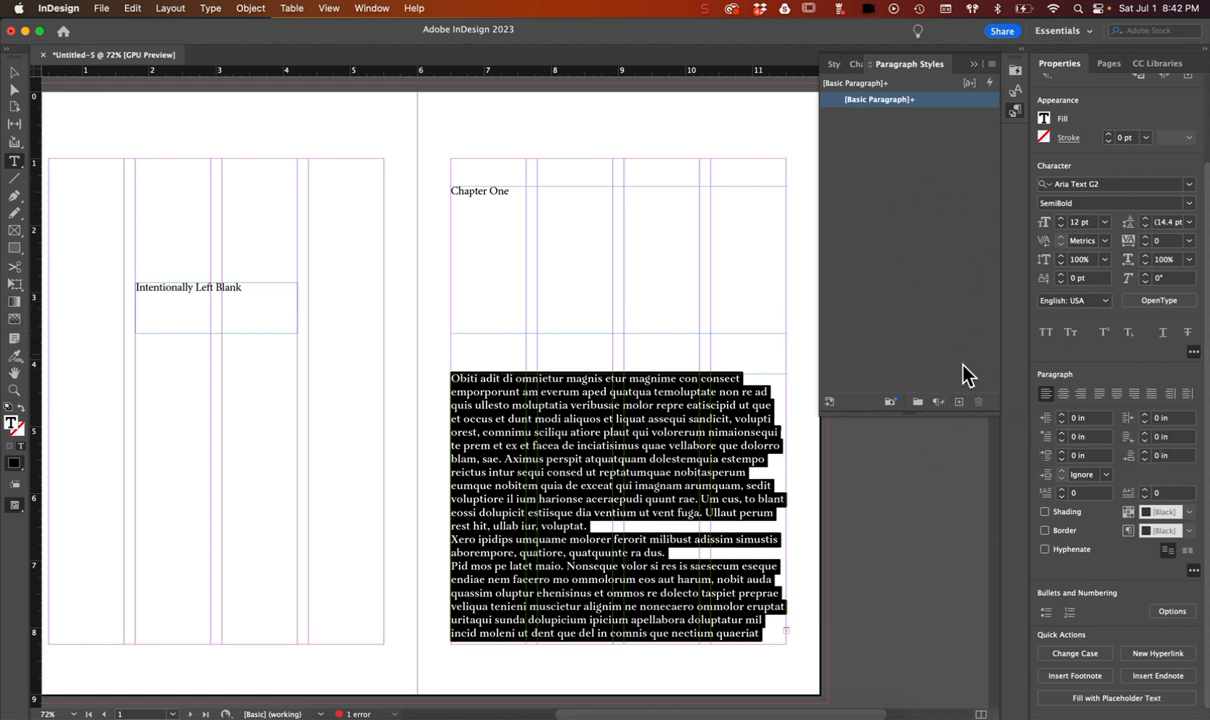
Create a paragraph style from the selected body text and name it Body
left_click(958, 402)
double_click(883, 118)
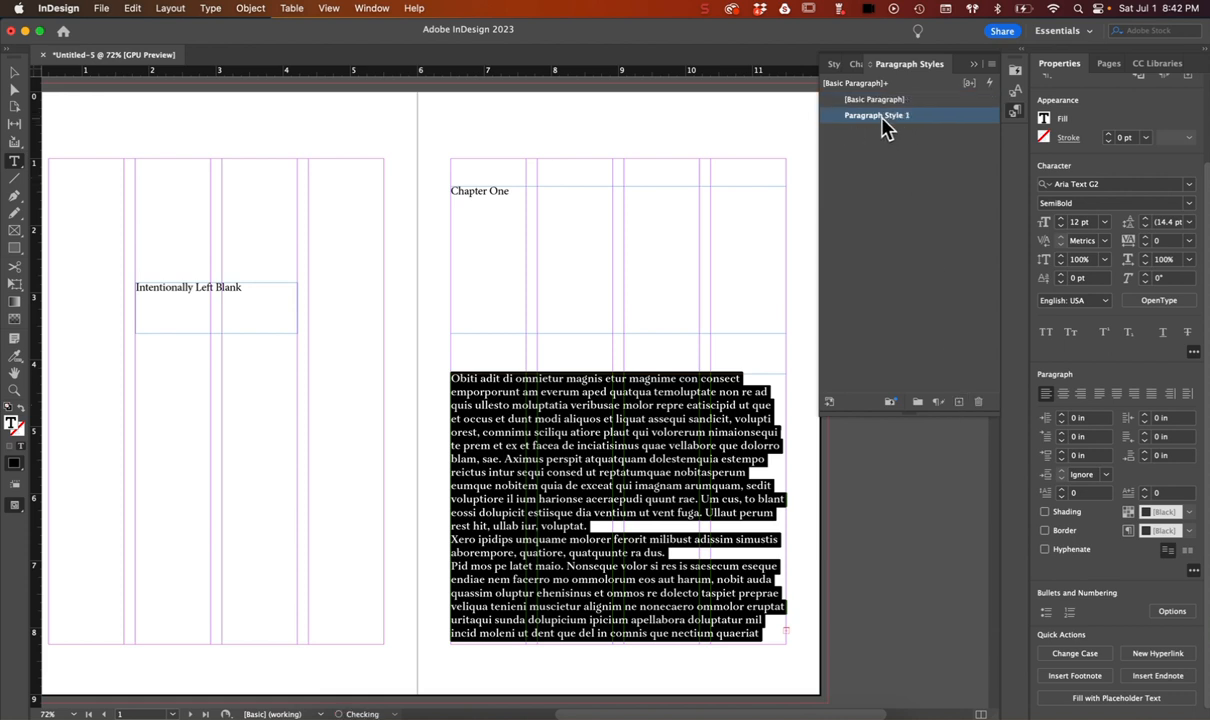
left_click_drag(905, 232, 726, 158)
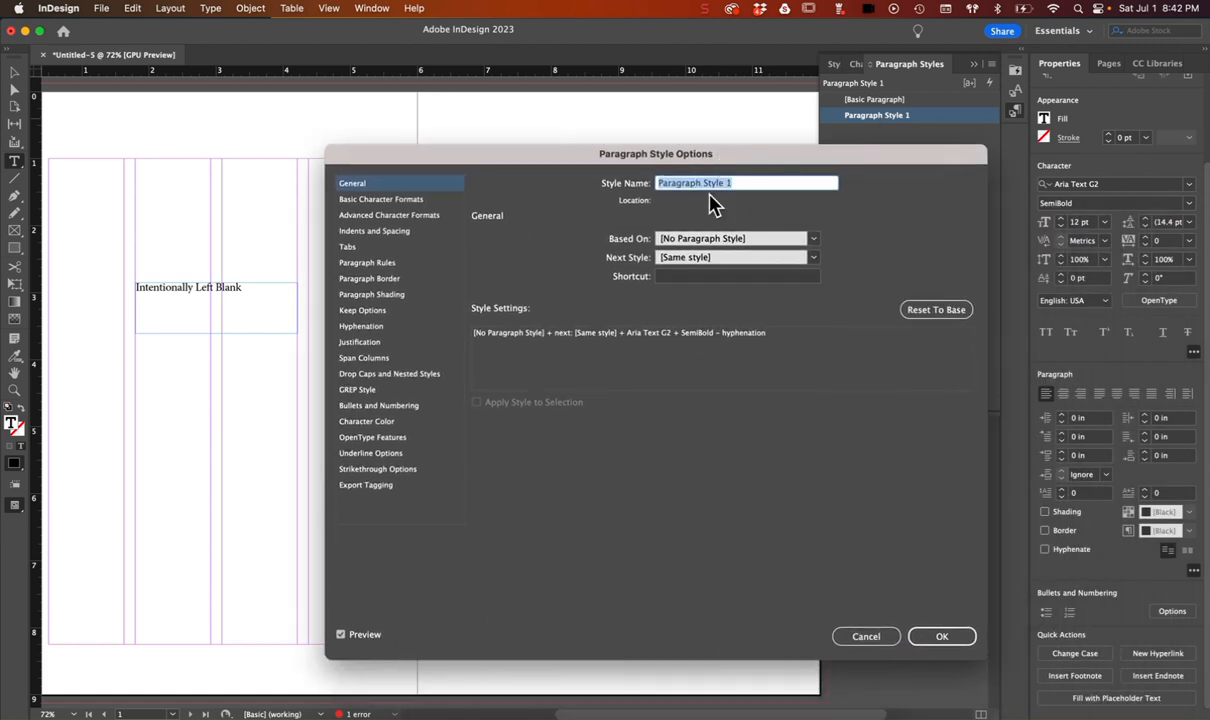
type("Body")
Change the Body style's font family to Arial, keep the Regular font style, and deselect the body text
left_click(436, 201)
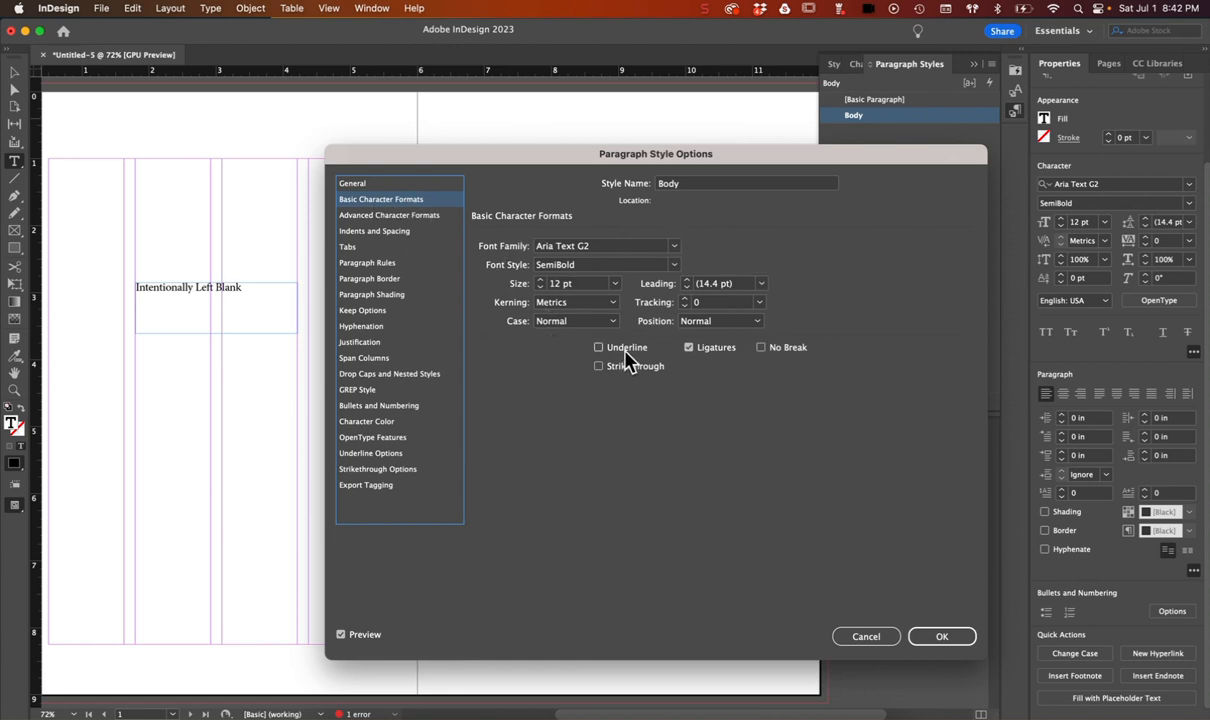
left_click(676, 248)
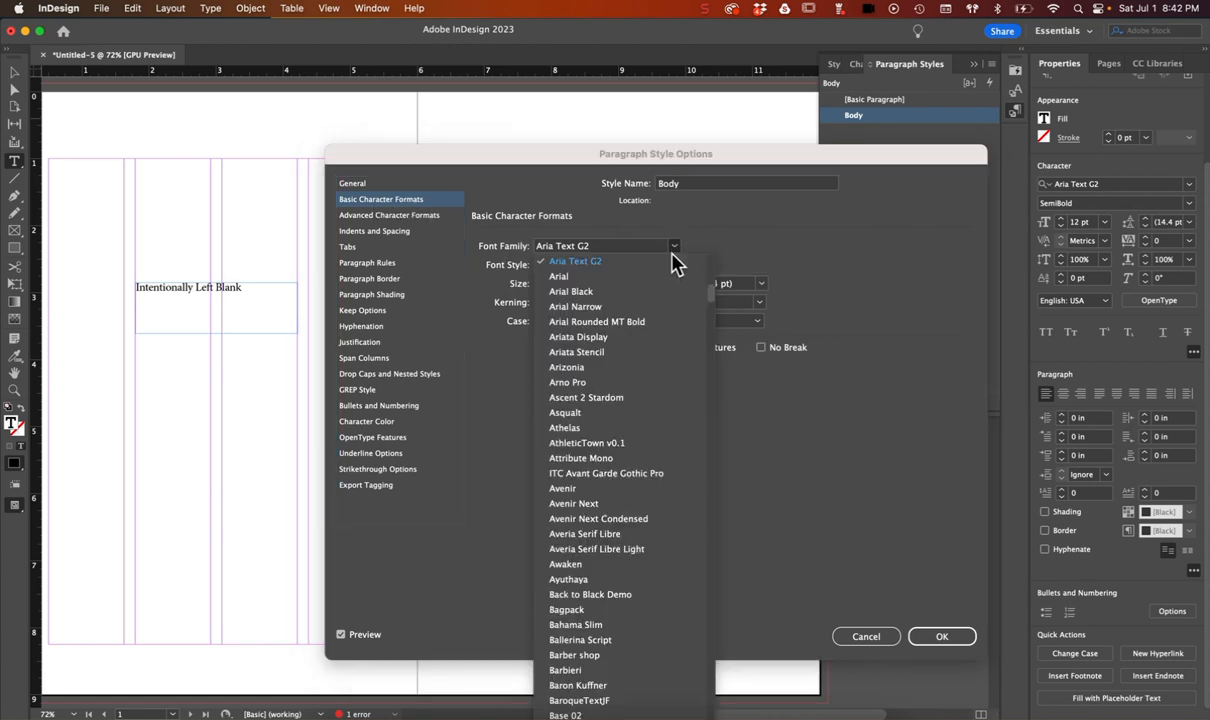
left_click(656, 277)
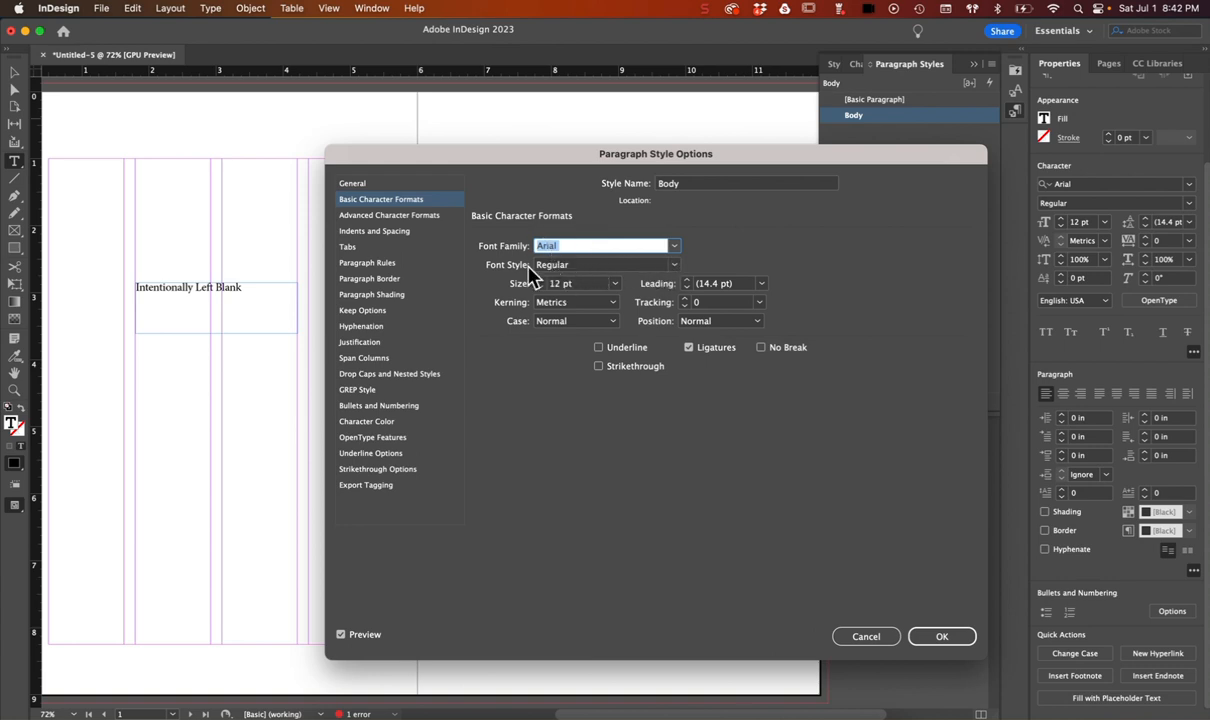
left_click(672, 265)
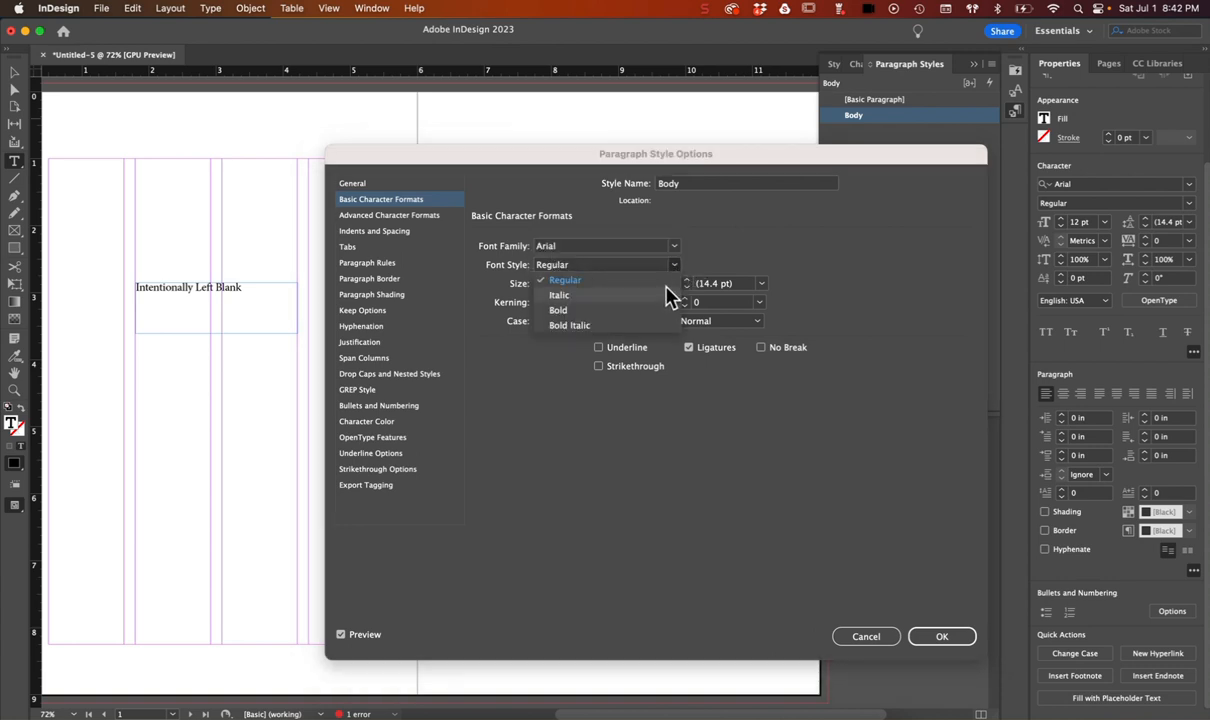
left_click(714, 230)
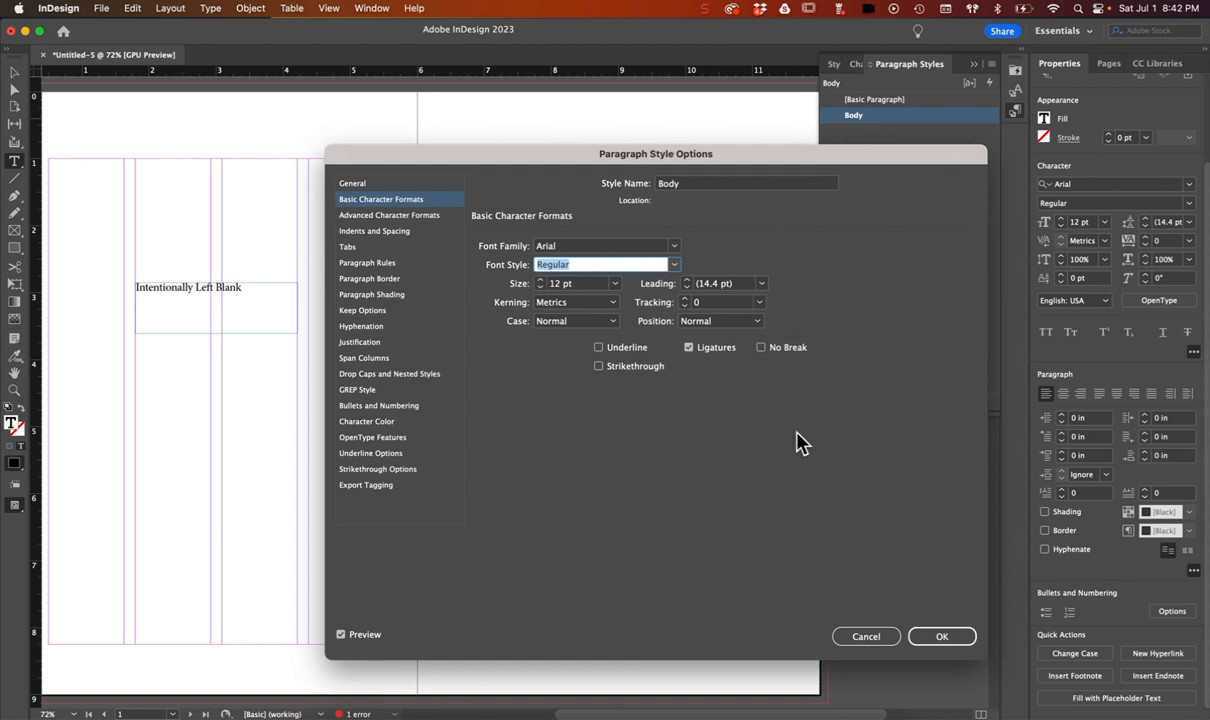
left_click(940, 637)
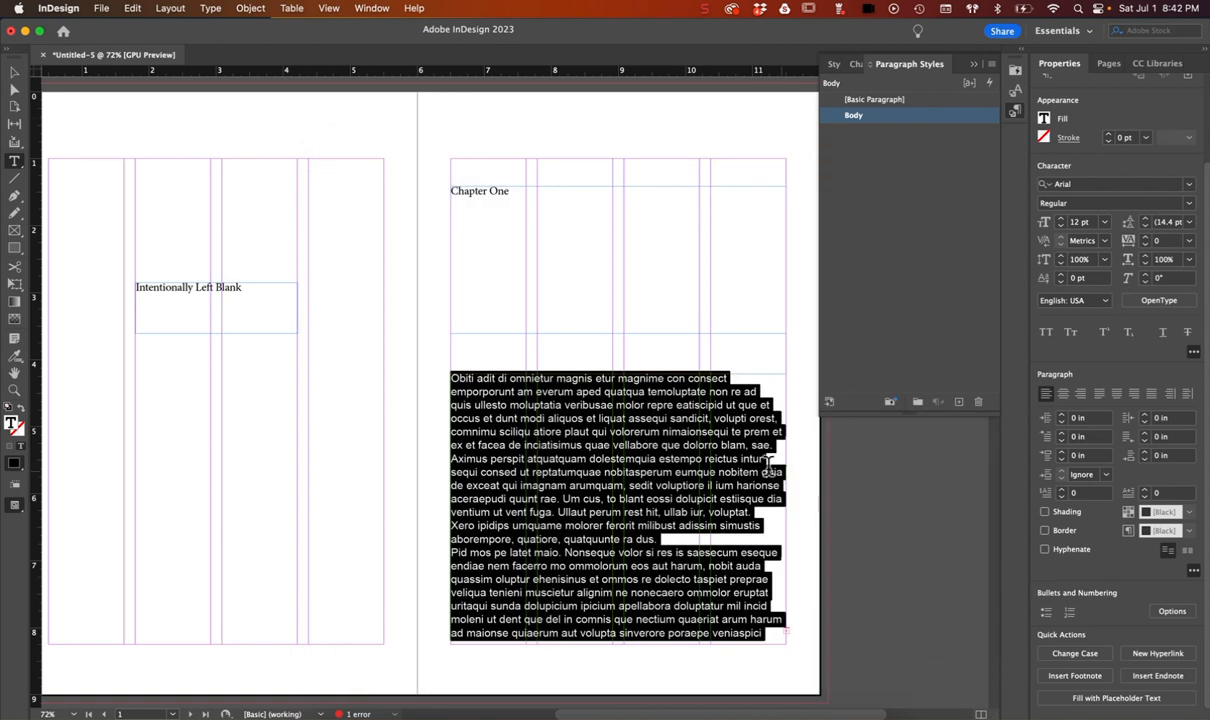
left_click(718, 452)
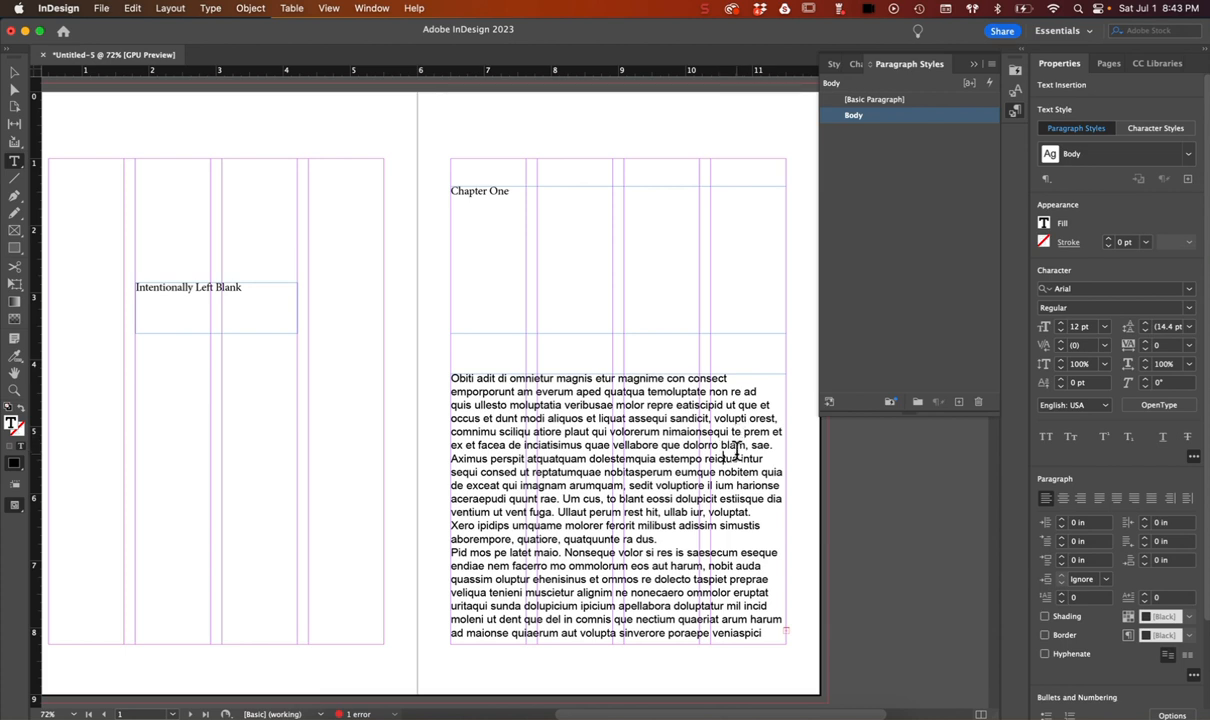
Change the chapter title from Chapter One to "Chapter 1"
left_click_drag(510, 191, 422, 180)
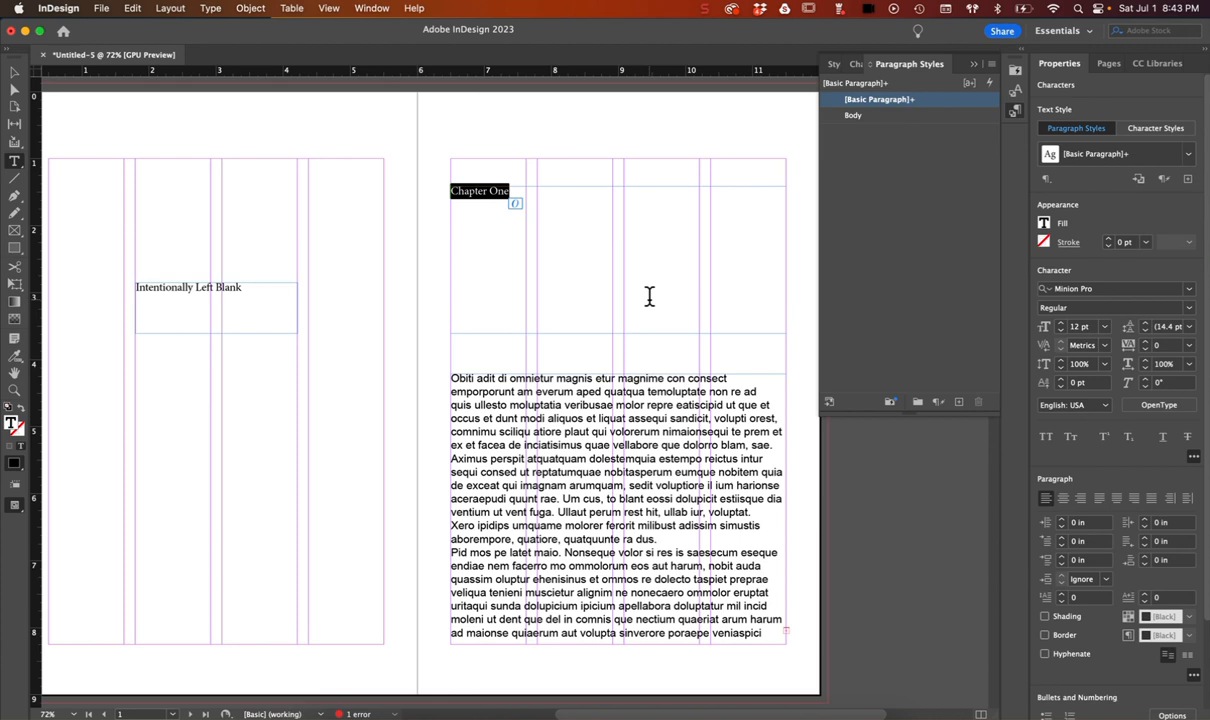
left_click(593, 194)
key("BackSpace")
key("BackSpace")
key("BackSpace")
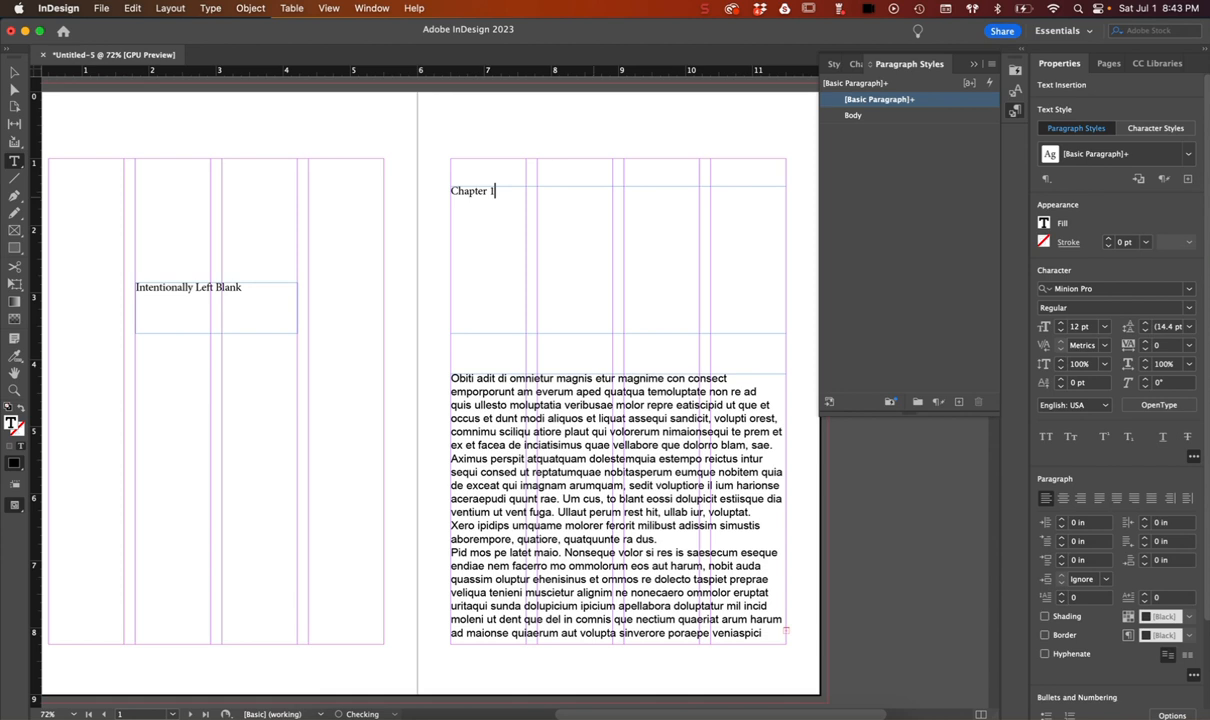
Center the Chapter 1 title and set its font size to 72 pt
left_click_drag(583, 205, 416, 189)
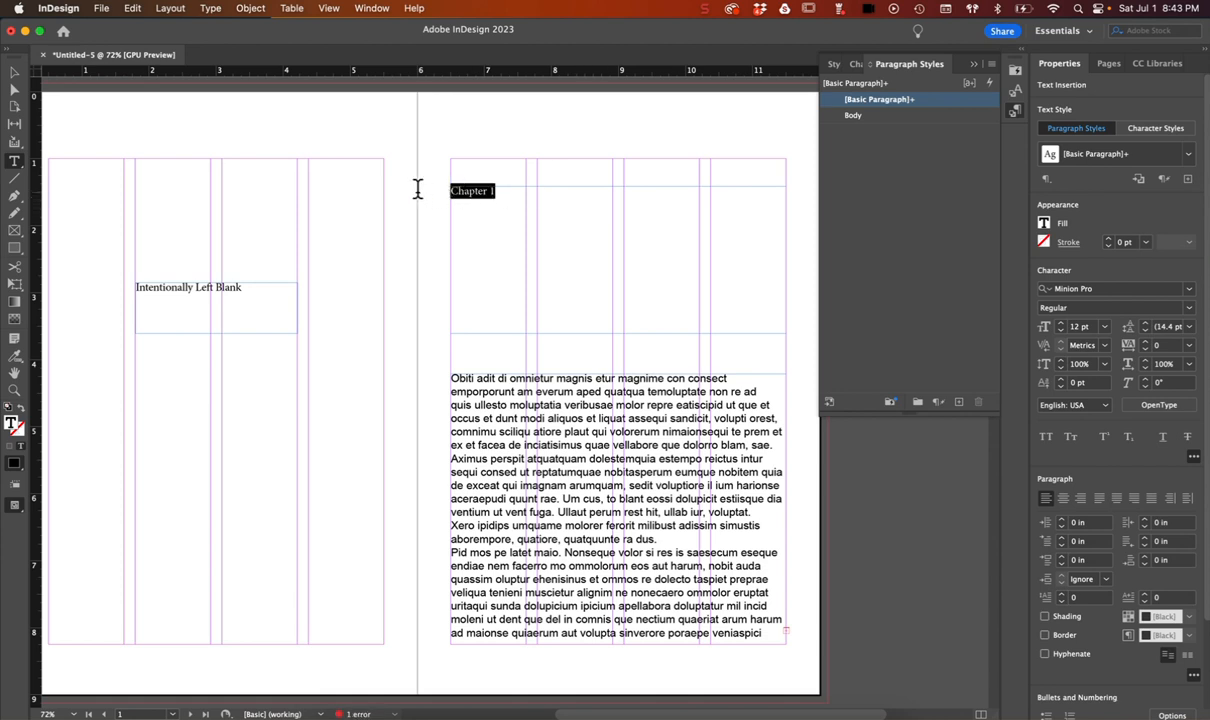
left_click(1063, 497)
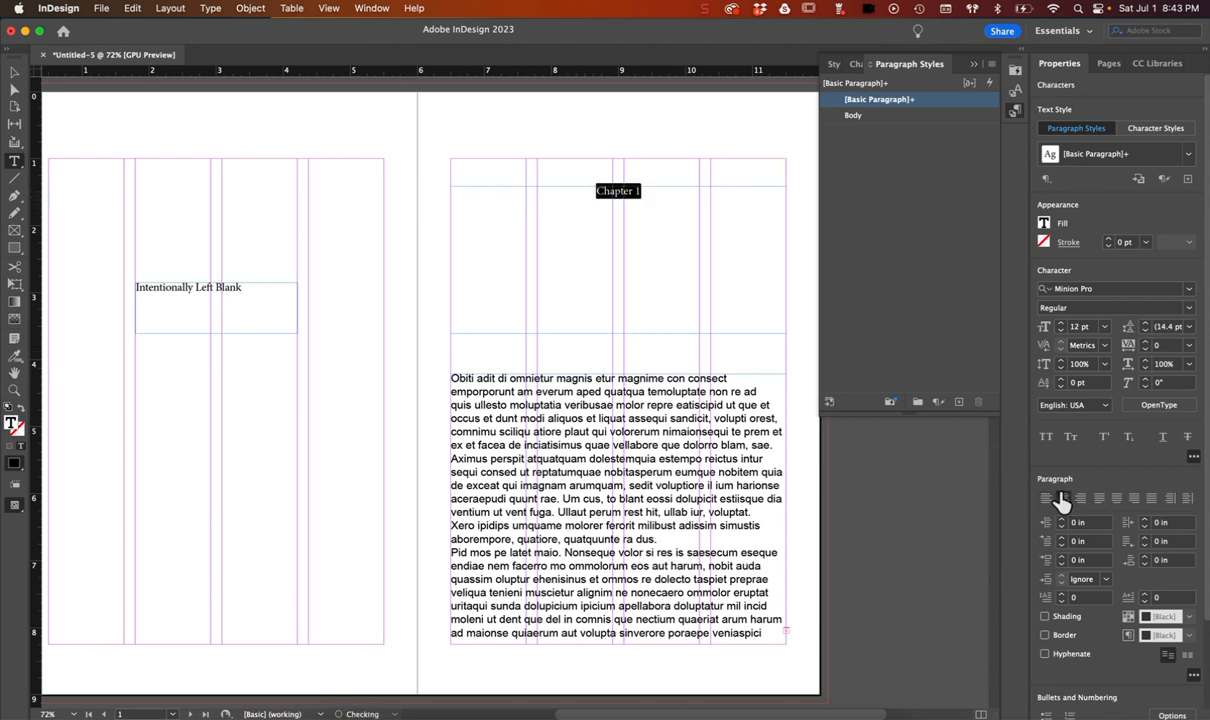
left_click(1104, 327)
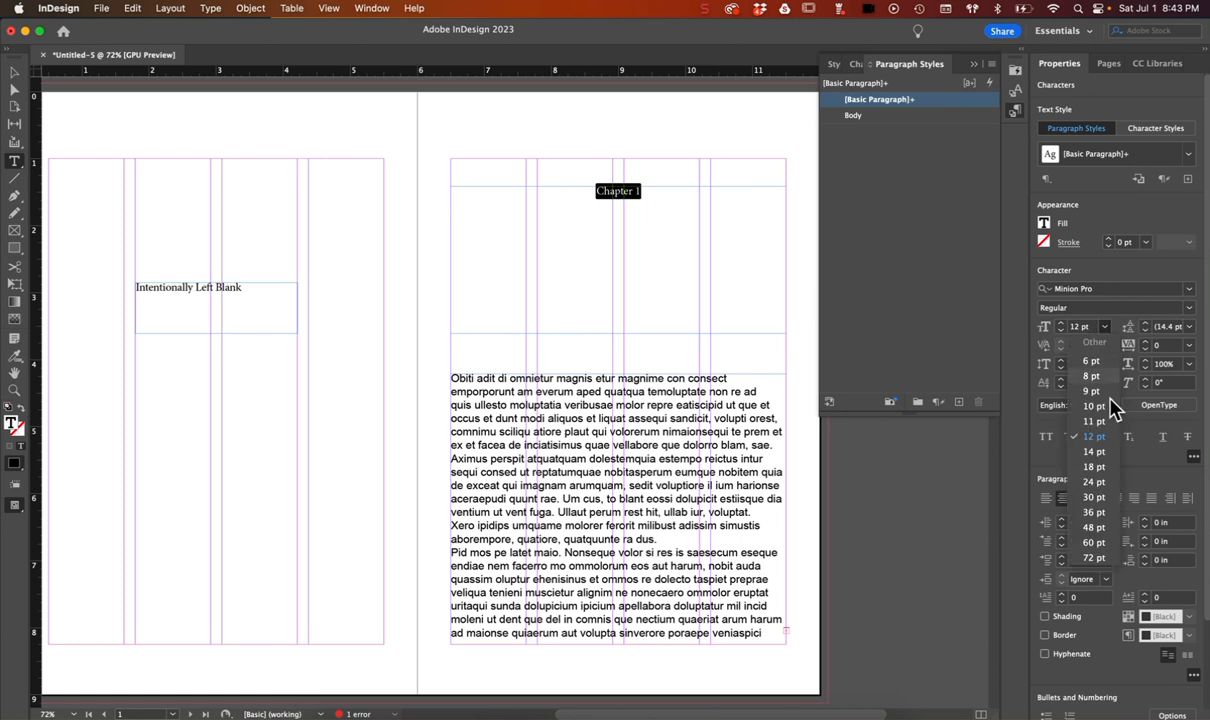
left_click(1105, 557)
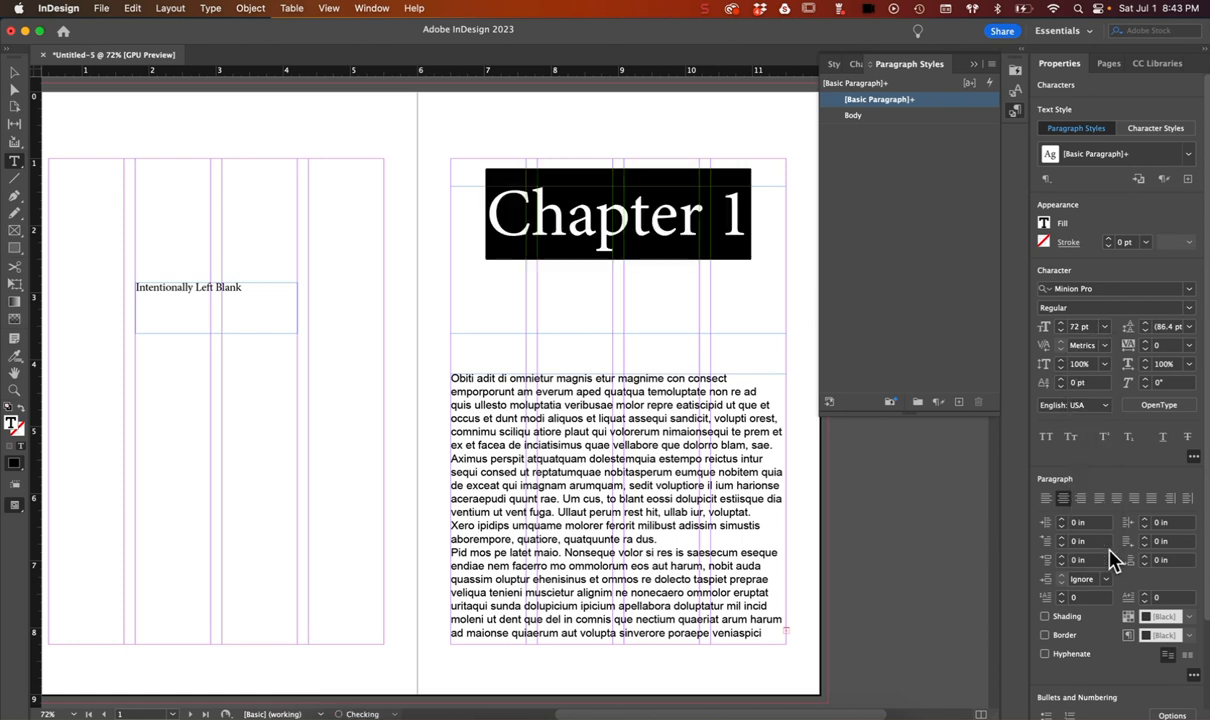
Set the Chapter 1 title's font to Lust and its font size to 60 pt
left_click(1188, 310)
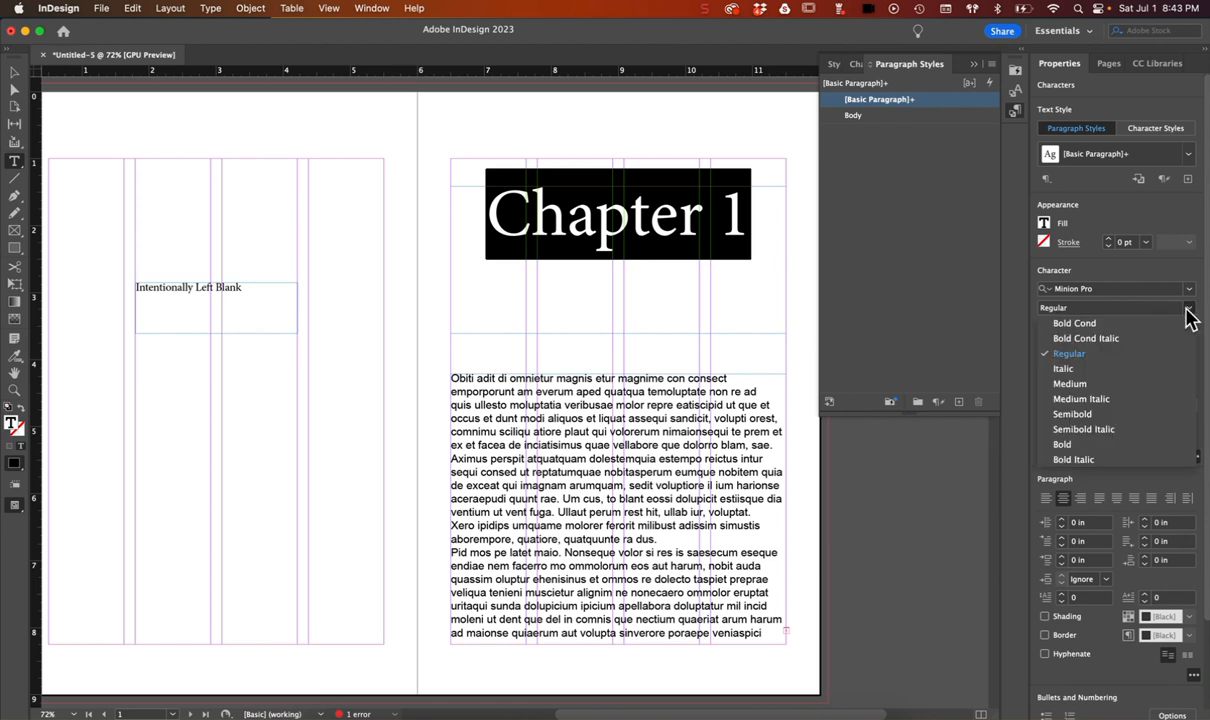
left_click(1185, 308)
left_click(1162, 289)
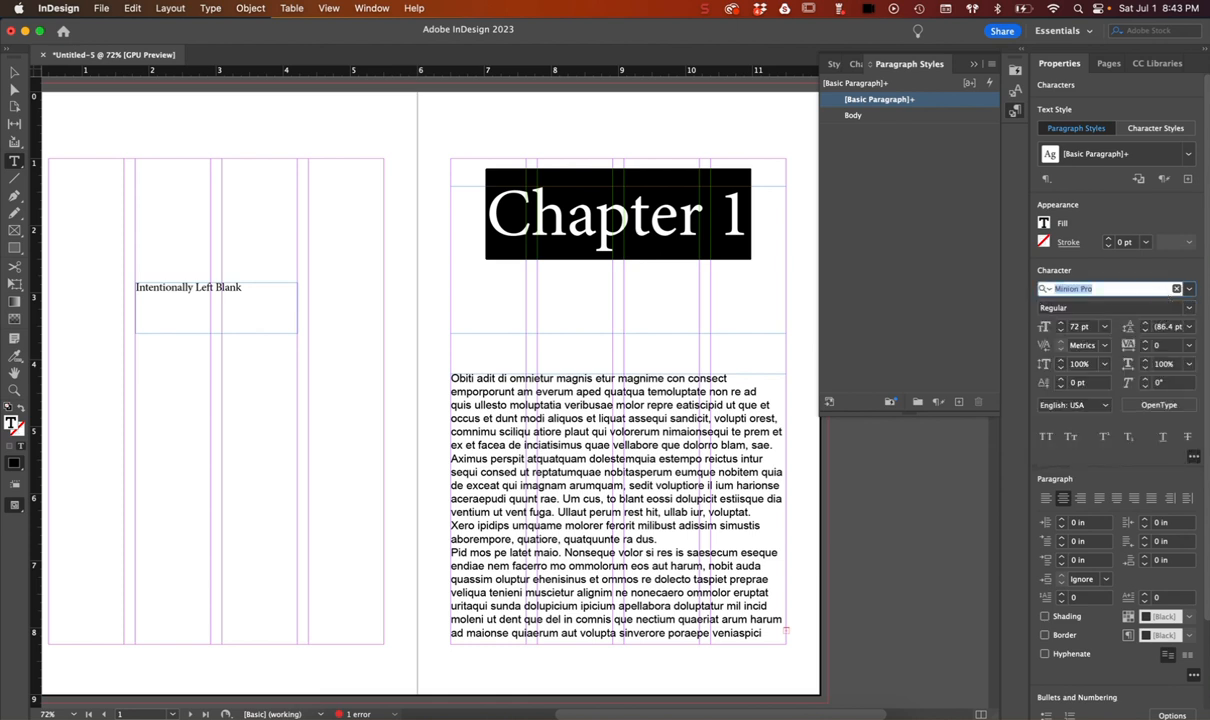
type("lus")
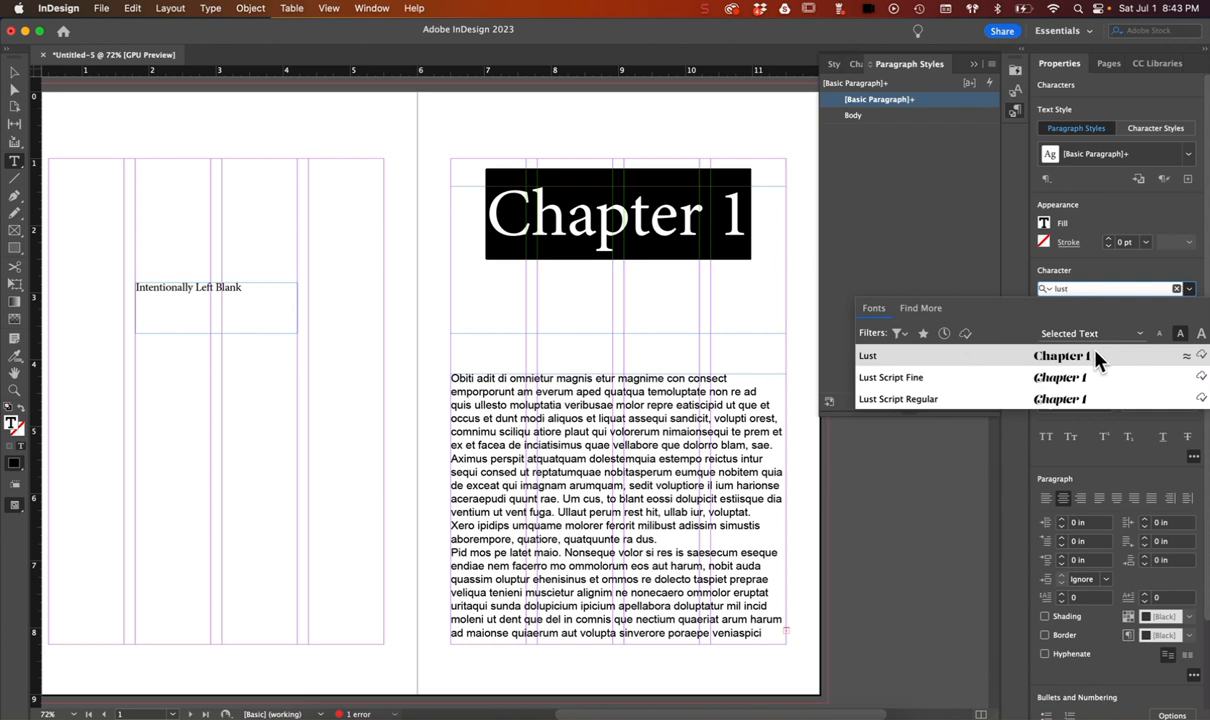
type("t")
left_click(1098, 358)
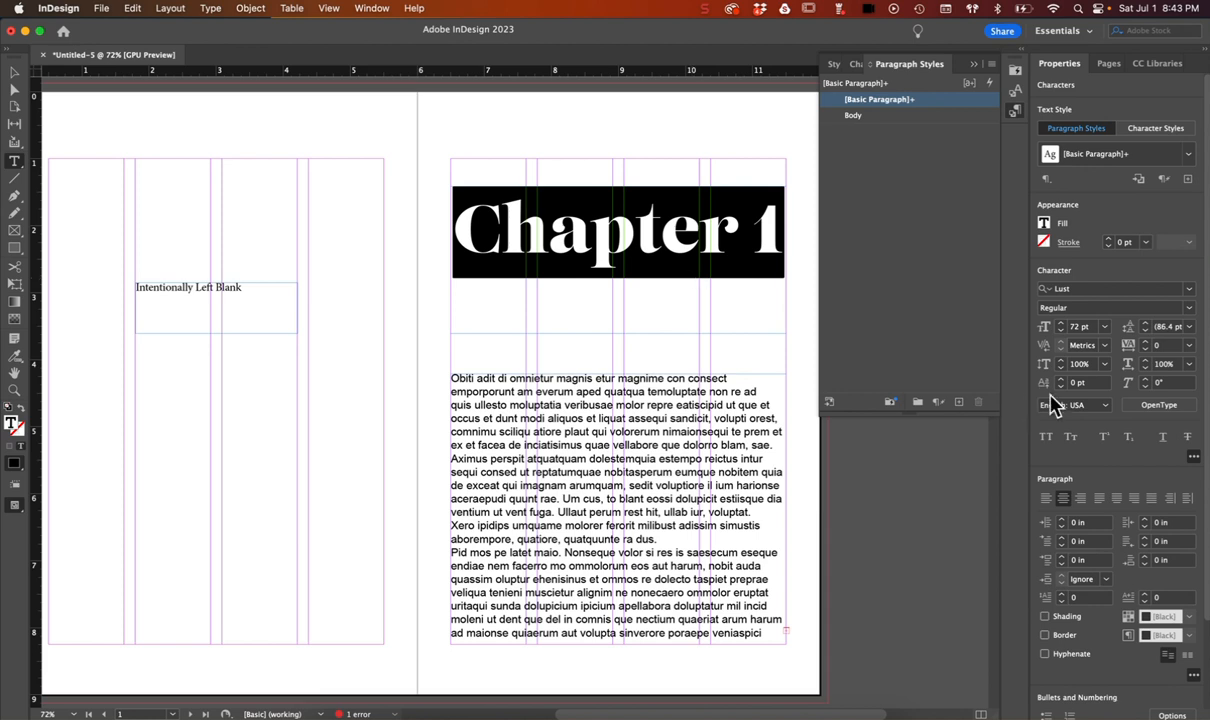
left_click(1104, 328)
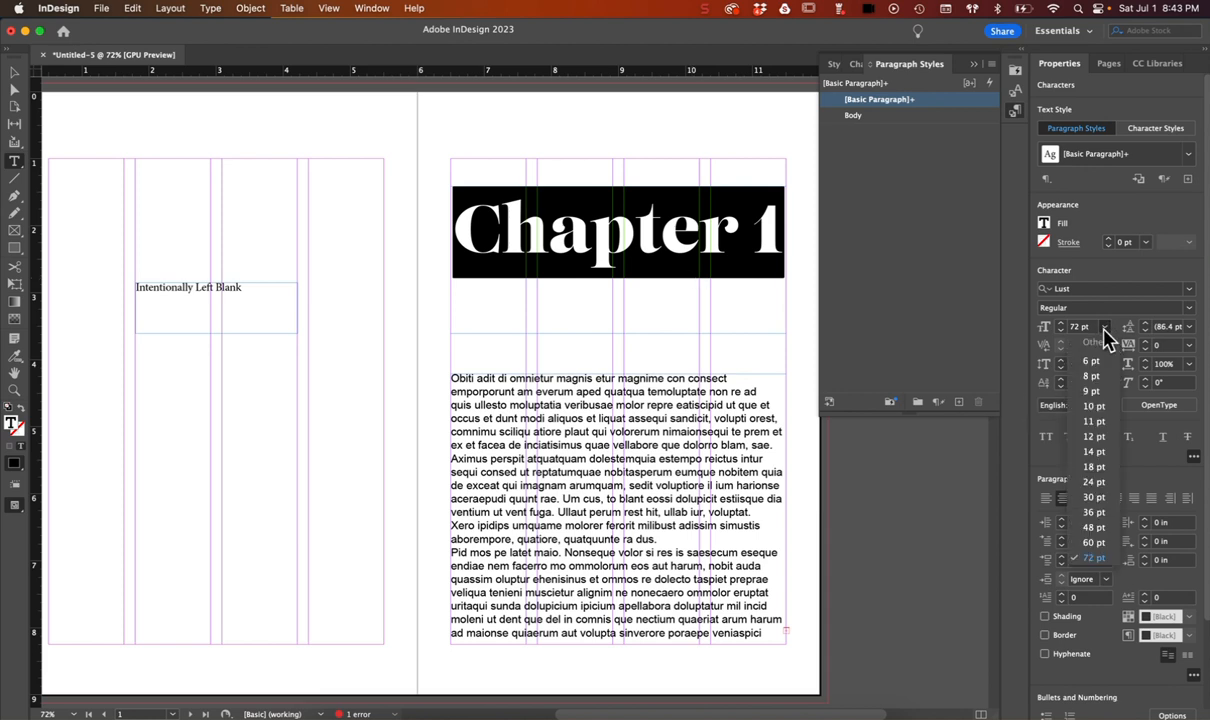
left_click(1095, 541)
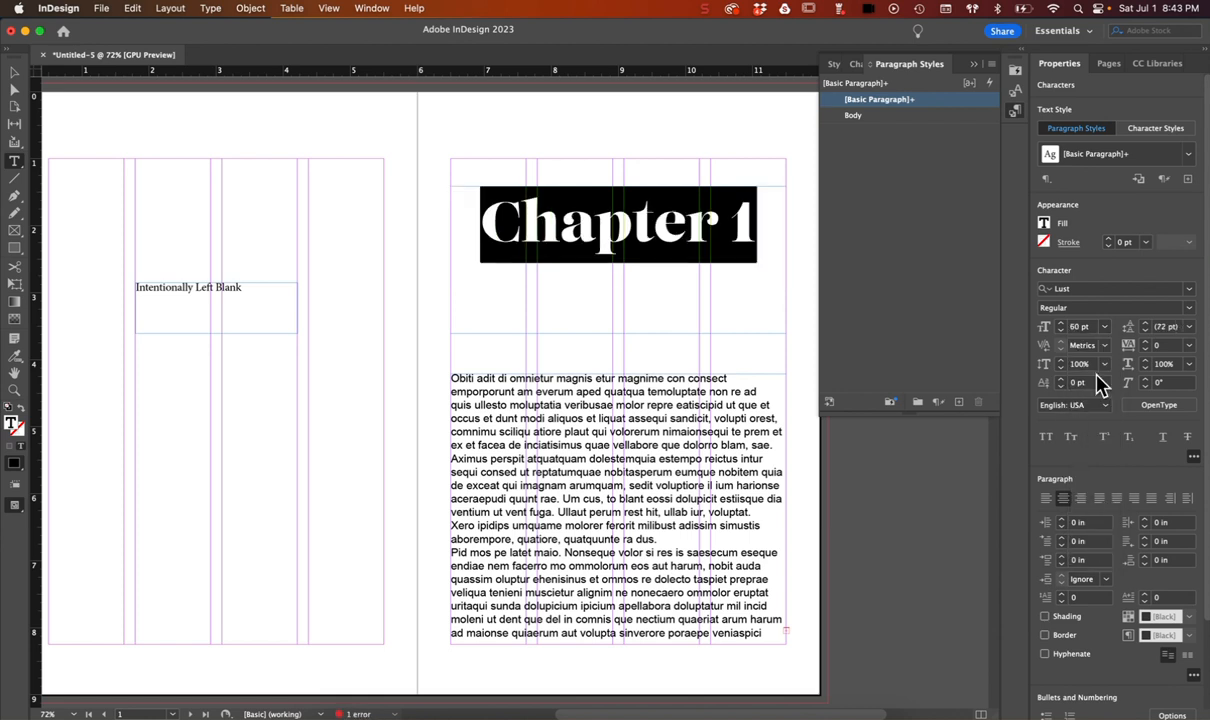
Switch the Chapter 1 title's fill color to CMYK mode and pick an orange from the spectrum
left_click(1044, 224)
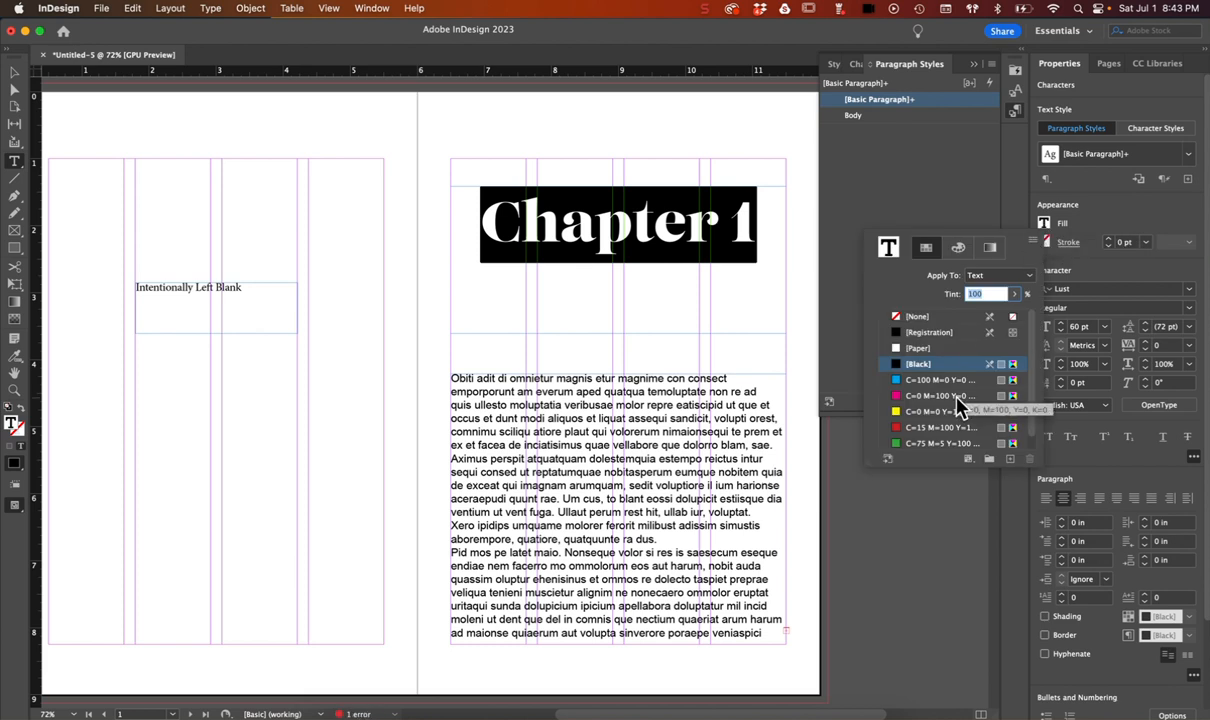
left_click(958, 248)
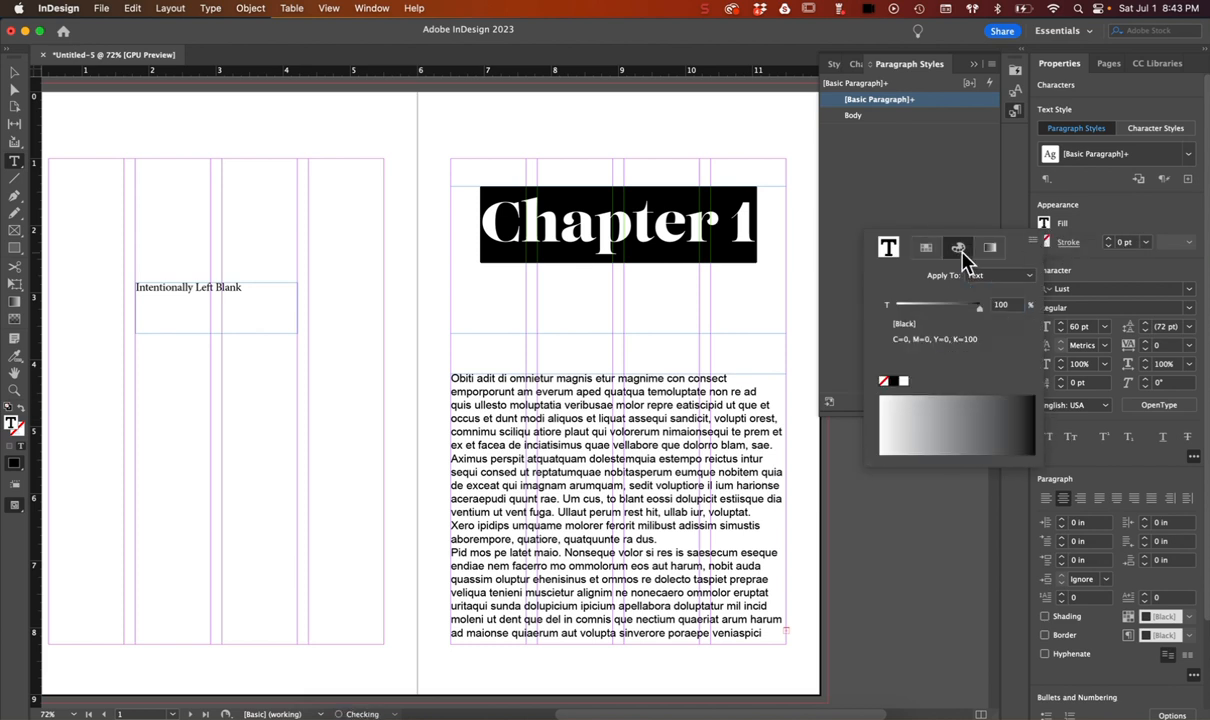
left_click(1033, 241)
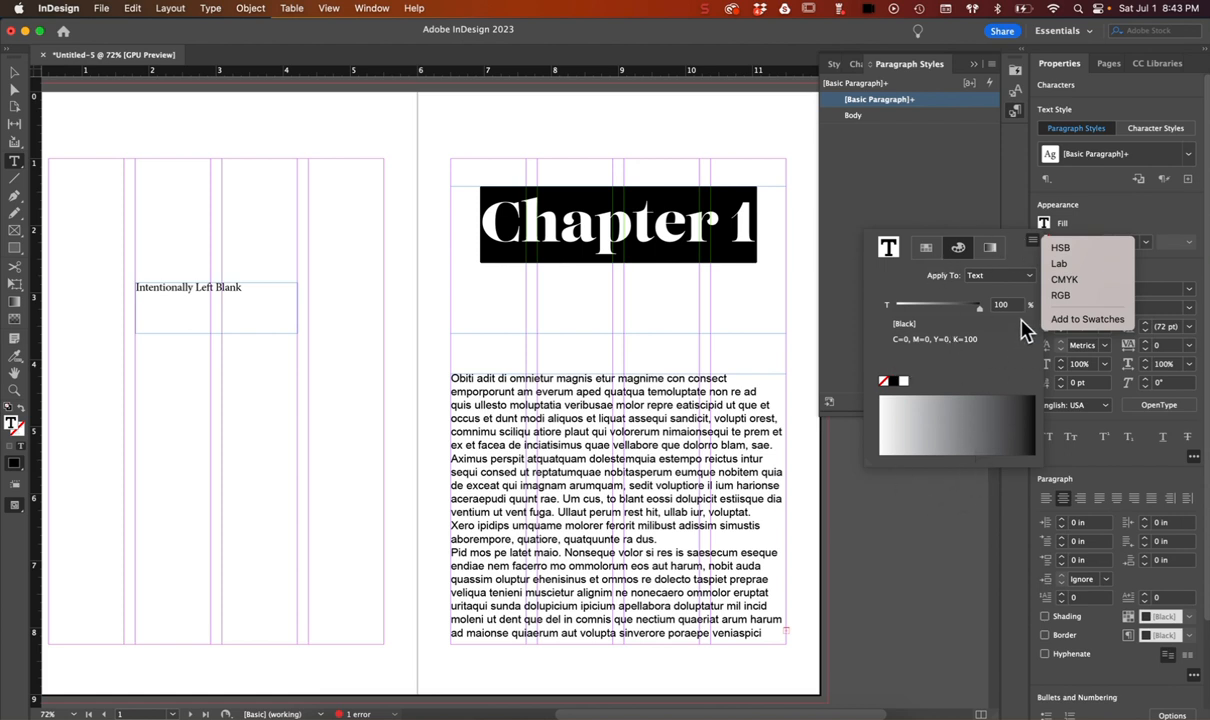
left_click(1064, 280)
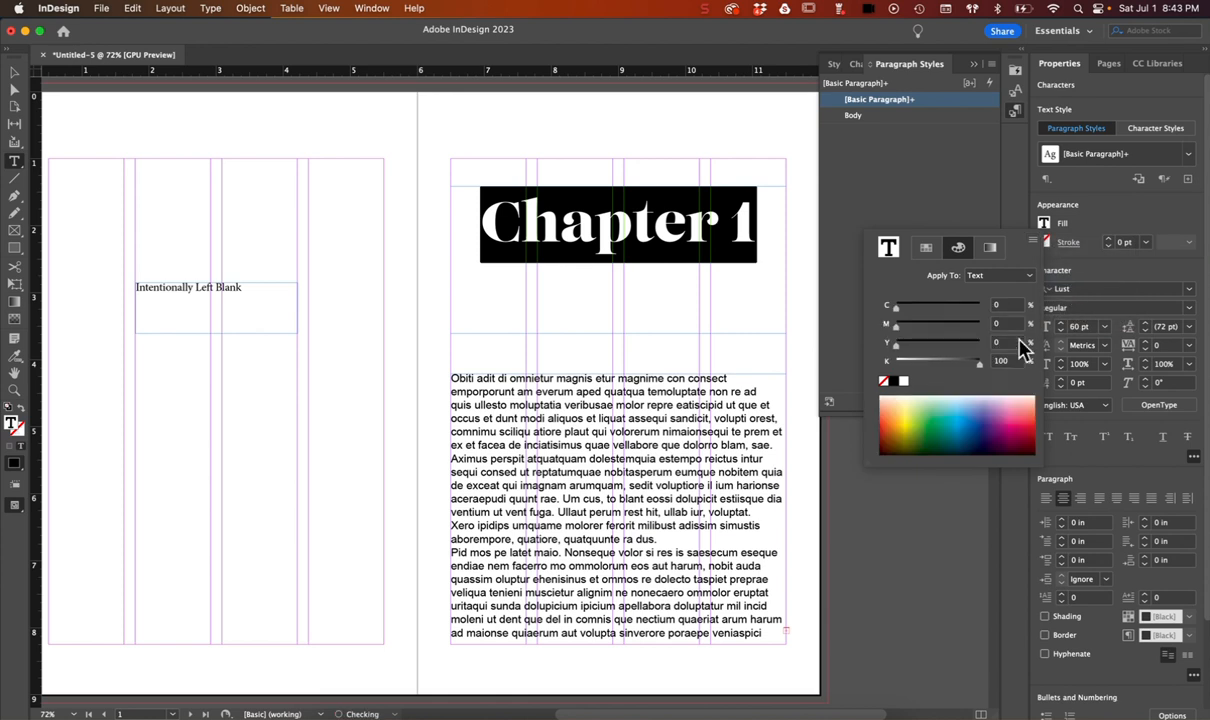
left_click(899, 430)
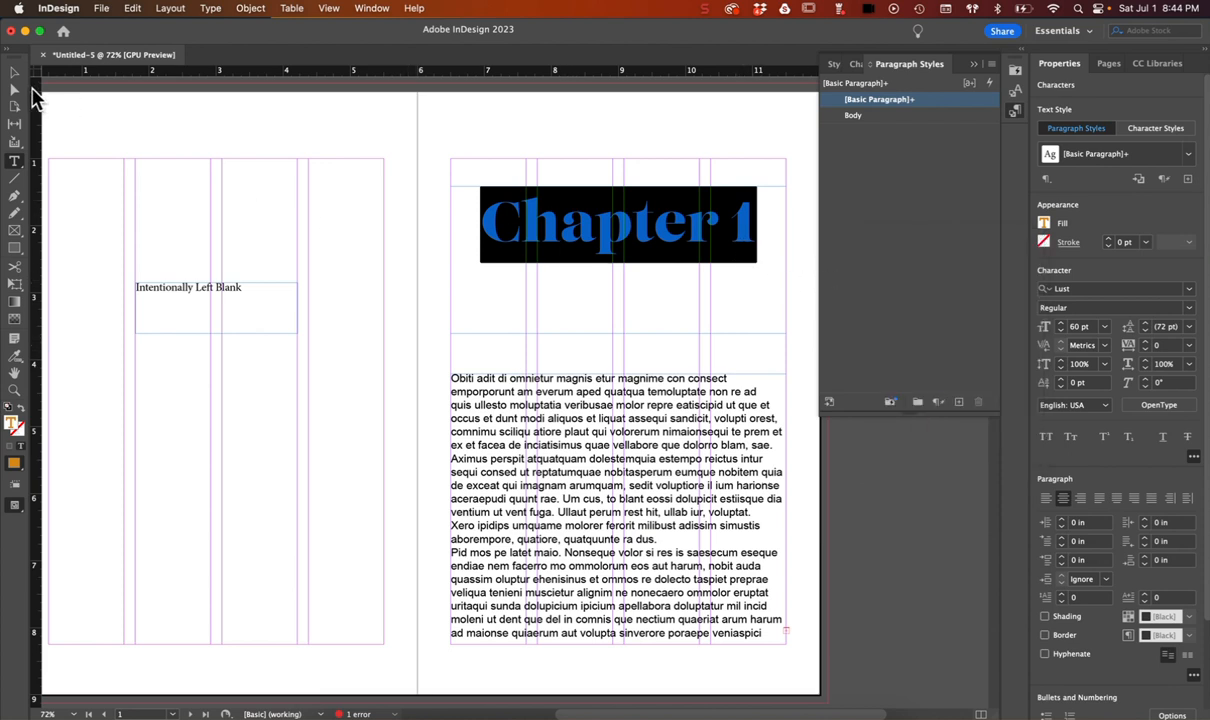
Create a paragraph style named "Header 1" from the Chapter 1 title, check its character formats and color, and deselect the title
left_click(958, 410)
double_click(880, 117)
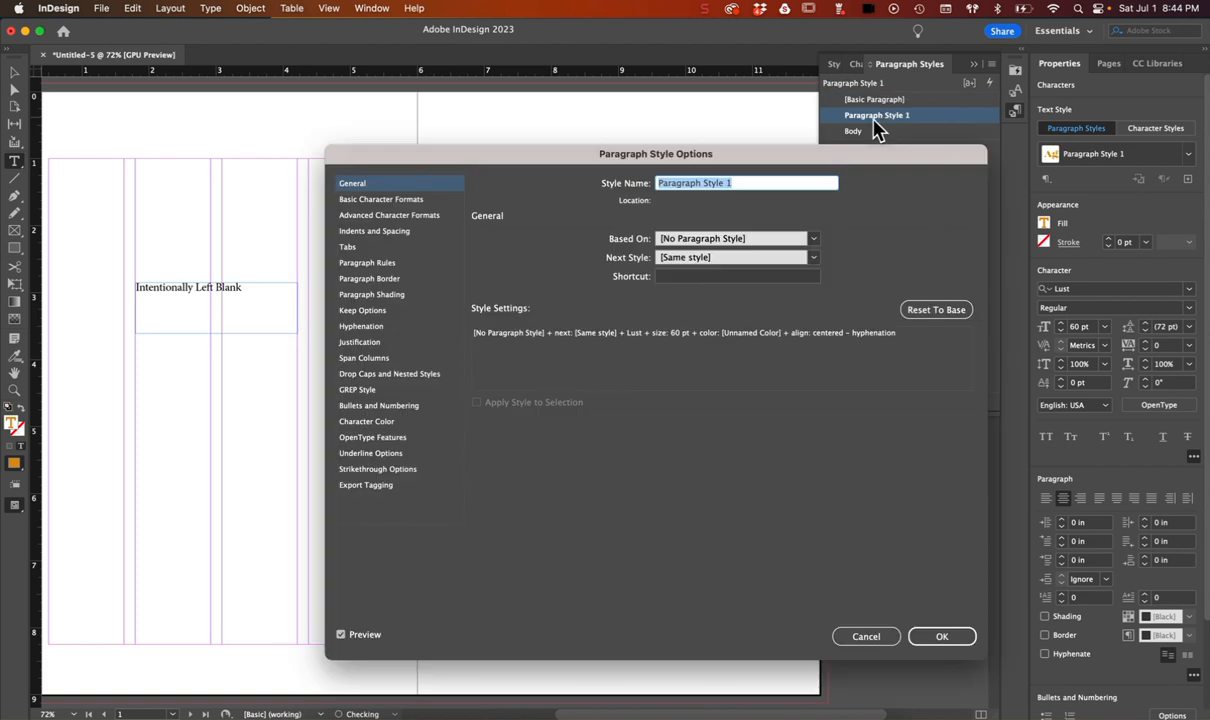
left_click_drag(720, 185, 620, 192)
type("Header")
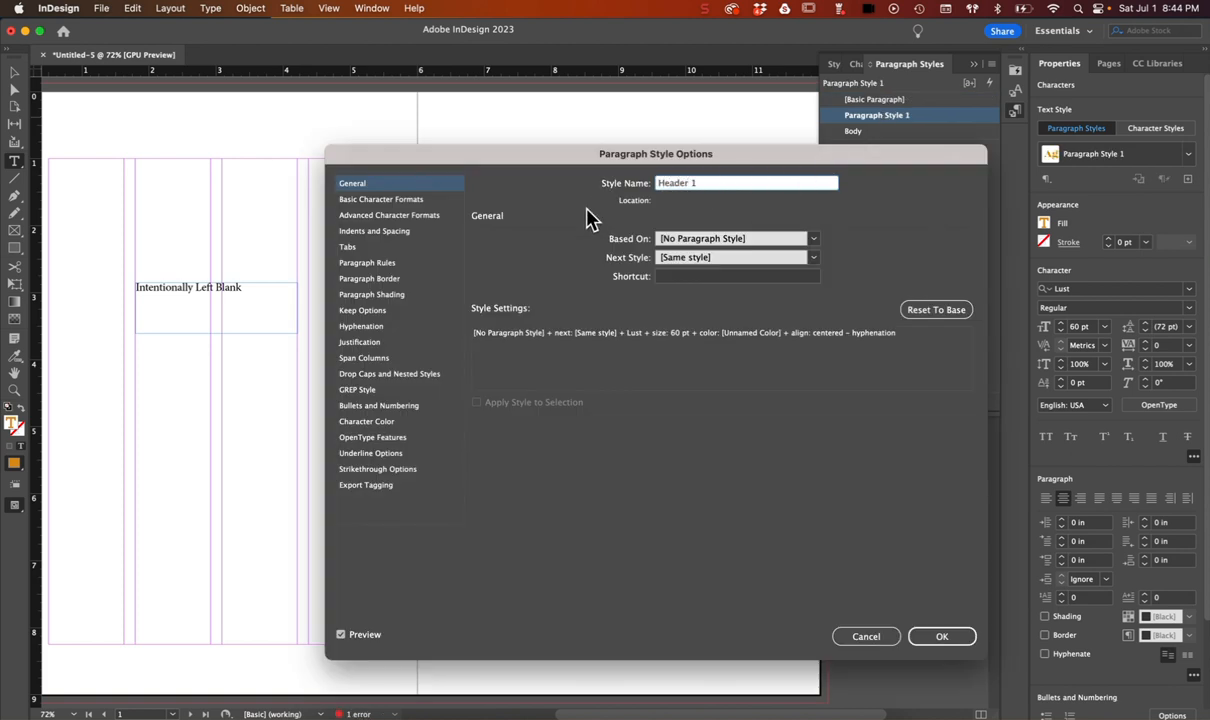
left_click(442, 215)
left_click(441, 201)
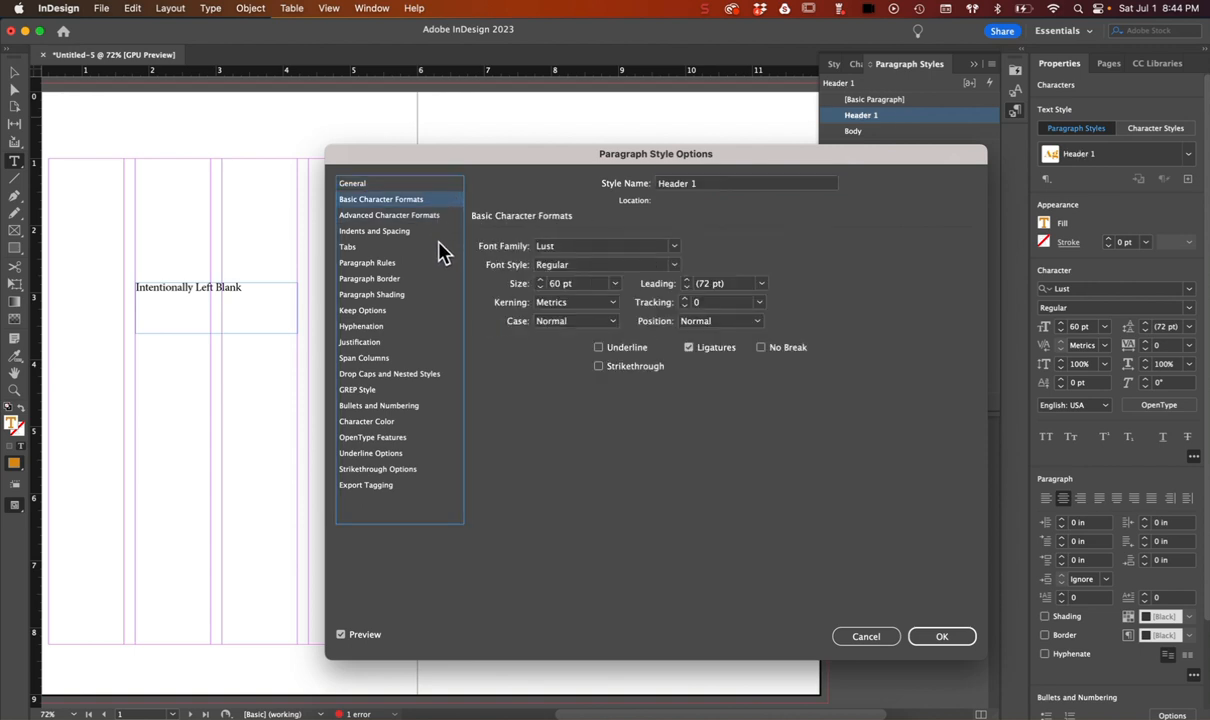
left_click(378, 422)
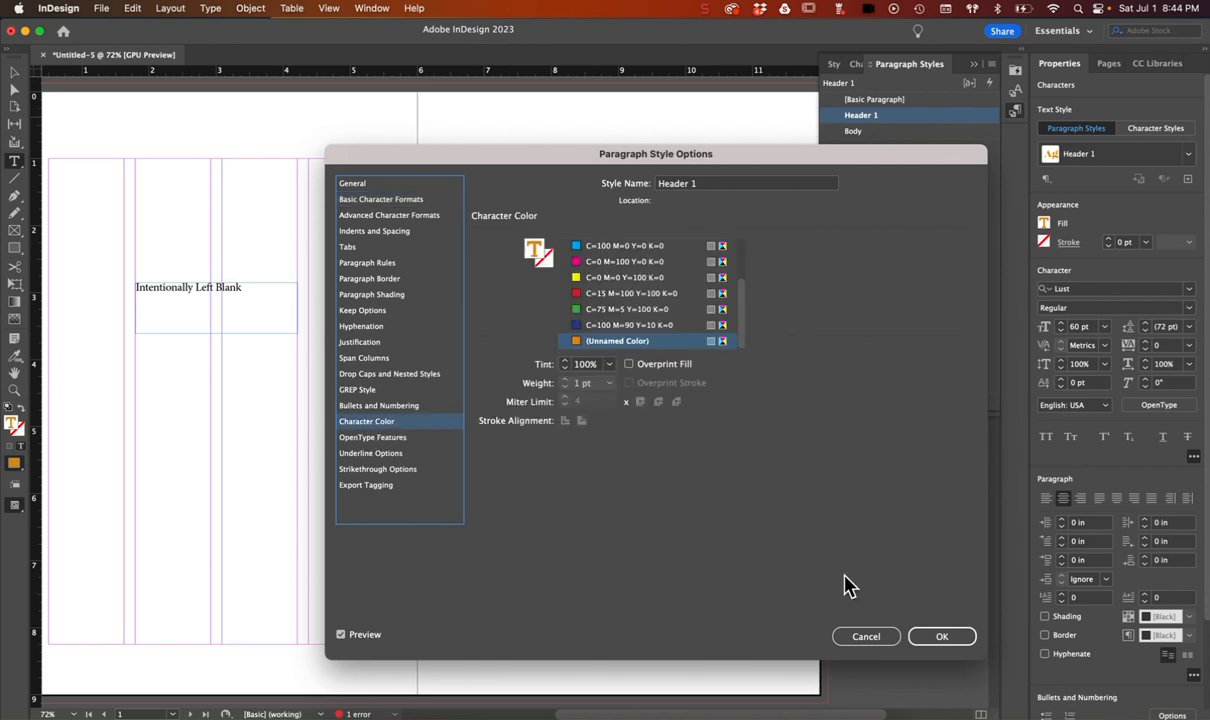
left_click(946, 638)
left_click(679, 302)
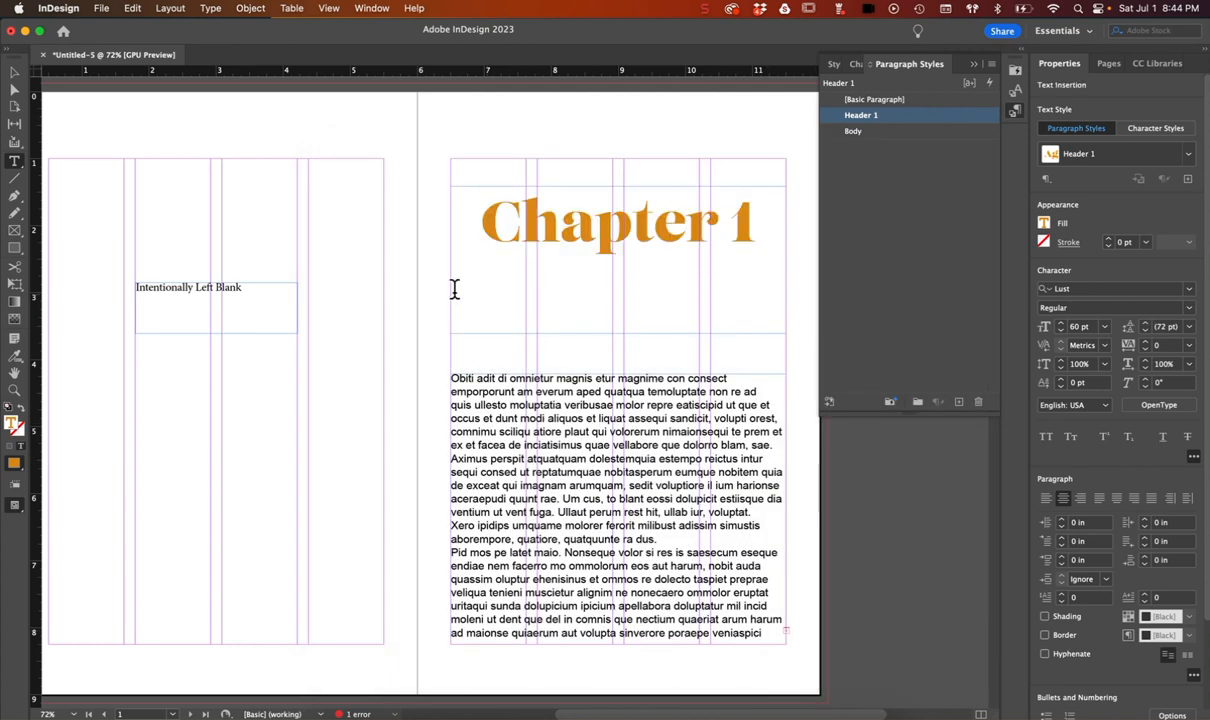
Add a second line reading "Kansas" below the Chapter 1 title in the same text frame
left_click(14, 73)
left_click(14, 161)
left_click(762, 226)
type("Kansas")
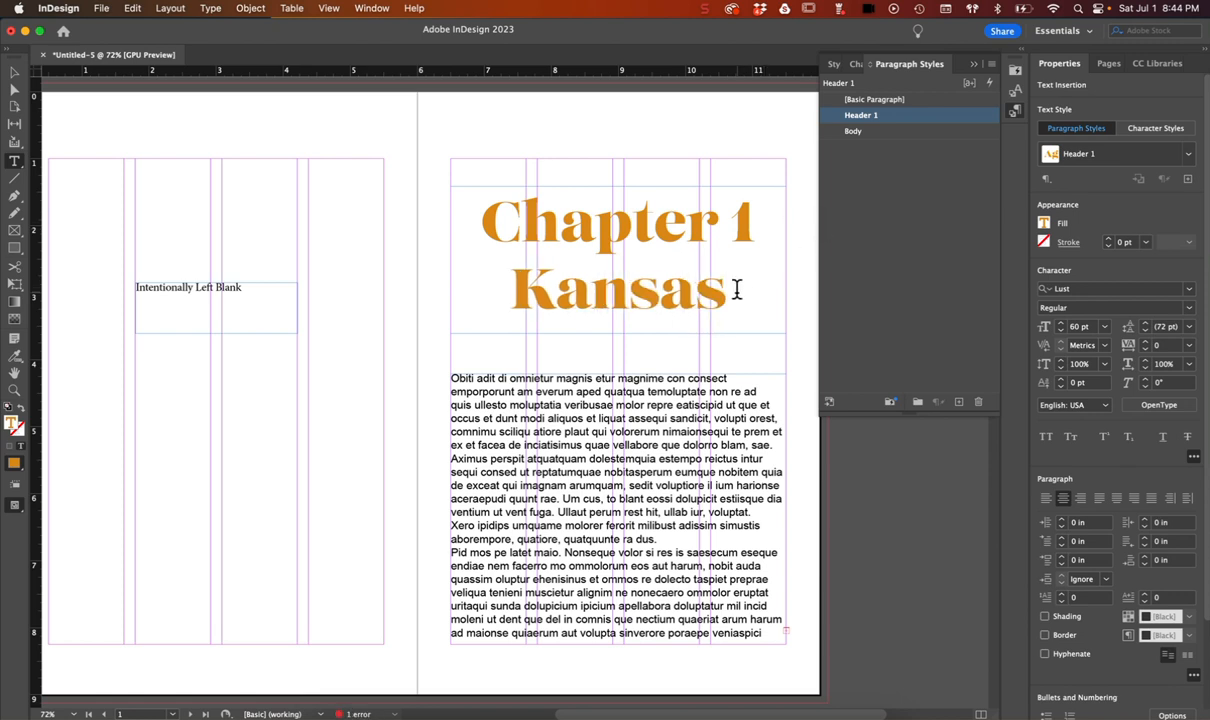
Set the Kansas line's font size to 48 pt and its leading to 72 pt
left_click_drag(728, 280, 427, 288)
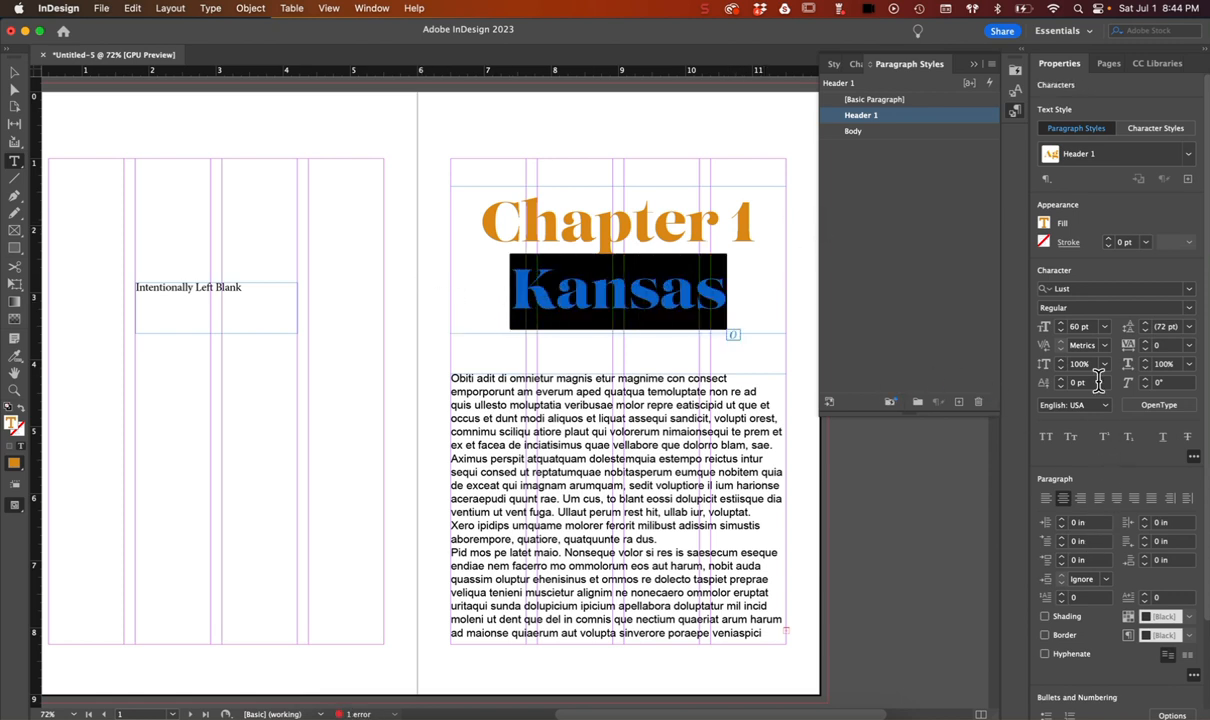
left_click(1104, 326)
left_click(1095, 527)
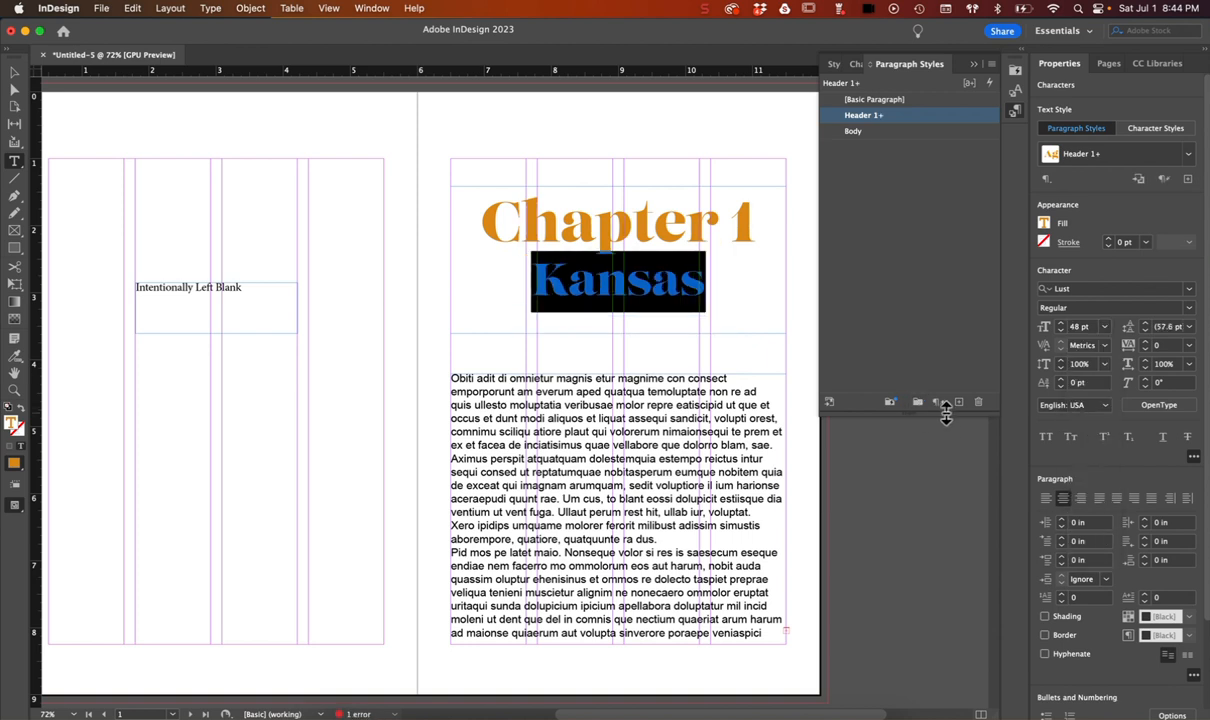
left_click(1189, 327)
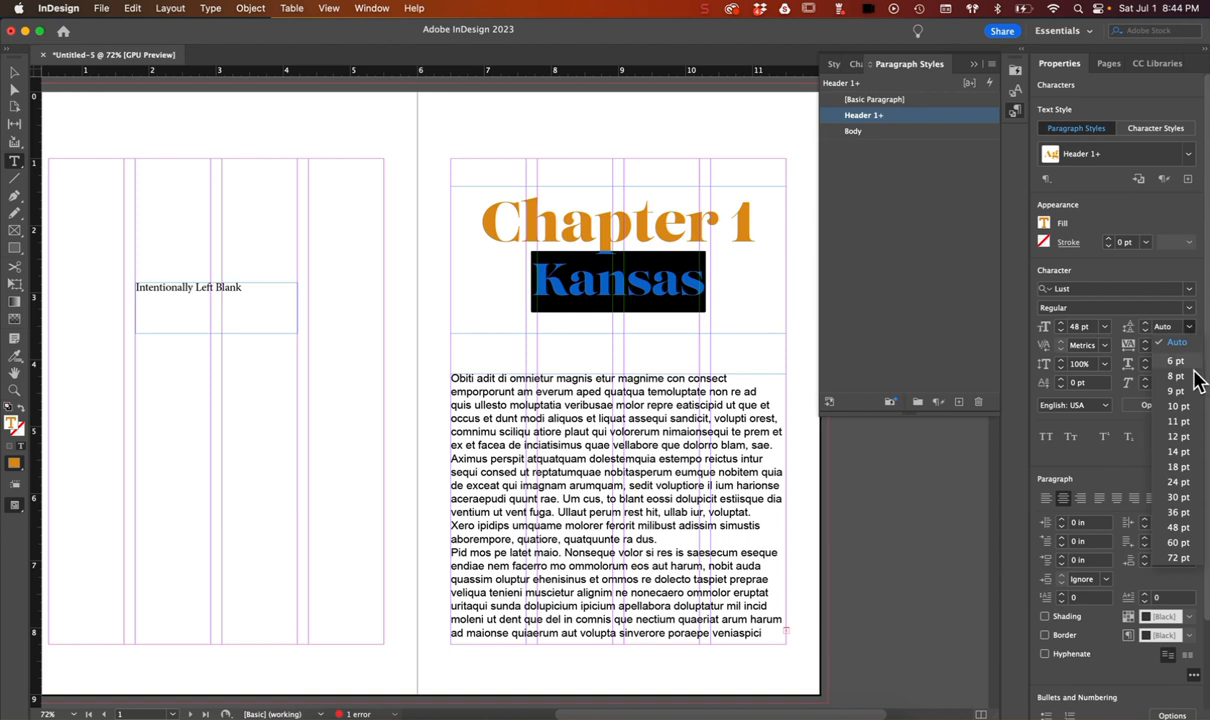
left_click(1192, 542)
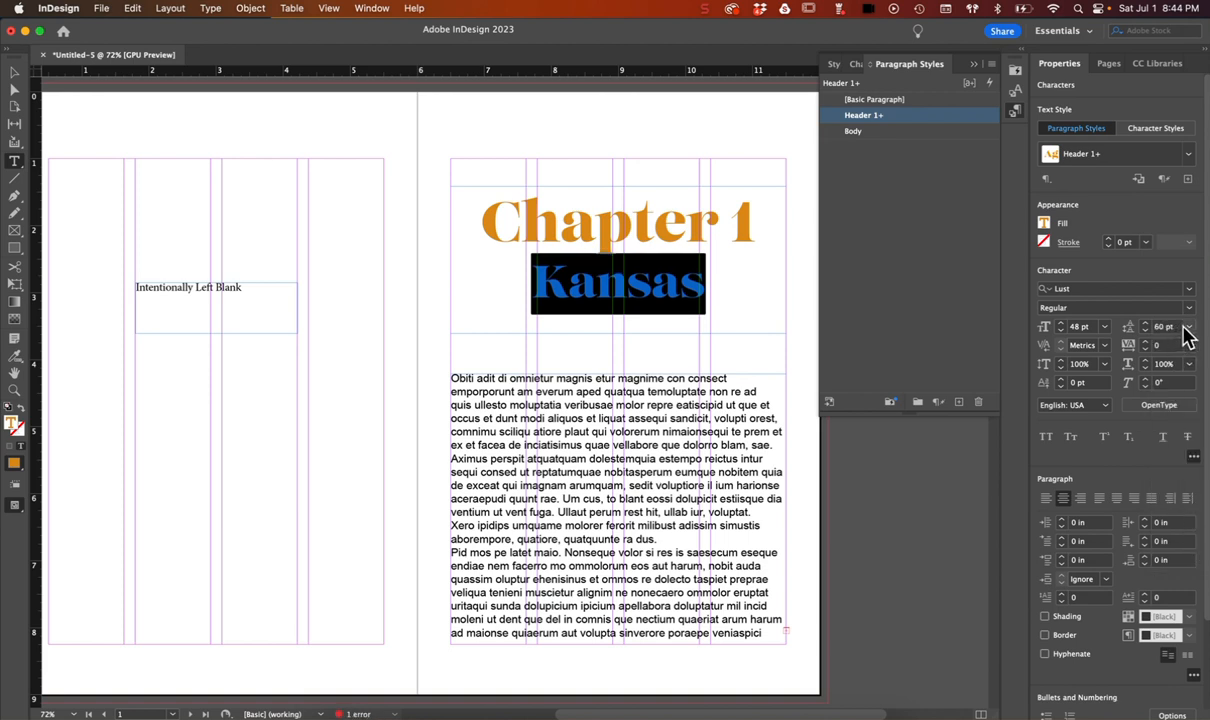
left_click(1189, 328)
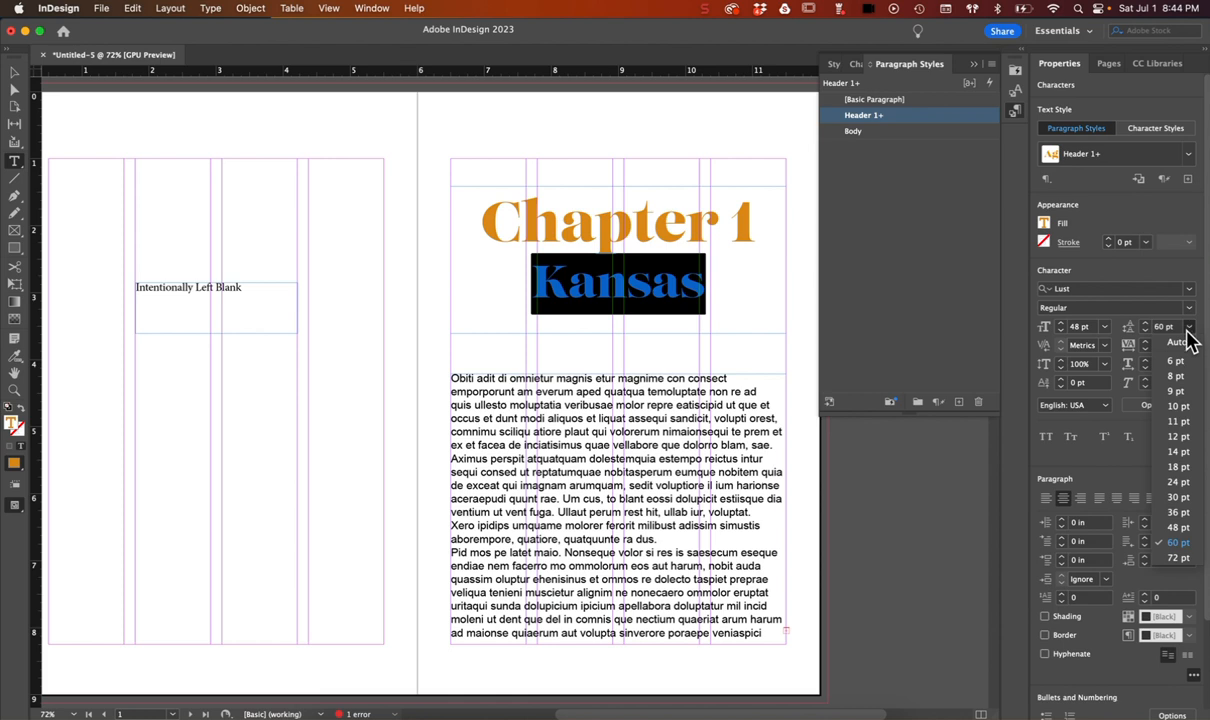
left_click(1179, 557)
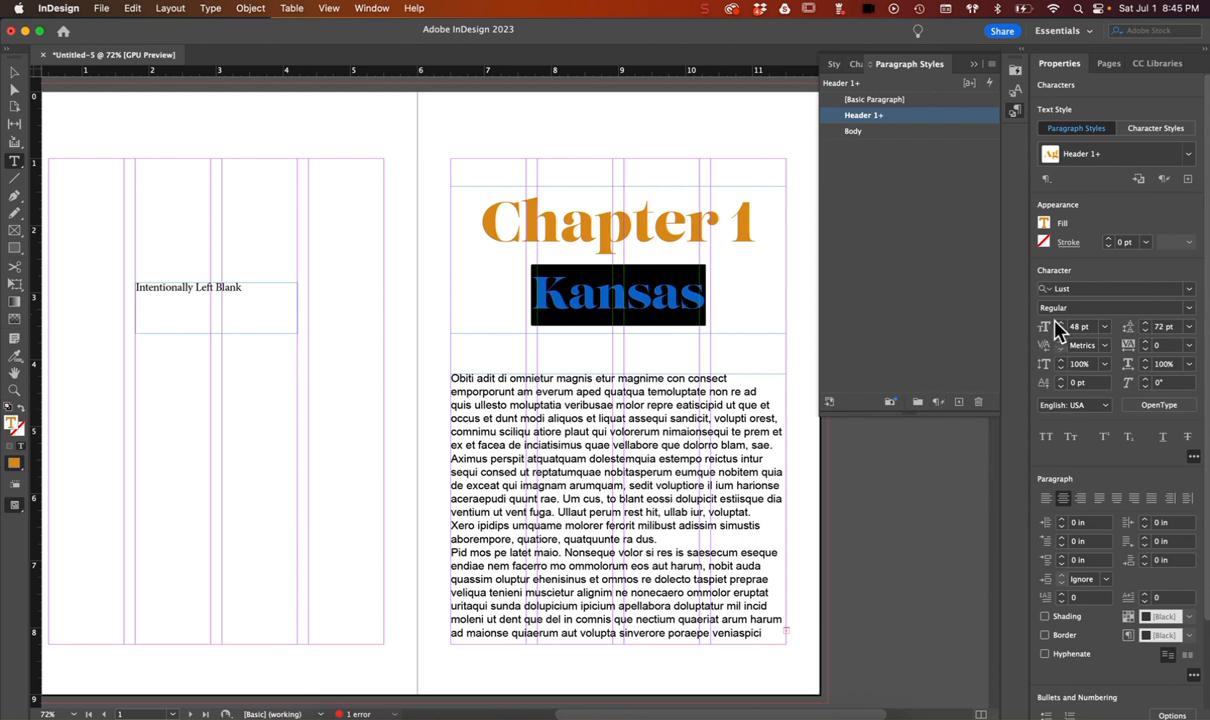
Create a new paragraph style from the Kansas line and name it "Header 2"
left_click(958, 405)
left_click(881, 136)
double_click(882, 137)
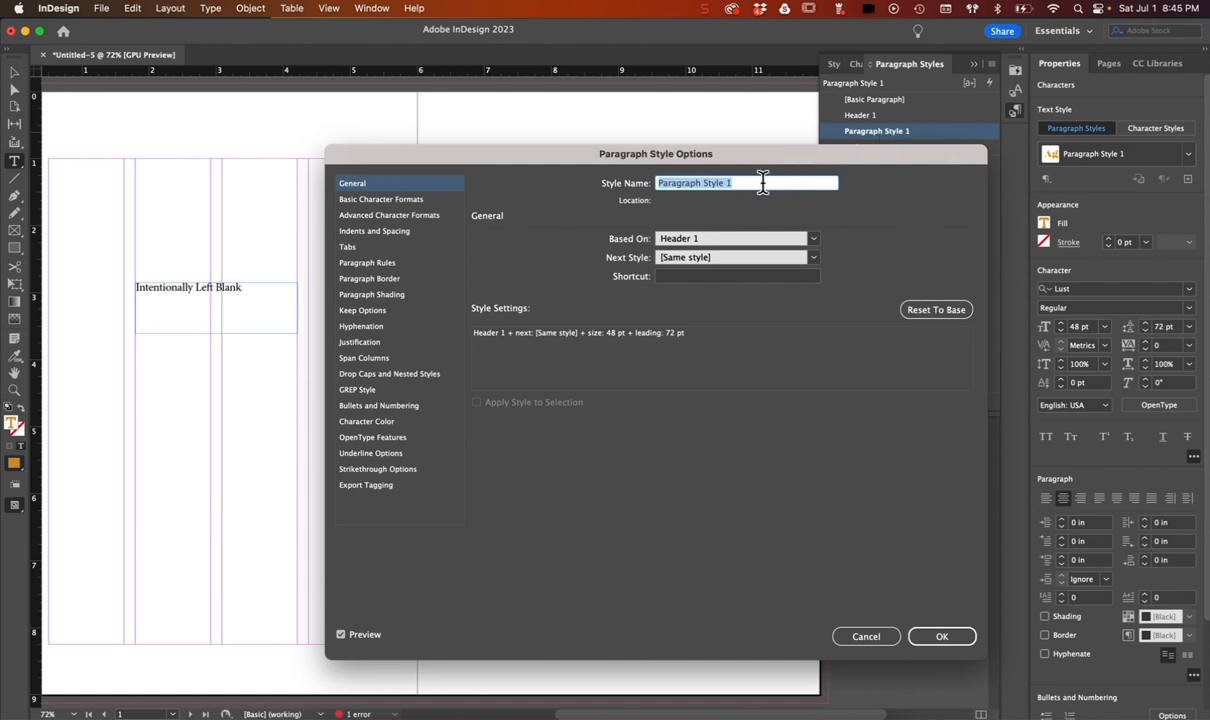
type("Header 2")
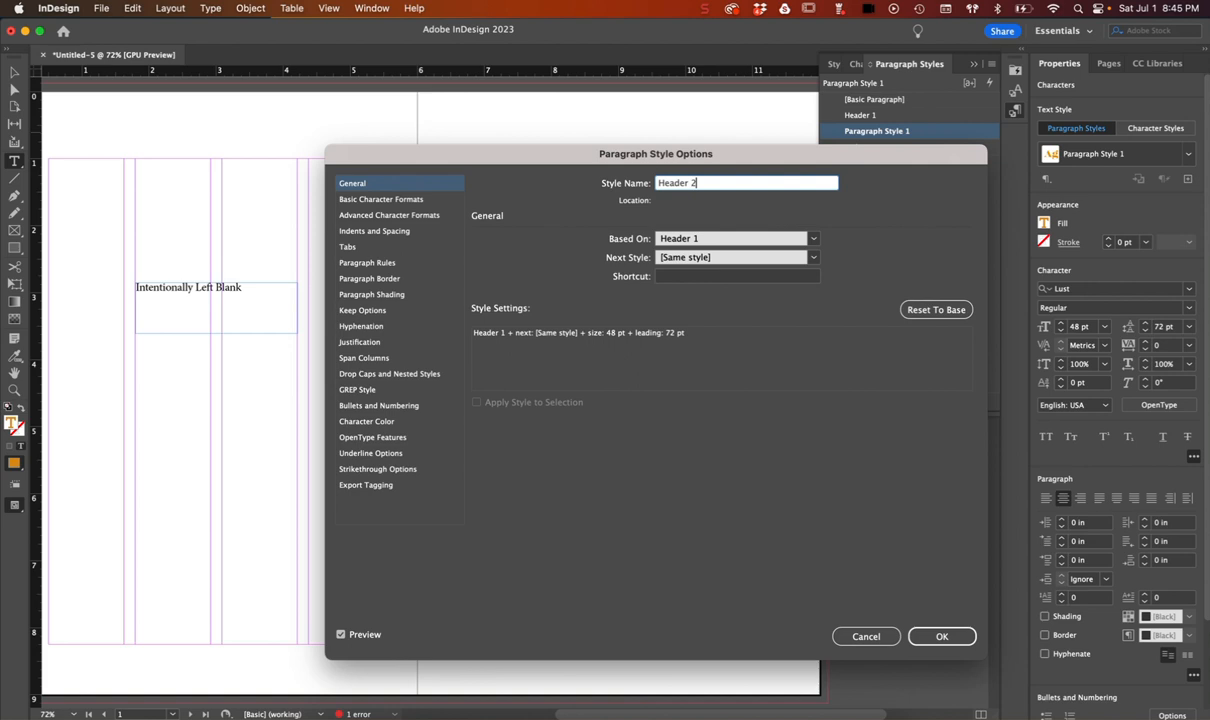
Set the Header 2 style's orange character color to a 70% tint and deselect the Kansas line
left_click(376, 424)
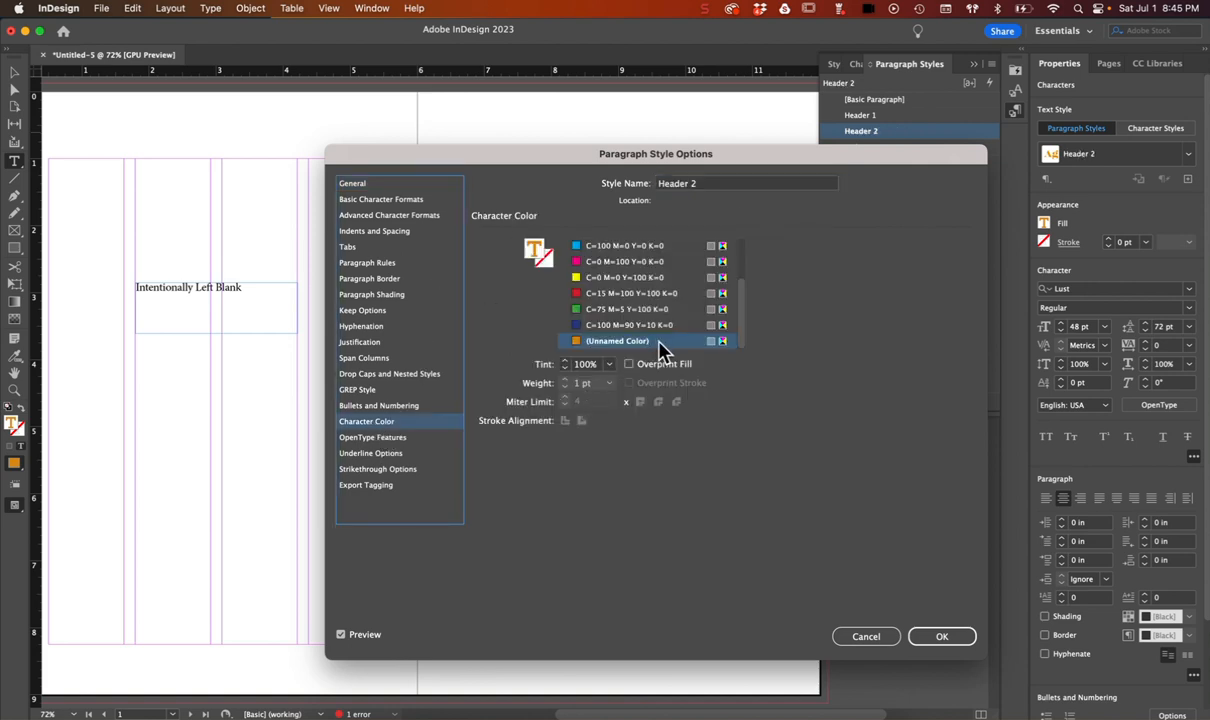
left_click(610, 365)
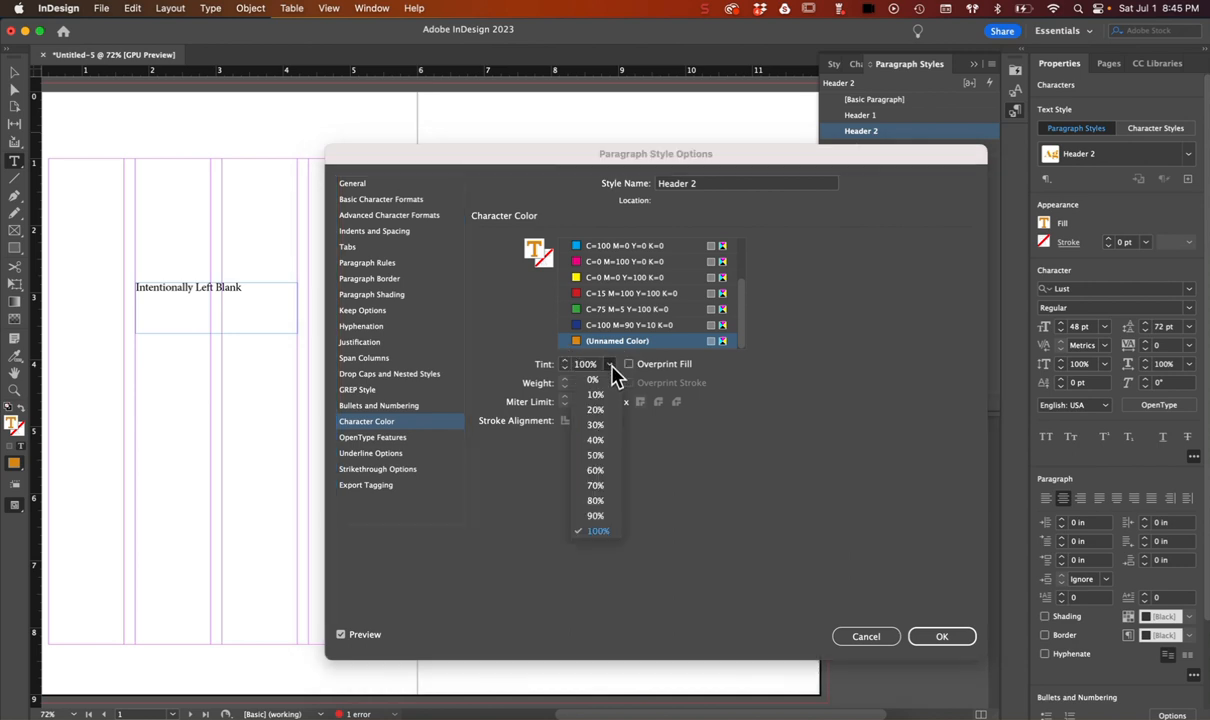
left_click(607, 487)
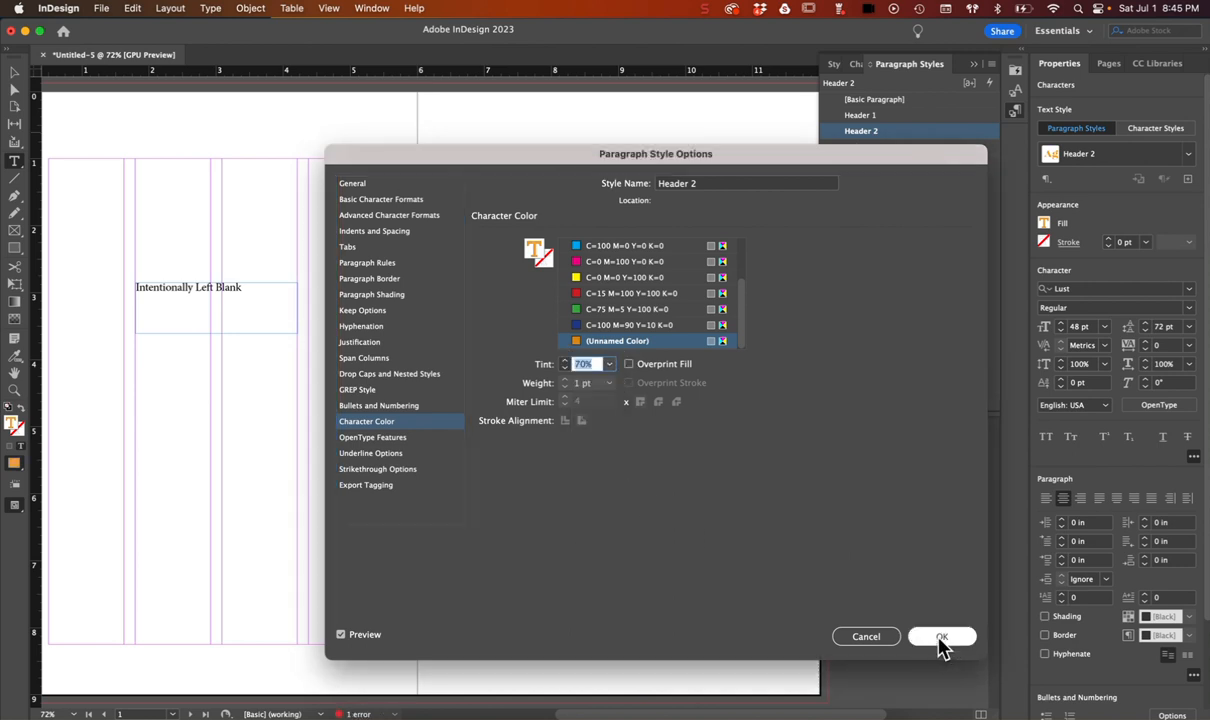
left_click(940, 637)
left_click(596, 242)
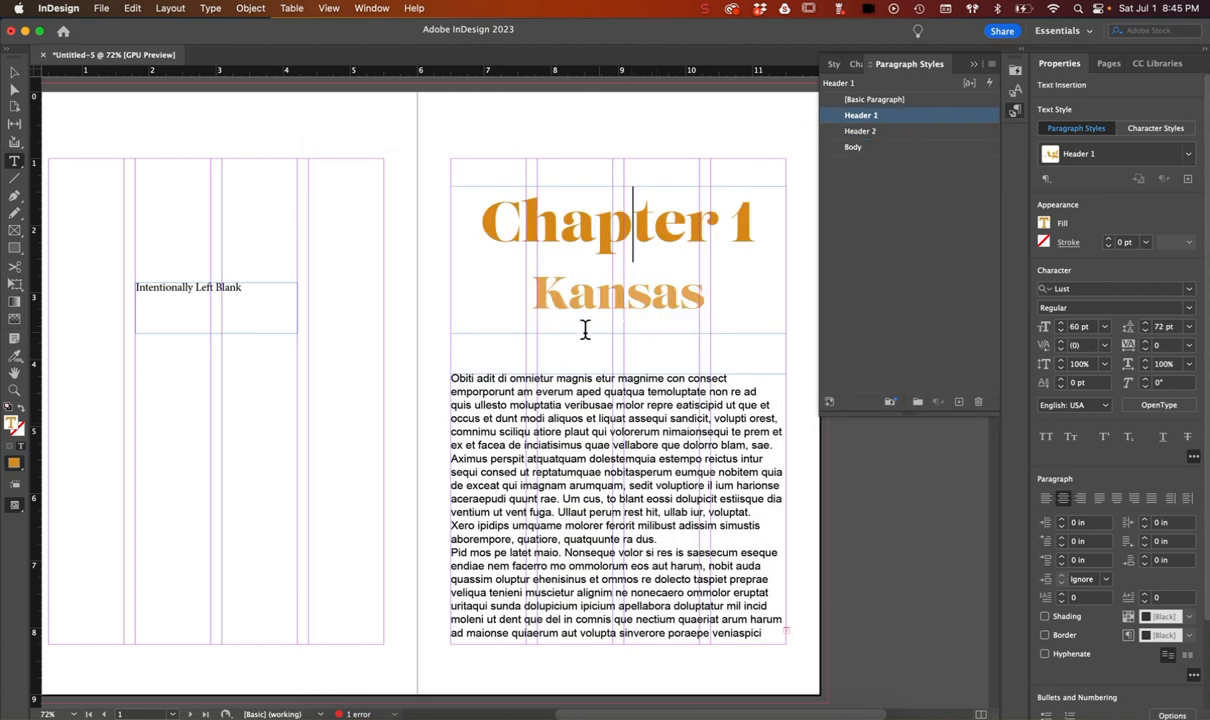
left_click_drag(520, 285, 700, 298)
left_click(675, 300)
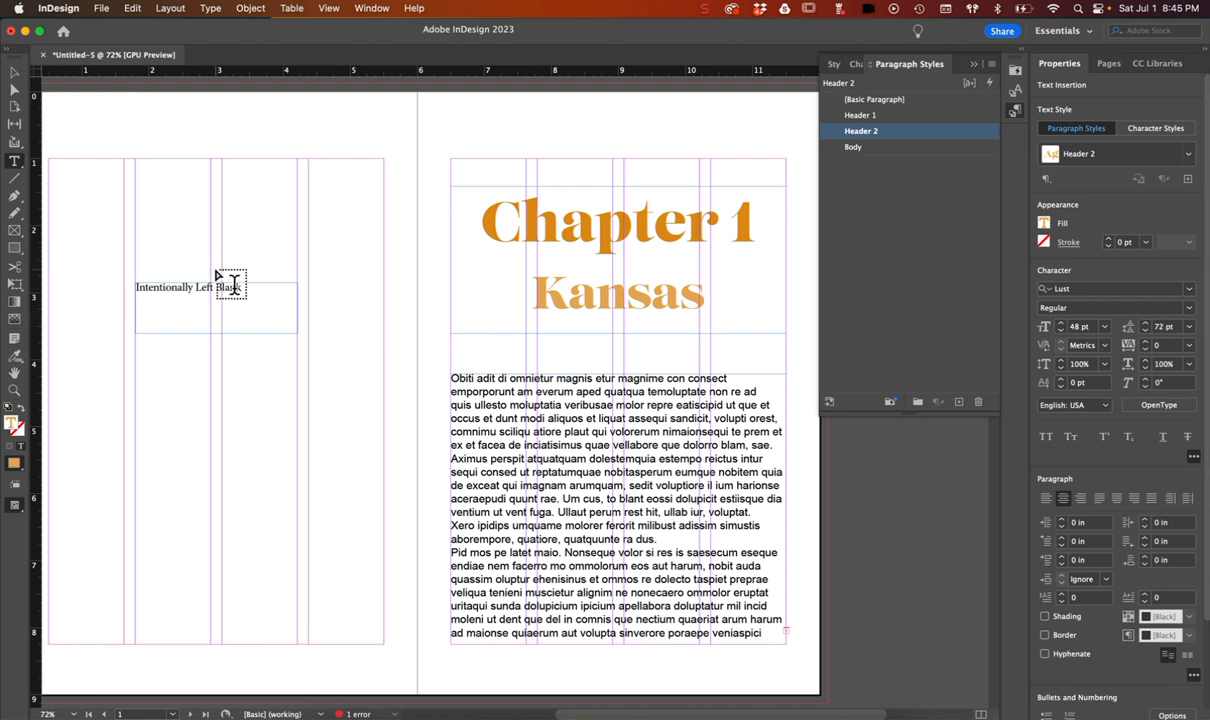
Delete the Front Outside Cover label on page C1 and draw a 6.25 × 9.25 in placeholder frame out to the bleed
left_click(13, 78)
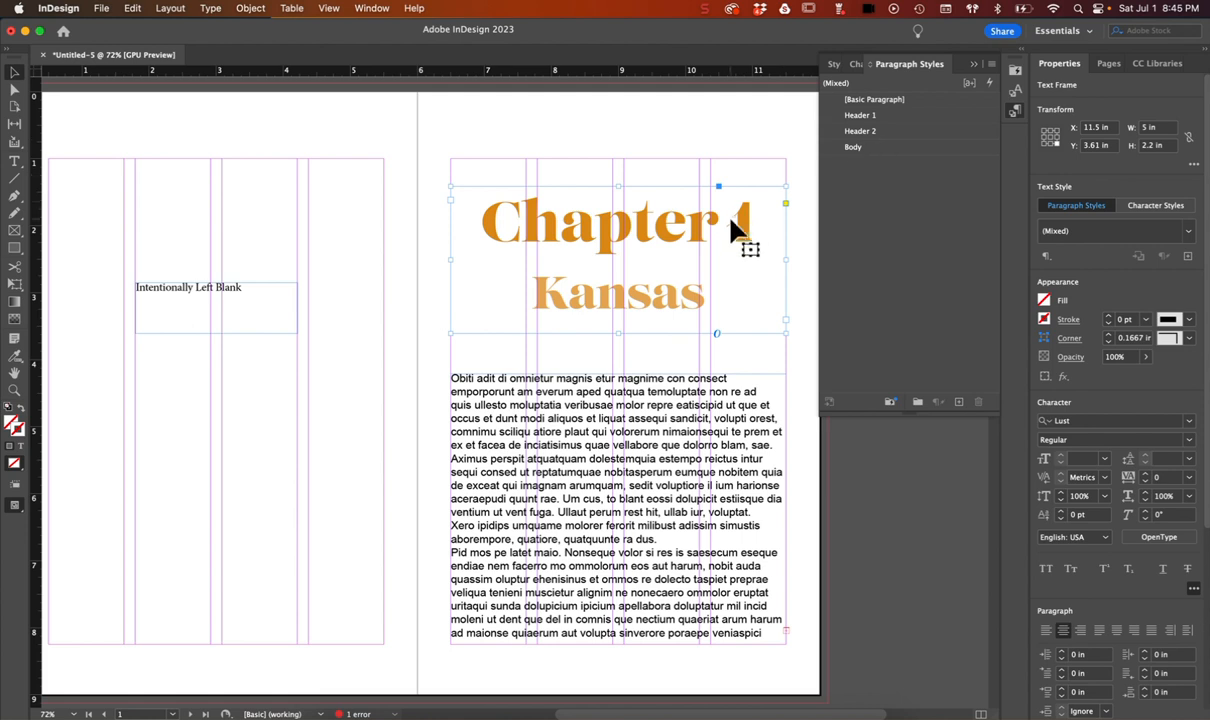
scroll(697, 235, "up", 10)
scroll(700, 230, "up", 10)
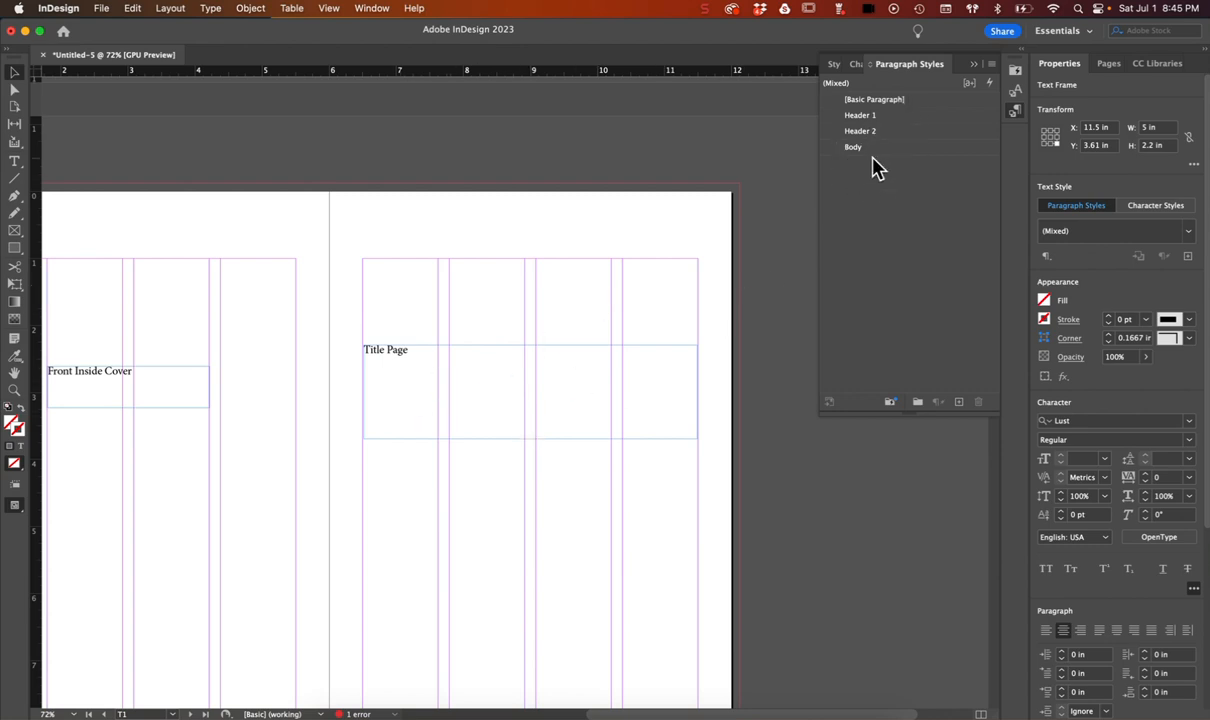
left_click(973, 64)
scroll(564, 446, "down", 8)
scroll(564, 446, "up", 10)
scroll(564, 446, "right", 2)
scroll(565, 437, "down", 3)
scroll(565, 437, "right", 1)
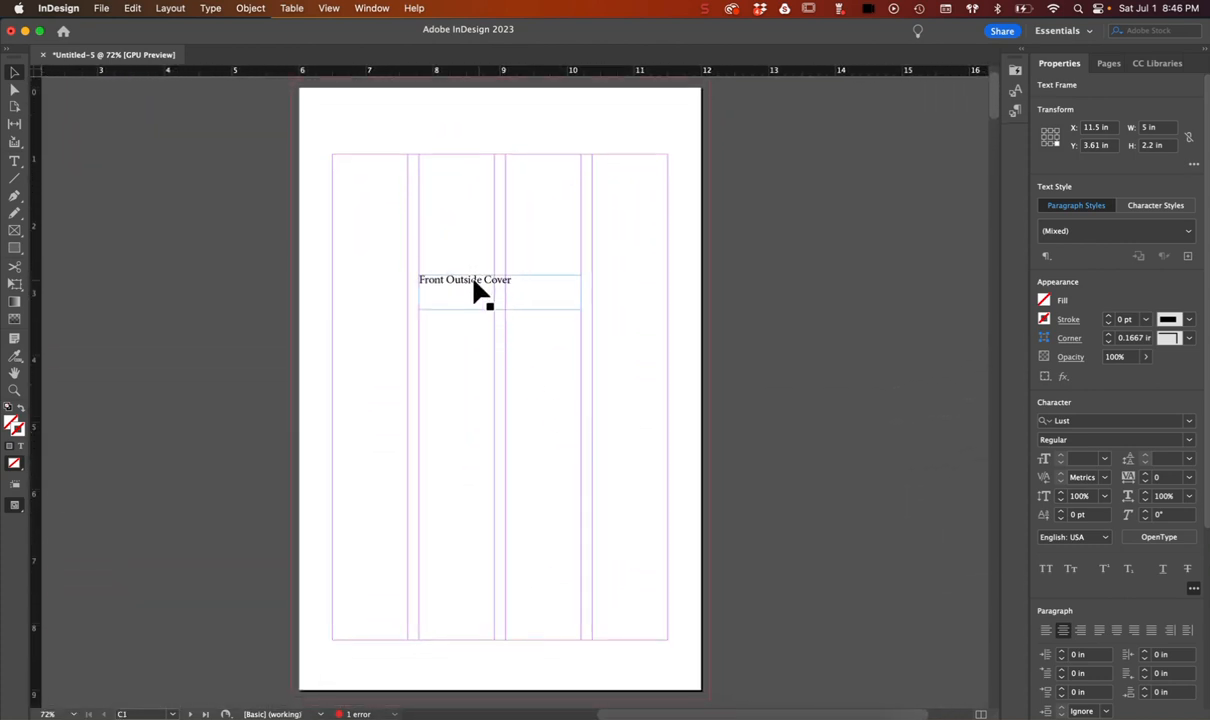
key("ctrl+z")
key("ctrl+z")
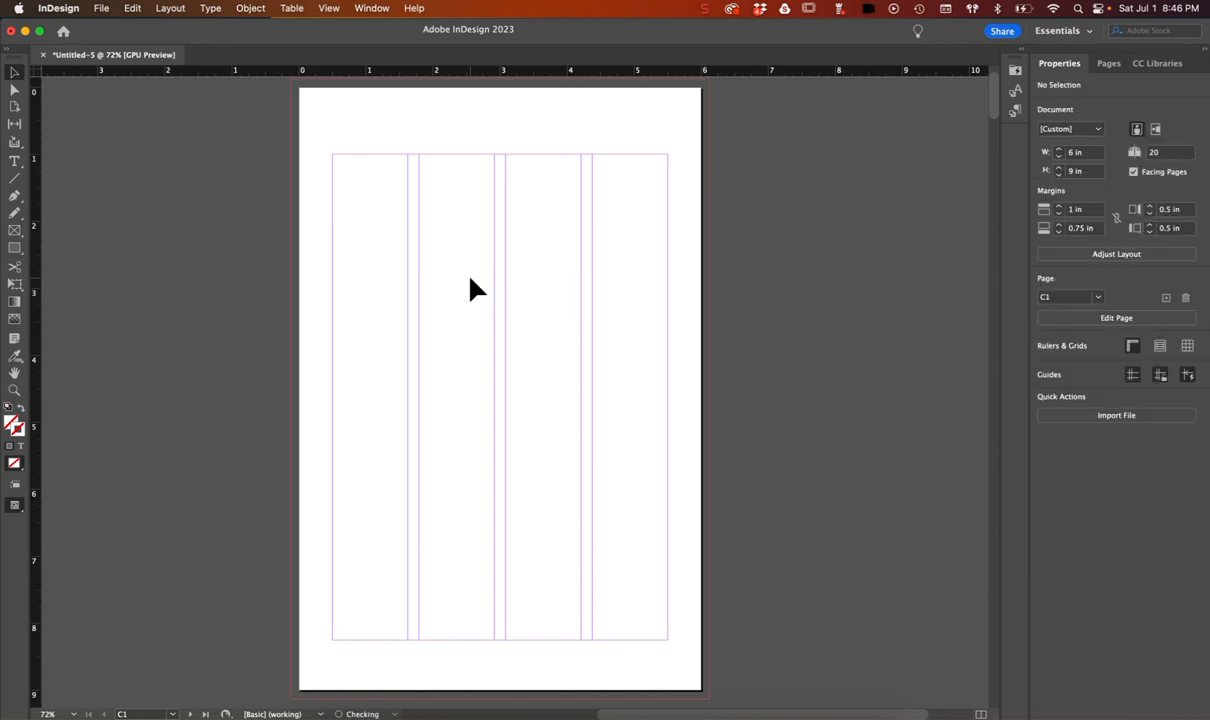
left_click(14, 233)
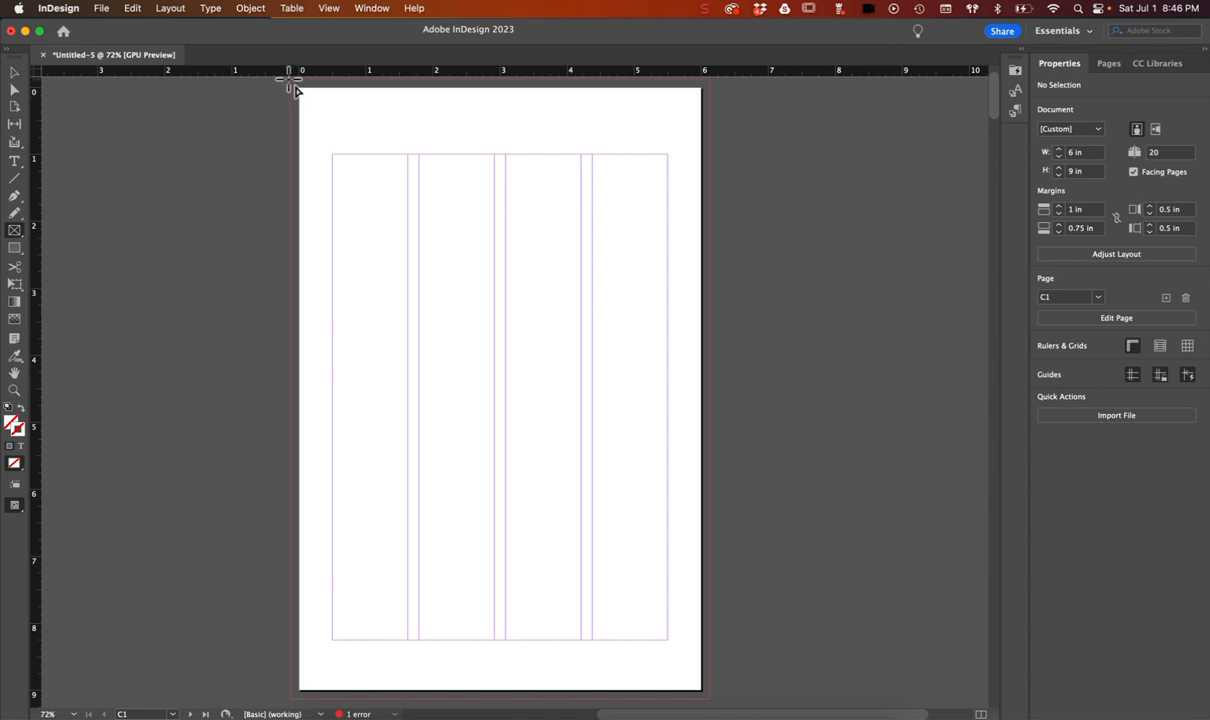
left_click_drag(289, 80, 711, 702)
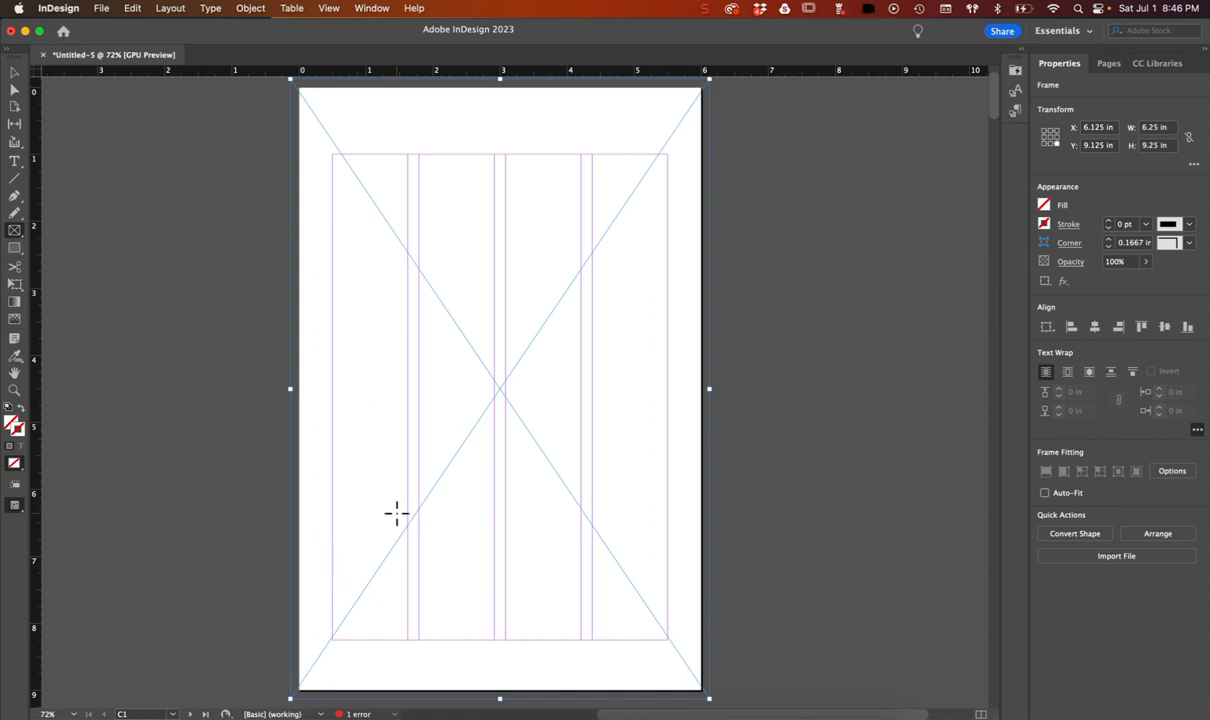
Delete the Front Inside Cover label on page C2 and draw a 6.125 × 9.25 in rectangle from the outer bleed to the spine
scroll(396, 513, "down", 2)
scroll(396, 513, "left", 1)
scroll(396, 513, "down", 15)
scroll(396, 513, "left", 5)
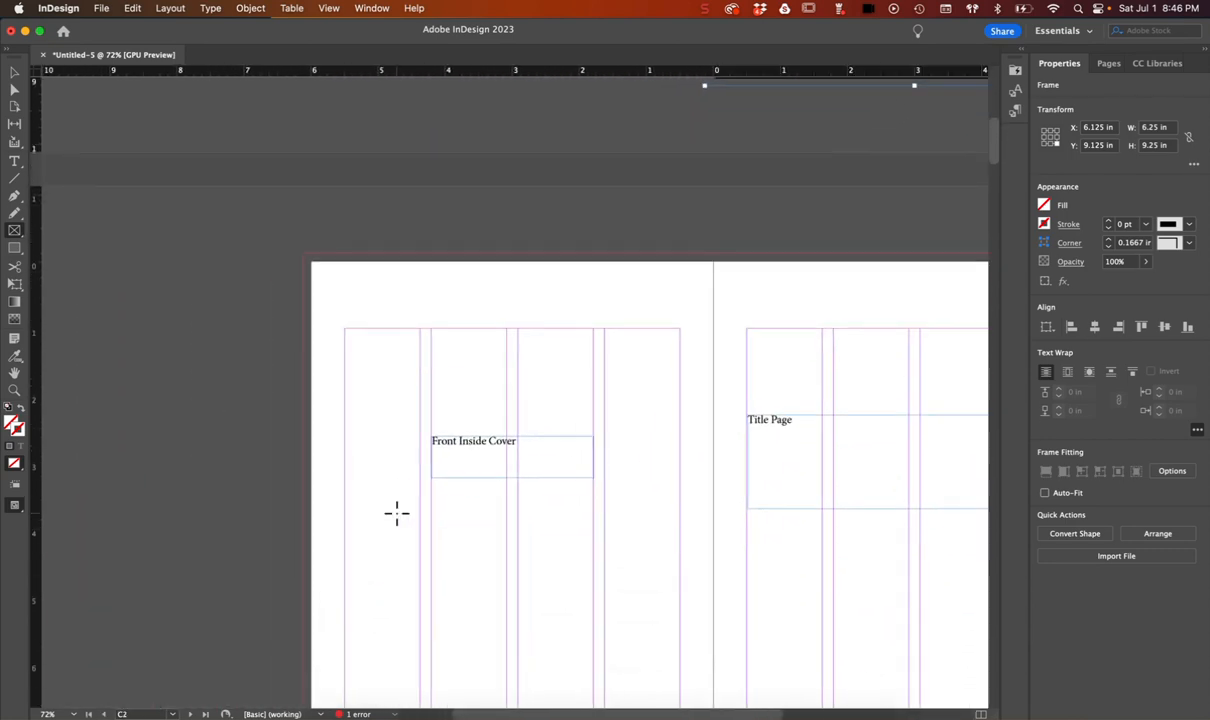
scroll(396, 513, "up", 1)
scroll(396, 513, "right", 1)
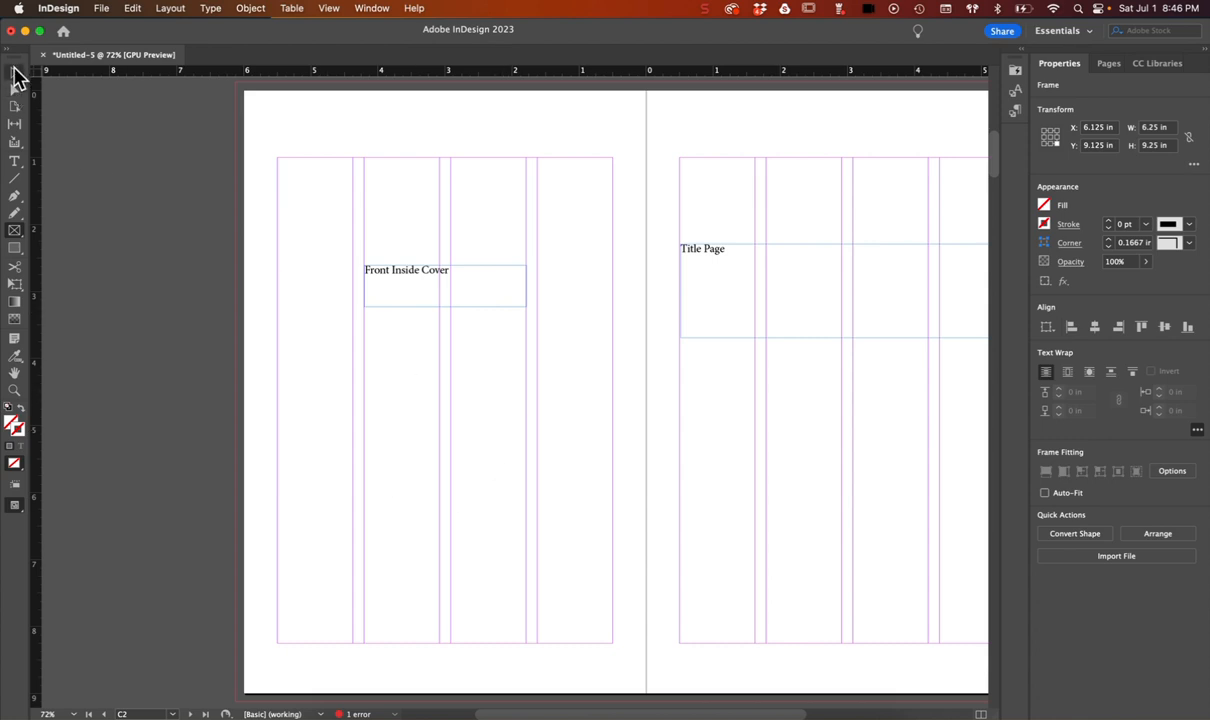
left_click(410, 295)
key("Delete")
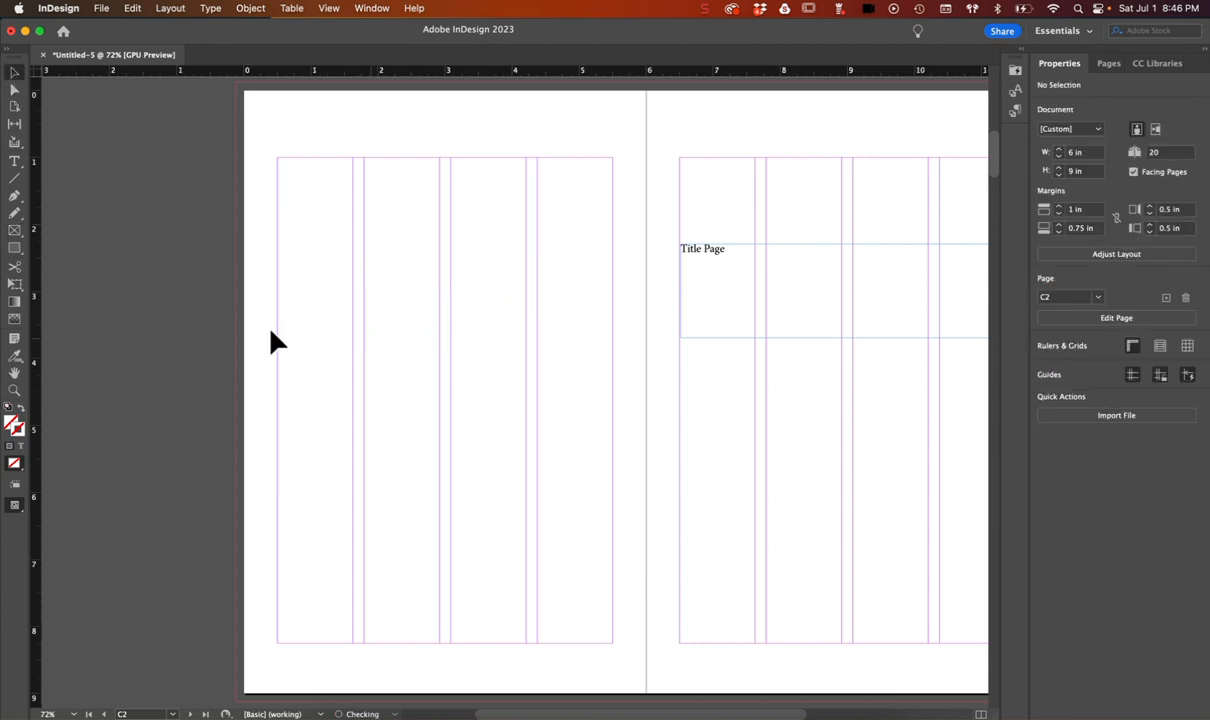
left_click(14, 248)
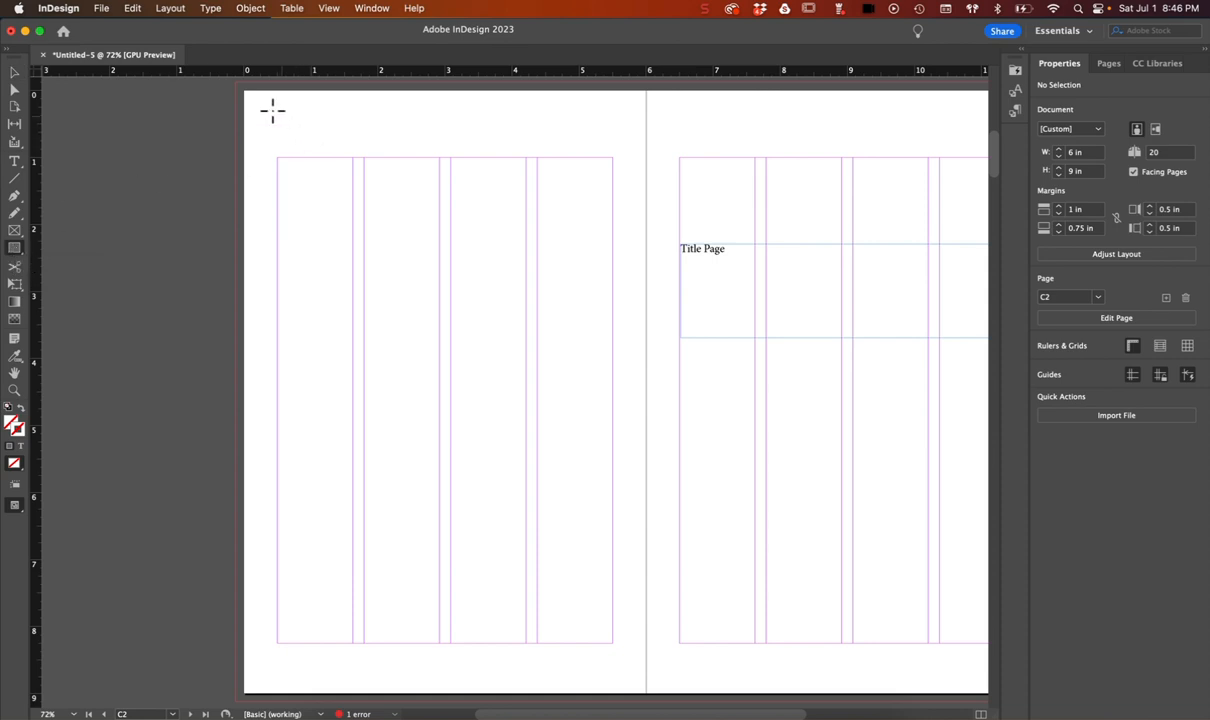
left_click_drag(237, 84, 648, 706)
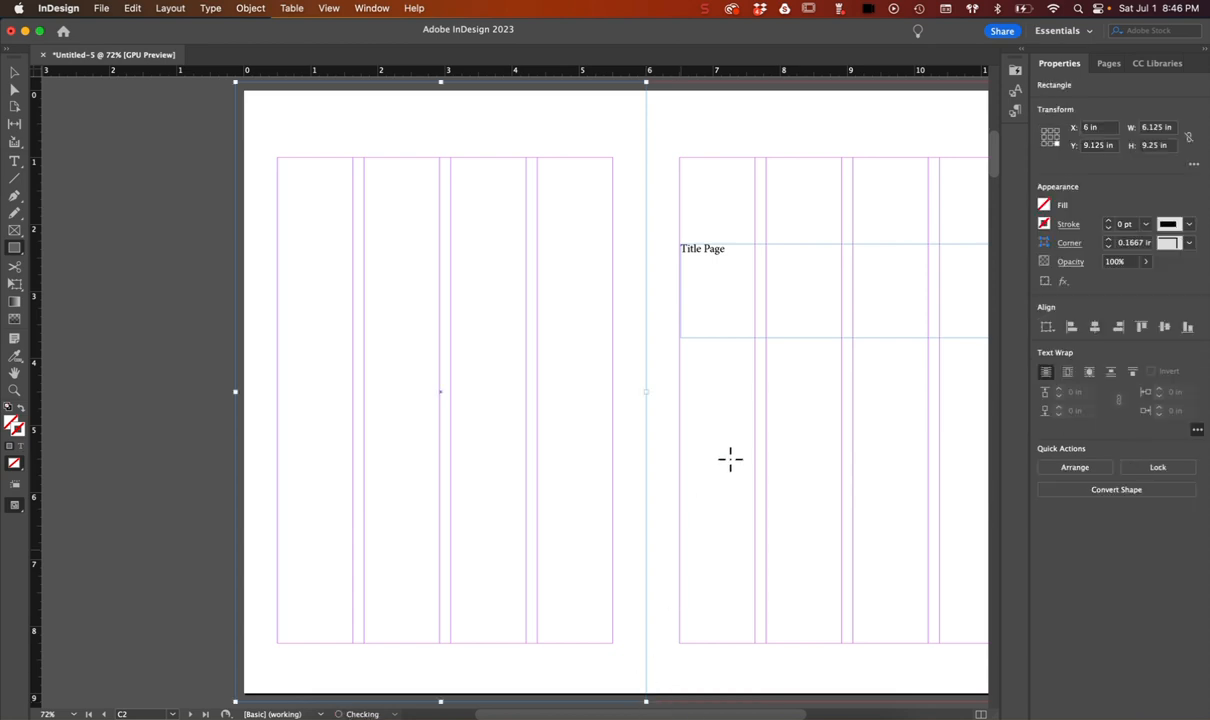
Fill the rectangle on page C2 with [Black] at a 52% tint and close the swatch options
left_click(1044, 206)
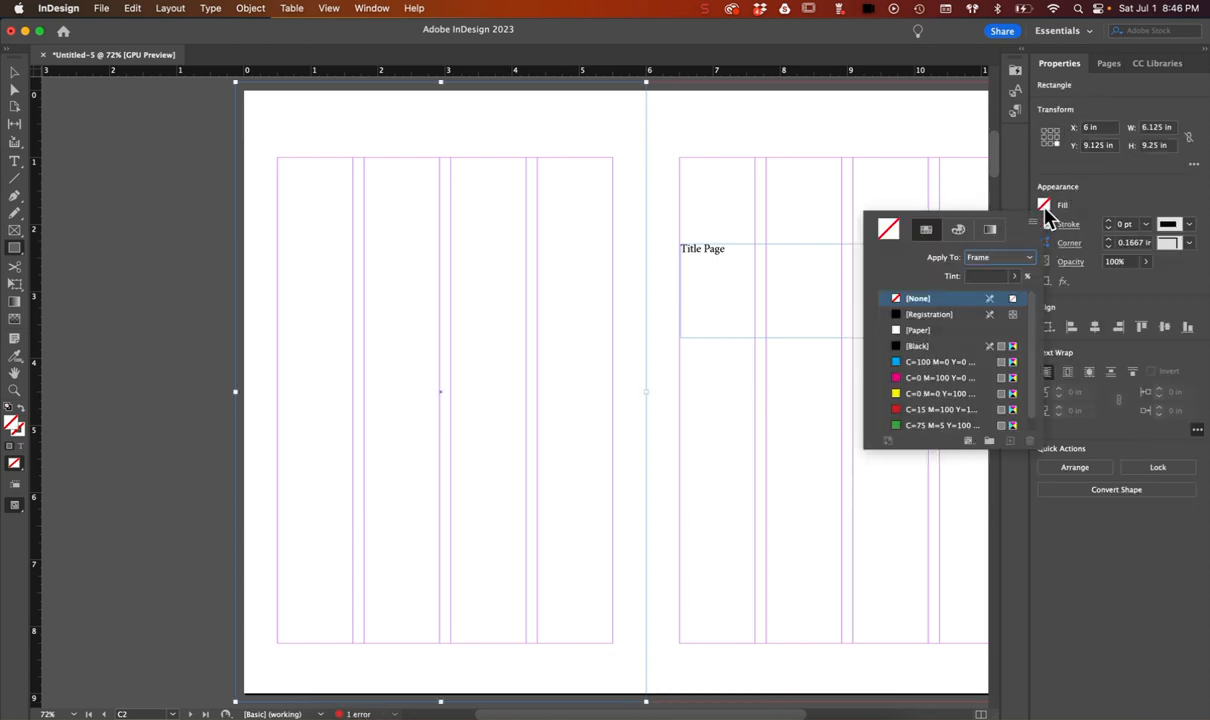
left_click(924, 350)
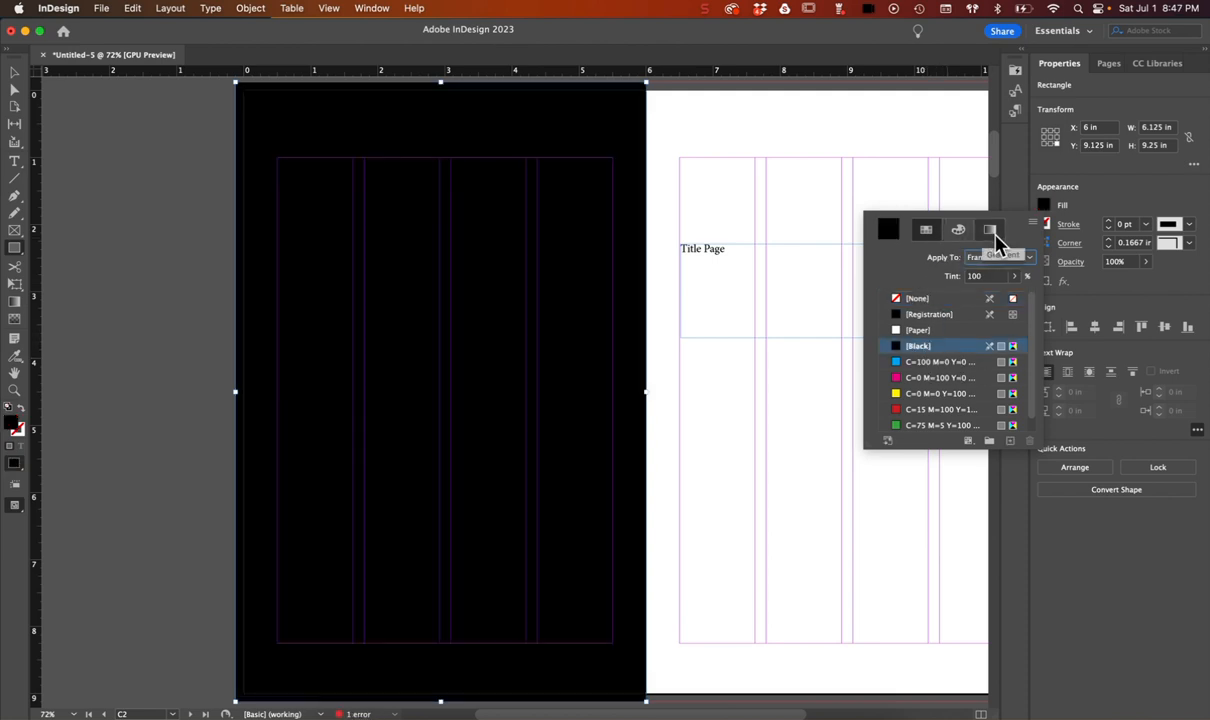
left_click(1024, 277)
left_click_drag(1016, 296, 980, 300)
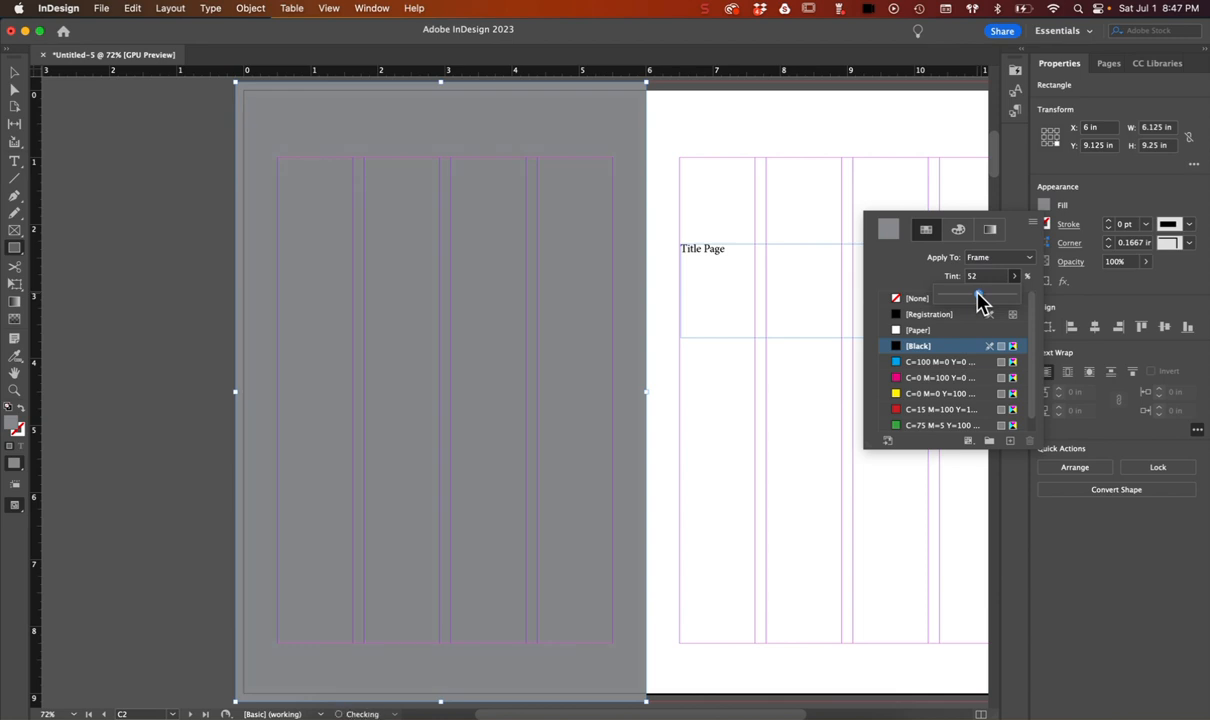
left_click(174, 314)
Review the title page, publisher page and table of contents page, and look over the available table of contents commands
scroll(194, 311, "right", 5)
scroll(194, 311, "right", 1)
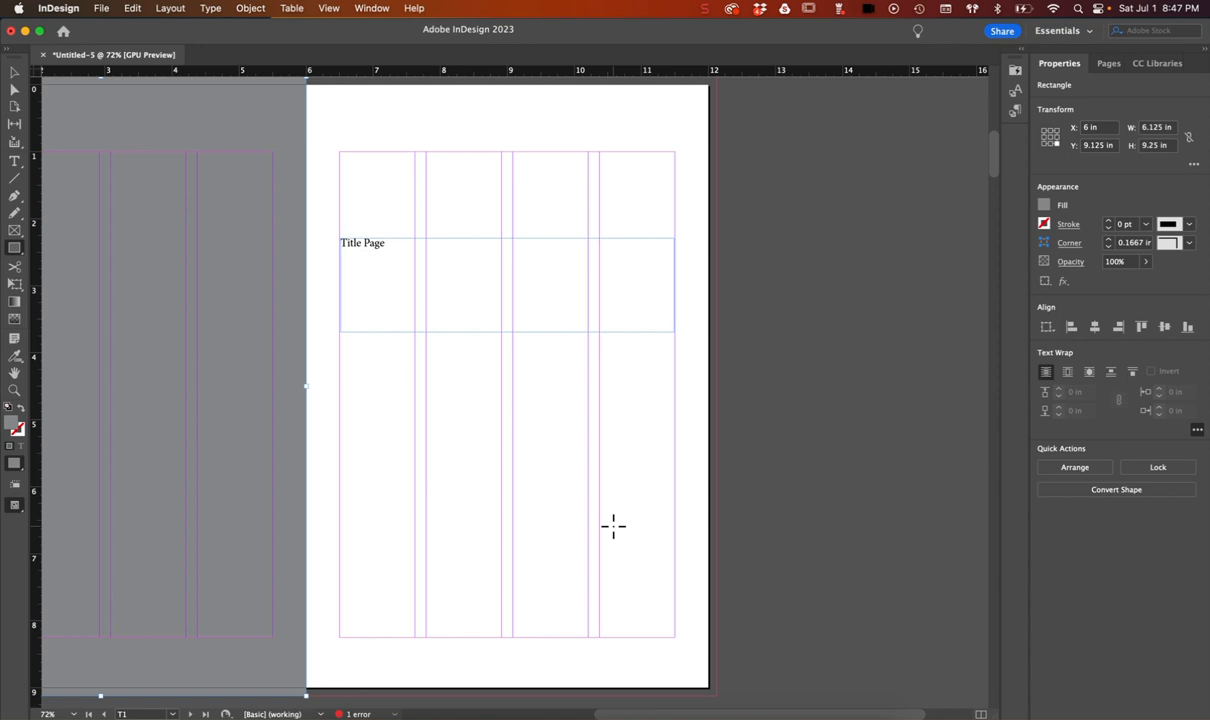
scroll(508, 612, "down", 5)
scroll(508, 612, "left", 2)
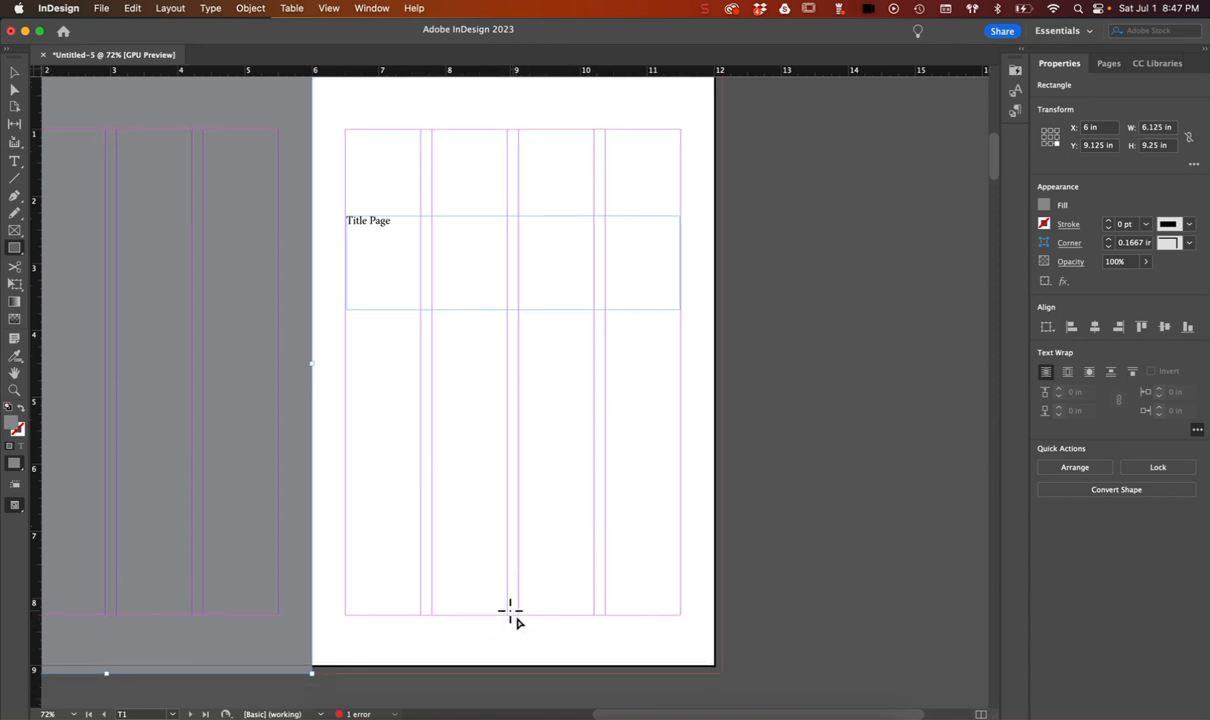
scroll(630, 454, "down", 10)
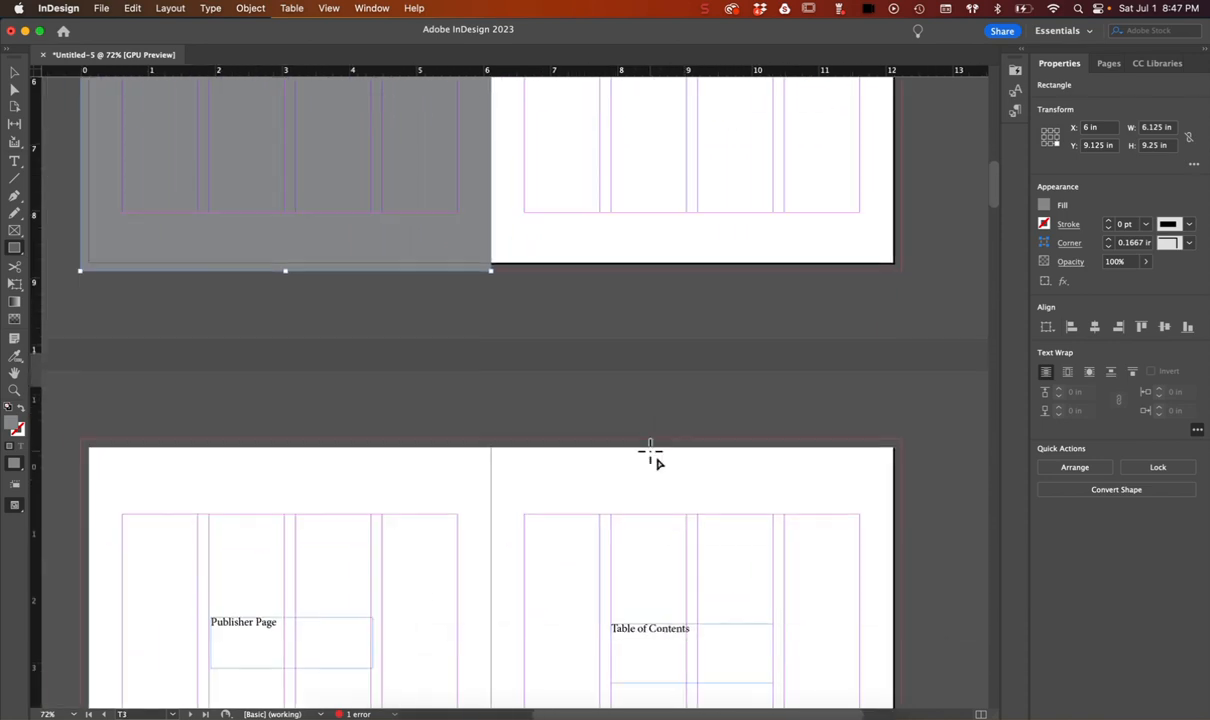
scroll(640, 455, "left", 3)
scroll(651, 455, "up", 2)
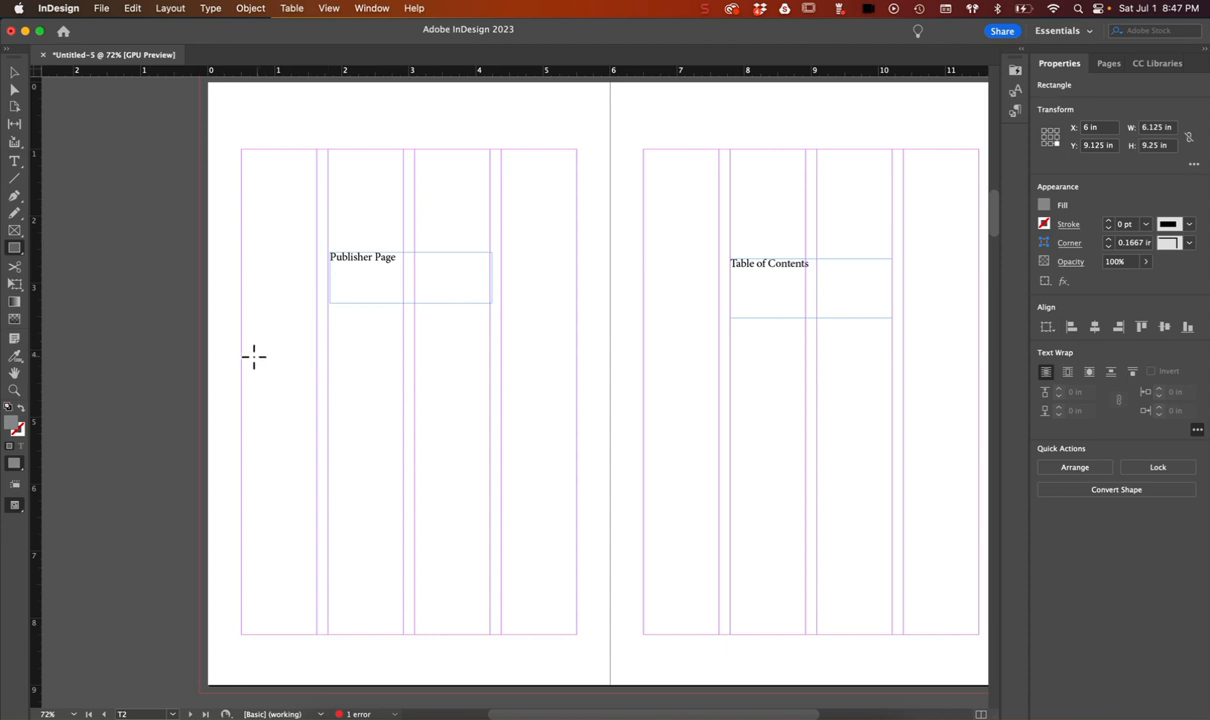
scroll(305, 405, "up", 2)
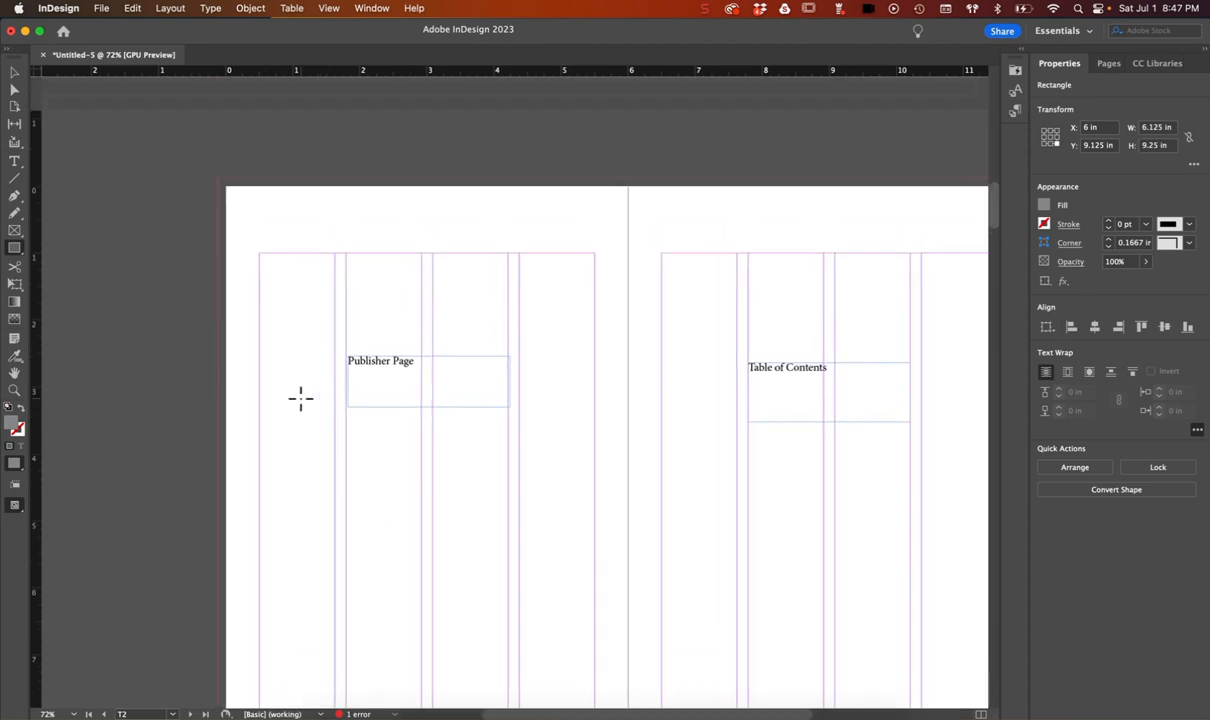
scroll(358, 518, "down", 2)
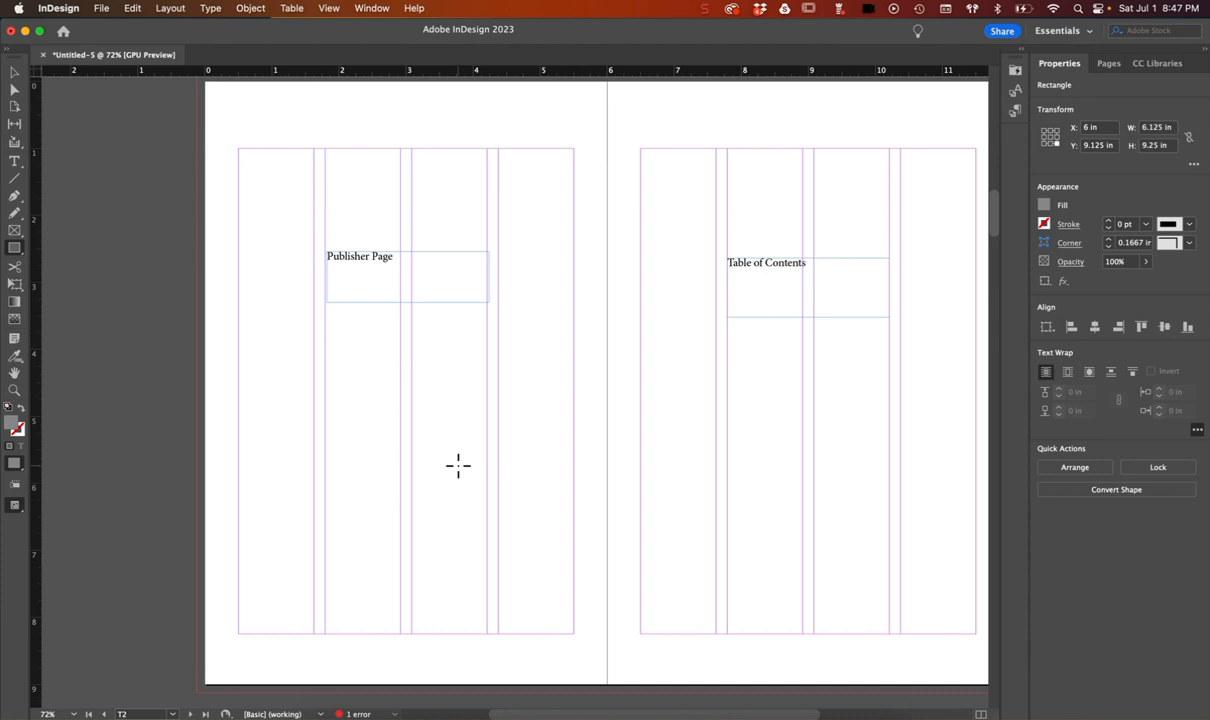
scroll(458, 465, "right", 1)
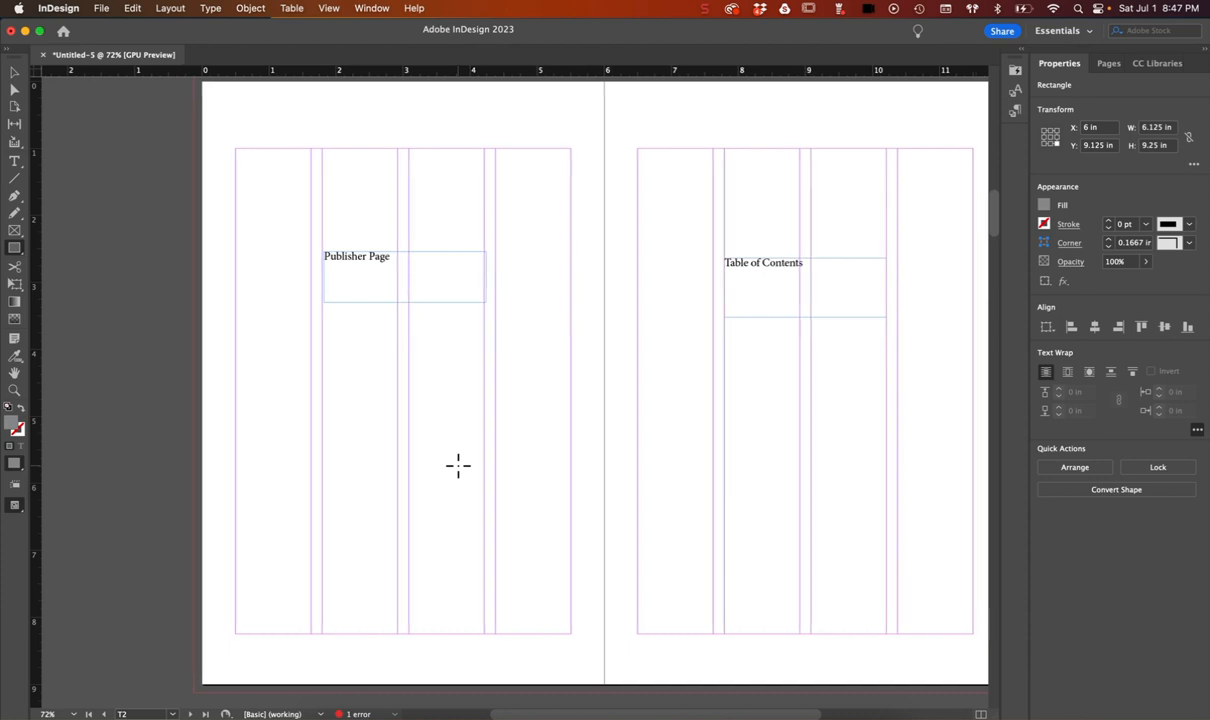
scroll(481, 470, "right", 5)
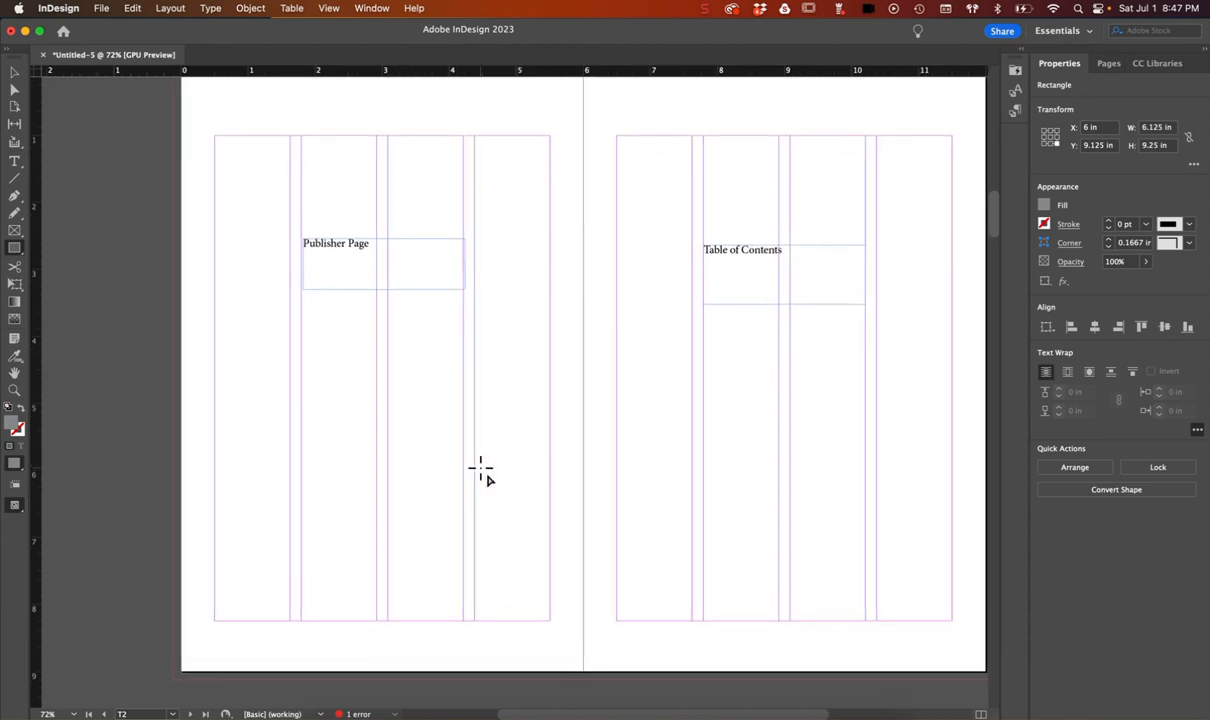
scroll(481, 470, "right", 1)
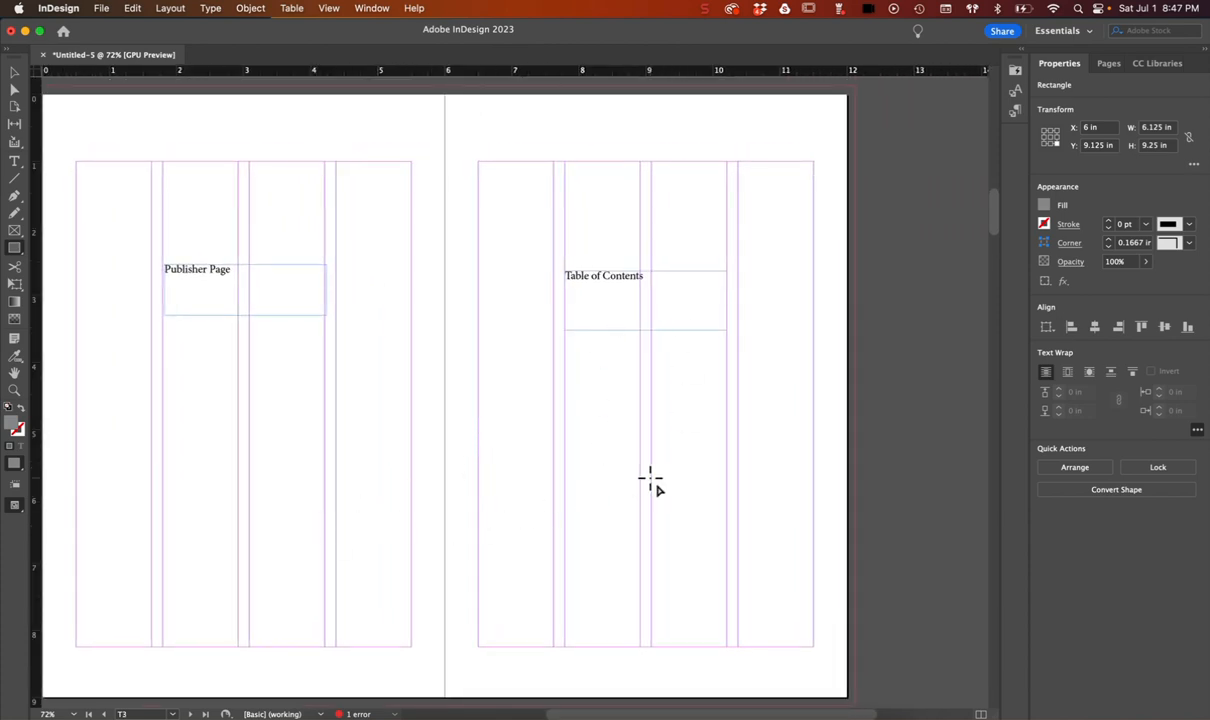
left_click(176, 8)
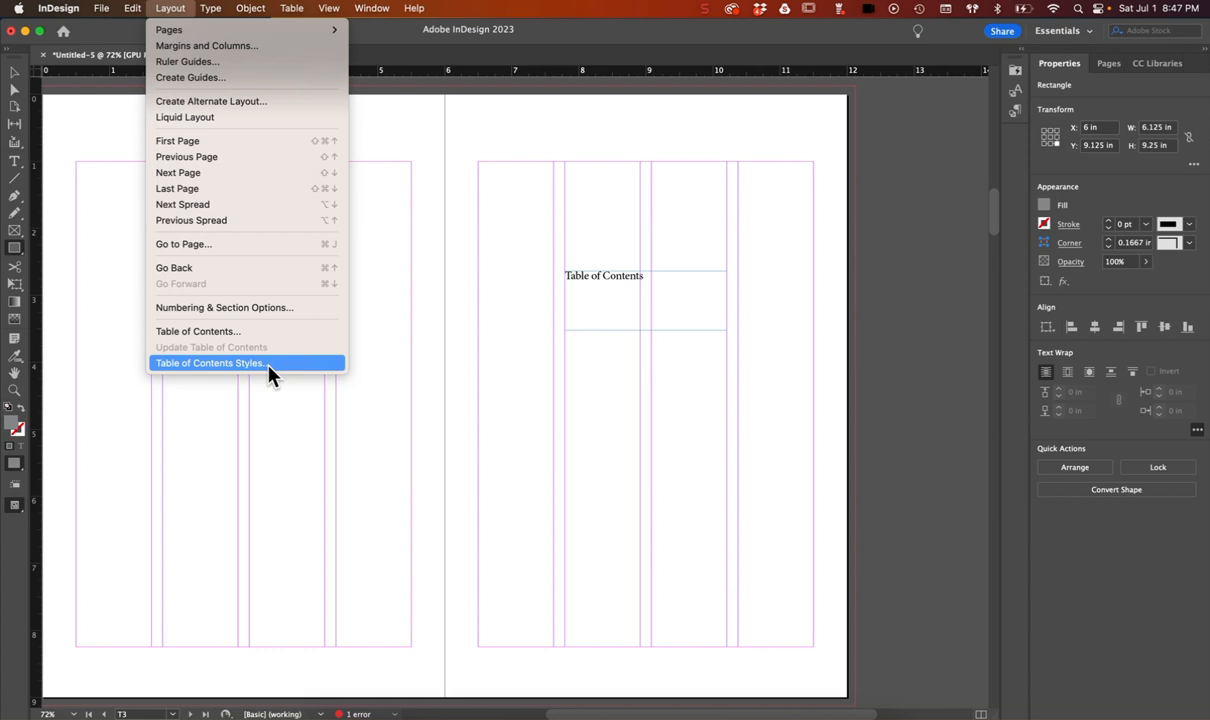
left_click(540, 453)
Delete the "Intentionally Left Blank" text frame from page T4, facing the Chapter 1 page
scroll(540, 450, "down", 5)
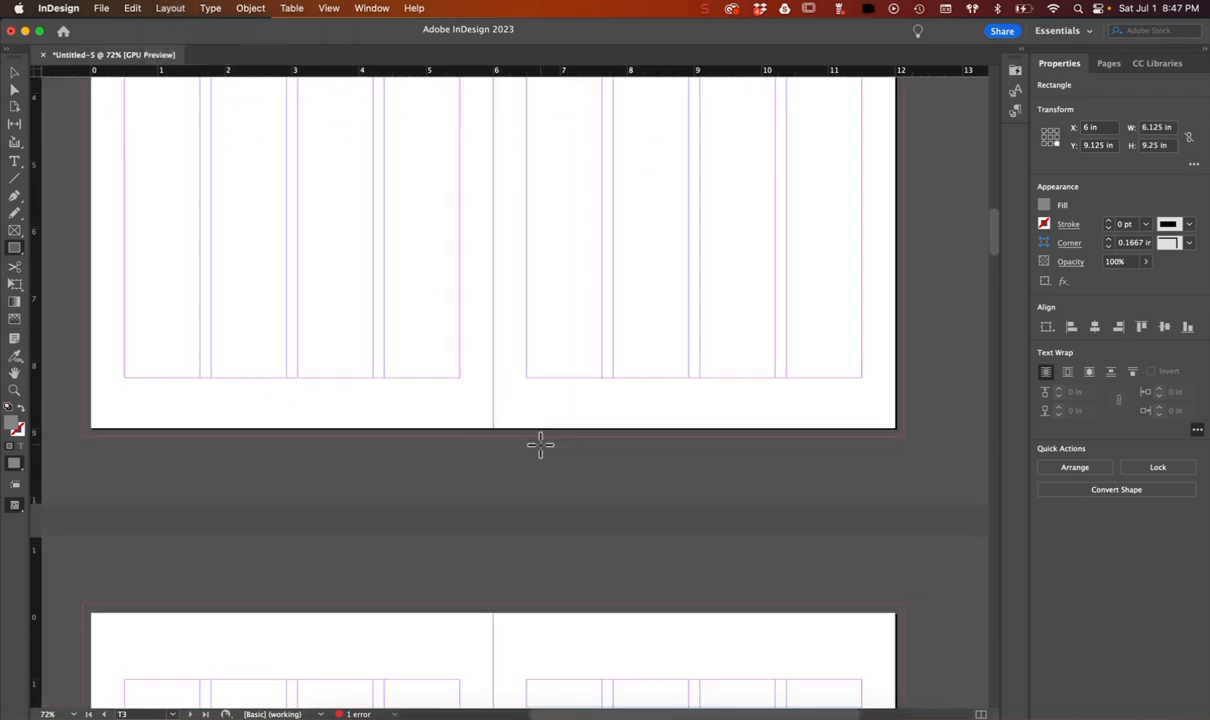
scroll(540, 445, "down", 10)
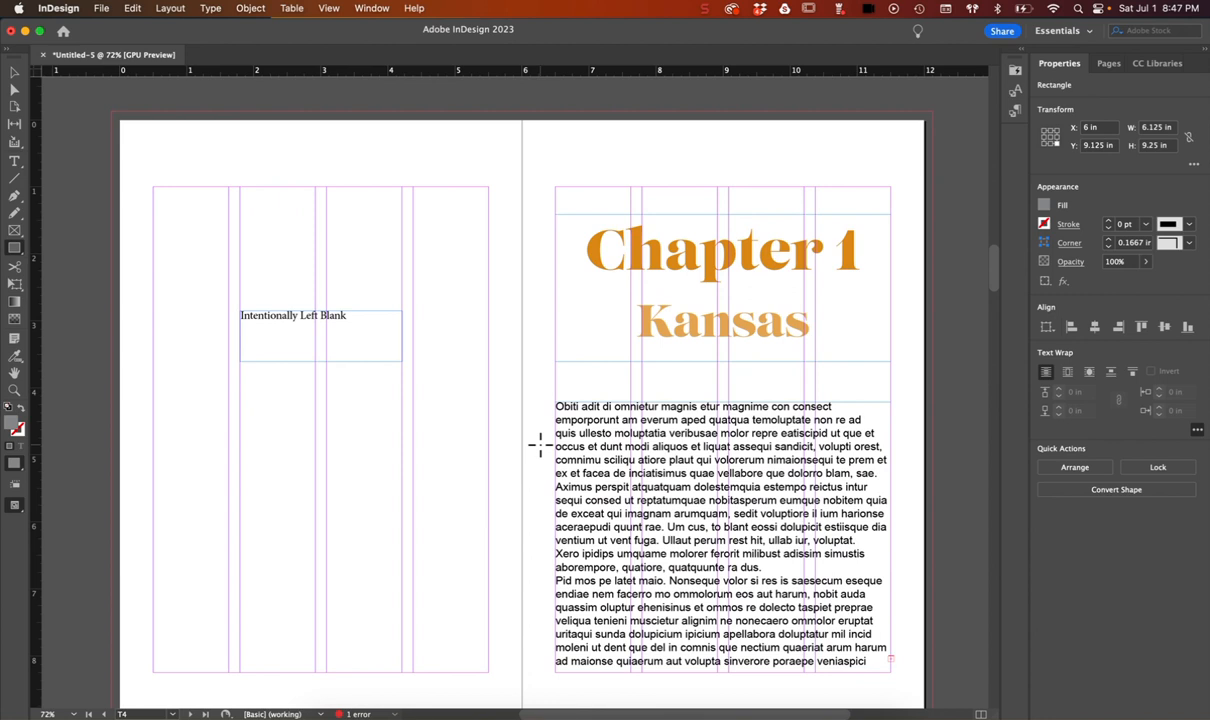
scroll(540, 445, "down", 3)
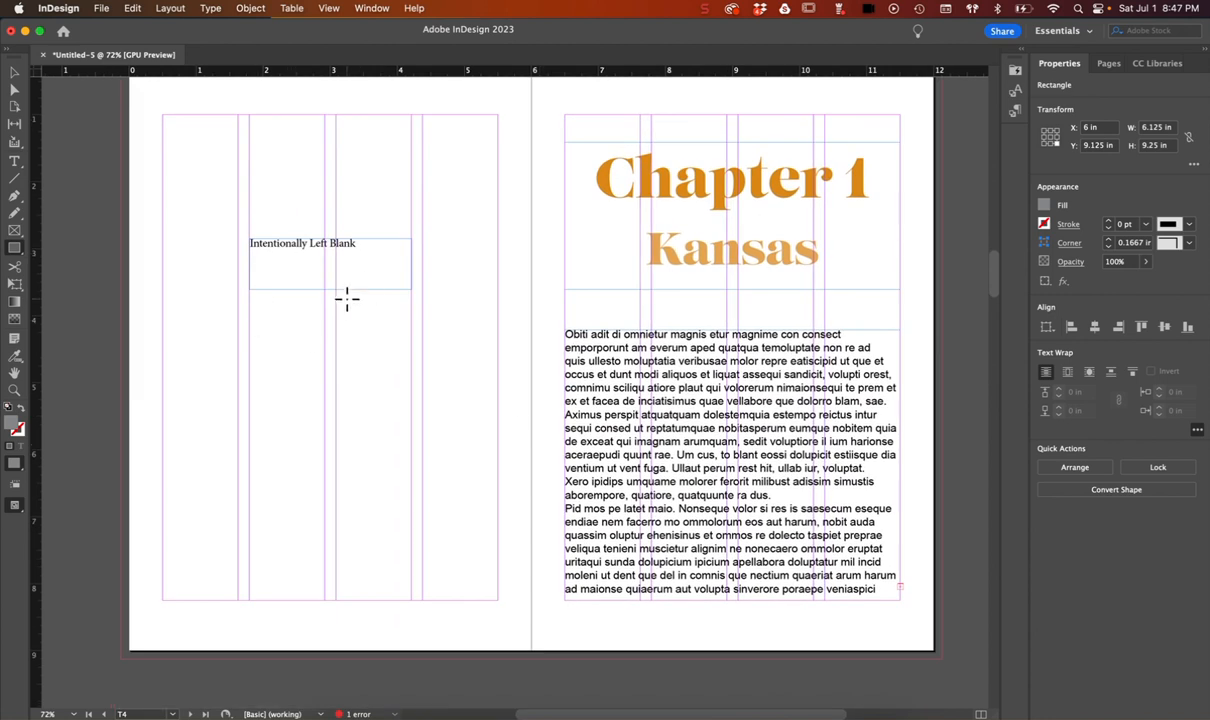
left_click(14, 72)
left_click(283, 290)
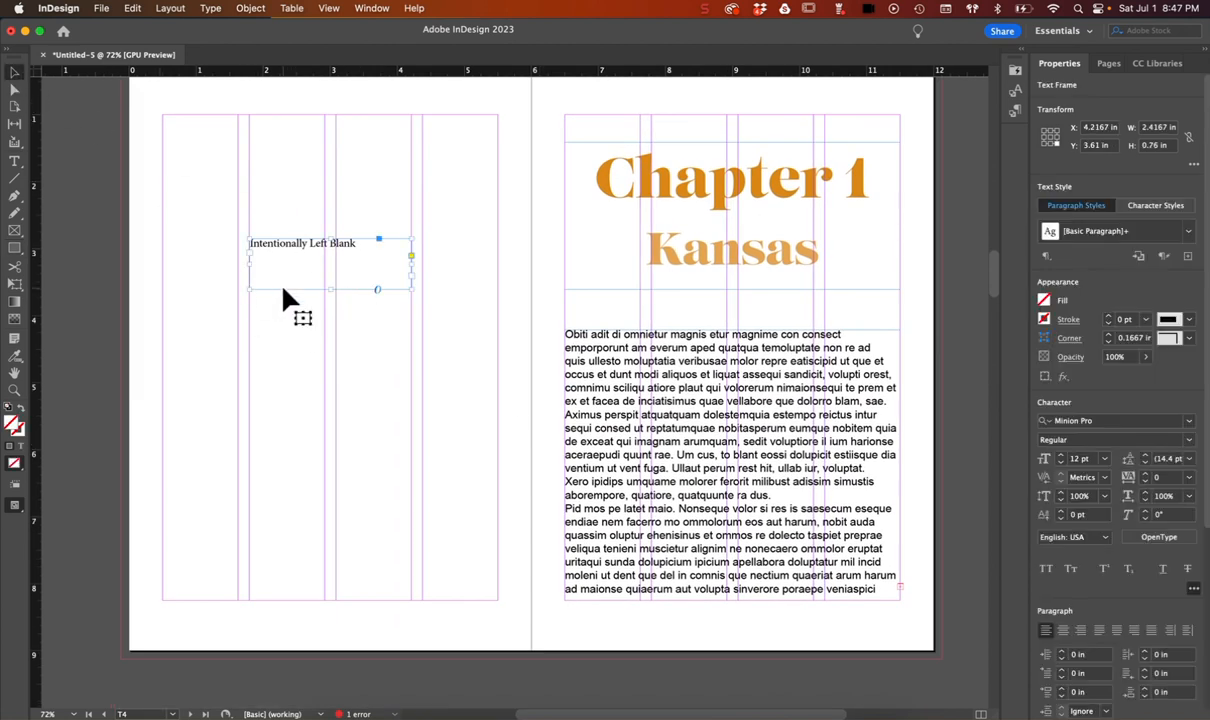
key("backslash")
key("Delete")
Open the A-Parent spread for editing
scroll(381, 356, "up", 2)
scroll(382, 356, "right", 2)
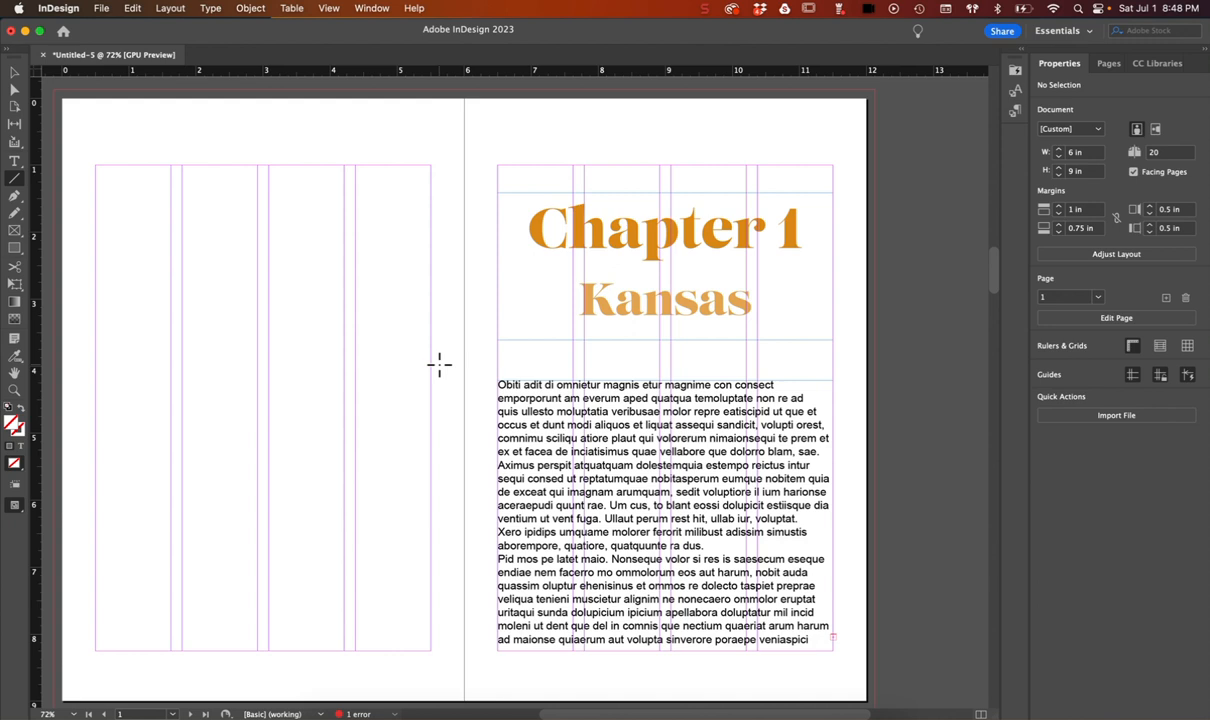
scroll(441, 364, "left", 2)
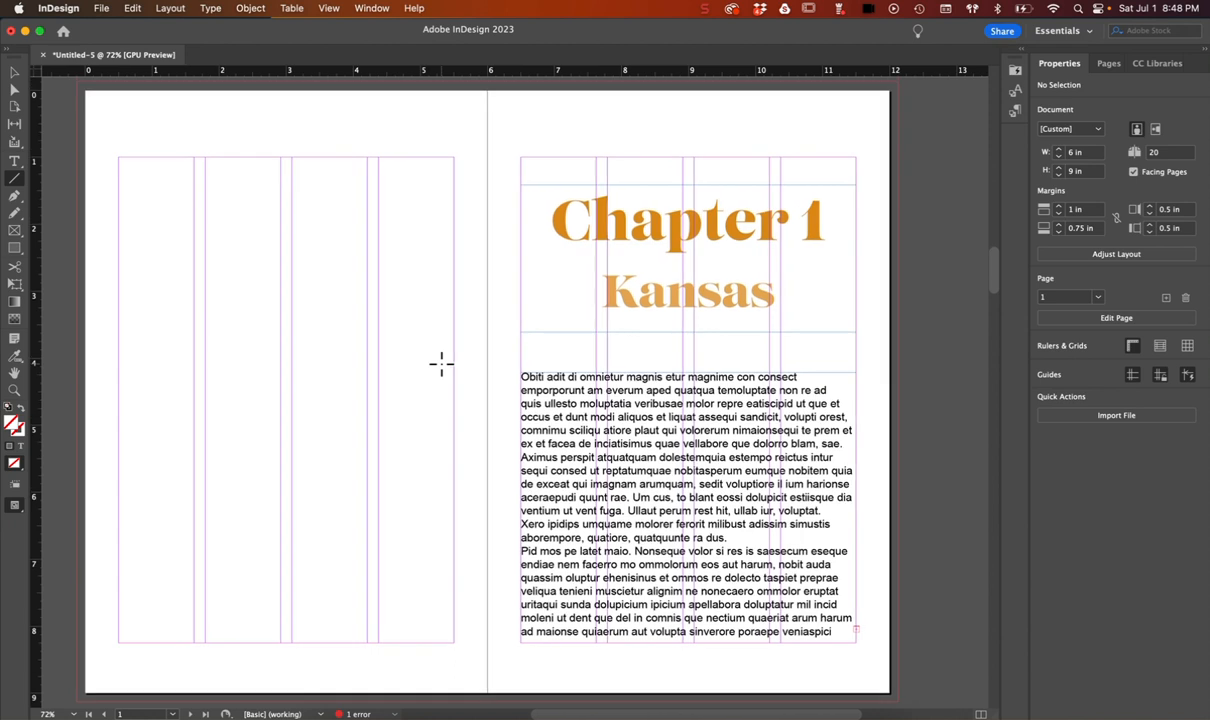
left_click(1108, 68)
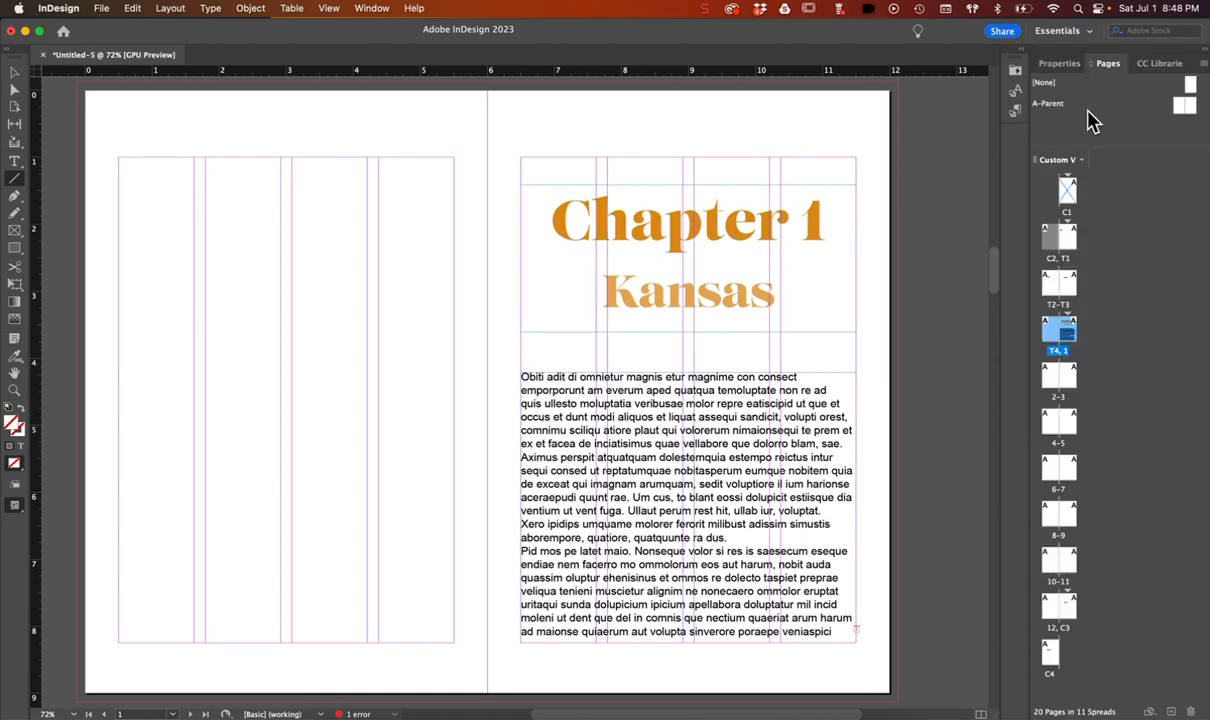
left_click(1088, 111)
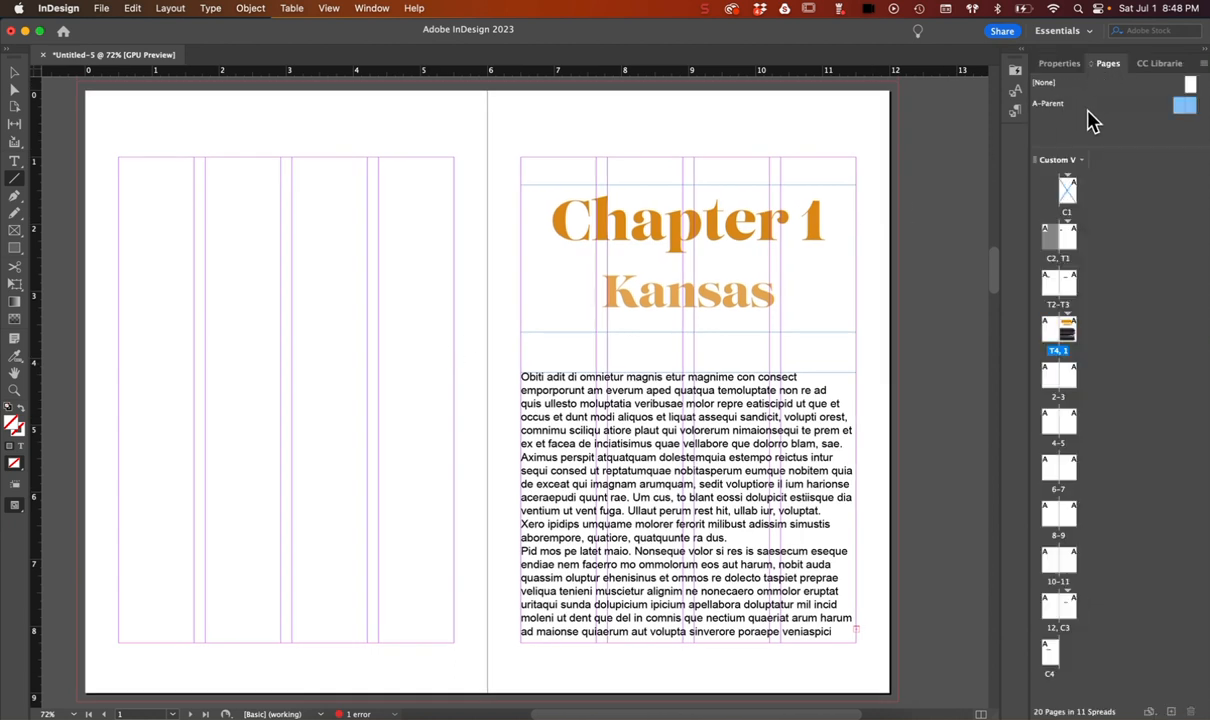
double_click(1188, 110)
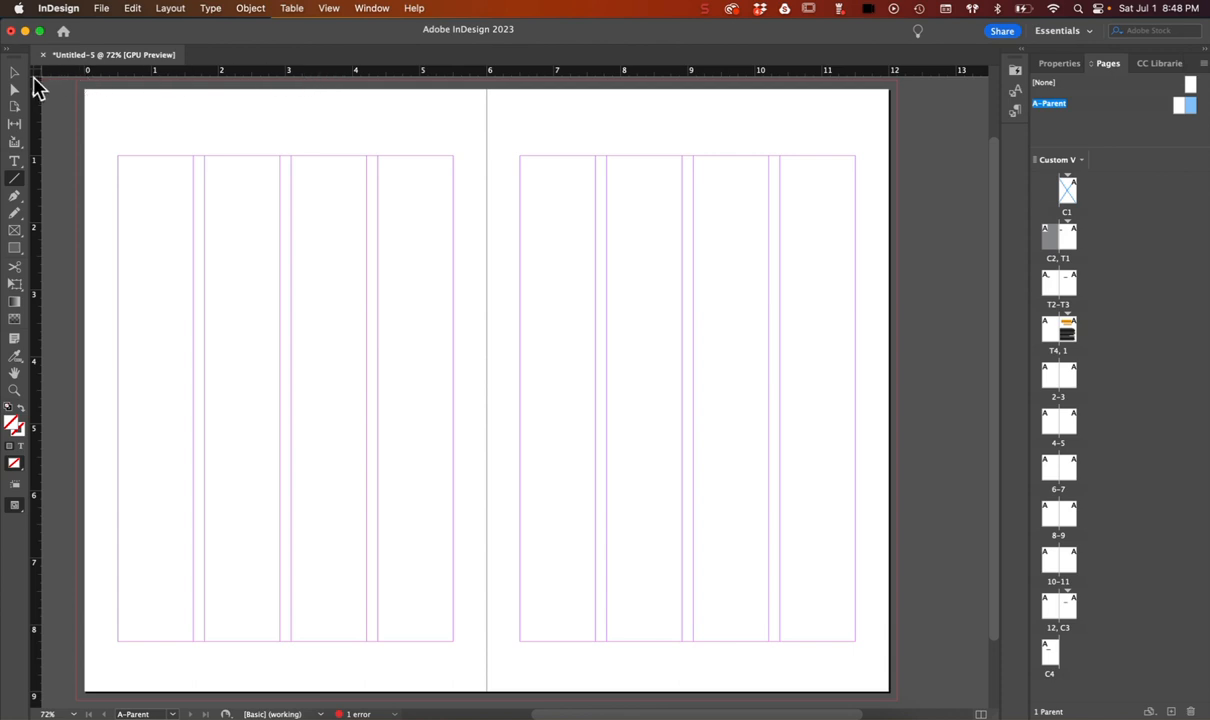
Place a horizontal ruler guide about 0.25 in below the top edge on each page of the A-Parent spread
left_click(334, 9)
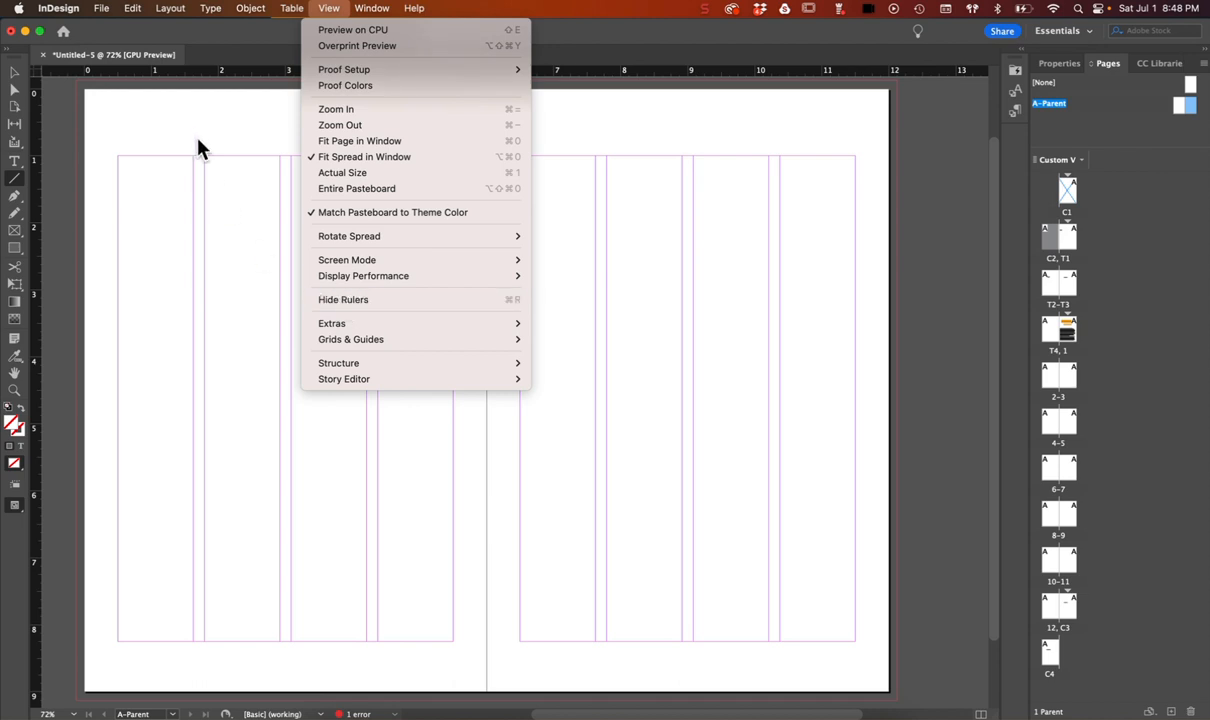
left_click(220, 79)
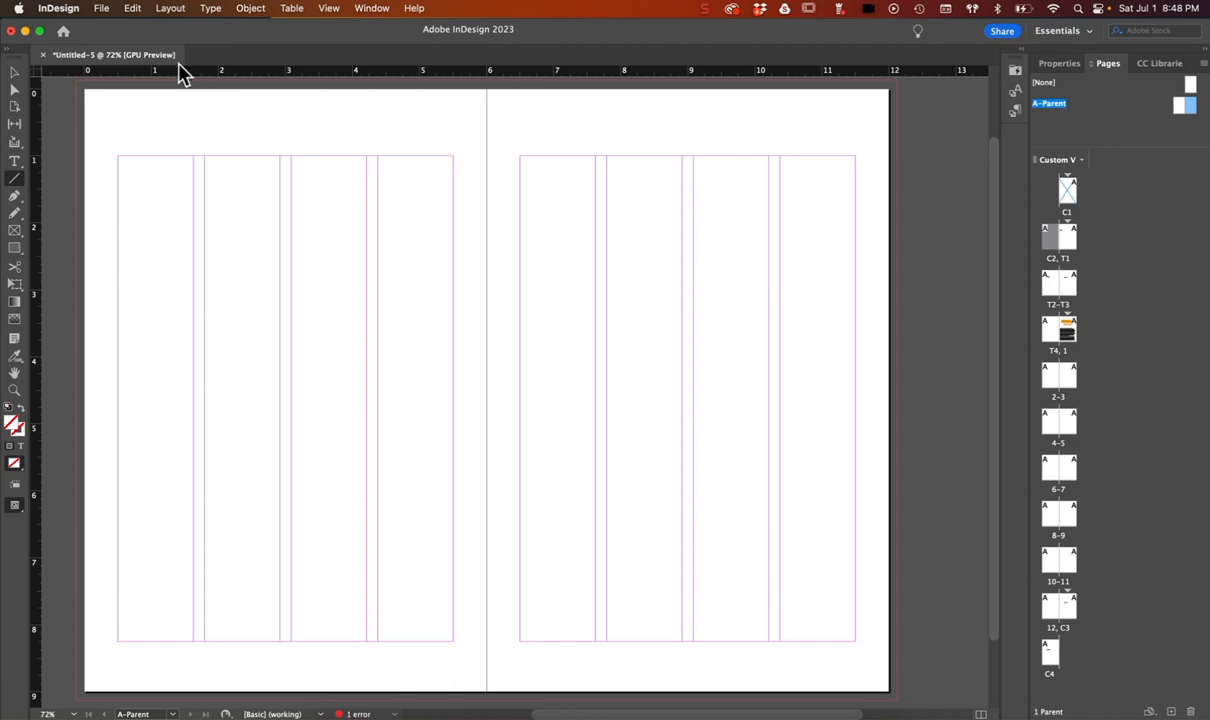
left_click_drag(172, 76, 165, 105)
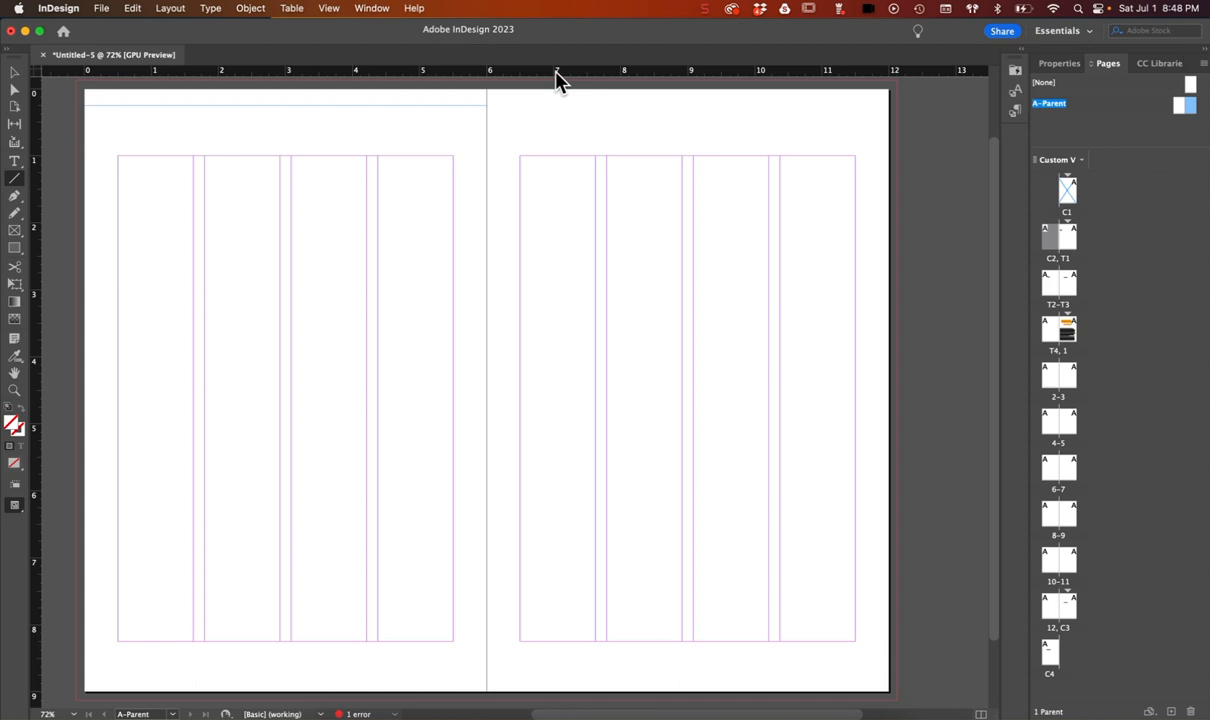
left_click_drag(535, 74, 532, 110)
Place a horizontal ruler guide at about 8.75 in, below the bottom margin, on each page of the A-Parent spread
scroll(473, 211, "down", 1)
scroll(473, 211, "down", 1)
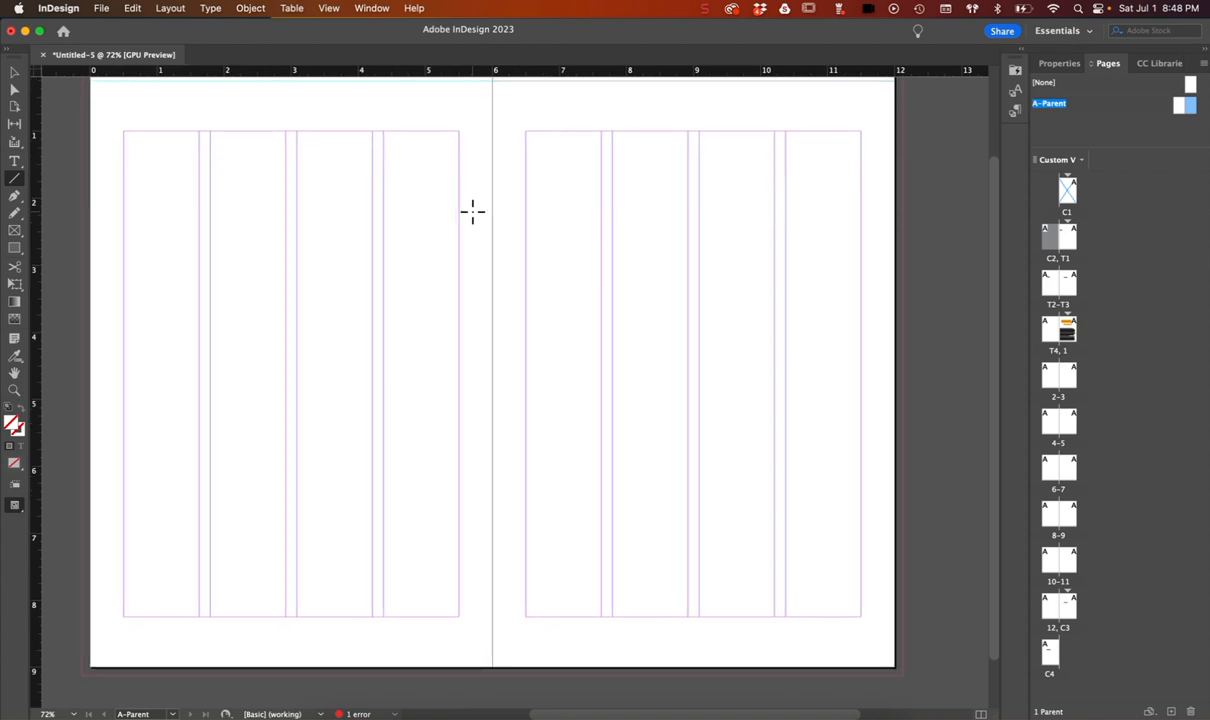
left_click_drag(179, 80, 172, 648)
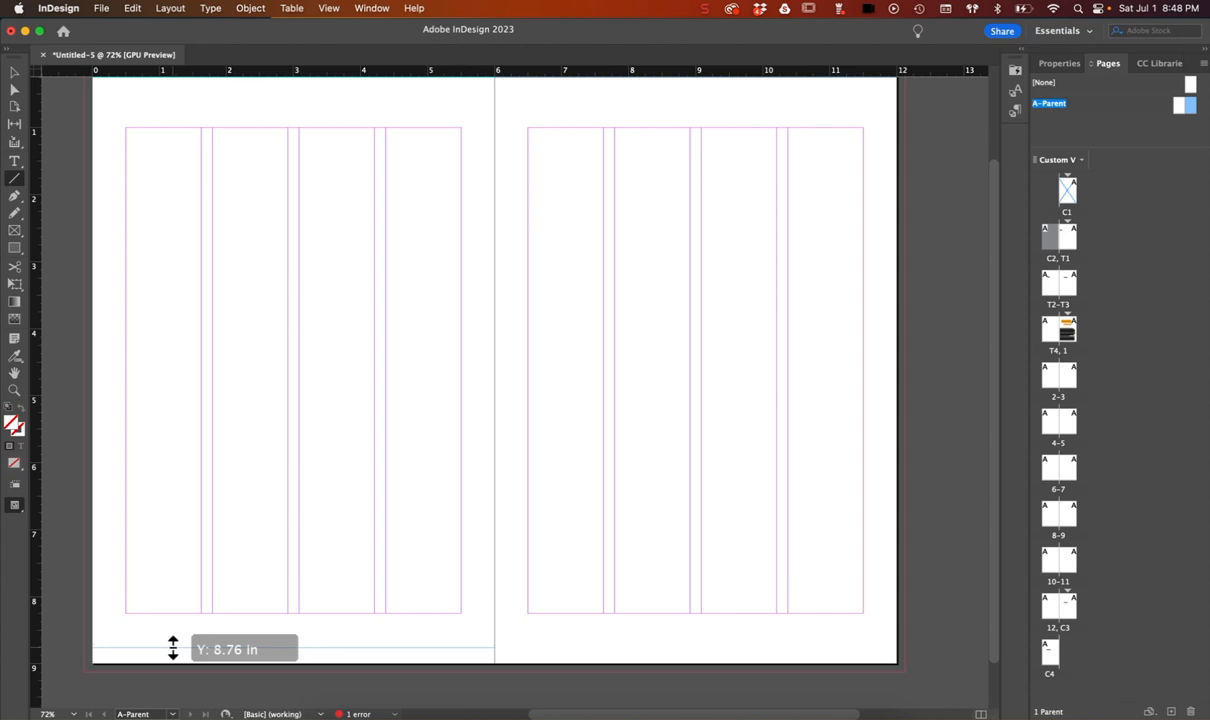
left_click_drag(172, 648, 170, 650)
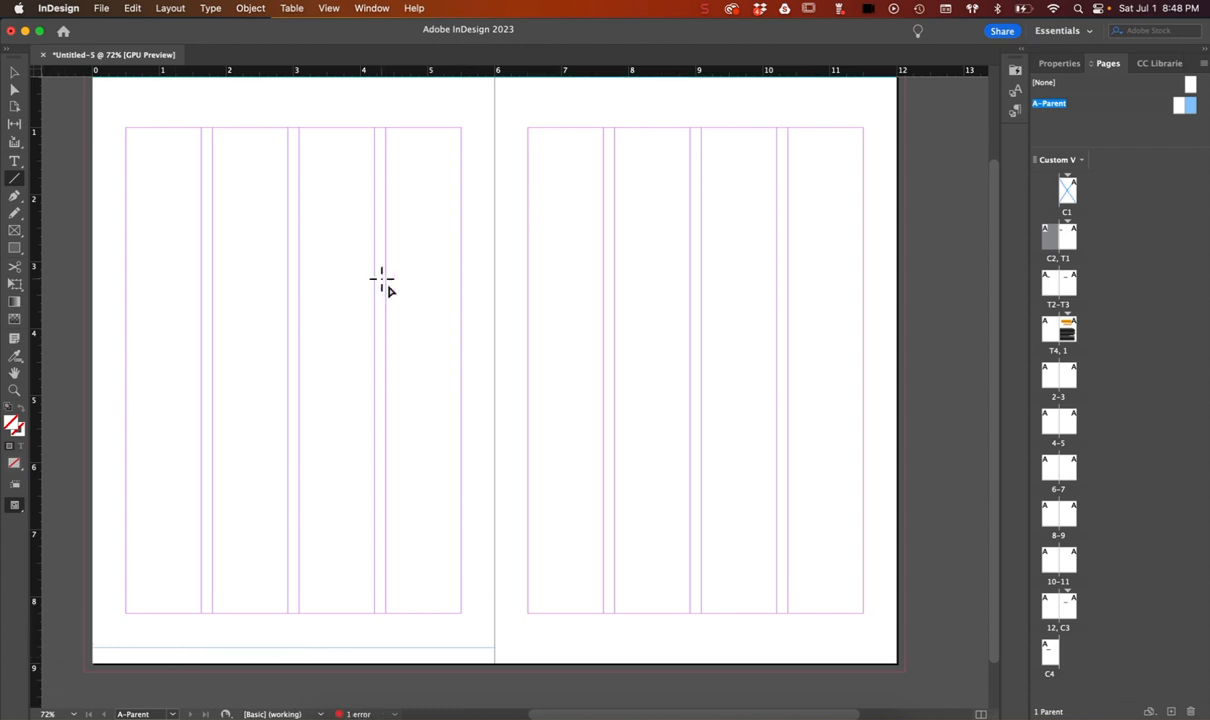
left_click_drag(597, 72, 556, 645)
key("Delete")
left_click_drag(594, 72, 572, 648)
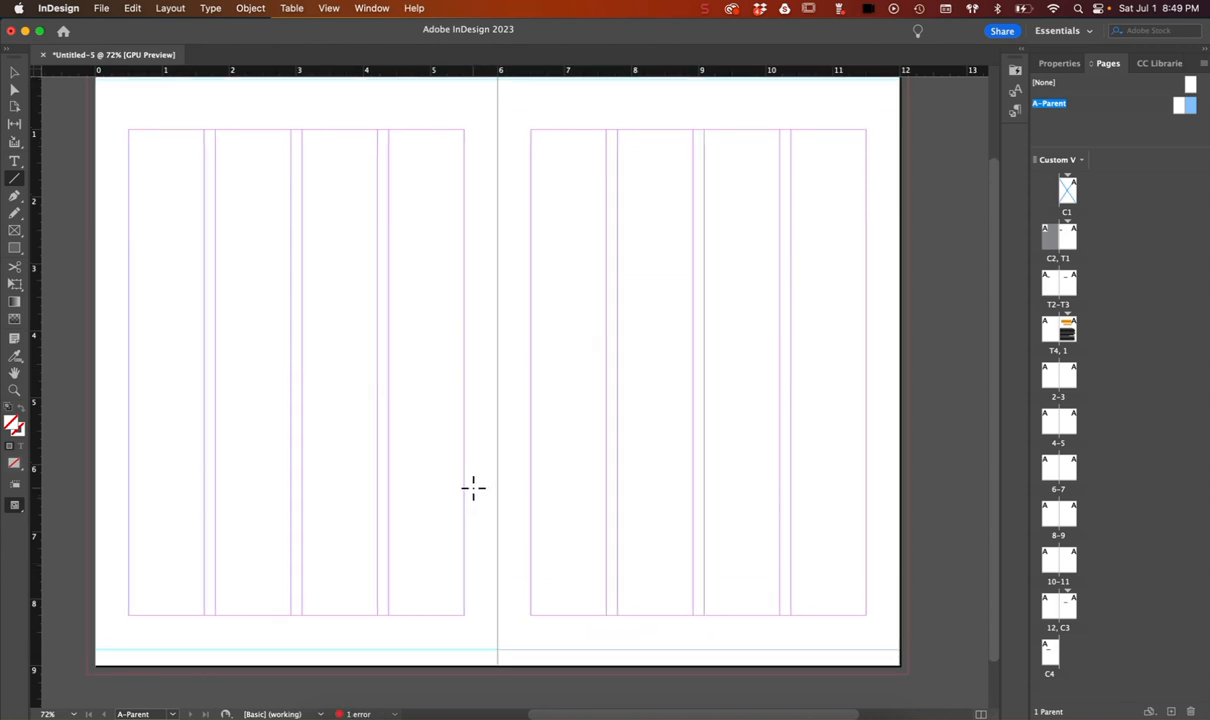
Draw a header text frame on the left A-Parent page, from the top guide and spanning the side margins, and show its text properties
scroll(474, 488, "up", 3)
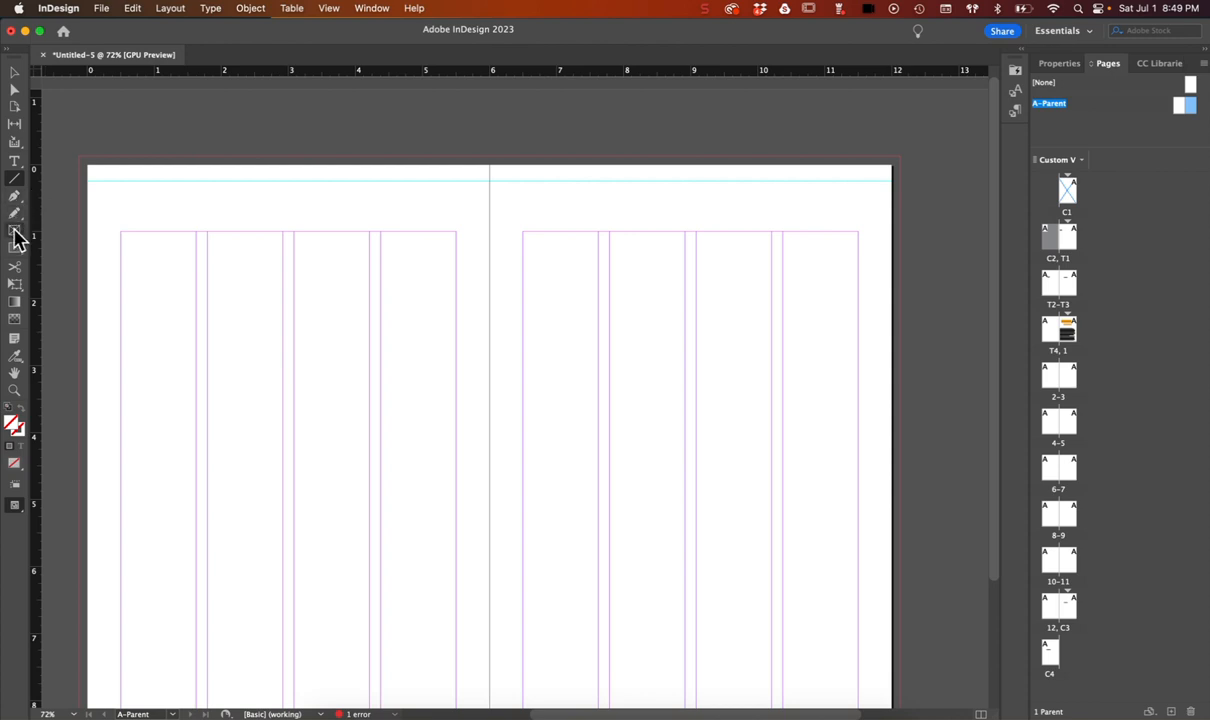
left_click(16, 162)
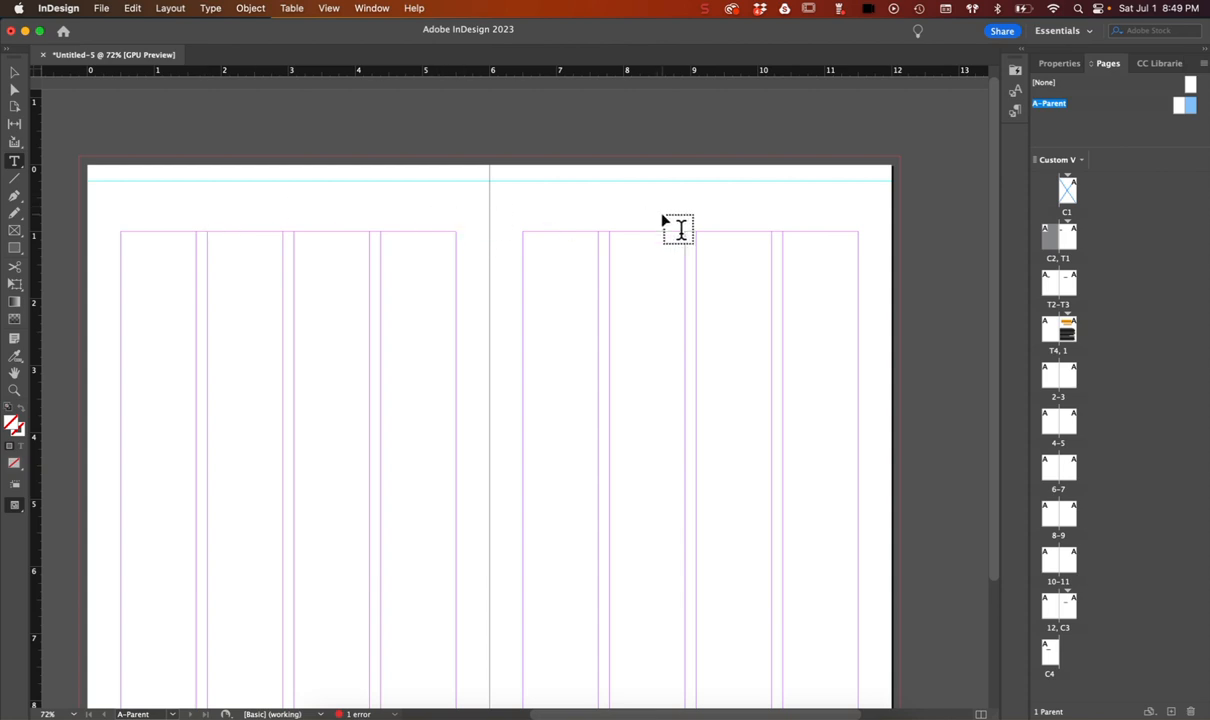
left_click(15, 248)
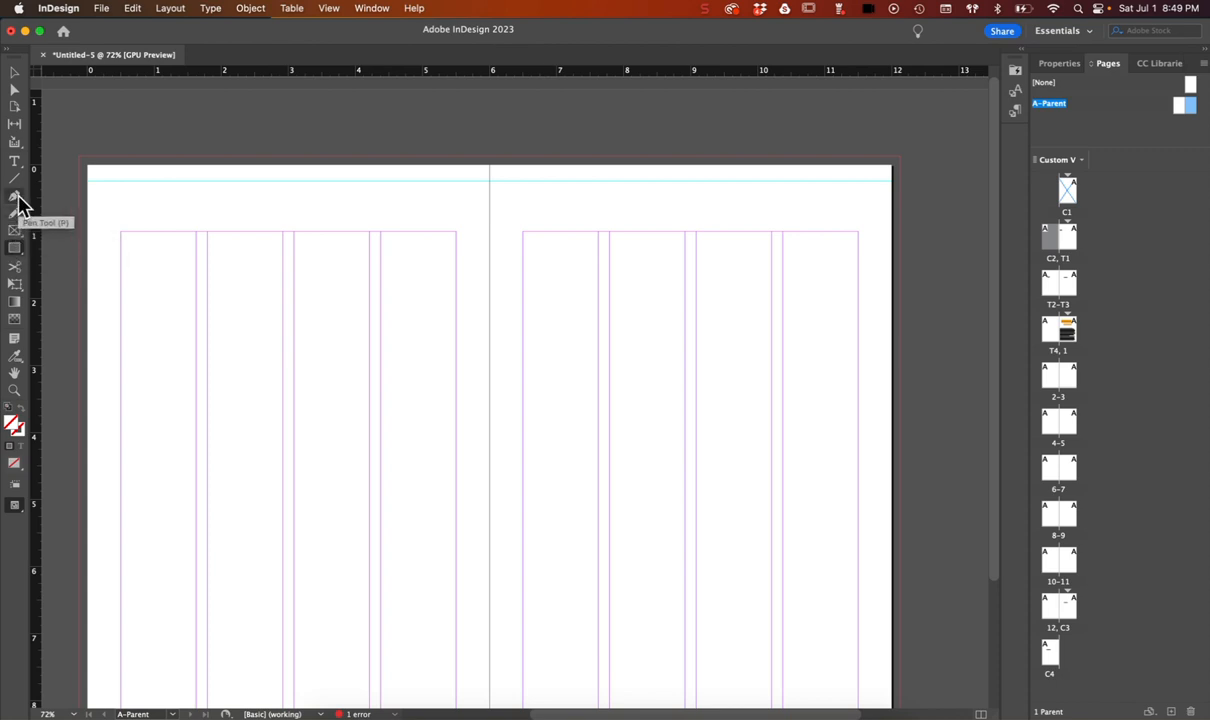
left_click(14, 161)
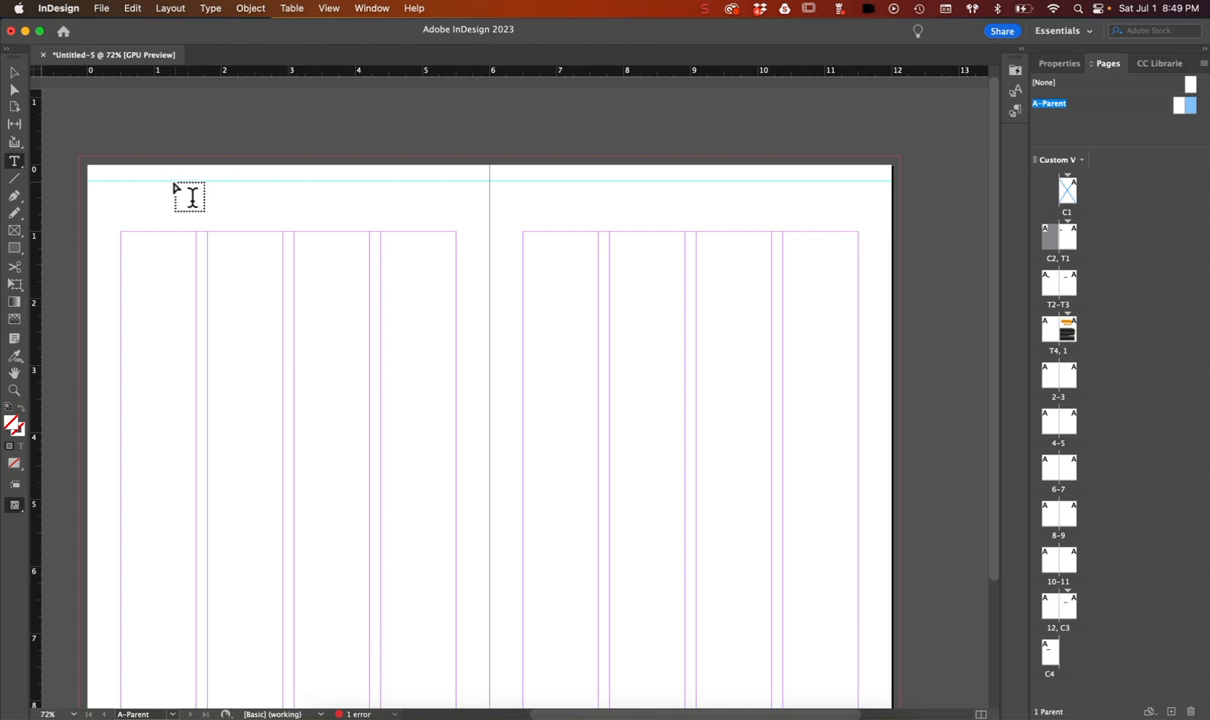
left_click_drag(120, 183, 455, 205)
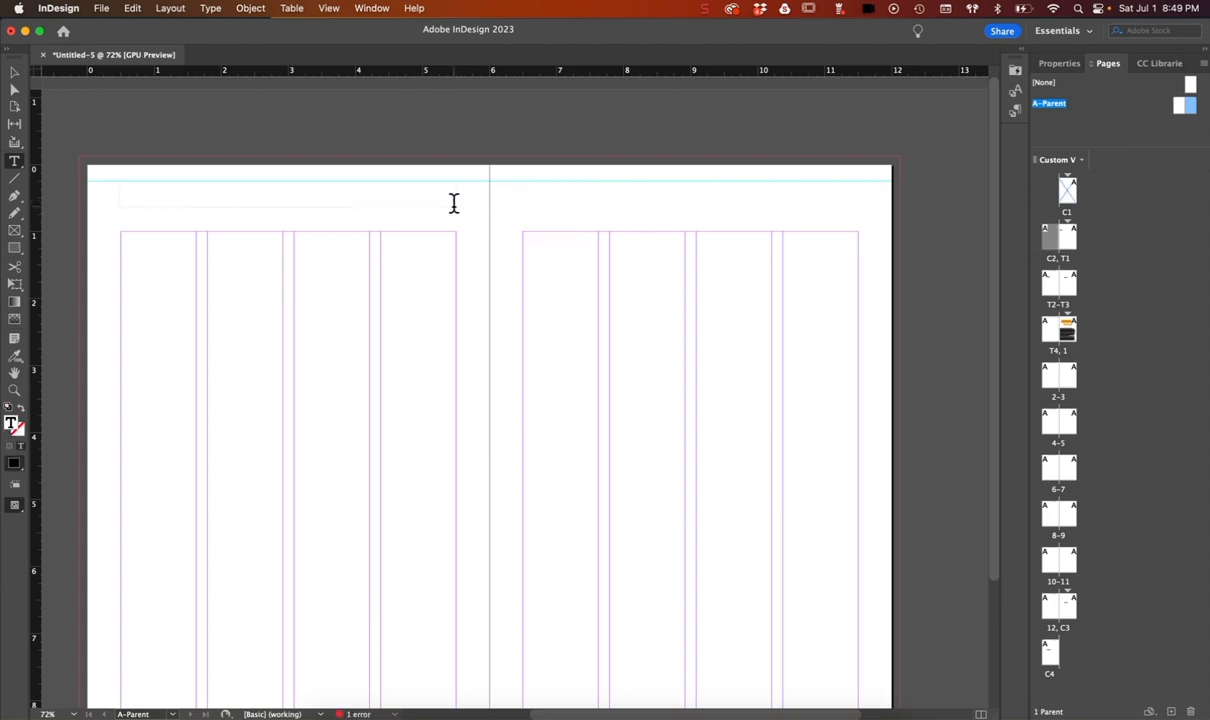
left_click(1057, 66)
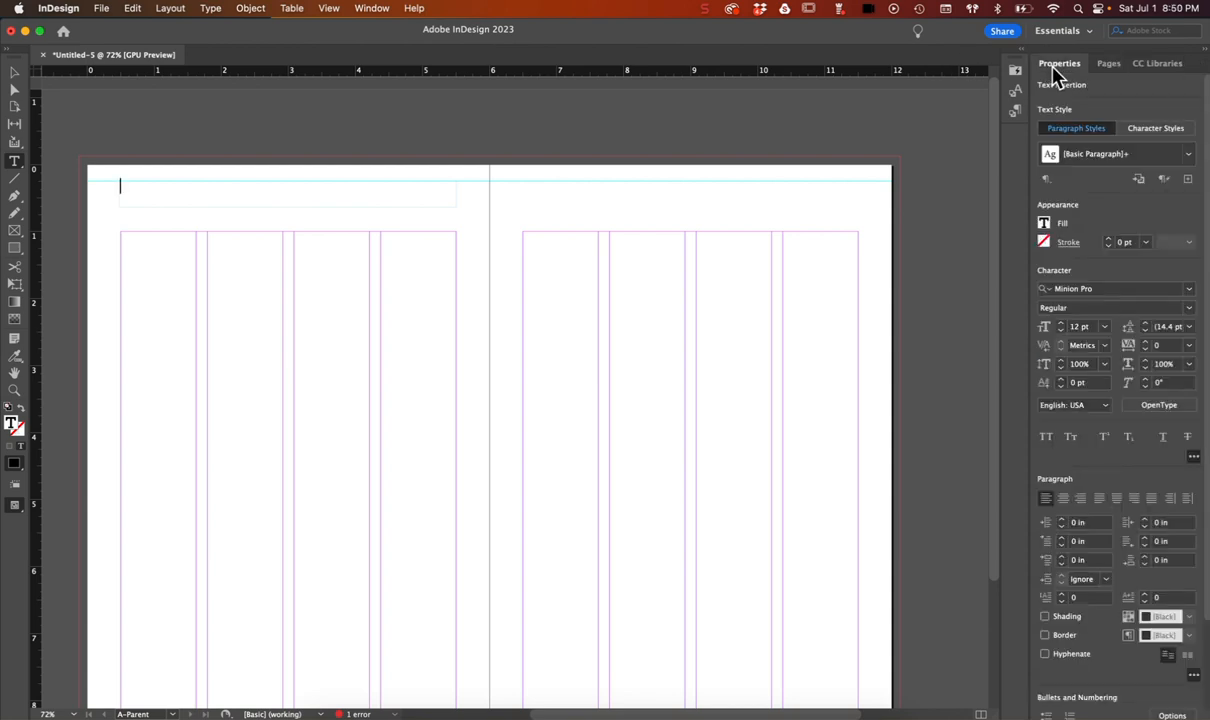
Apply the Body paragraph style to the text in the left header frame and centre it horizontally
left_click(1066, 500)
scroll(1117, 485, "down", 3)
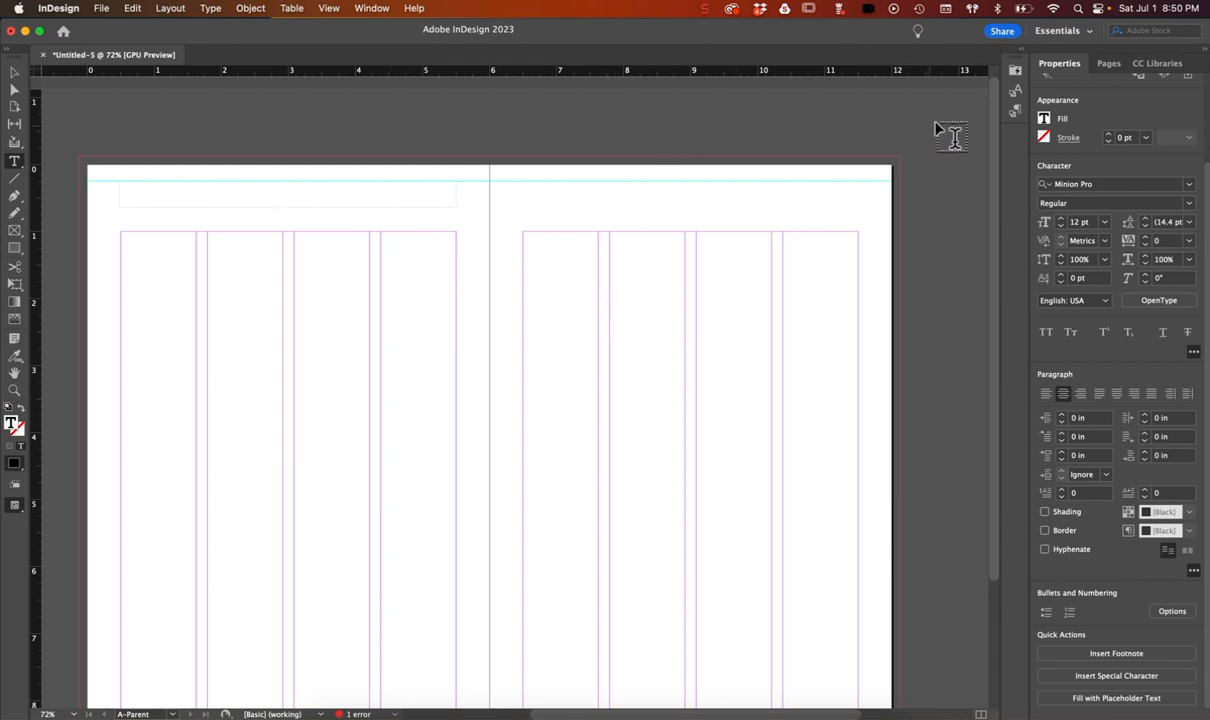
left_click(1015, 112)
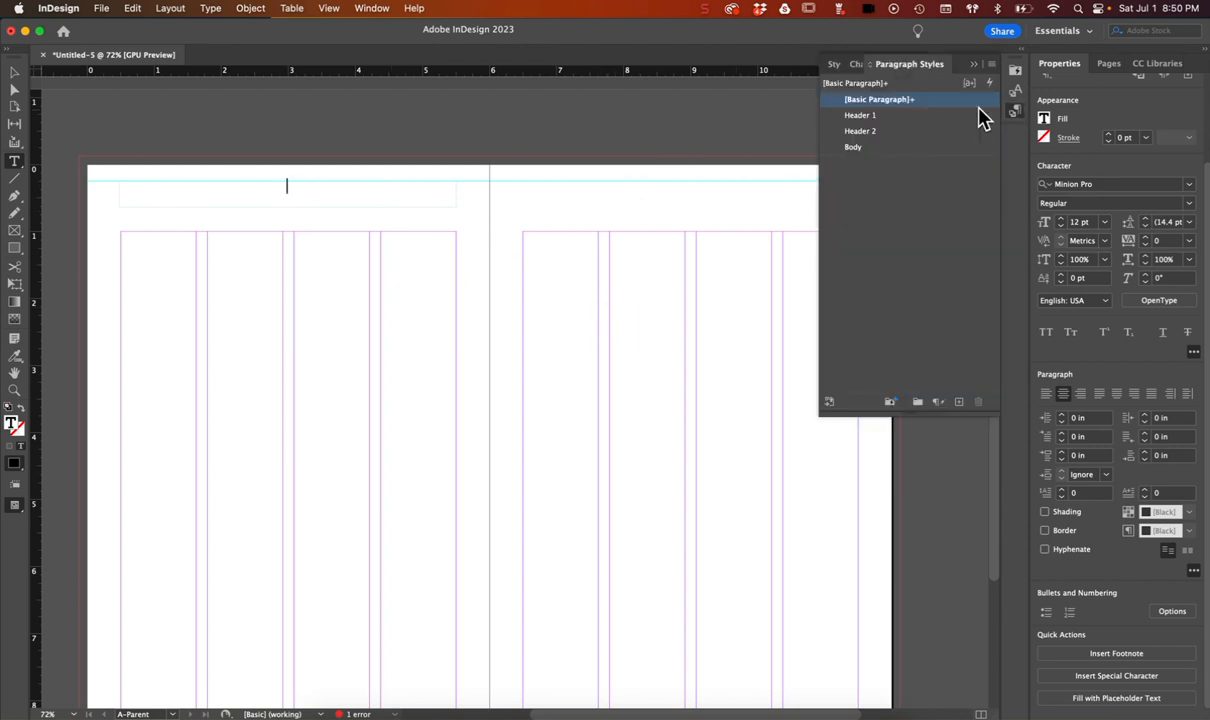
left_click(853, 148)
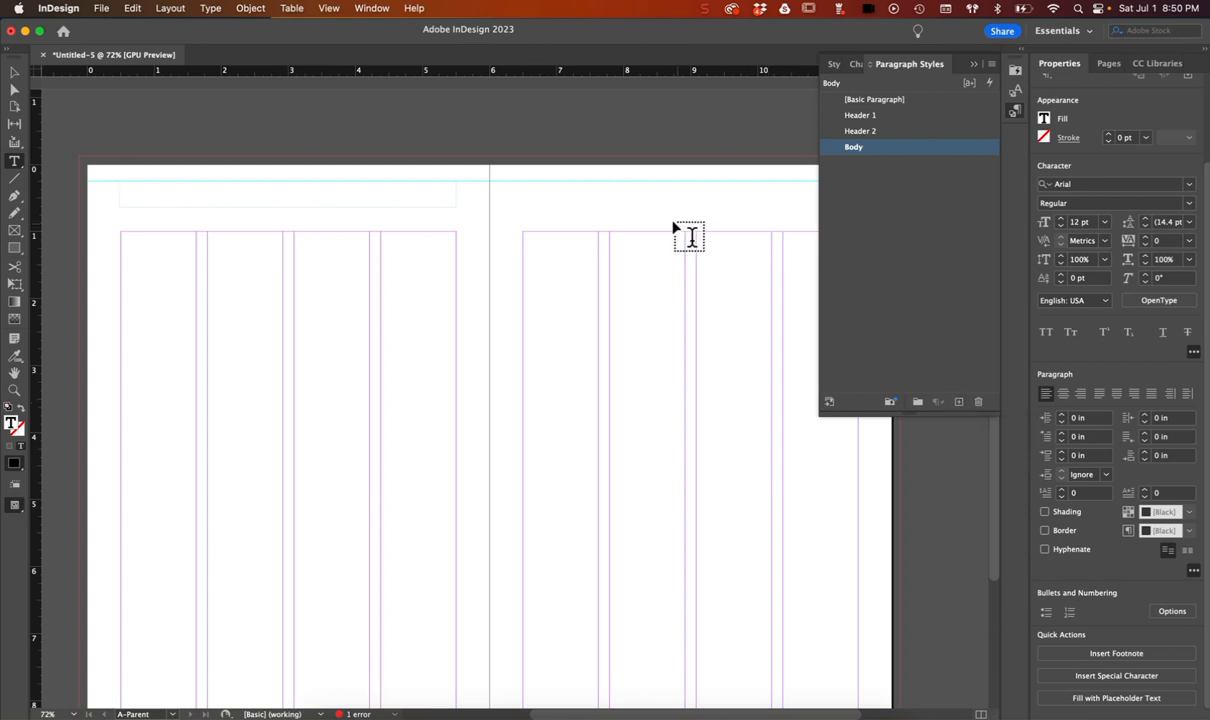
left_click(975, 65)
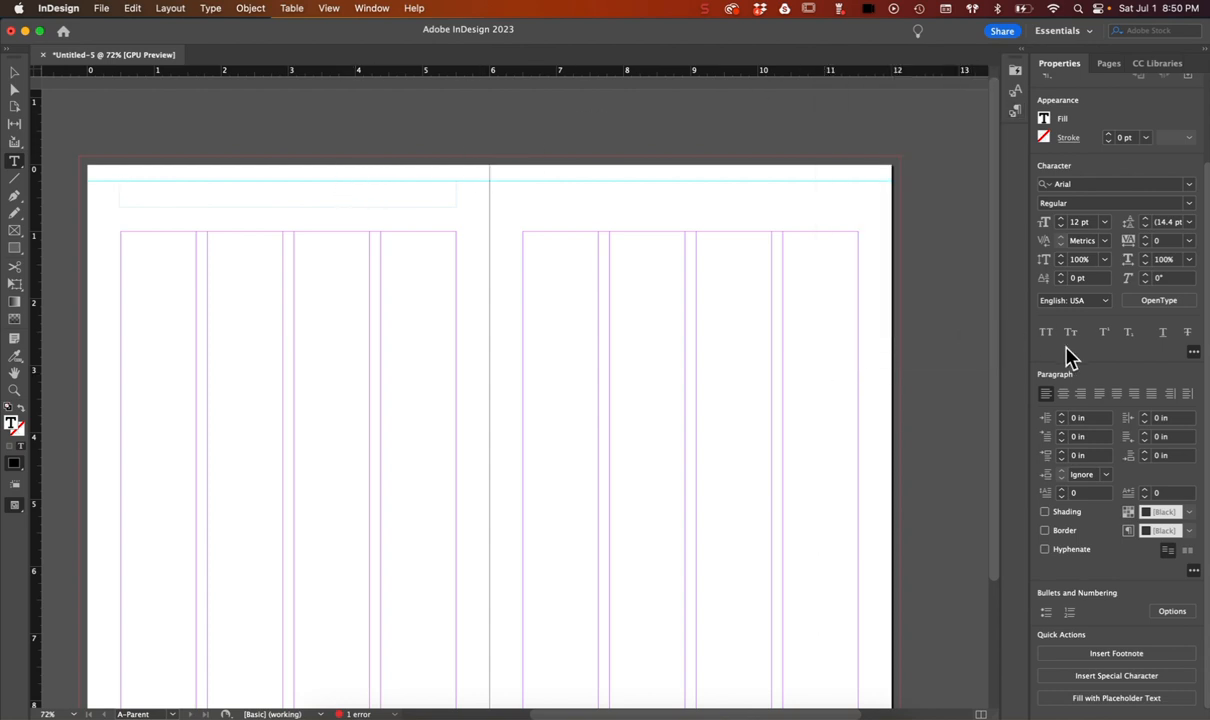
left_click(1064, 395)
Create a paragraph style based on the centred Body text and name it "Chapter Title in Heading"
left_click(1015, 110)
left_click(958, 405)
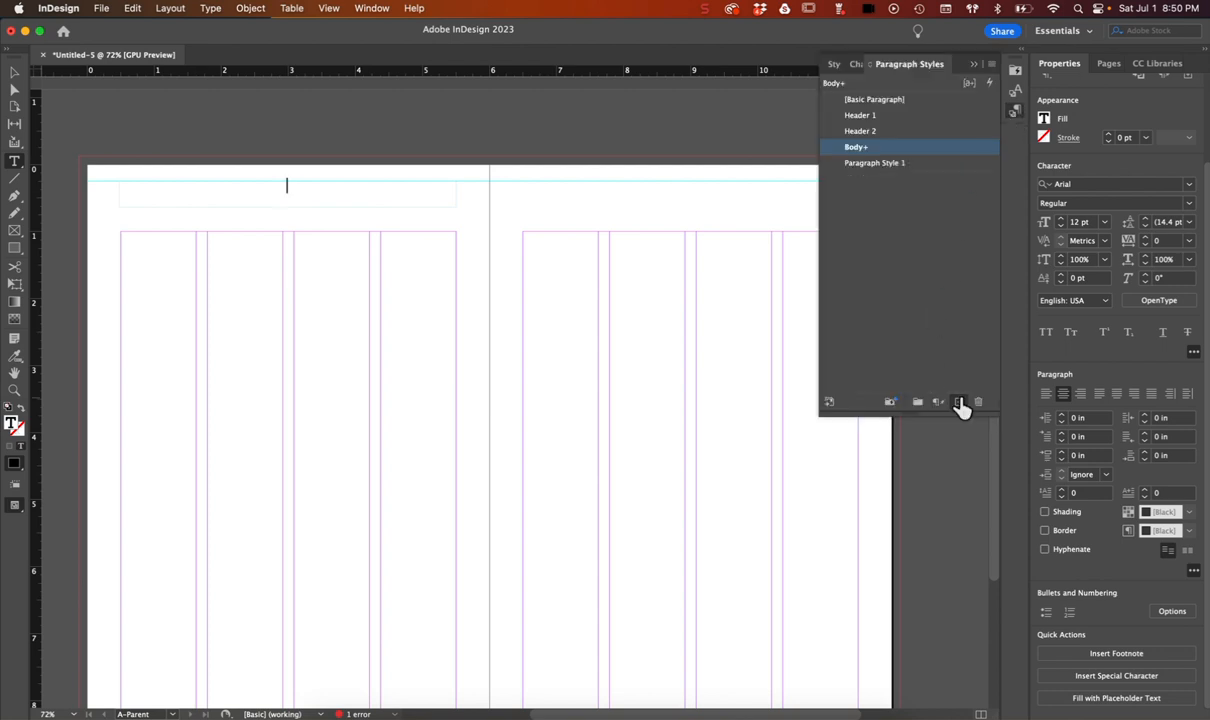
double_click(887, 166)
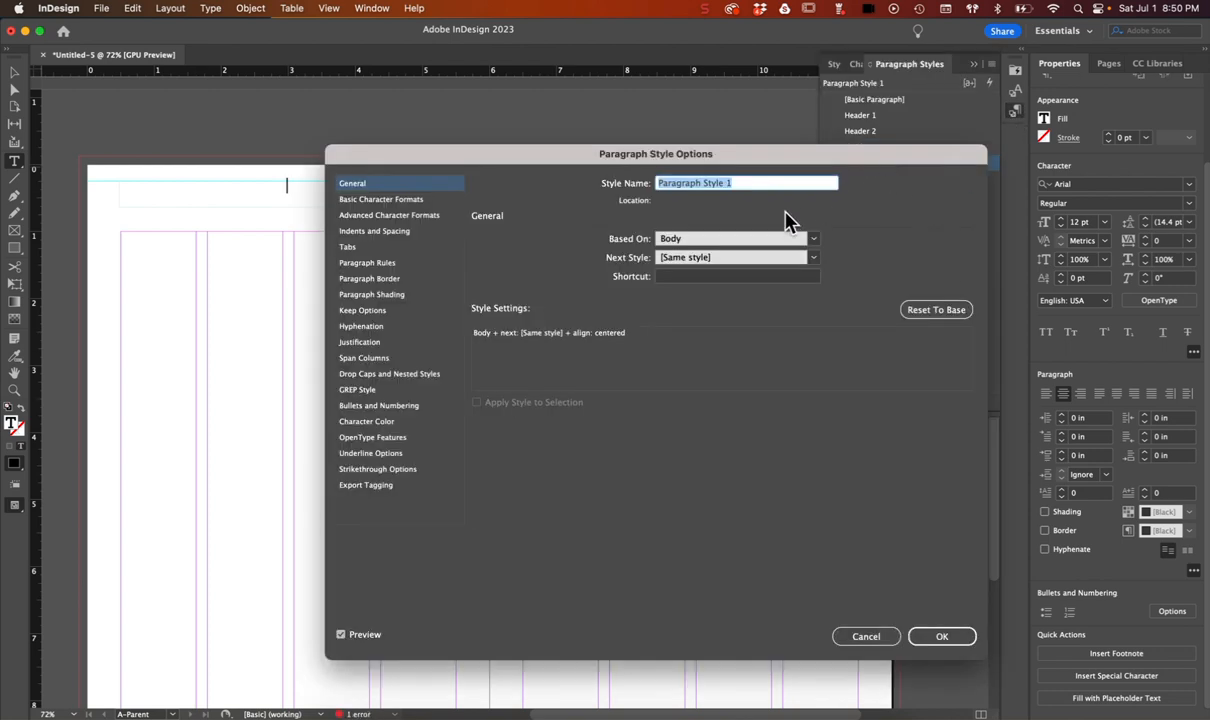
type("Header")
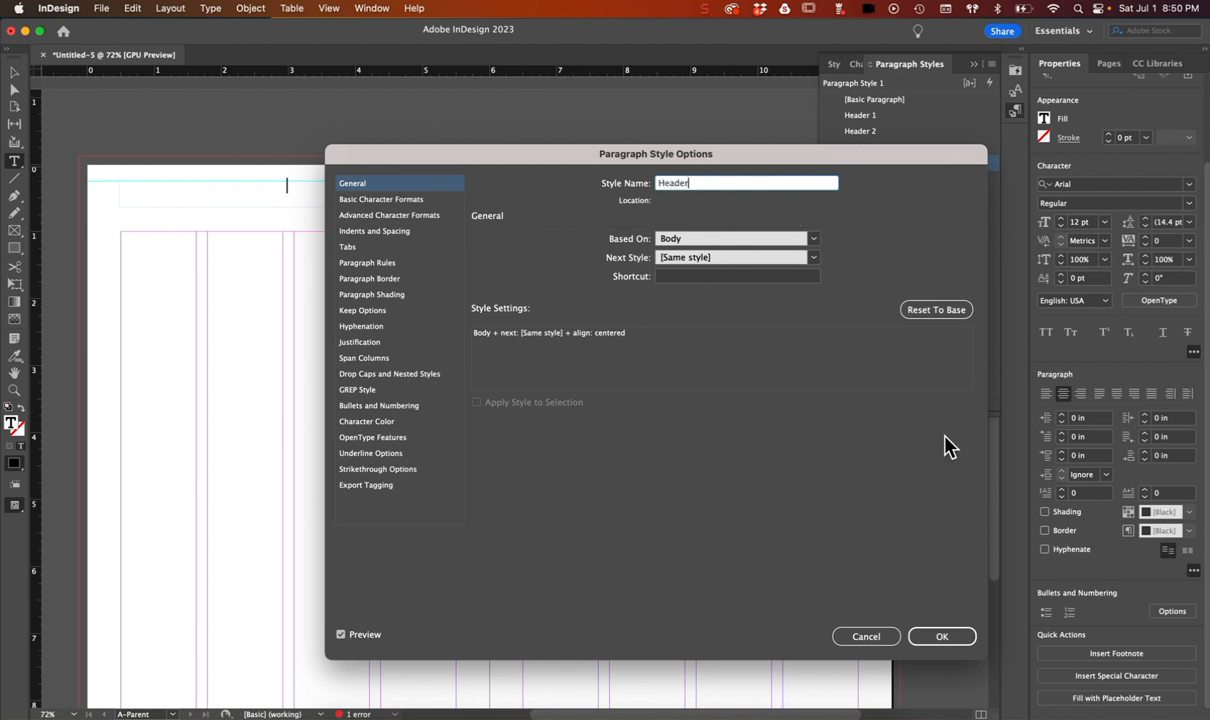
key("BackSpace")
left_click(940, 636)
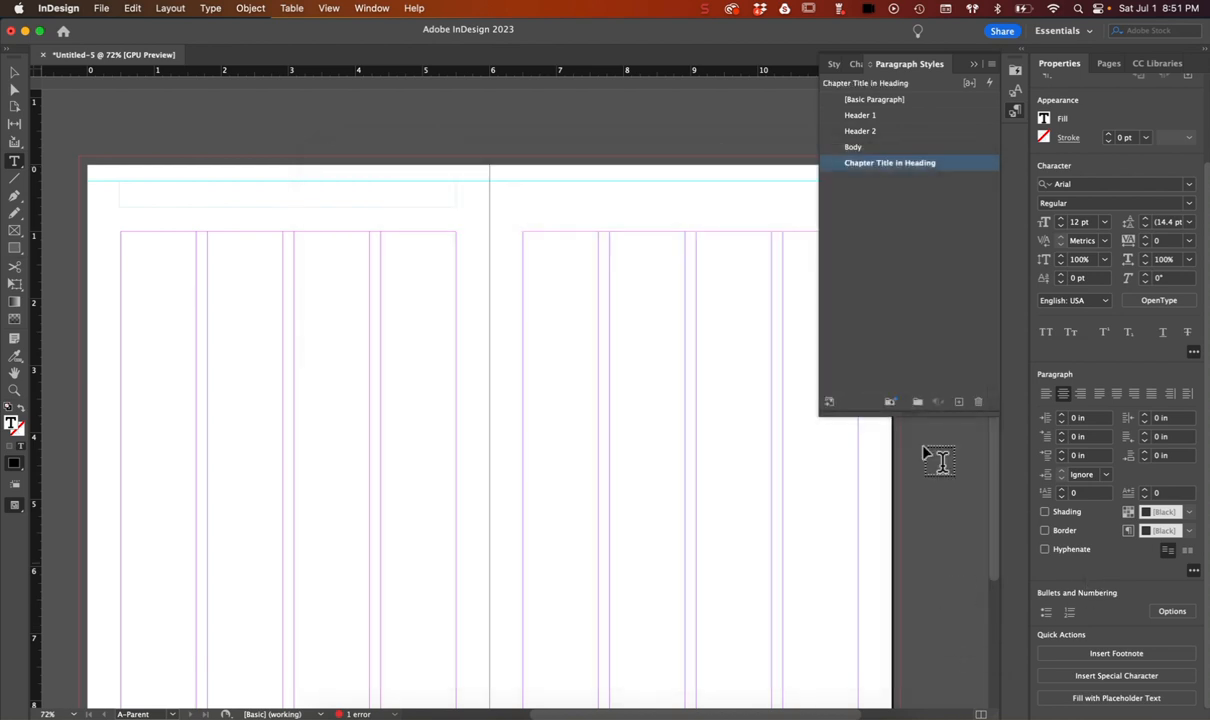
left_click(975, 65)
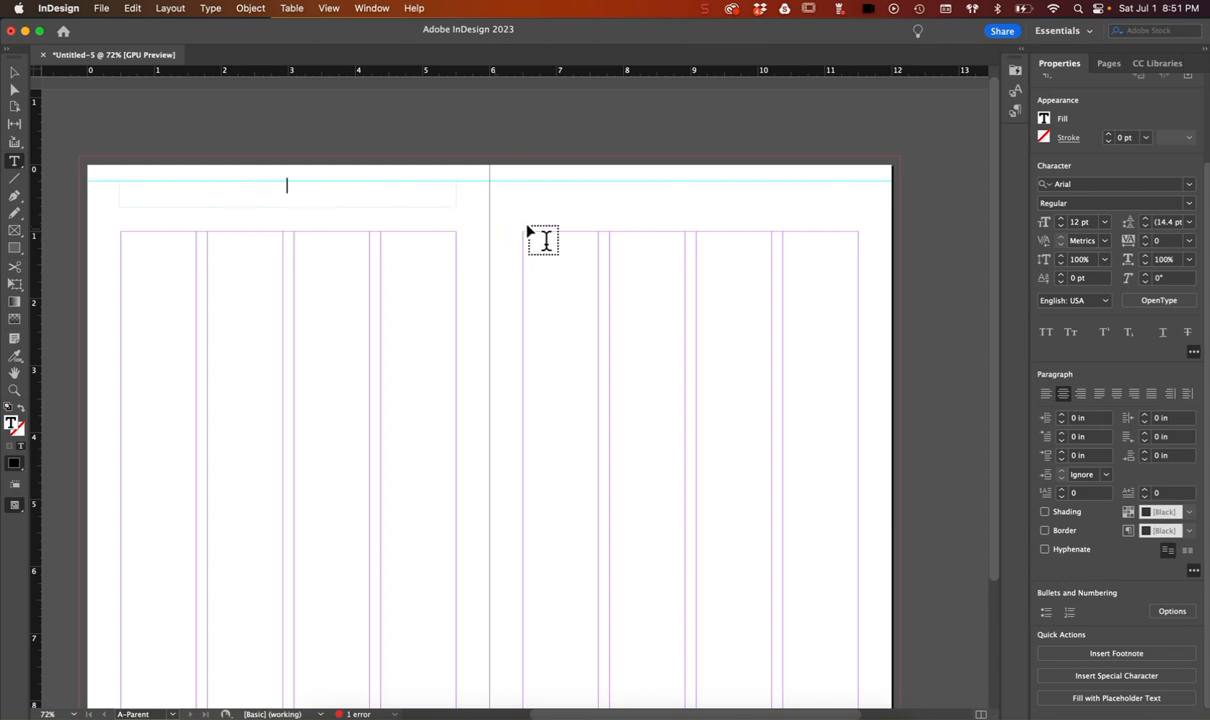
Set the left header text frame's vertical justification to Bottom
left_click(14, 74)
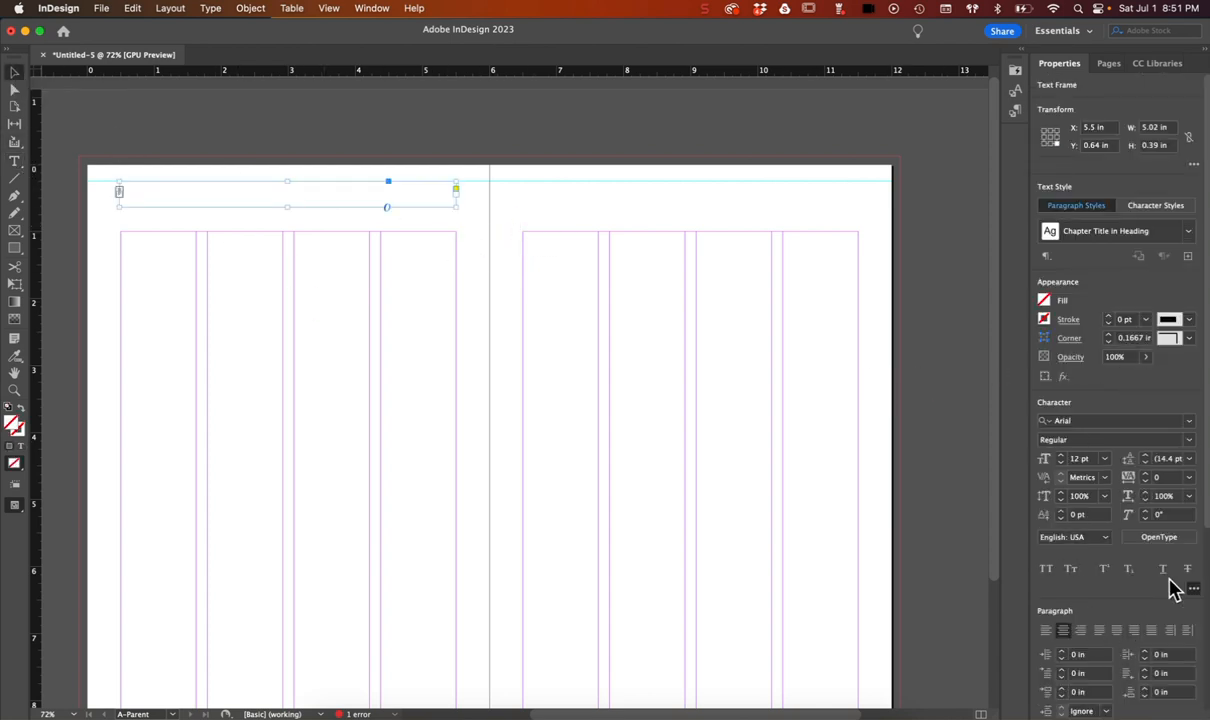
scroll(1204, 497, "down", 5)
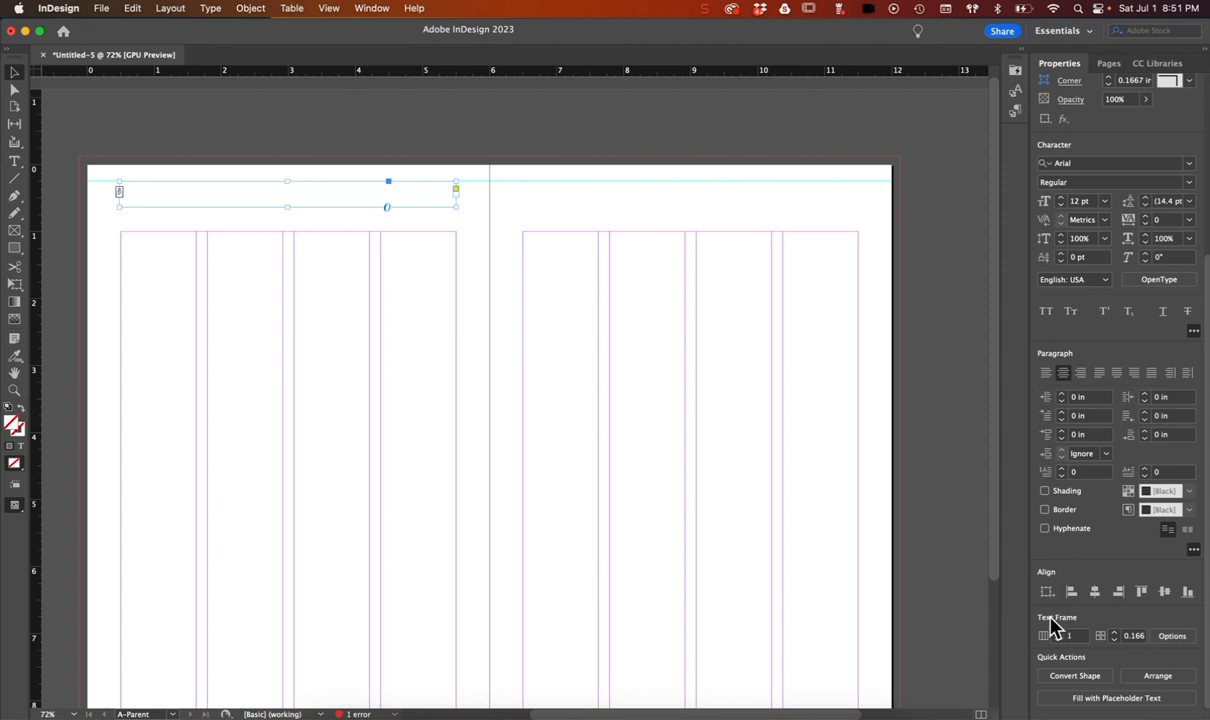
left_click(1176, 637)
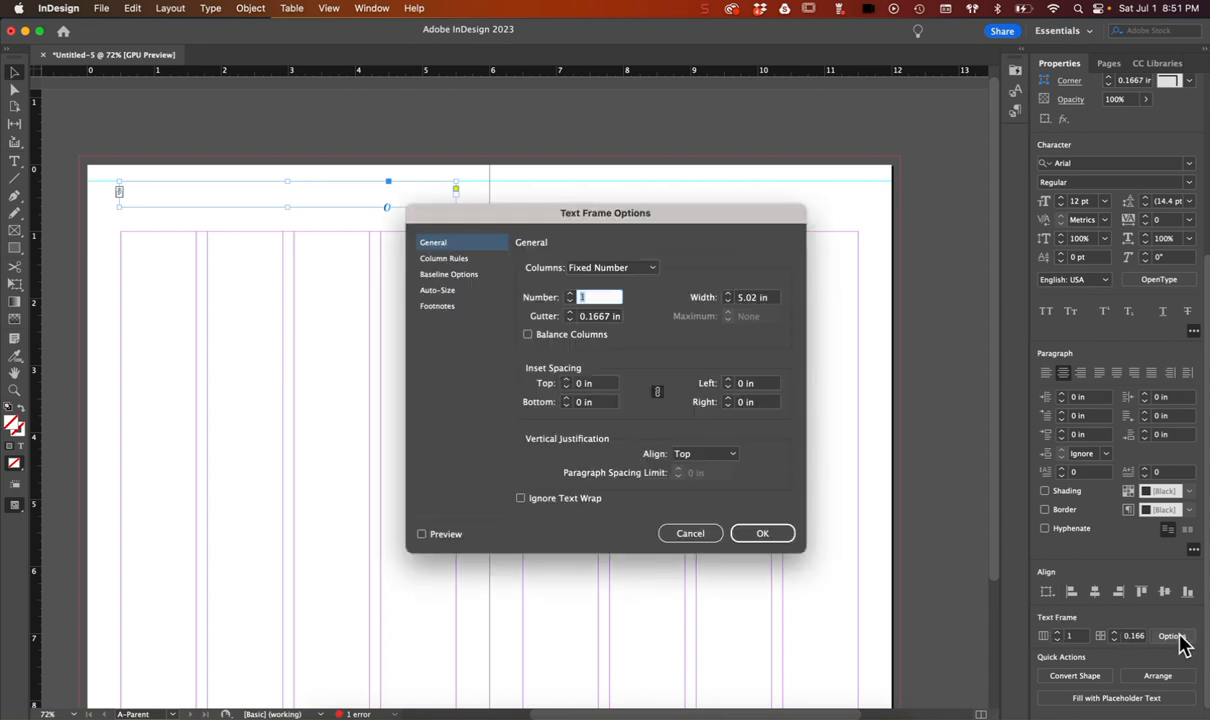
left_click(726, 457)
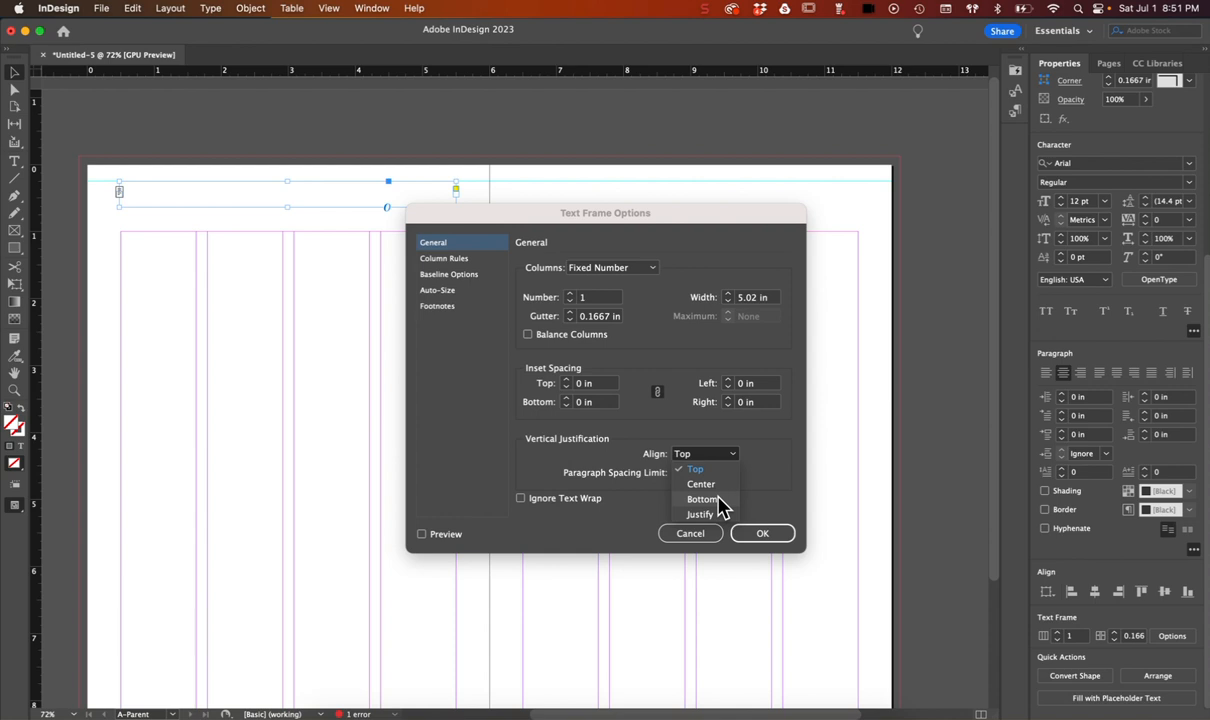
left_click(718, 500)
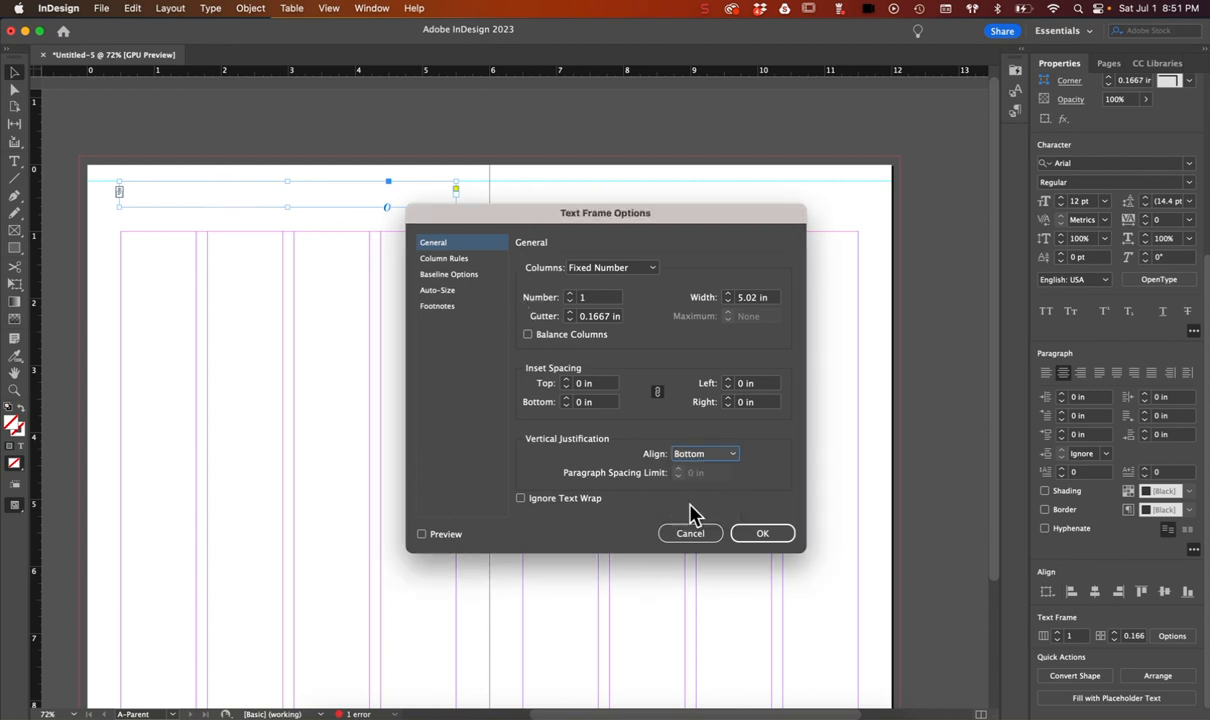
left_click(762, 533)
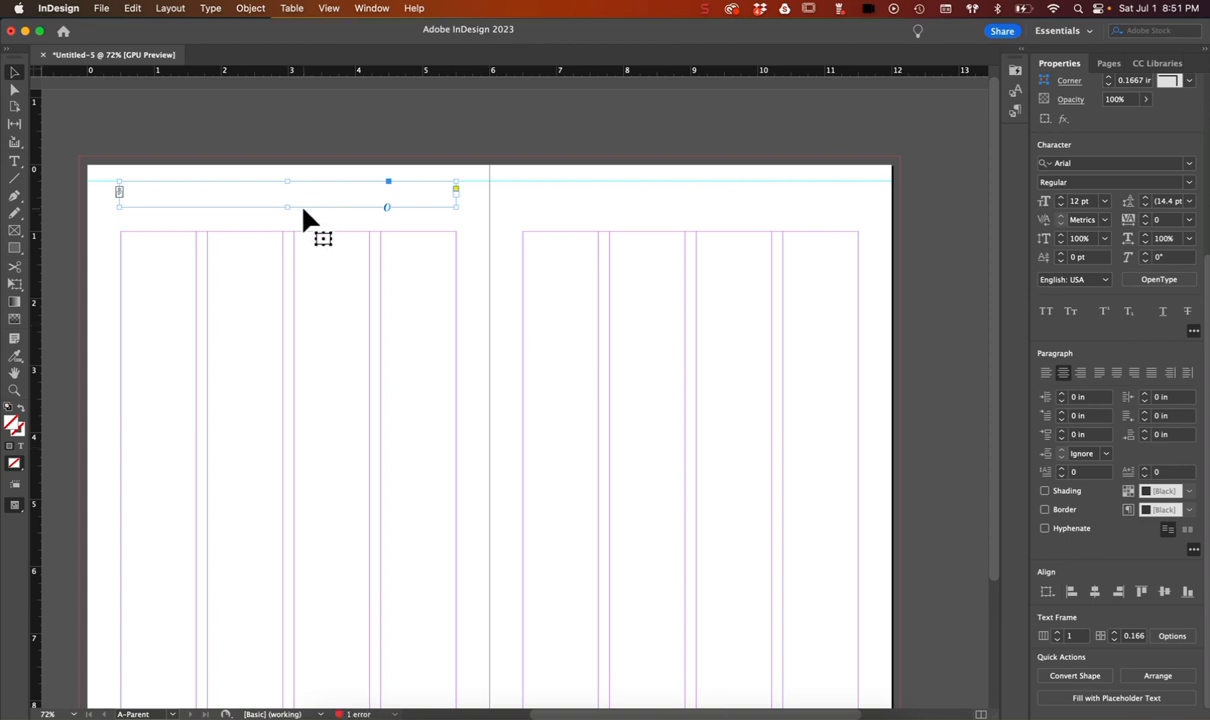
Duplicate the header text frame onto the right A-Parent page, at the same height and between the side margins
left_click(14, 161)
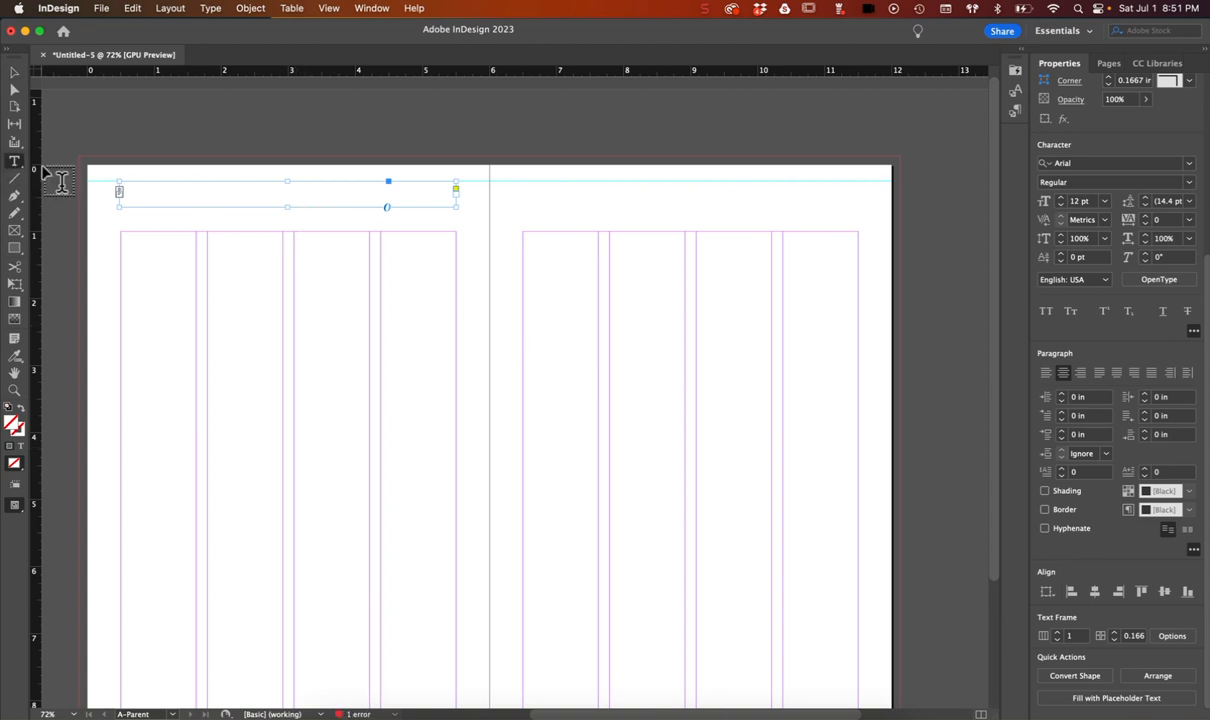
left_click(208, 196)
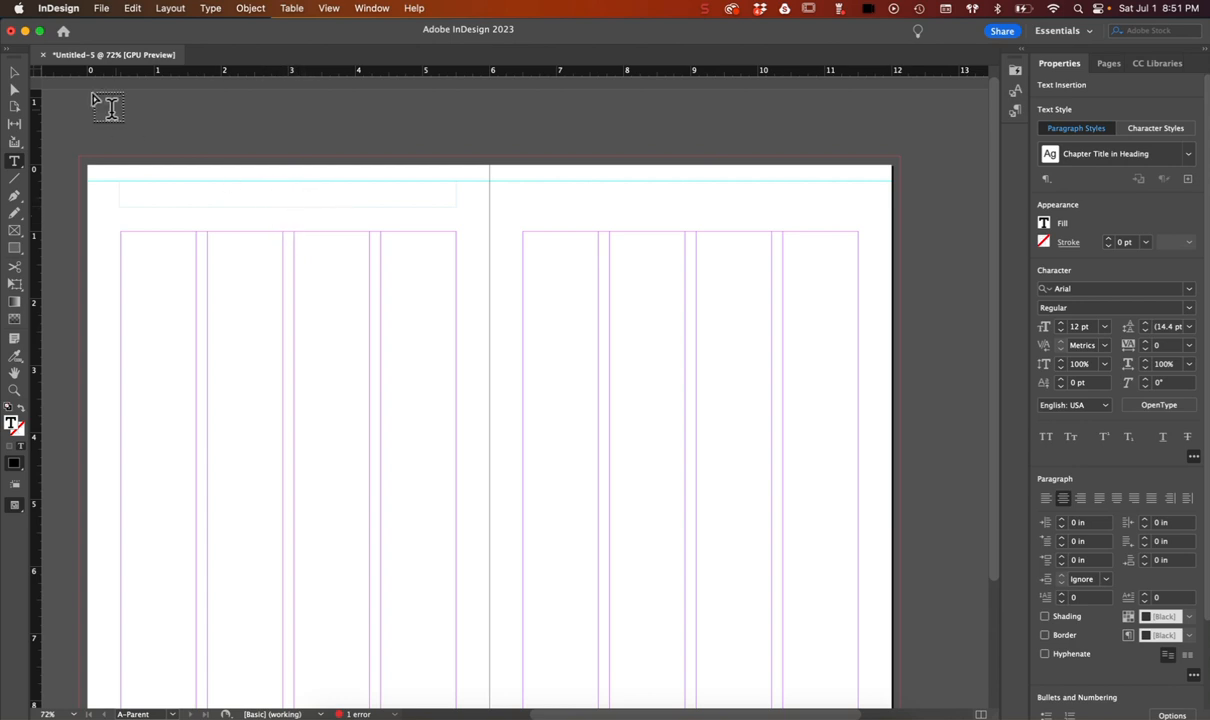
left_click(14, 73)
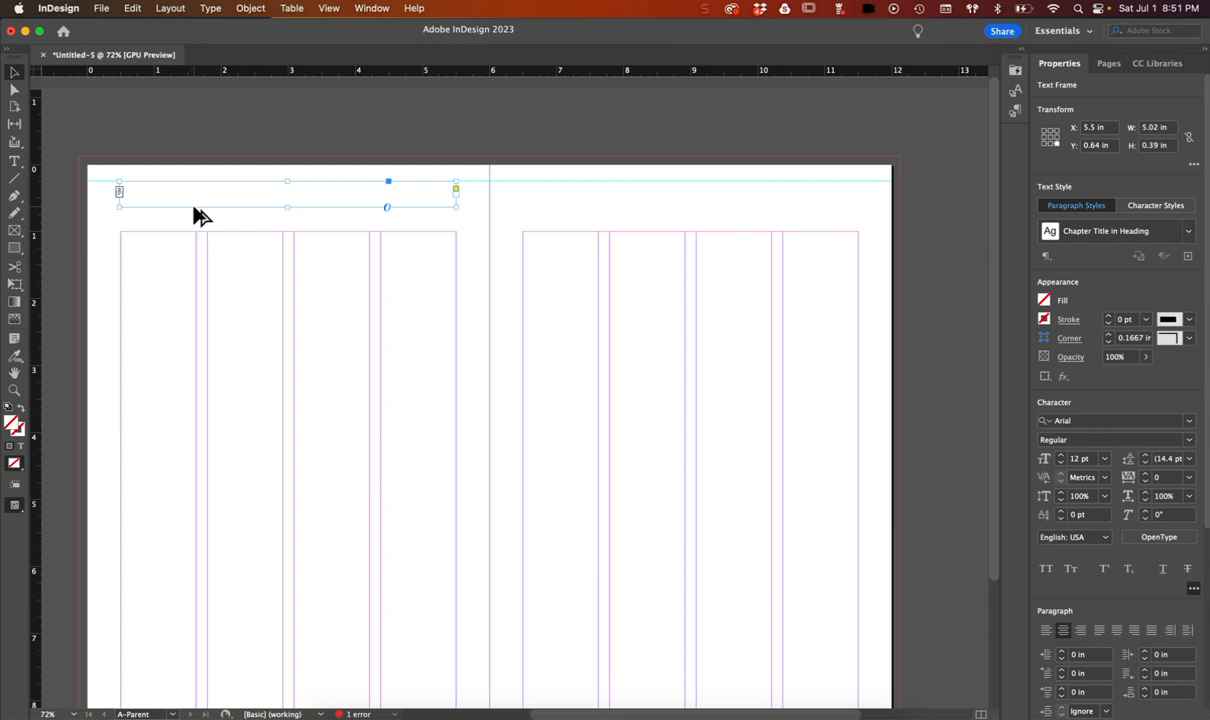
left_click_drag(200, 214, 605, 221)
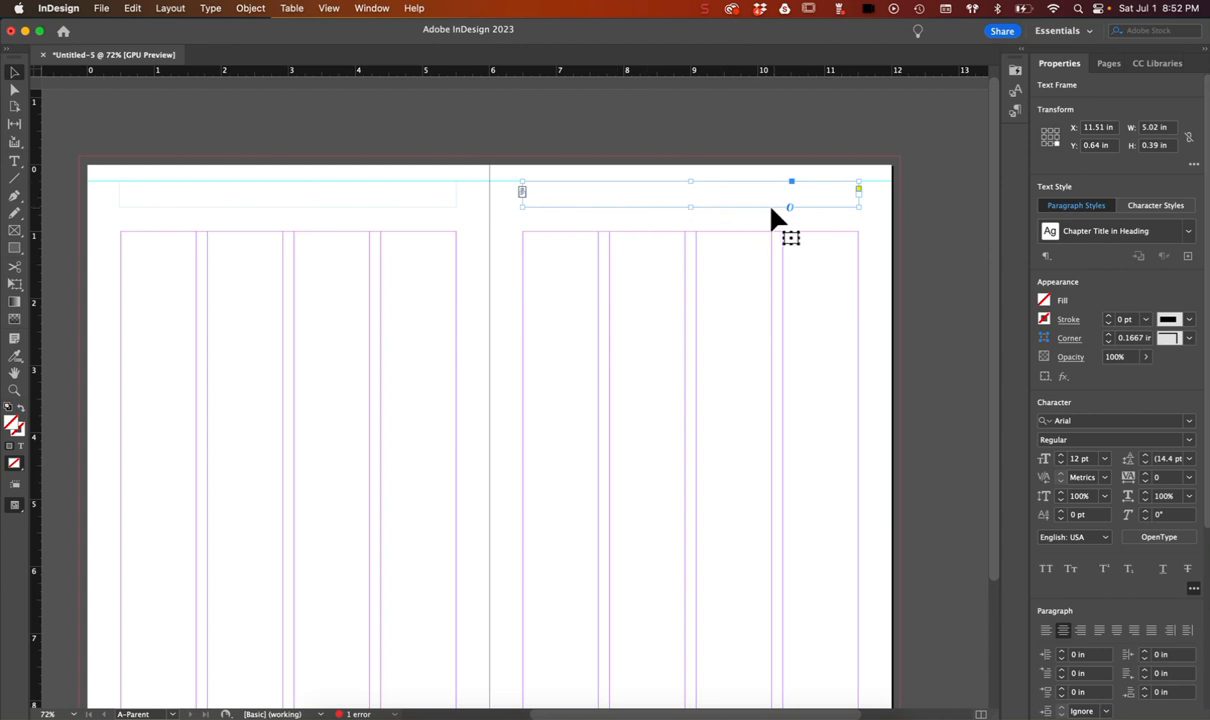
Draw a footer text frame about 0.48 × 0.4 in at the left A-Parent page's outer margin, resting on the lower guide
scroll(697, 262, "down", 3)
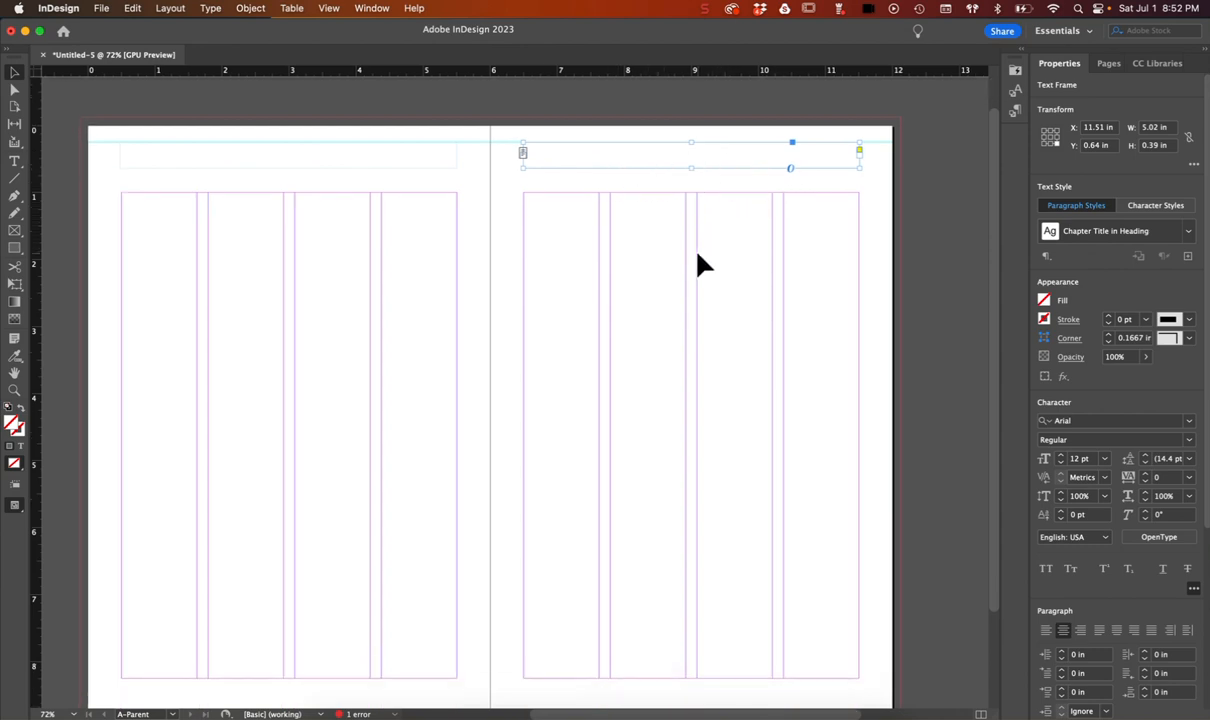
scroll(700, 262, "down", 5)
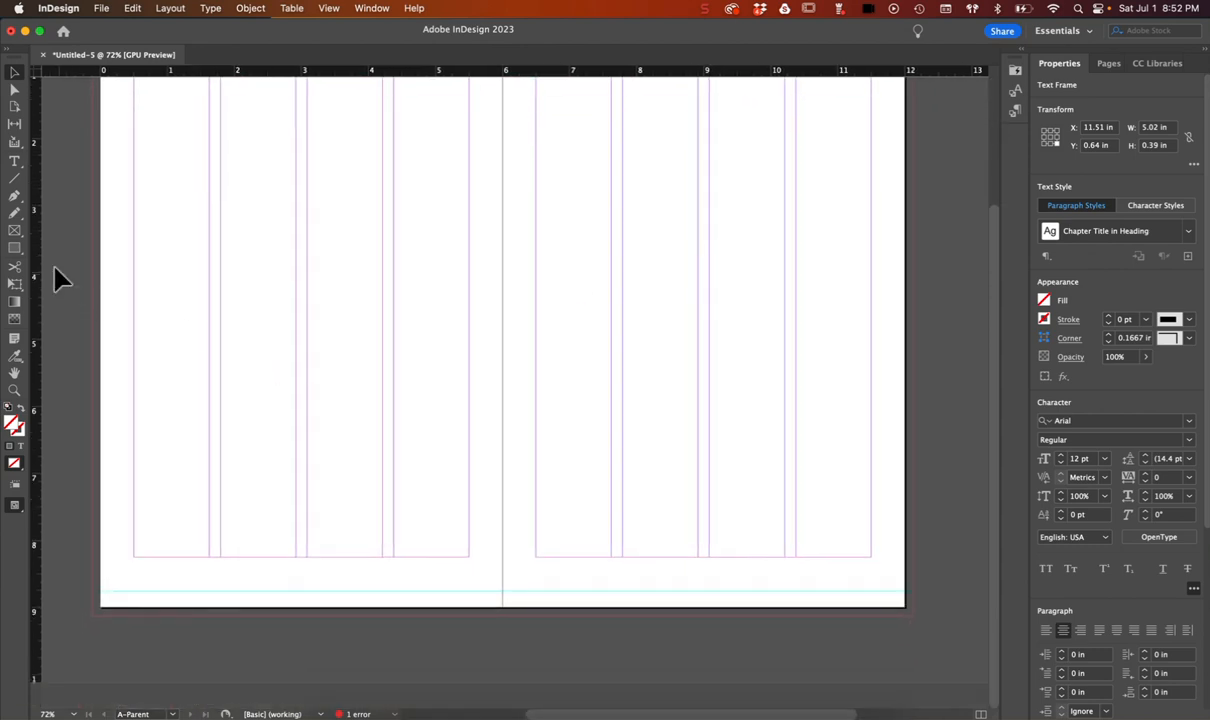
left_click(15, 230)
left_click(15, 161)
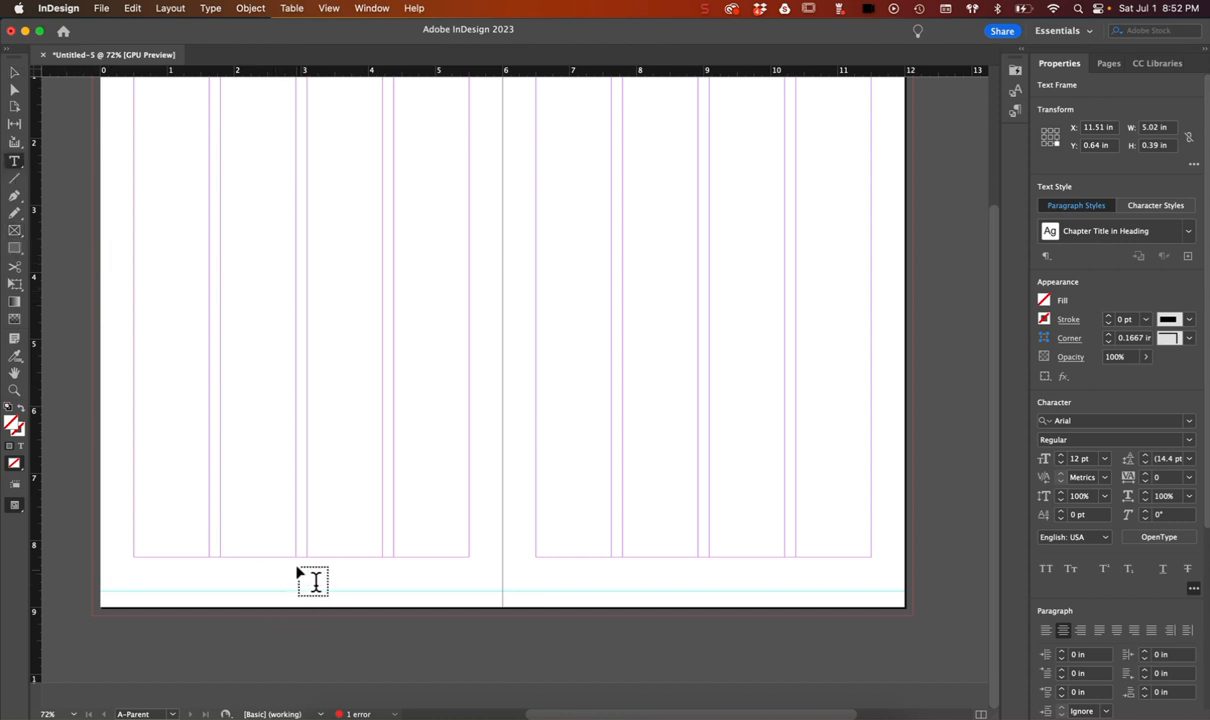
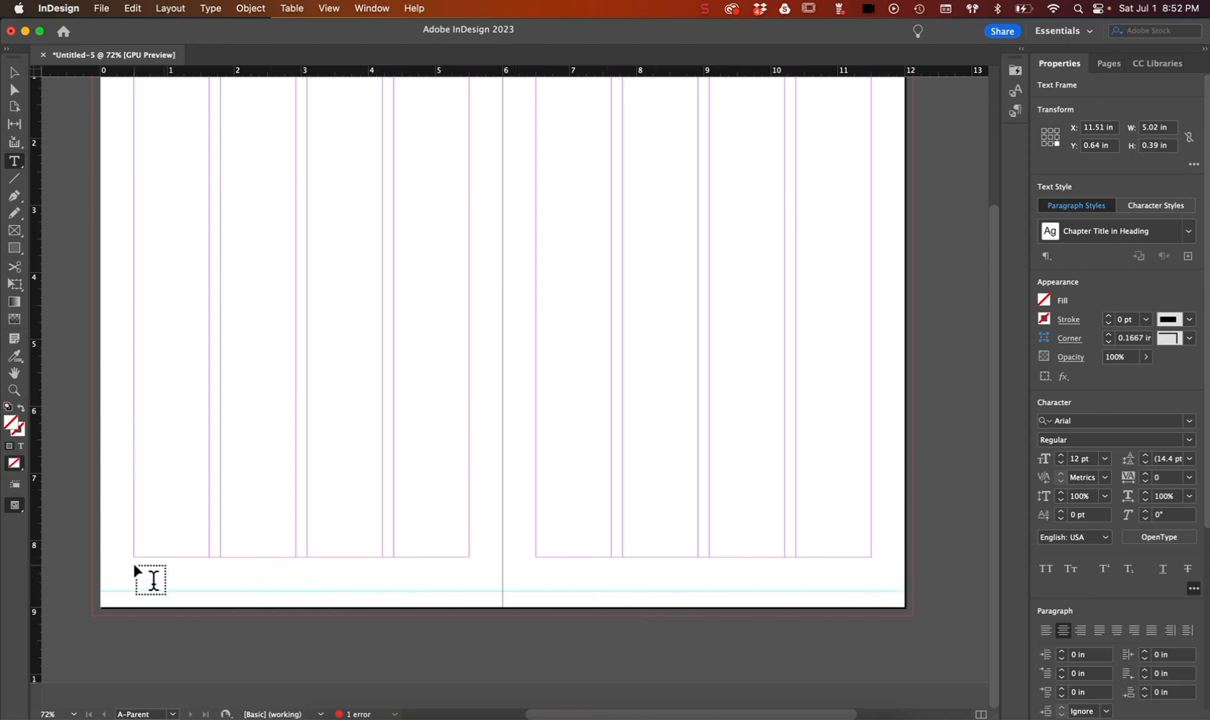
left_click_drag(134, 566, 165, 592)
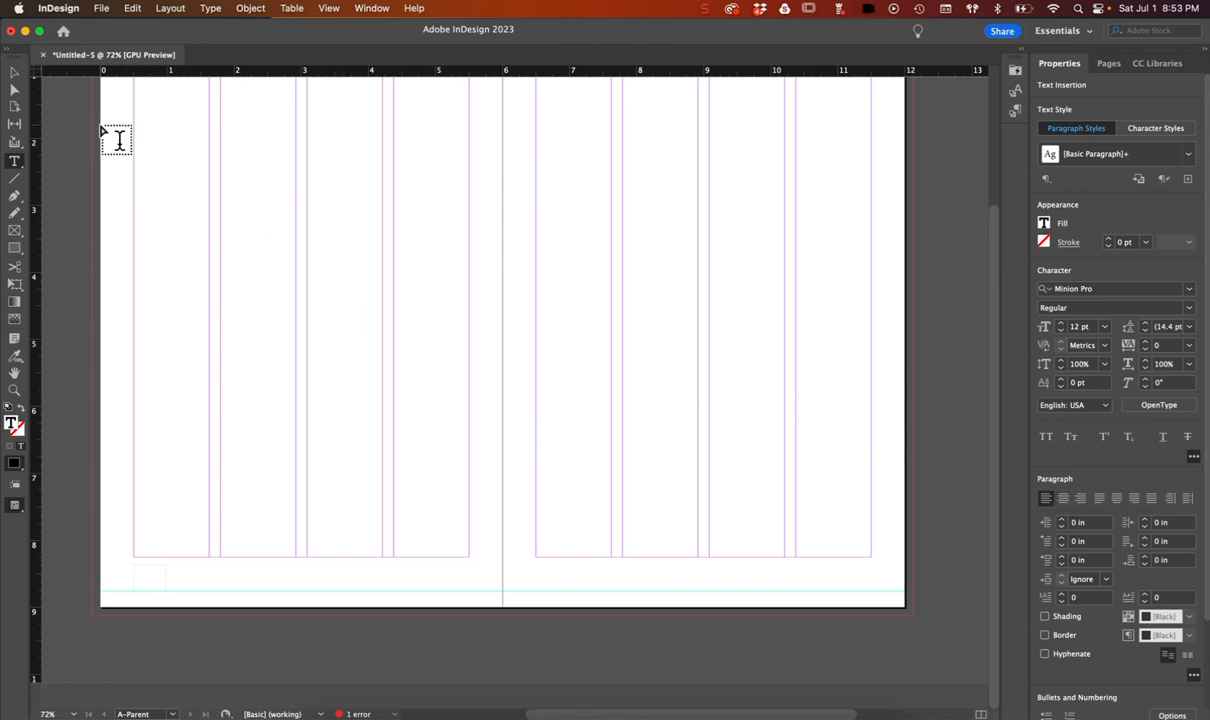
Adjust the vertical justification of the small footer frame in its text frame options
left_click(15, 74)
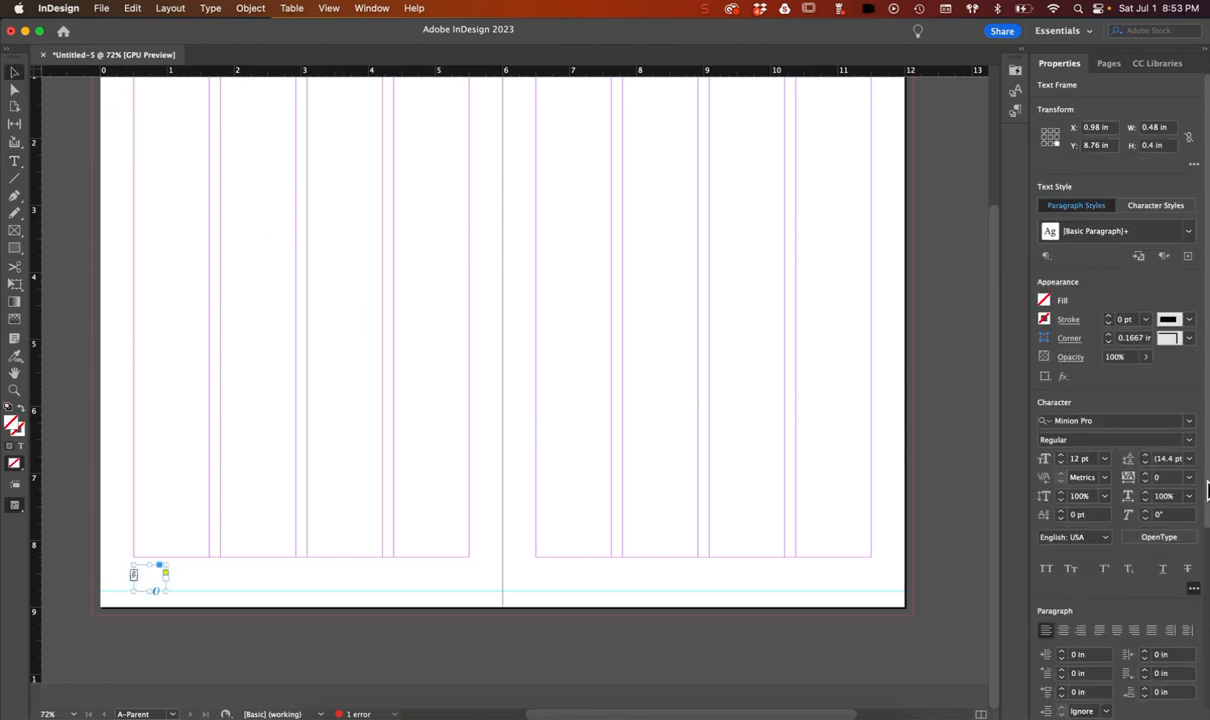
scroll(1207, 490, "down", 5)
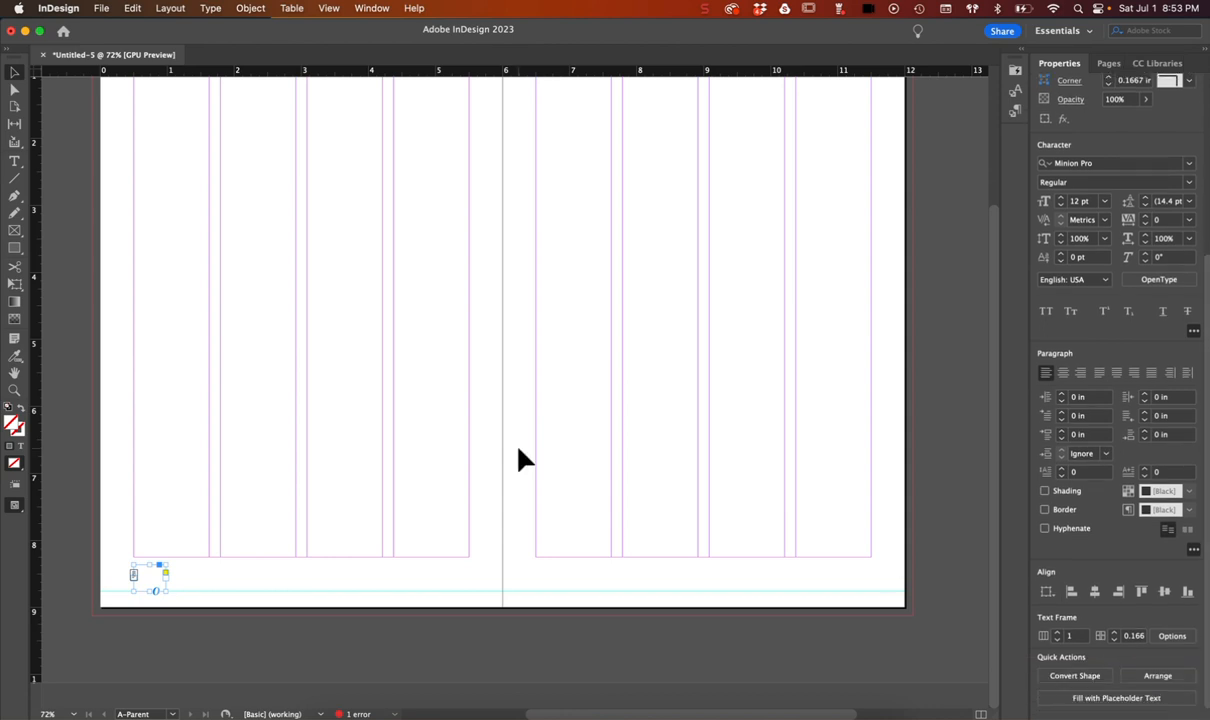
left_click(1172, 636)
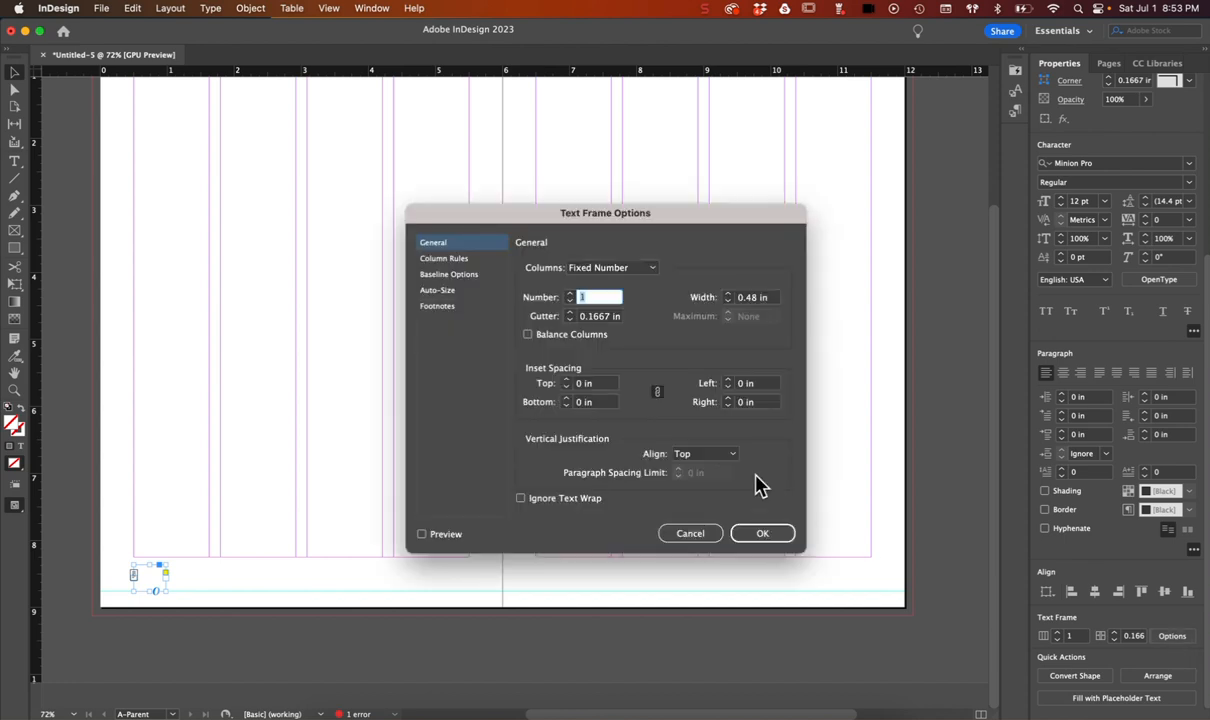
left_click(728, 456)
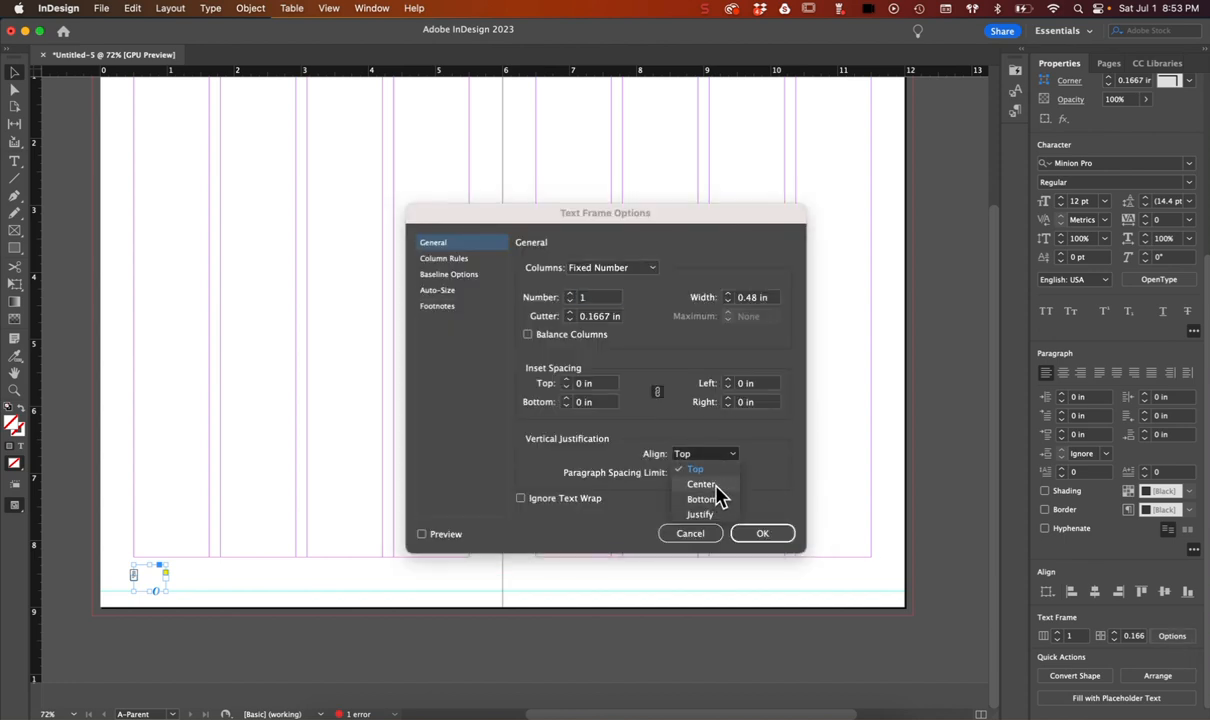
left_click(760, 535)
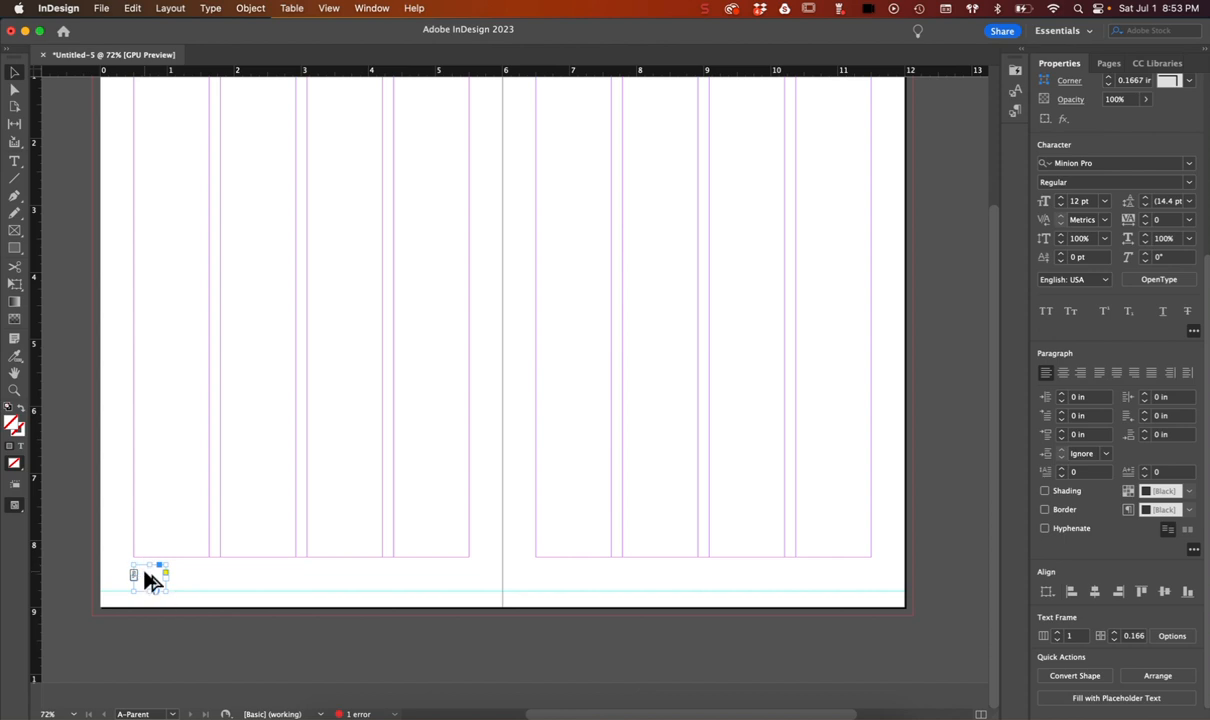
Duplicate the small footer frame to the outer margin of the right A-Parent page and right-align the copy's text
left_click_drag(147, 576, 852, 580)
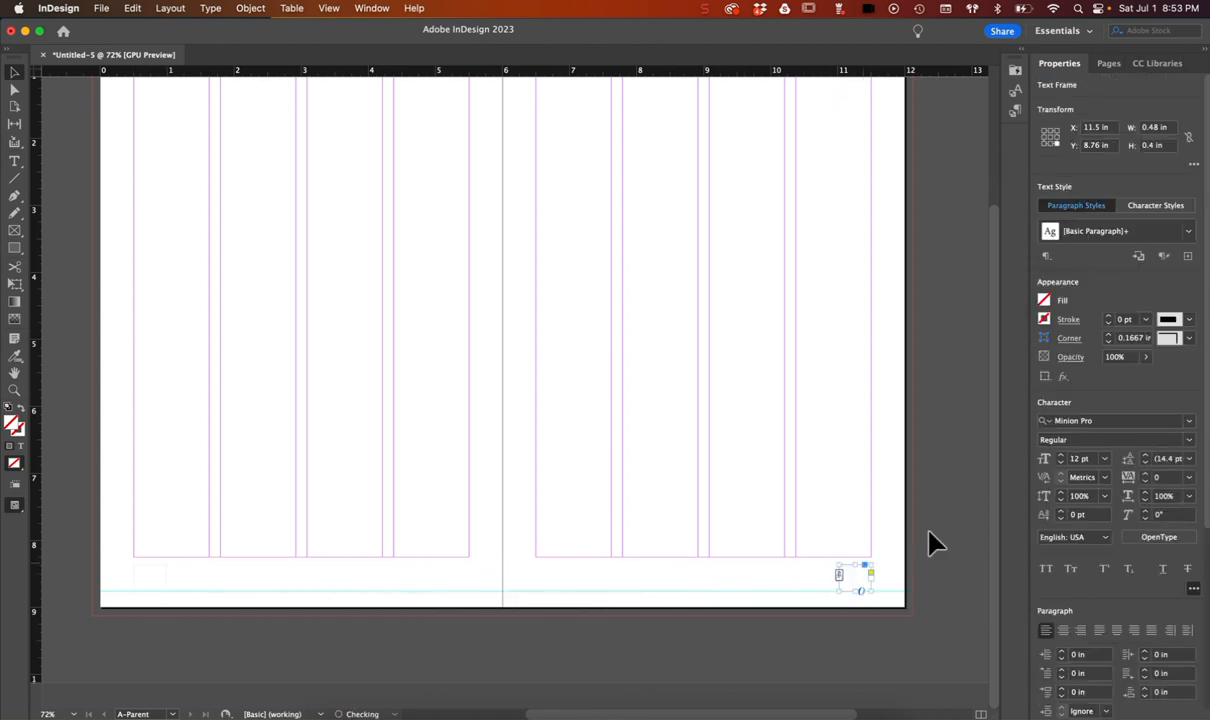
left_click(1082, 631)
left_click(165, 580)
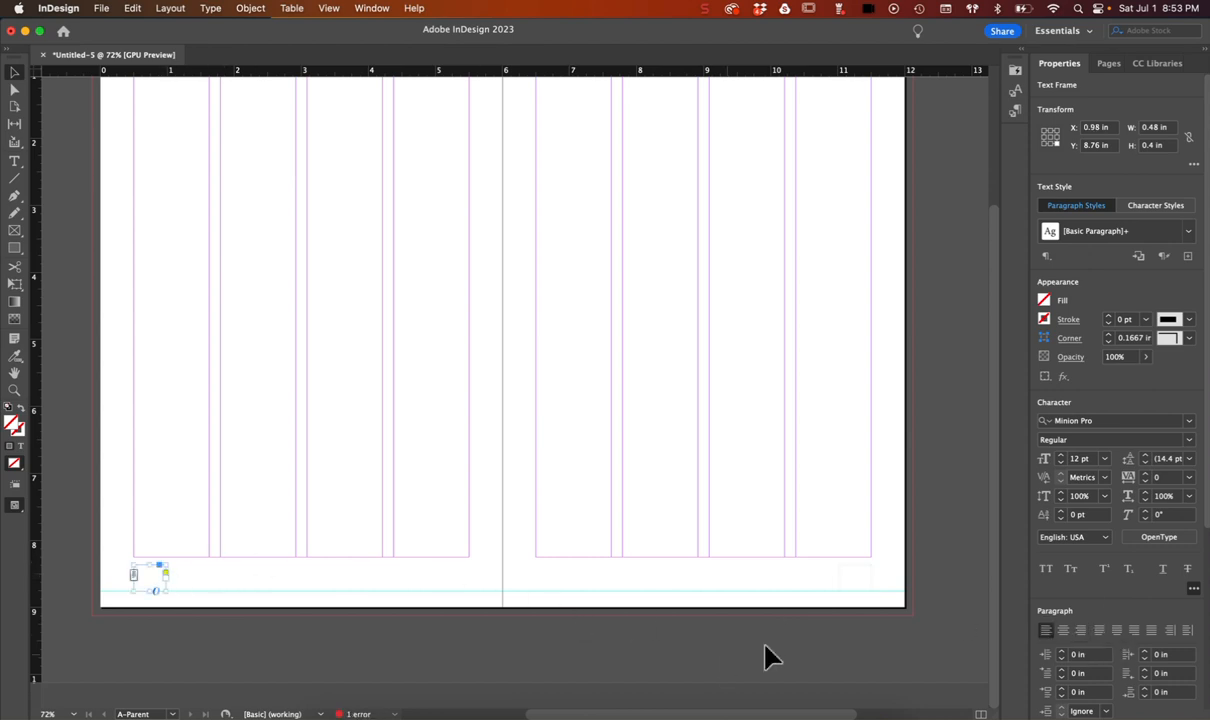
Open title page T1 and examine the header and footer frames it takes from the A-Parent spread
scroll(913, 543, "up", 5)
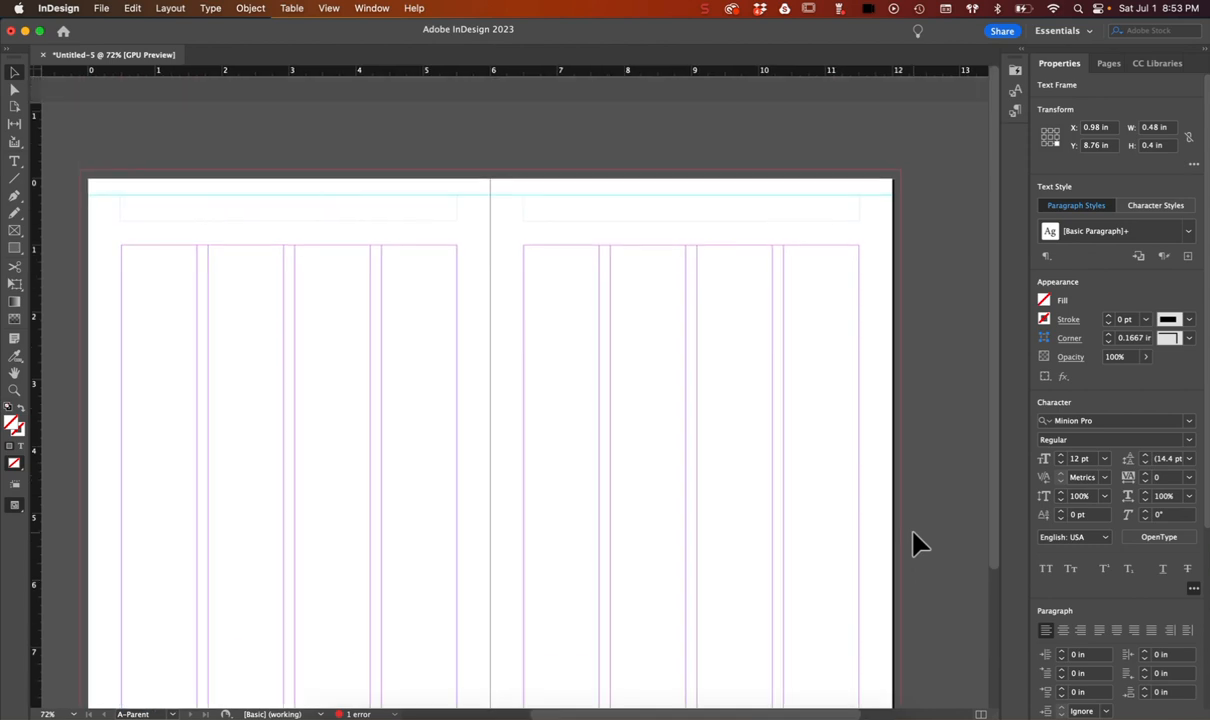
left_click(1108, 64)
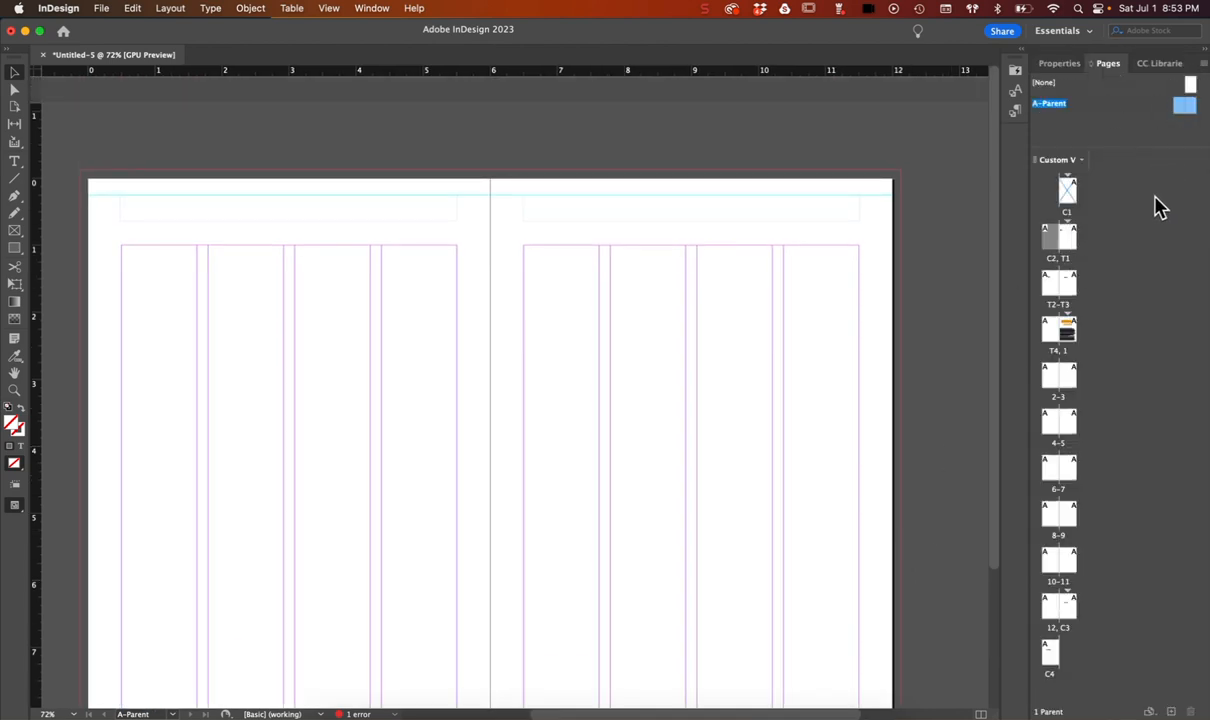
double_click(1062, 238)
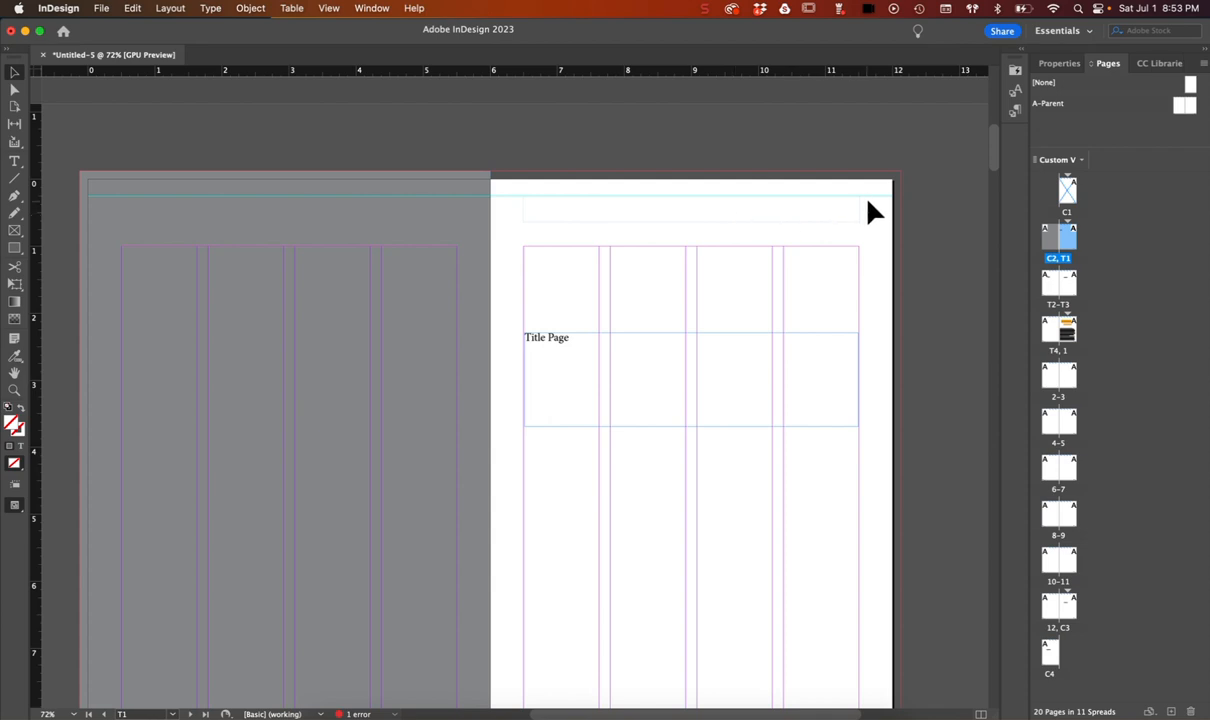
scroll(860, 372, "down", 5)
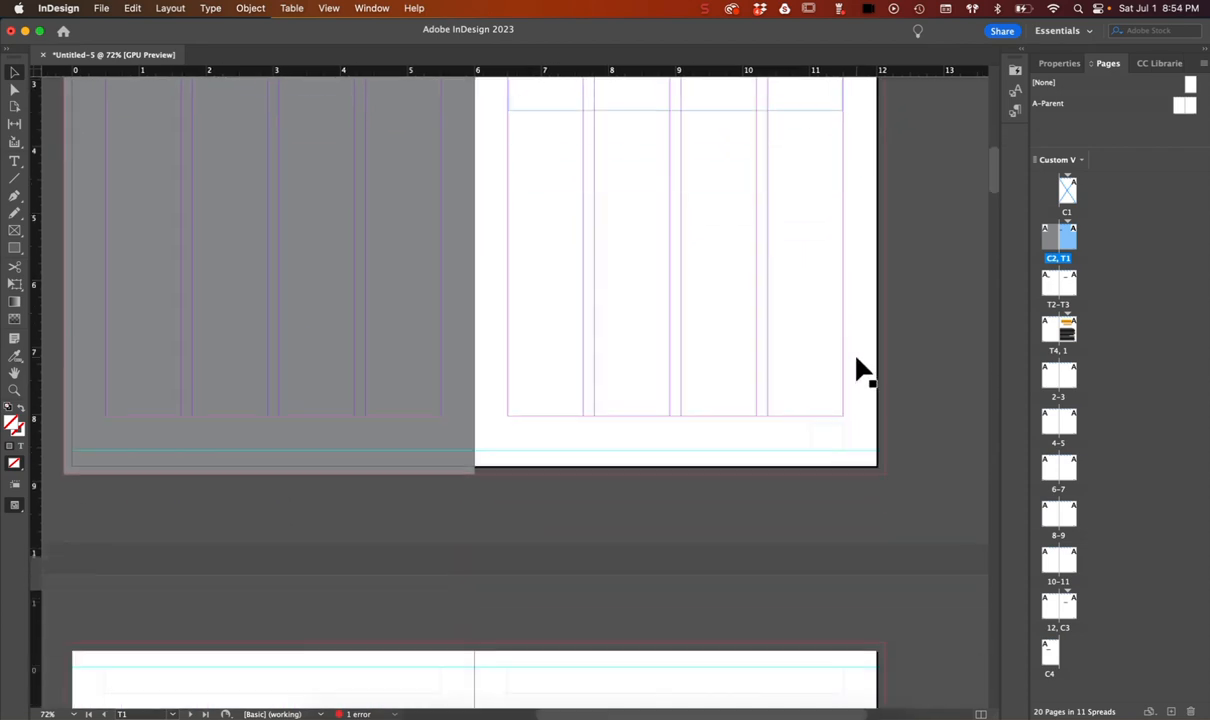
Override the parent header frame on title page T1 and enter the text CHAPTER 1 in it
scroll(862, 372, "down", 2)
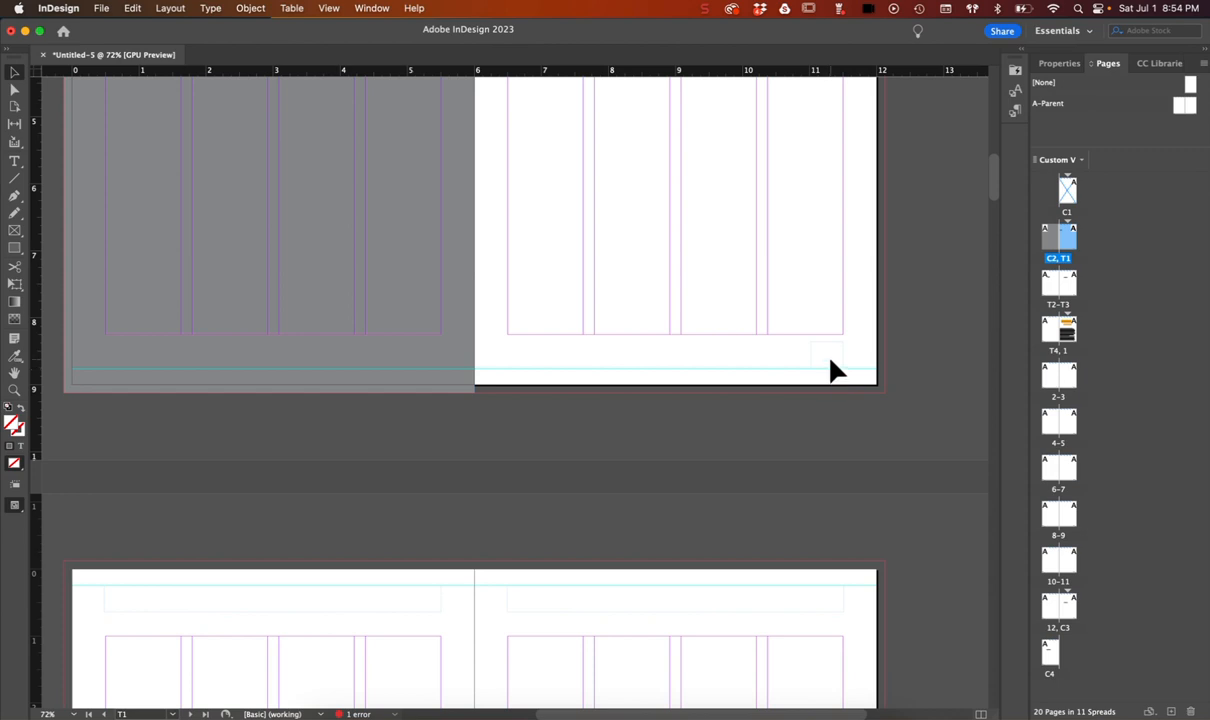
scroll(835, 371, "down", 5)
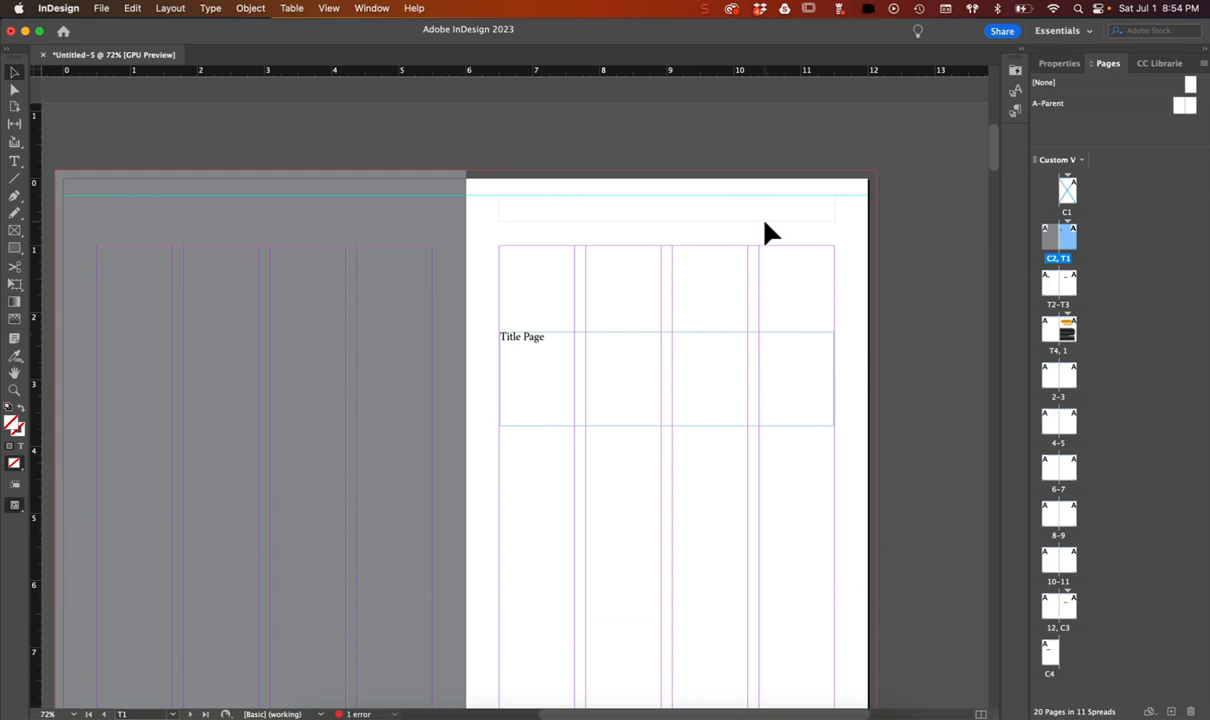
left_click(722, 345)
left_click(724, 214)
left_click(725, 219)
left_click(14, 161)
left_click(696, 203)
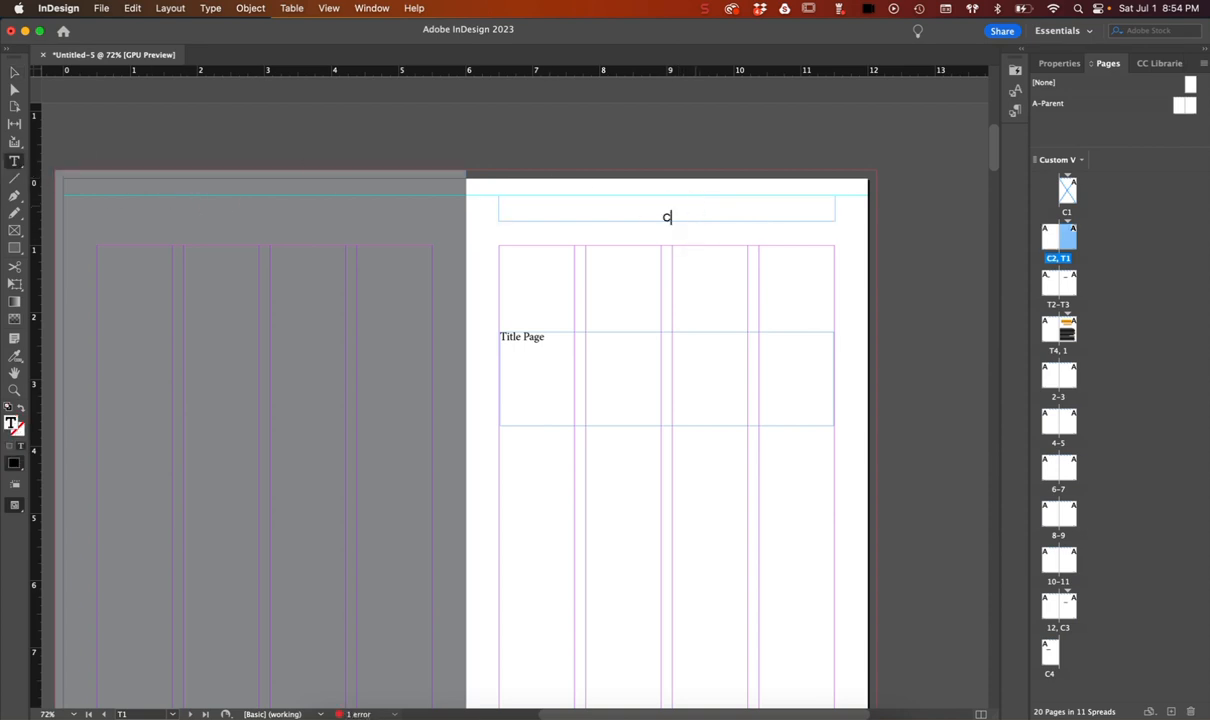
type("CHAPTER 1")
left_click(14, 73)
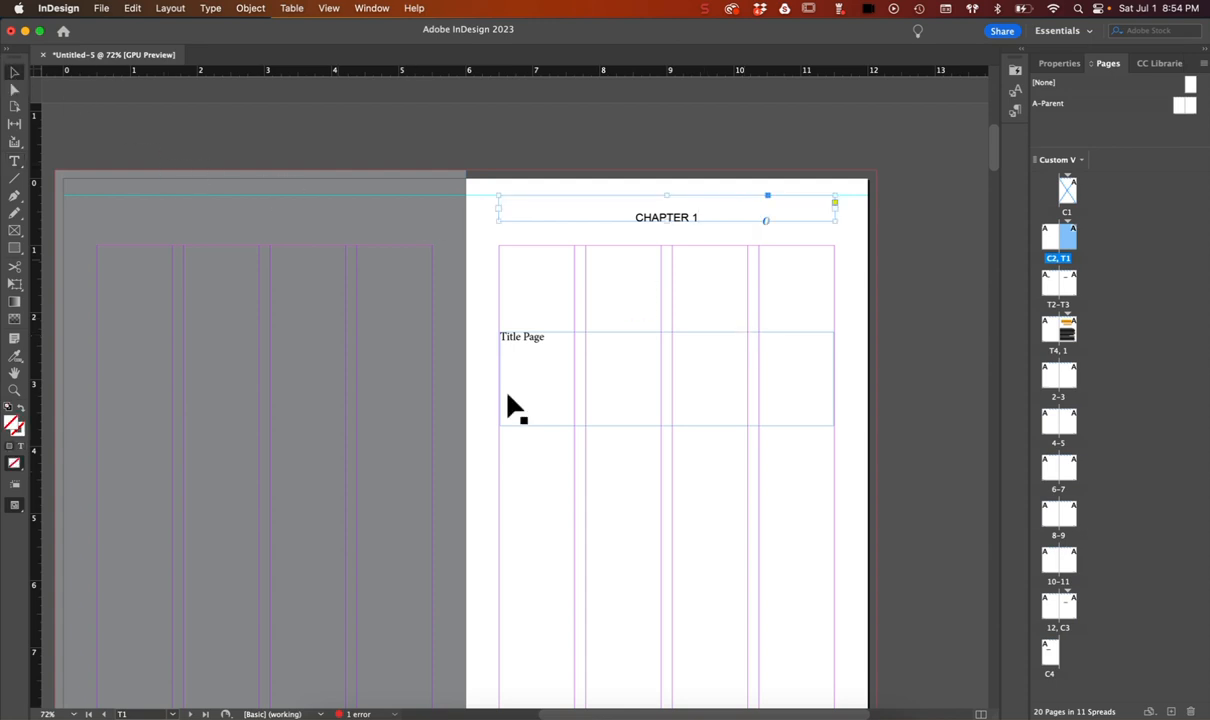
Override the small parent footer frame on page T1 and place the text cursor in it
scroll(636, 396, "down", 3)
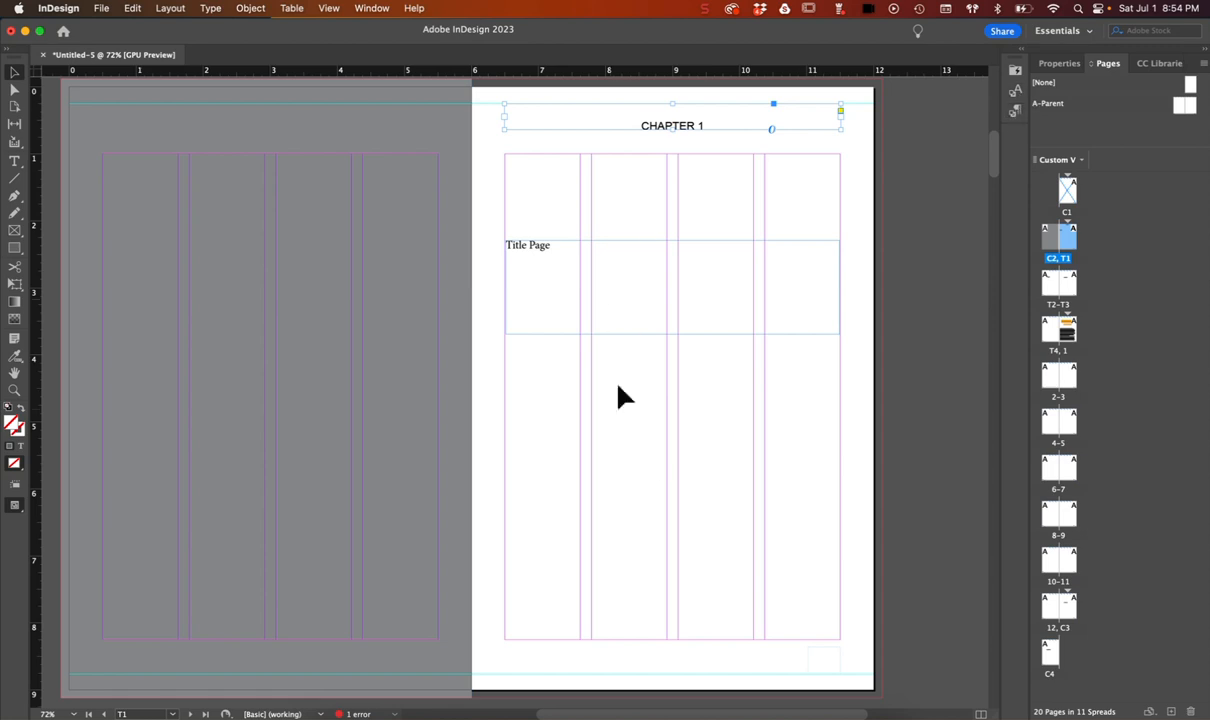
scroll(643, 475, "down", 1)
scroll(645, 480, "down", 4)
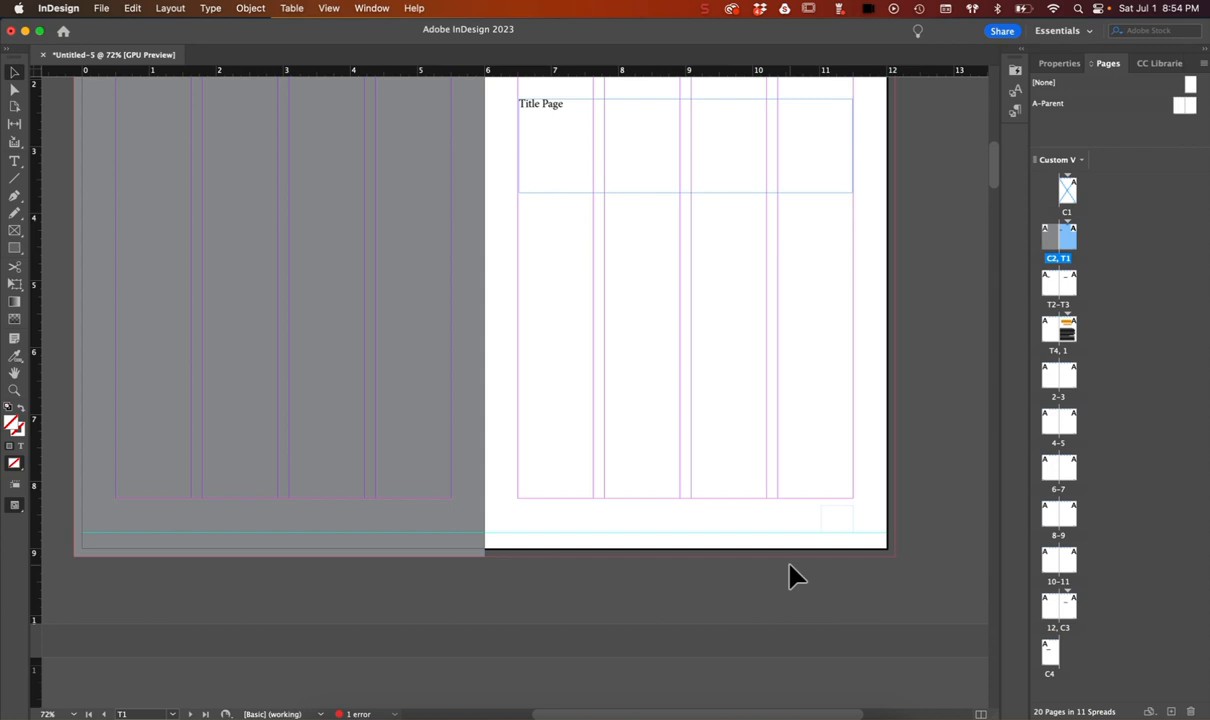
left_click(845, 532)
key("t")
left_click(838, 519)
Examine the inherited header and footer frames on the spreads from T2-T3 through 2-3
scroll(845, 570, "down", 10)
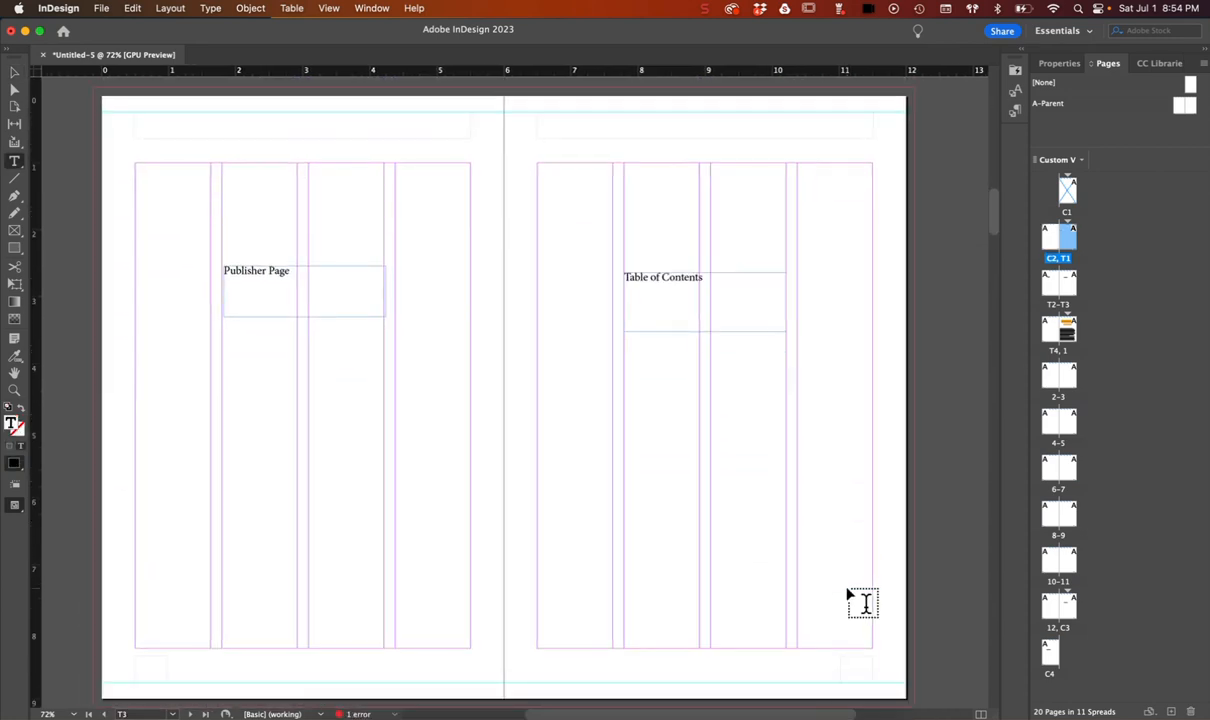
scroll(848, 594, "down", 2)
scroll(848, 590, "up", 5)
scroll(848, 585, "up", 10)
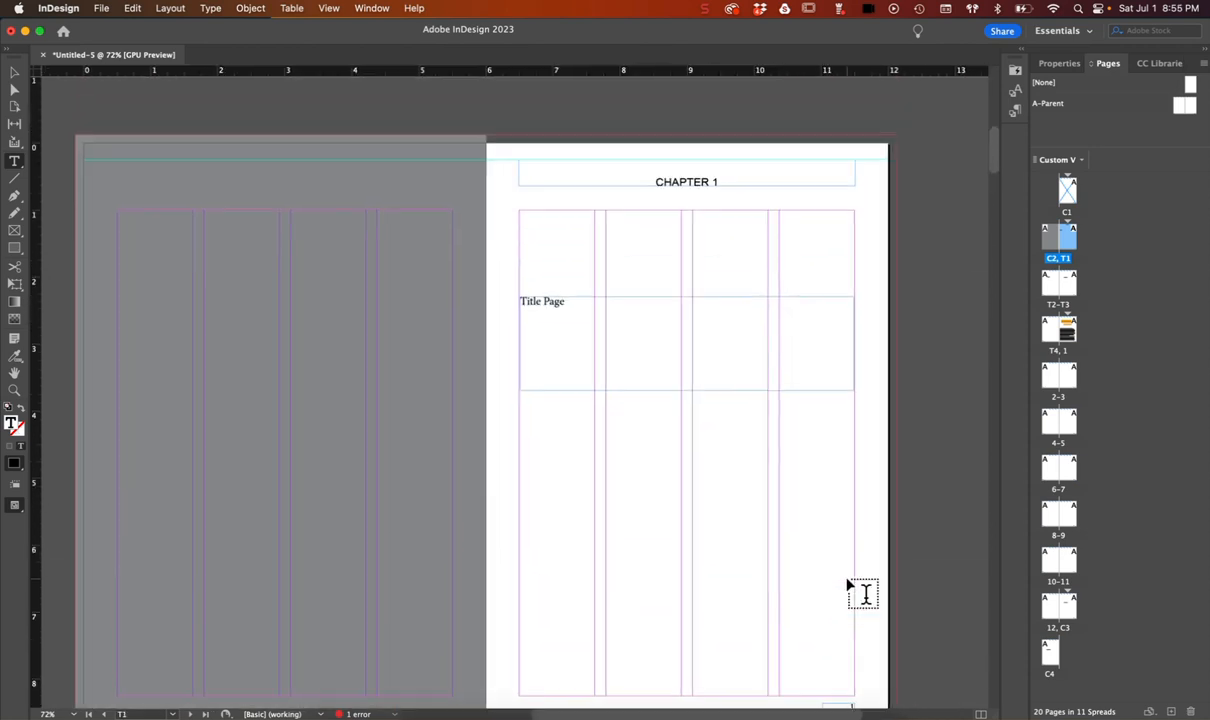
left_click(14, 73)
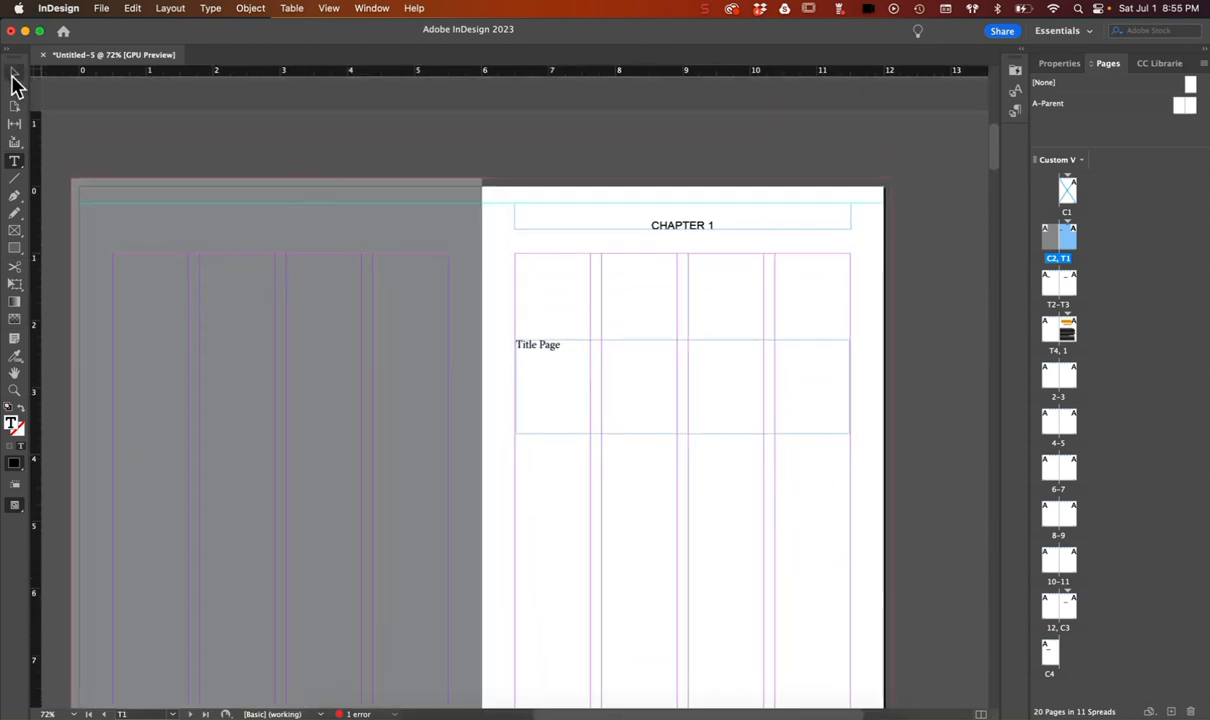
scroll(729, 486, "down", 20)
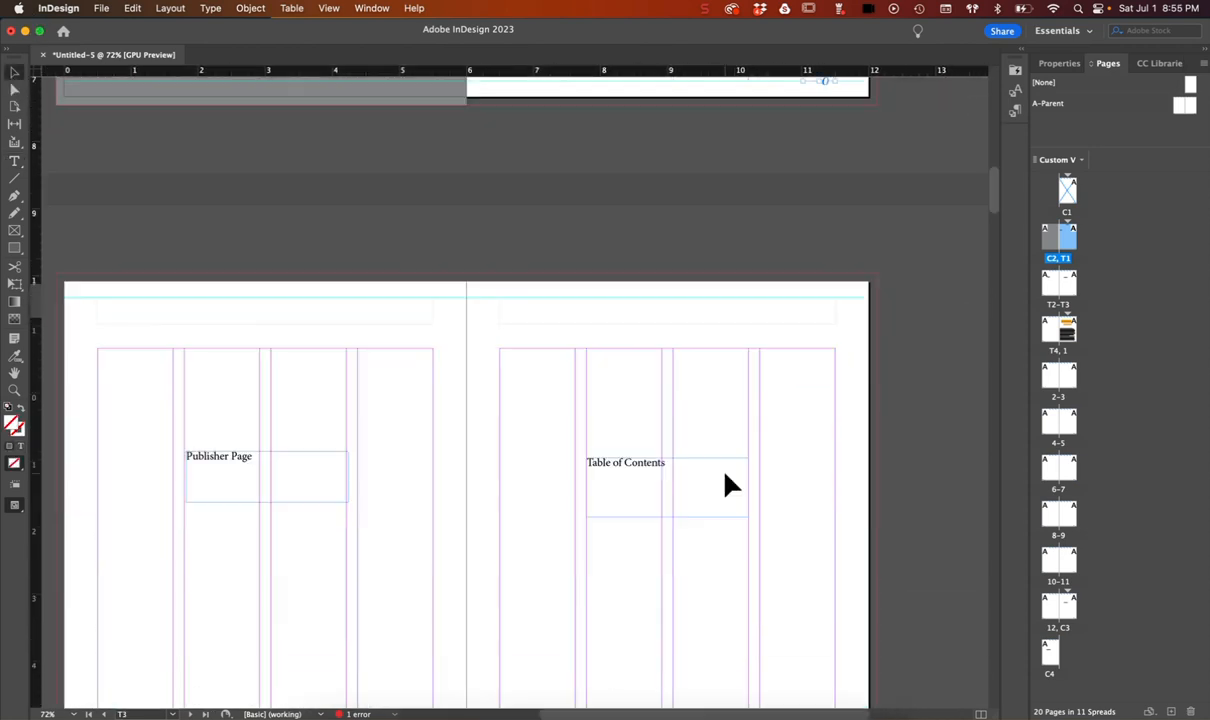
scroll(729, 486, "down", 5)
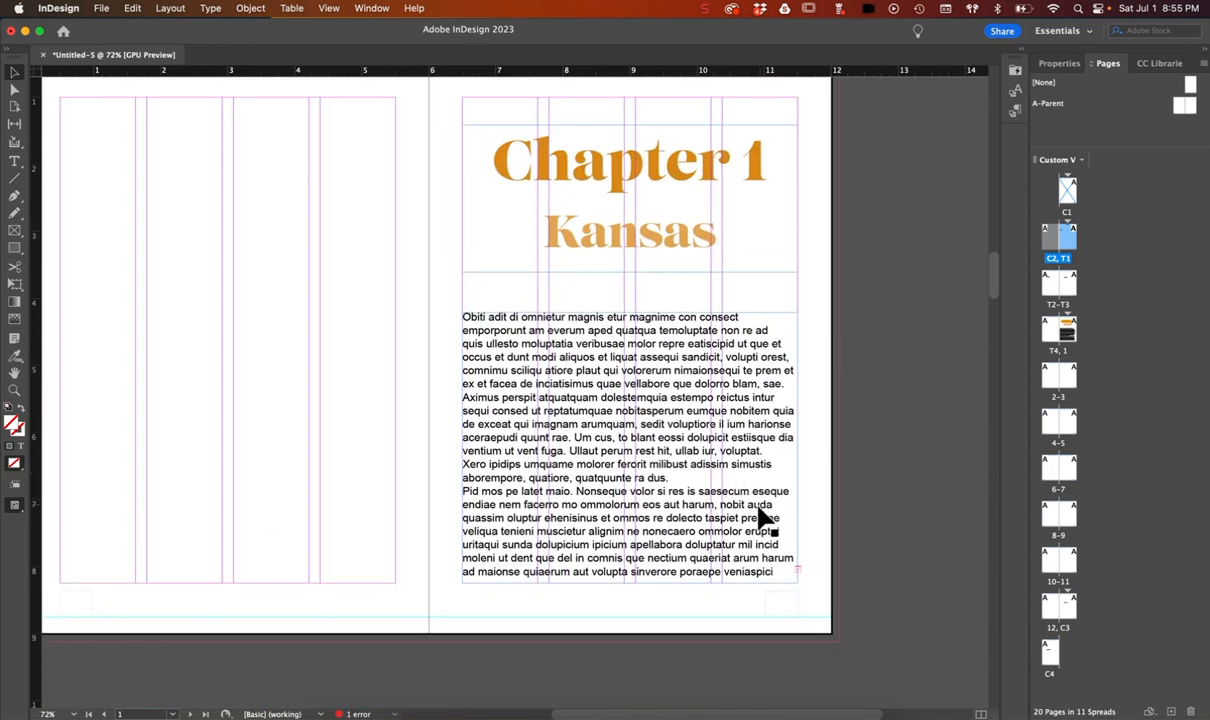
scroll(761, 518, "up", 3)
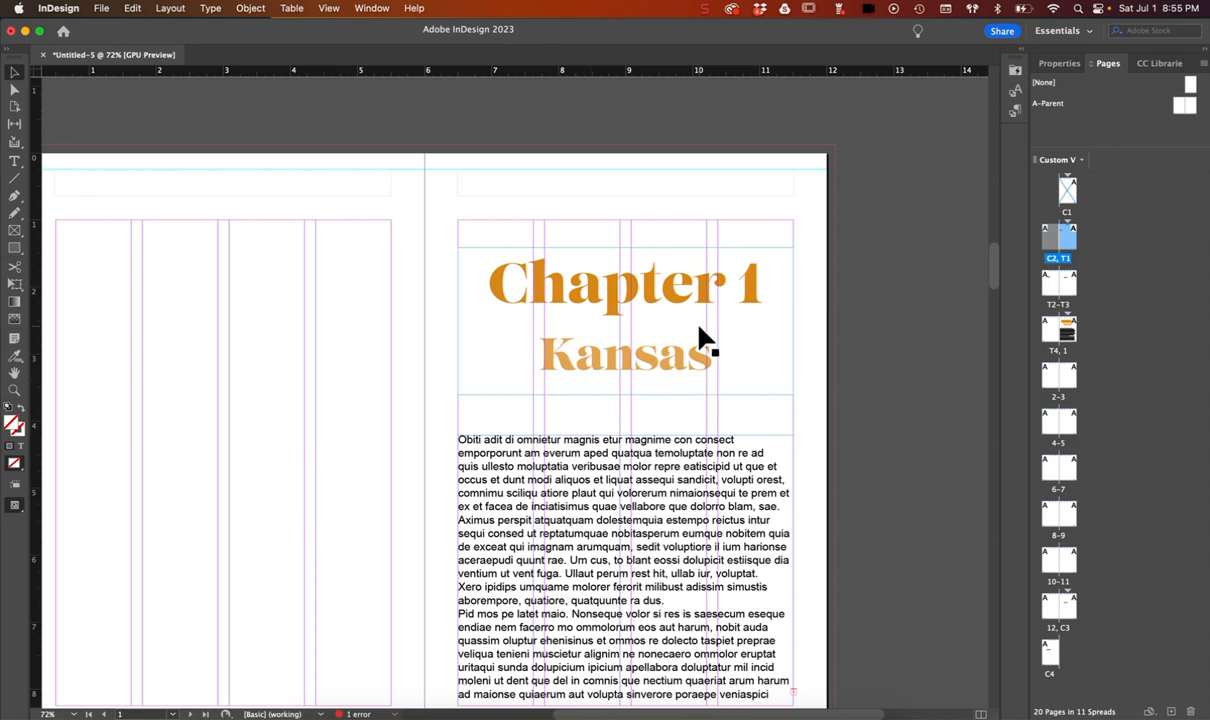
scroll(689, 345, "down", 8)
scroll(693, 345, "down", 4)
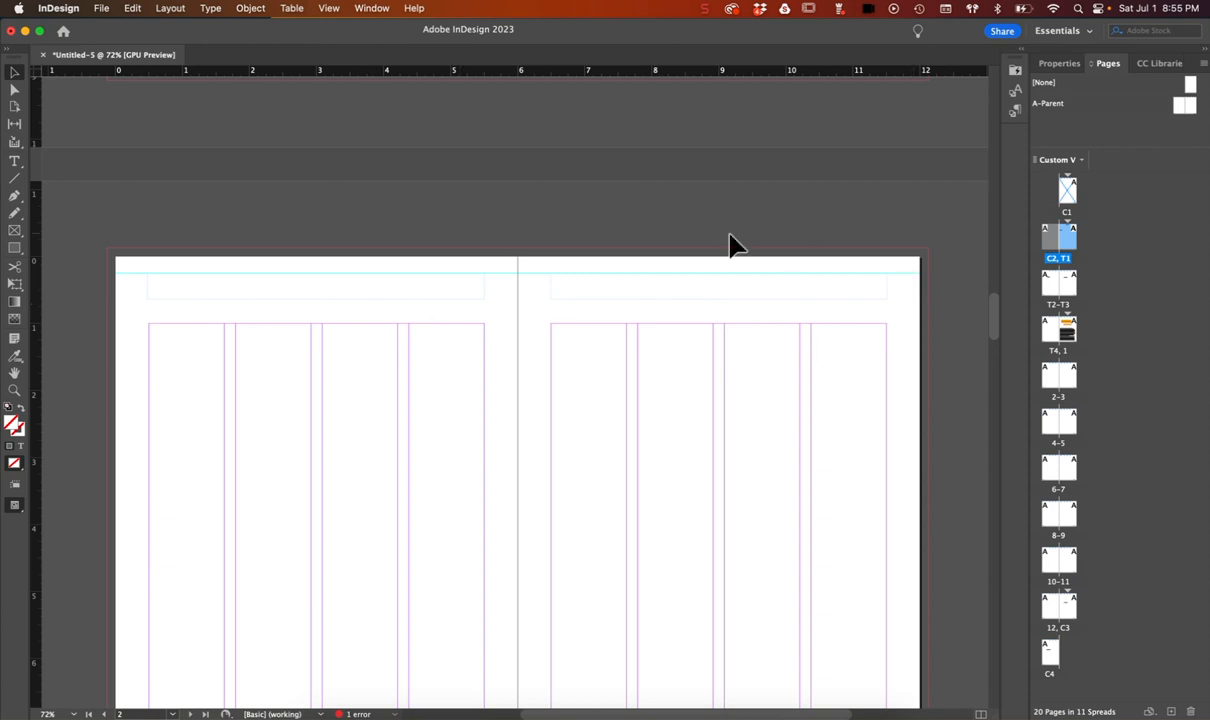
scroll(778, 343, "down", 4)
scroll(778, 343, "up", 8)
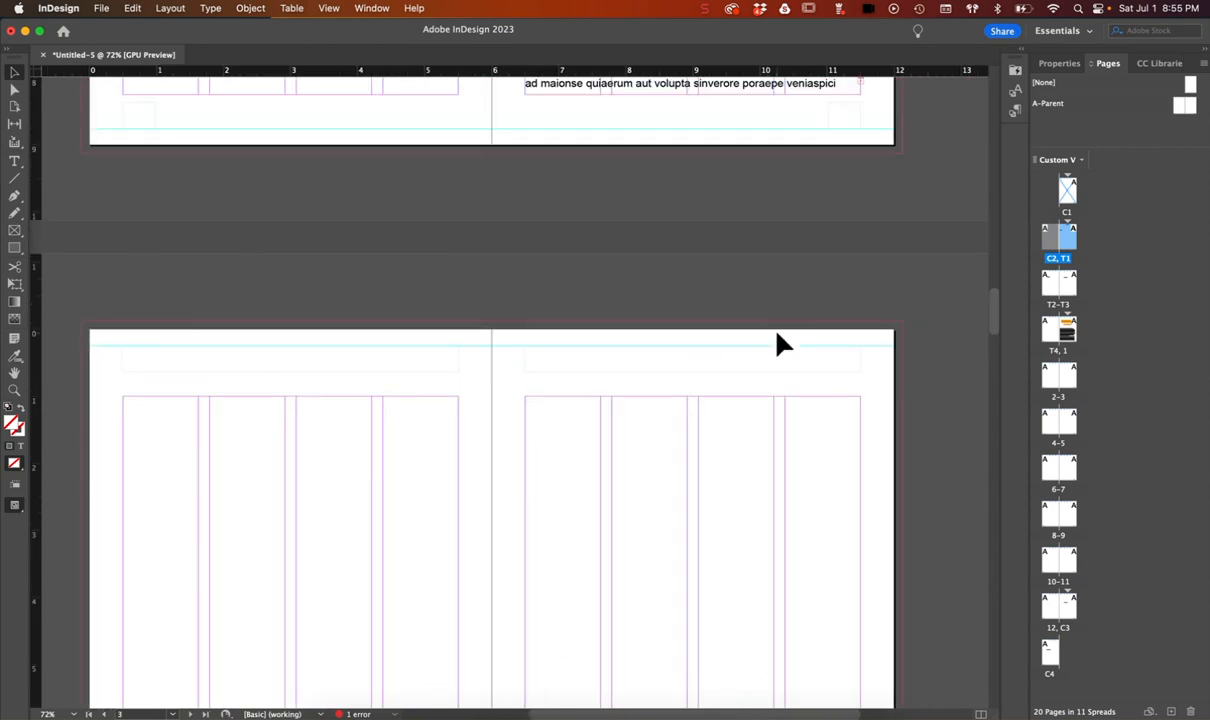
Thread the overset body text from page 1 into a new full-height frame spanning the first two columns of page 2
left_click(17, 162)
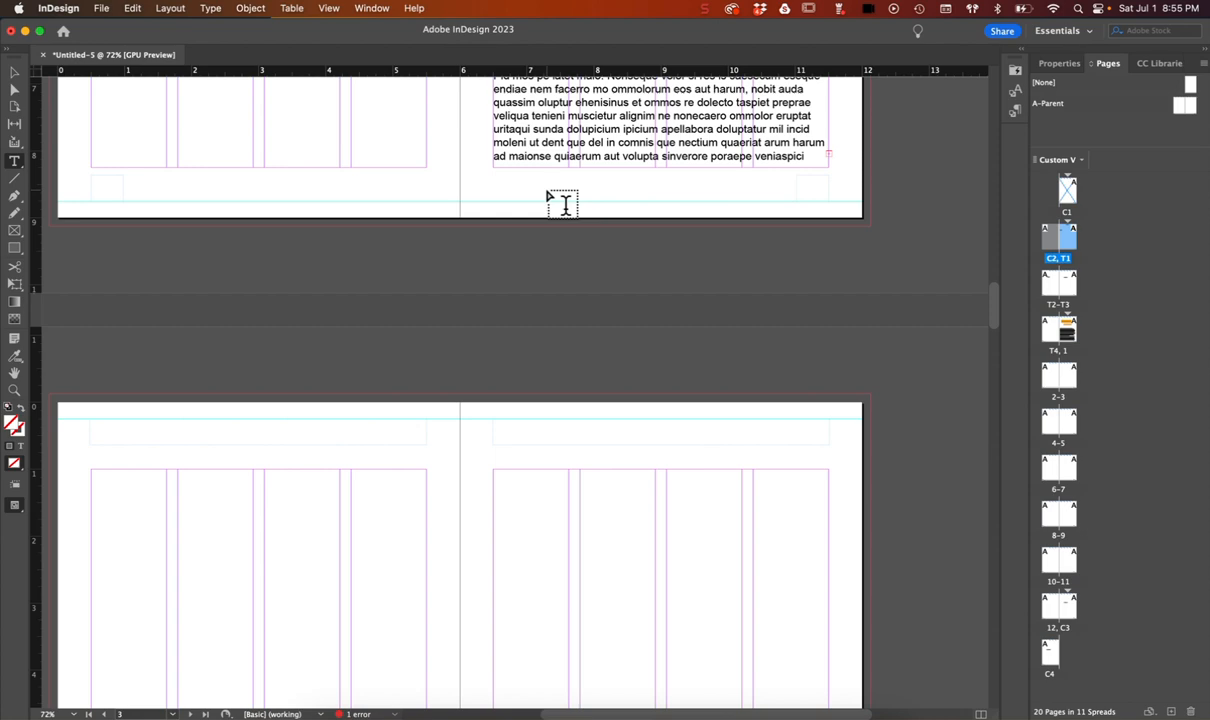
scroll(564, 203, "up", 7)
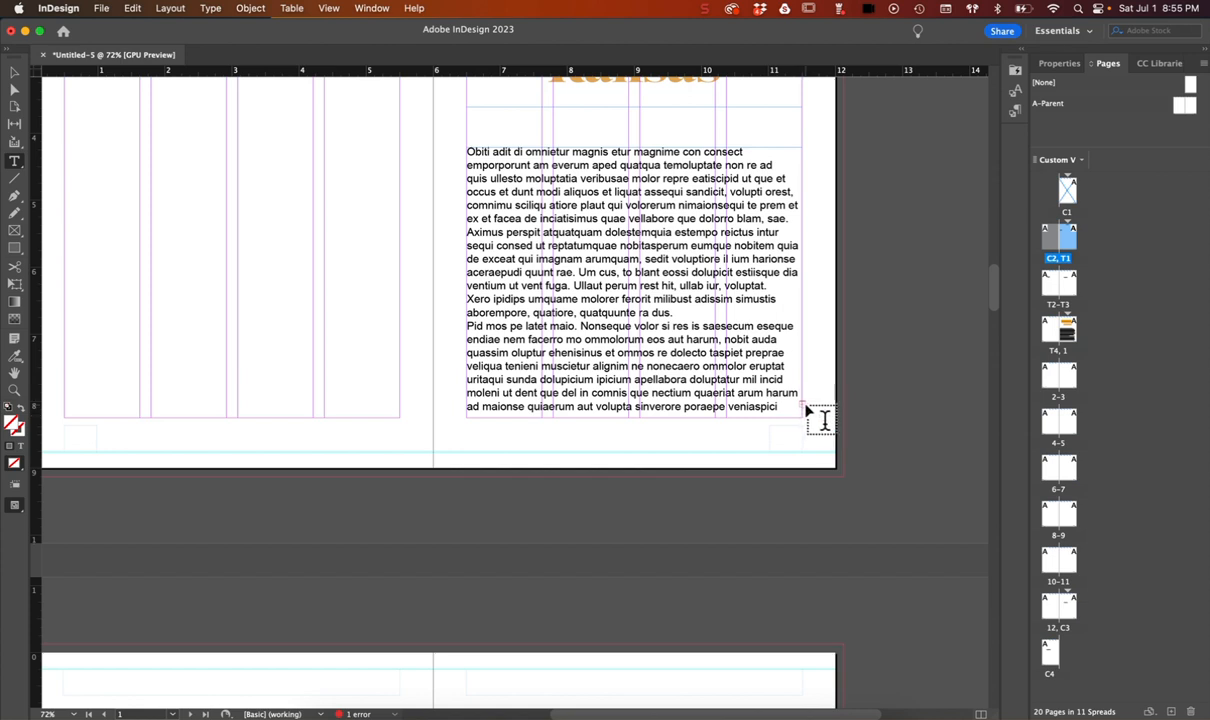
key("super")
key("super")
key("super")
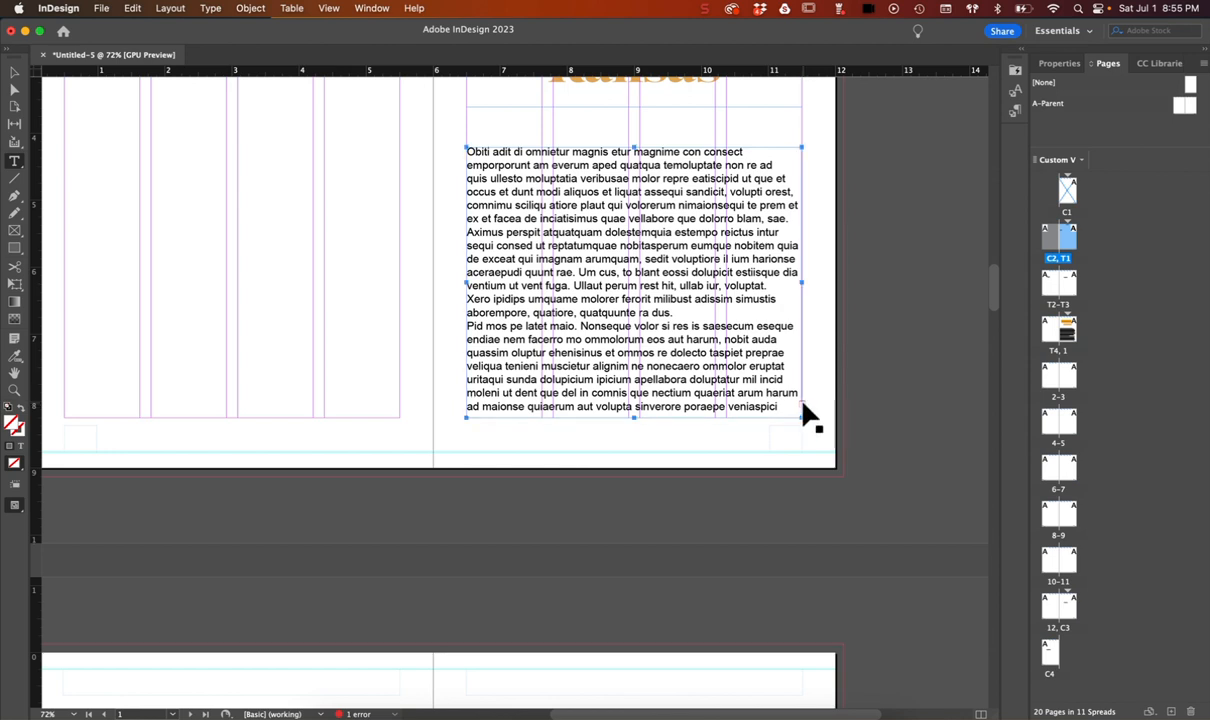
left_click(806, 414)
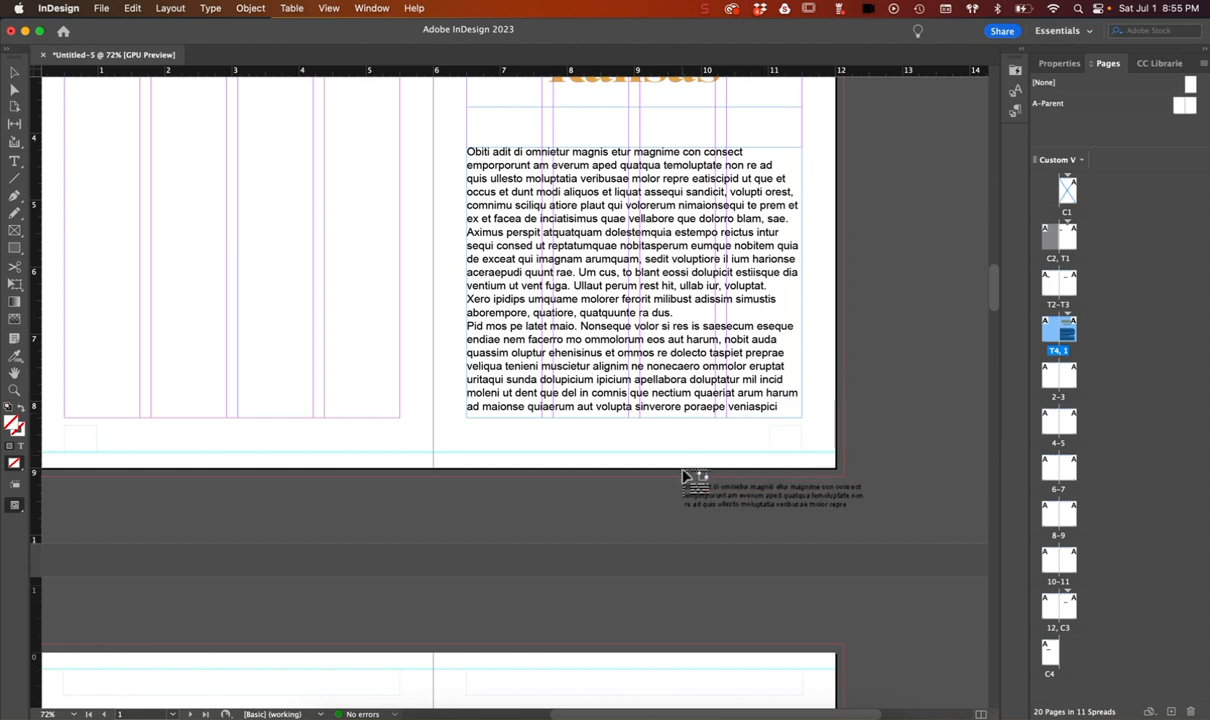
scroll(697, 475, "down", 5)
scroll(690, 472, "down", 3)
scroll(690, 472, "left", 2)
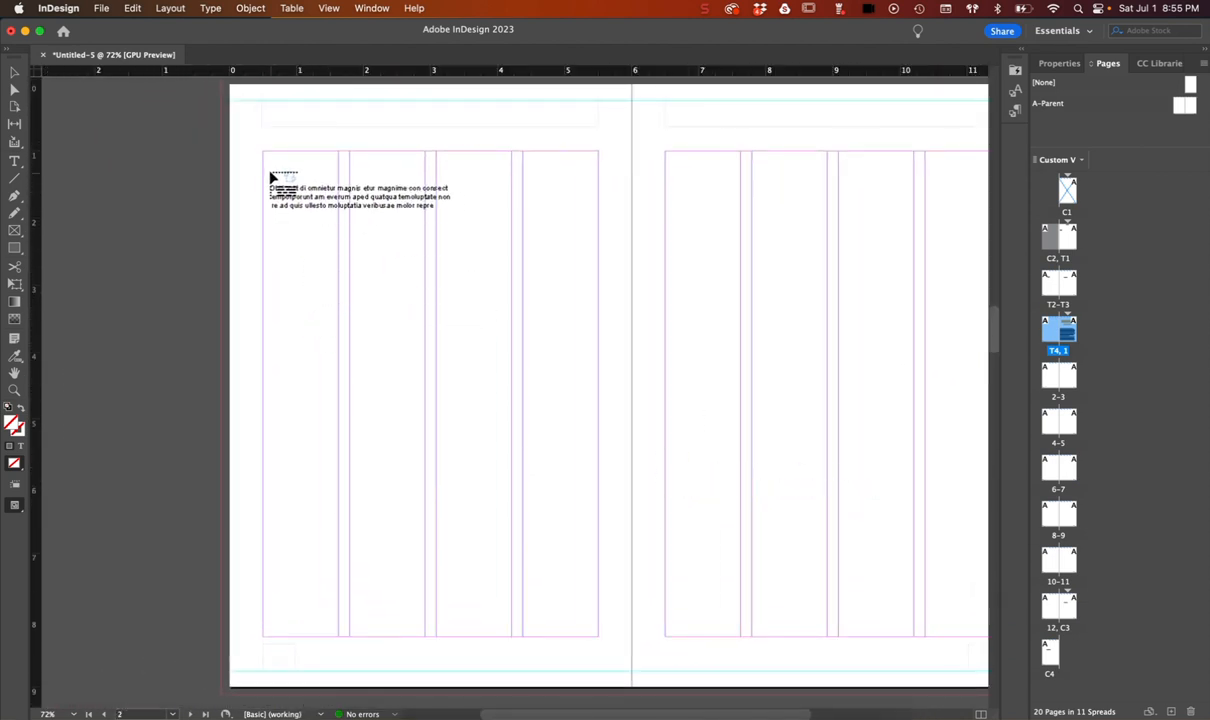
left_click_drag(263, 152, 424, 636)
left_click(424, 624)
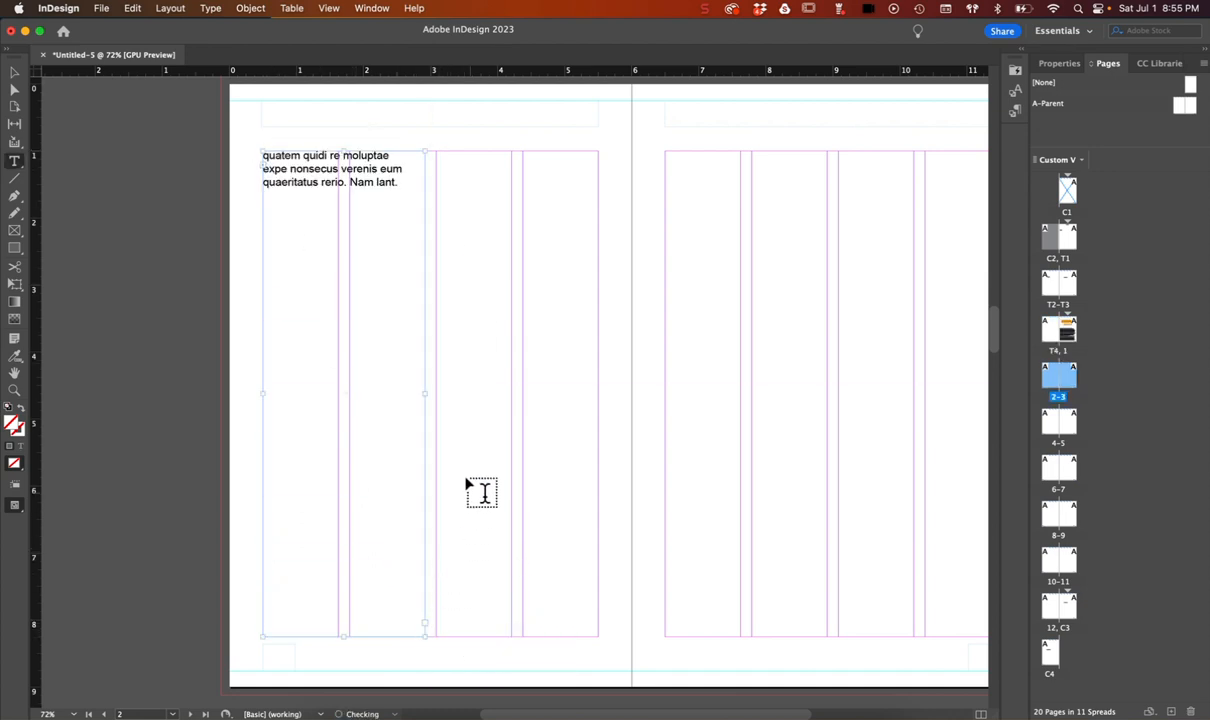
Draw an empty full-height text frame across the last two columns of page 2 and show text threads
left_click_drag(437, 154, 597, 635)
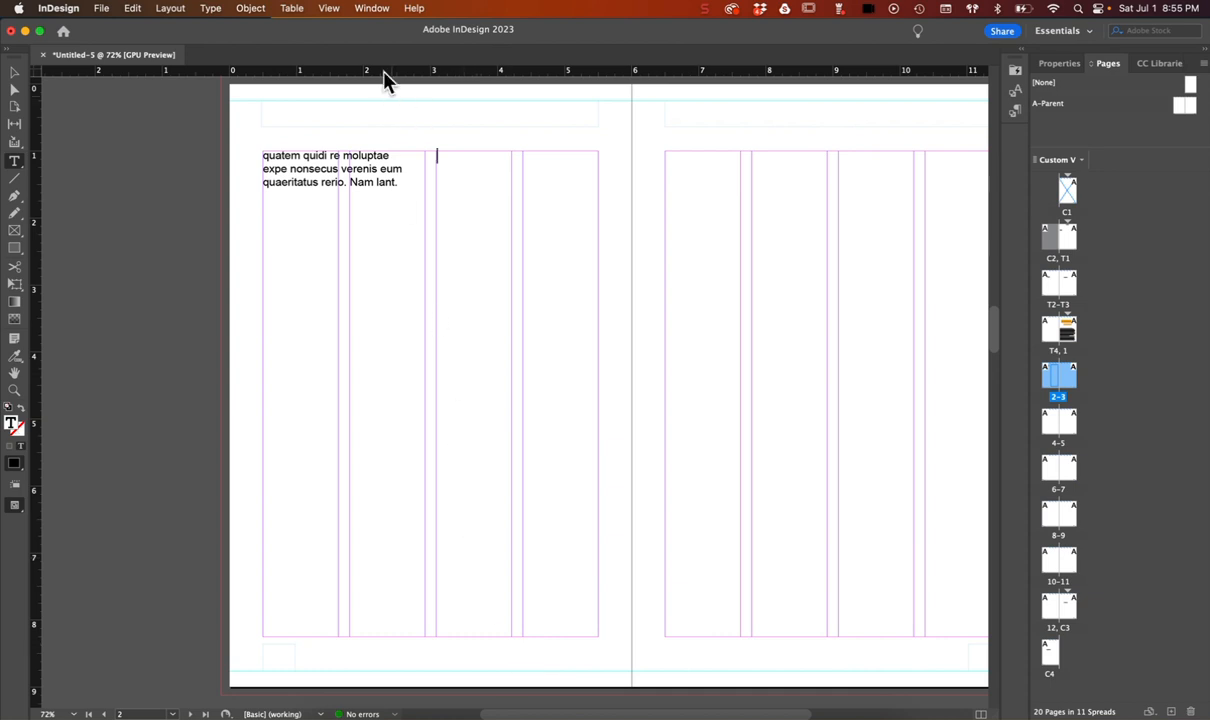
left_click(336, 9)
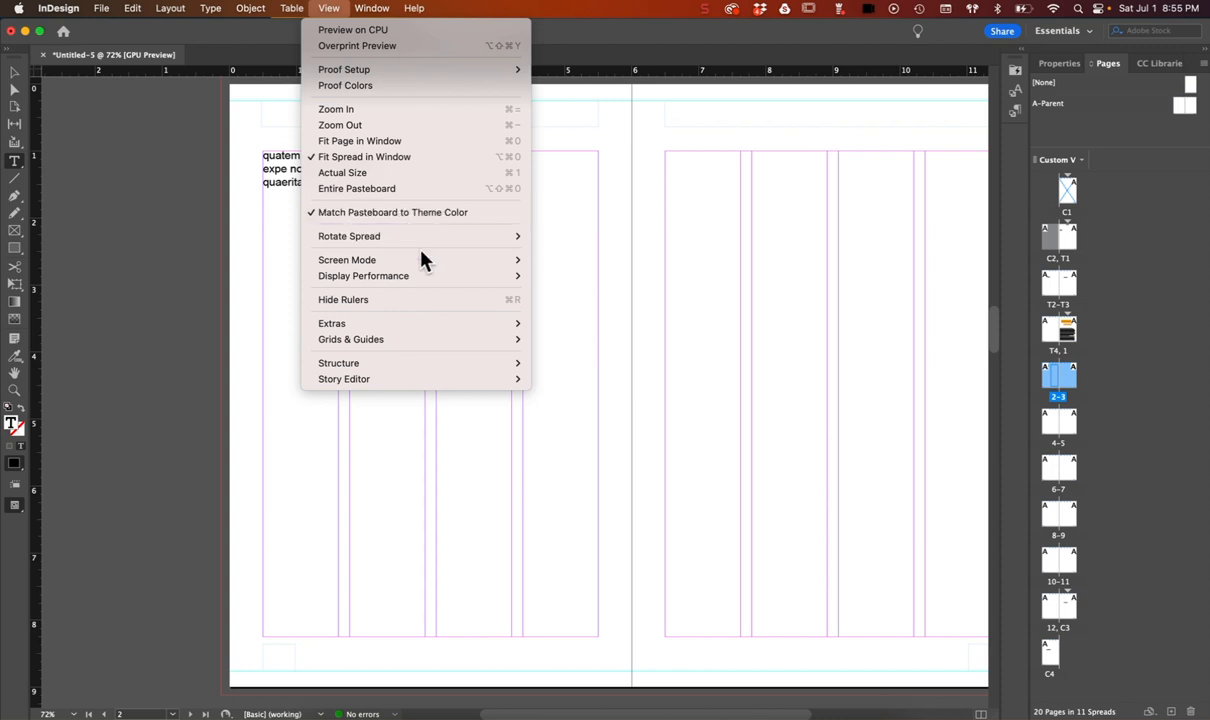
mouse_move(420, 259)
mouse_move(499, 325)
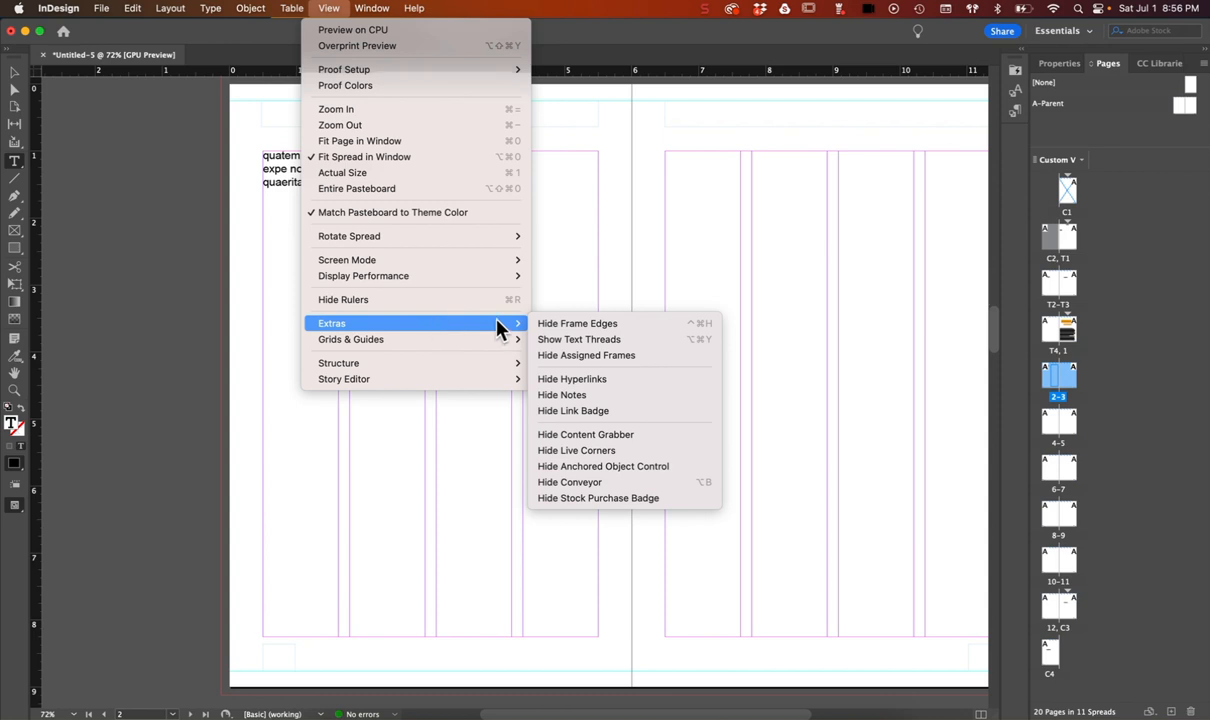
left_click(590, 340)
Inspect the thread between pages 1 and 2, and link page 2's first-columns frame to the empty frame beside it
left_click(15, 73)
left_click(304, 350)
scroll(320, 348, "up", 5)
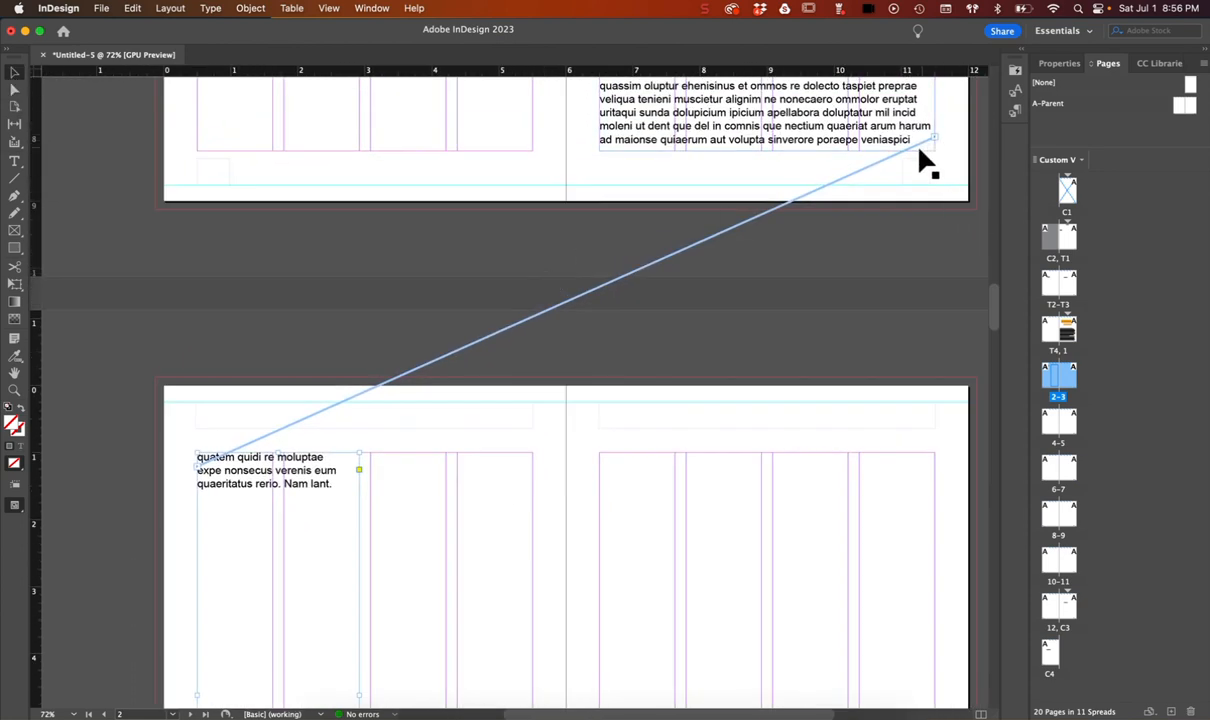
scroll(392, 582, "down", 5)
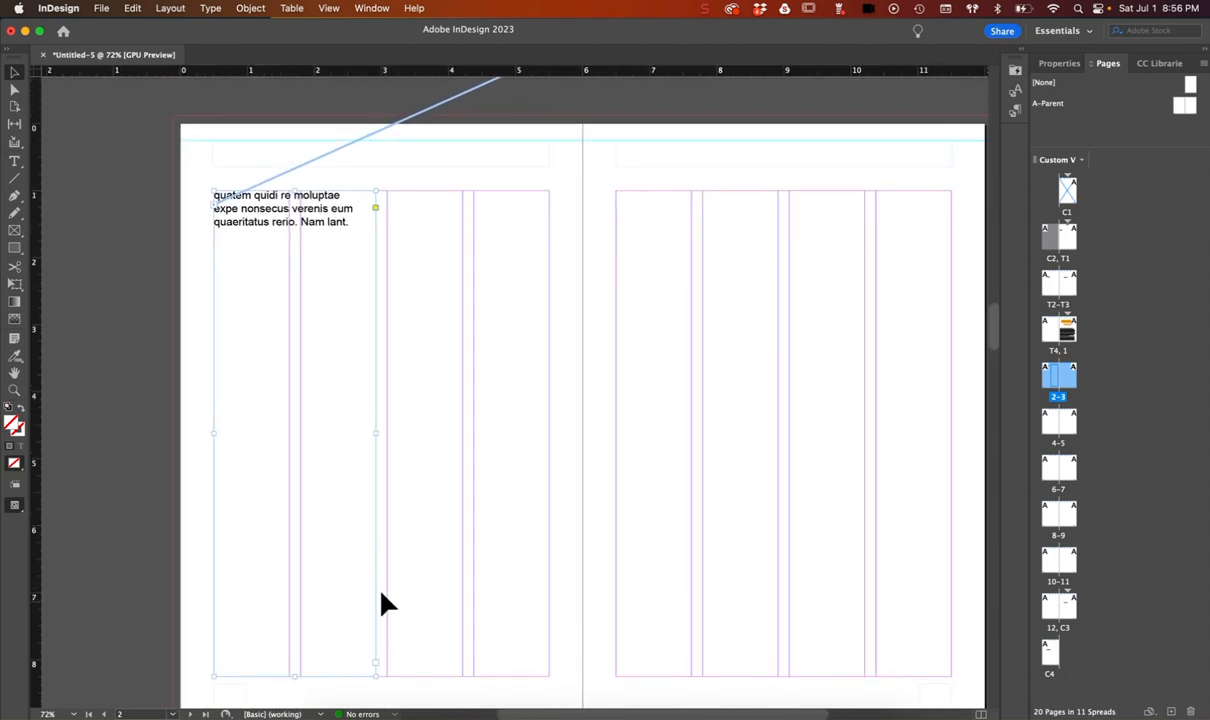
scroll(386, 590, "up", 3)
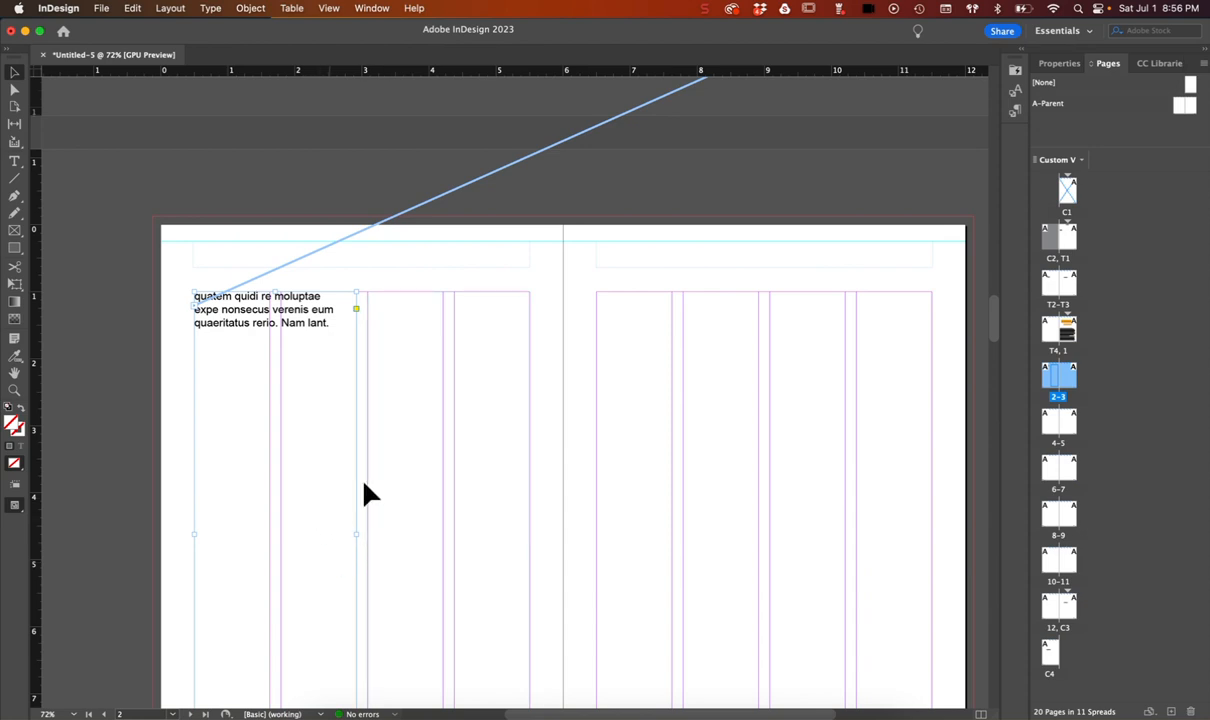
scroll(370, 494, "down", 3)
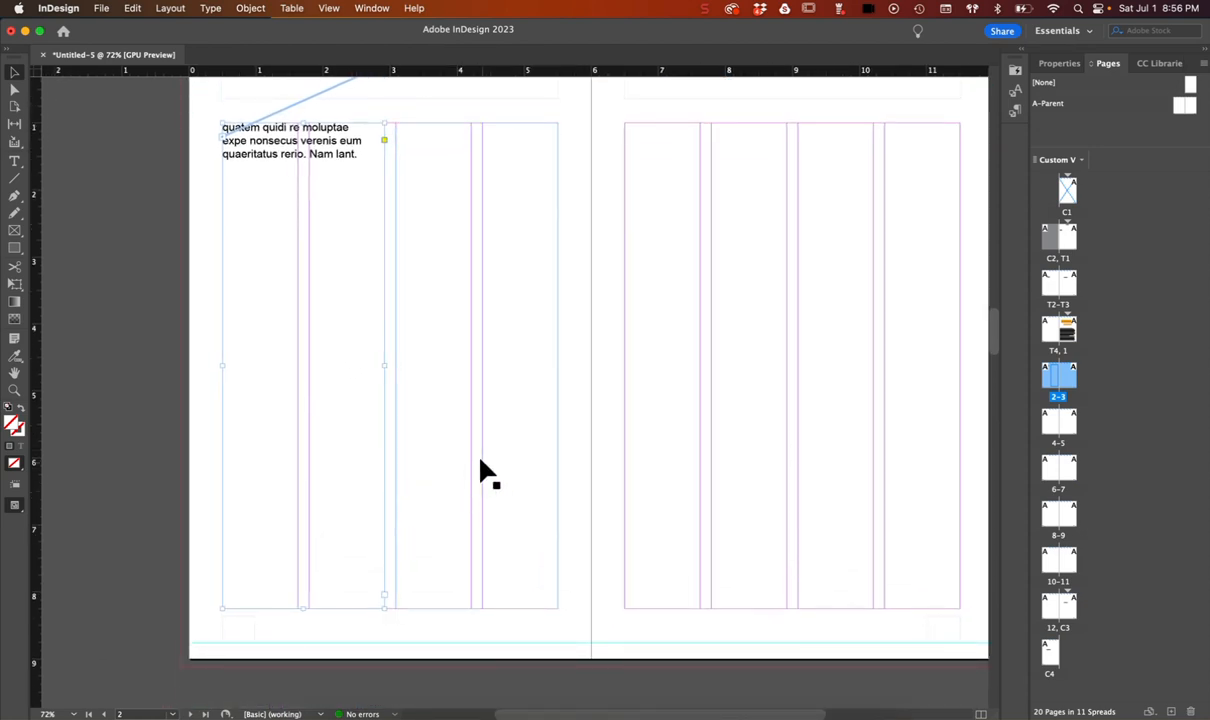
left_click(385, 596)
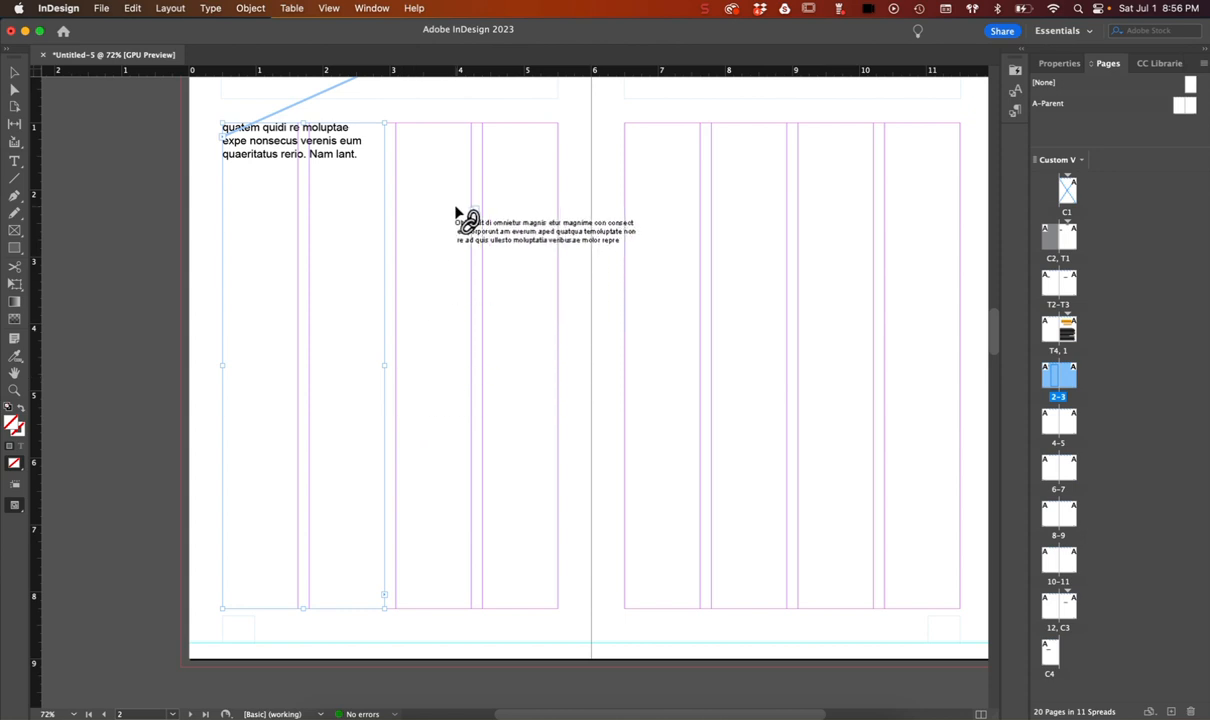
left_click(458, 214)
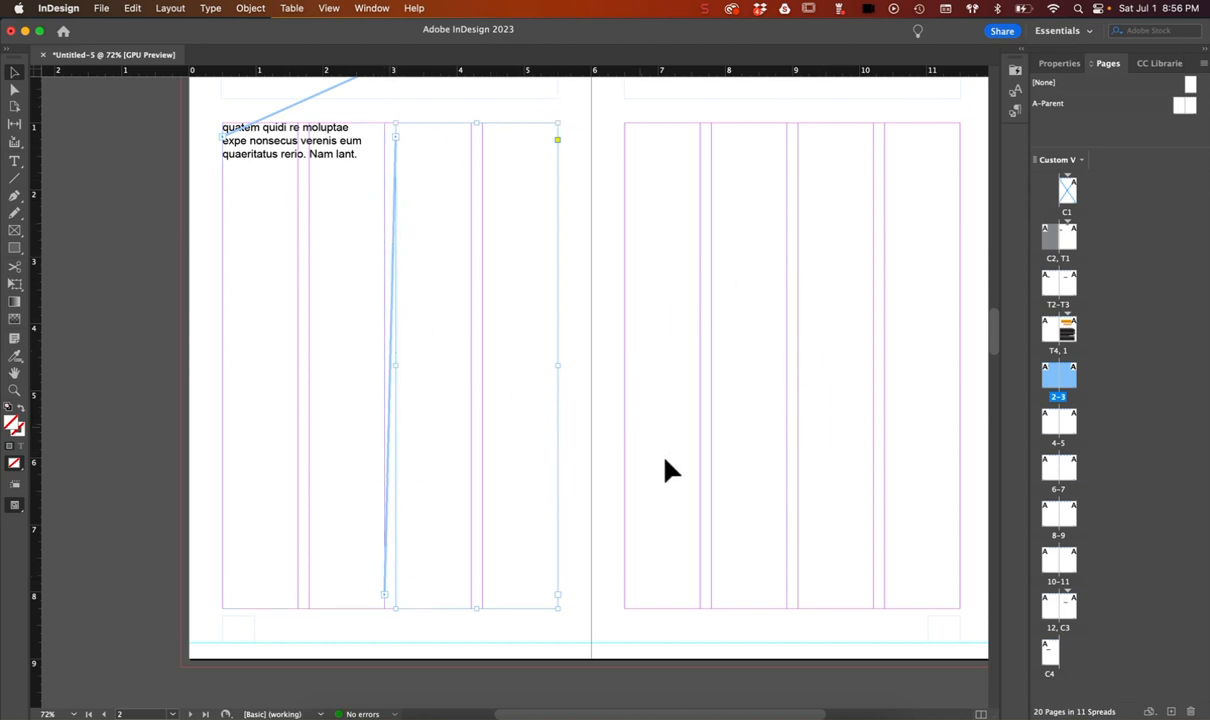
Draw an empty text frame filling page 3 from margin to margin across all four columns
scroll(853, 470, "right", 2)
scroll(853, 470, "down", 1)
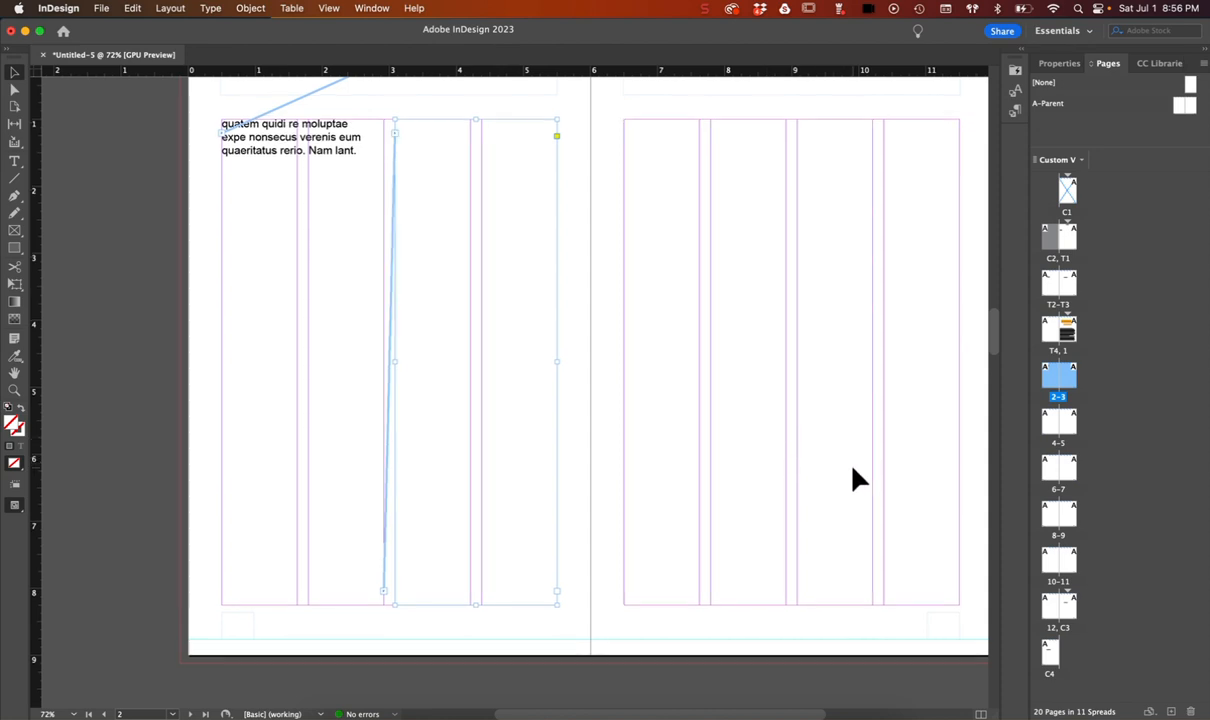
scroll(798, 472, "down", 2)
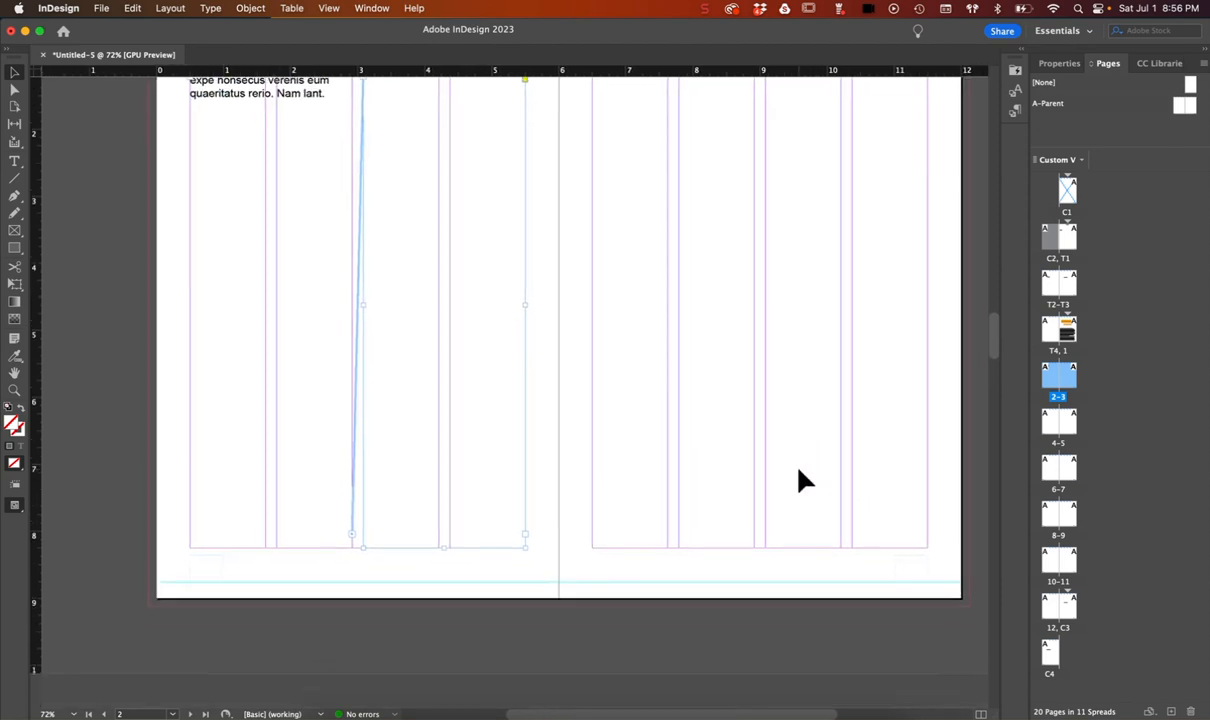
scroll(798, 472, "up", 3)
scroll(798, 472, "right", 2)
left_click(14, 161)
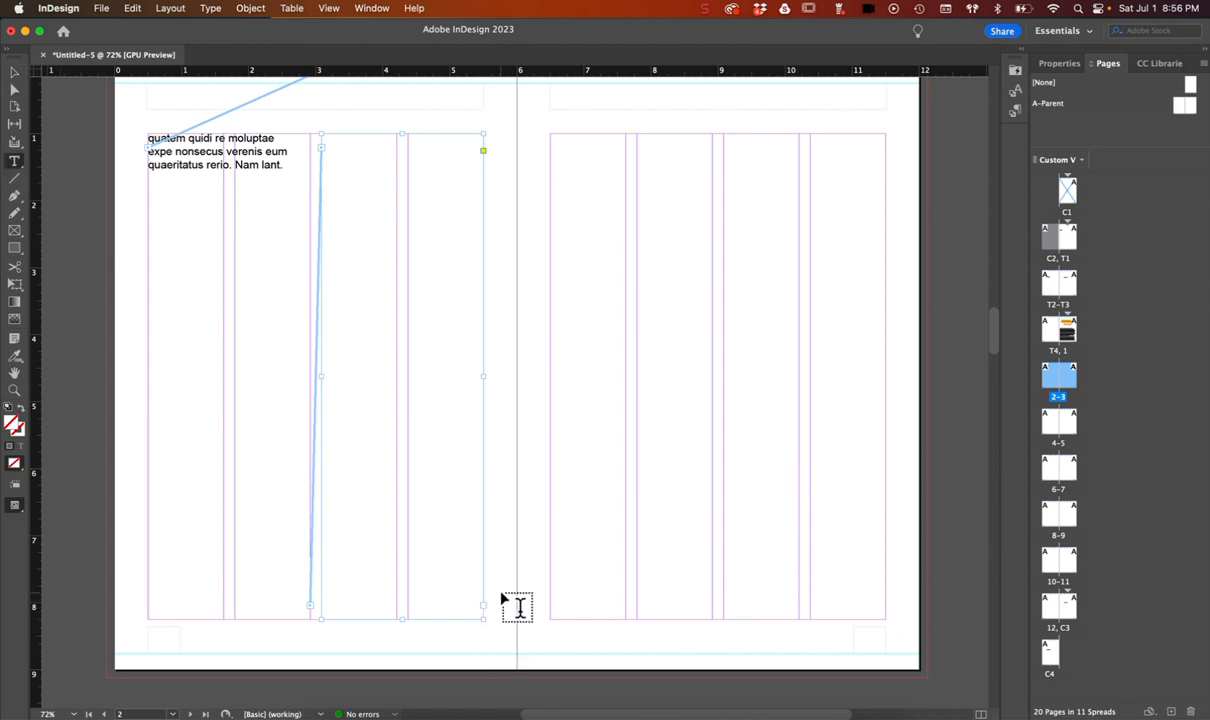
left_click_drag(550, 133, 885, 619)
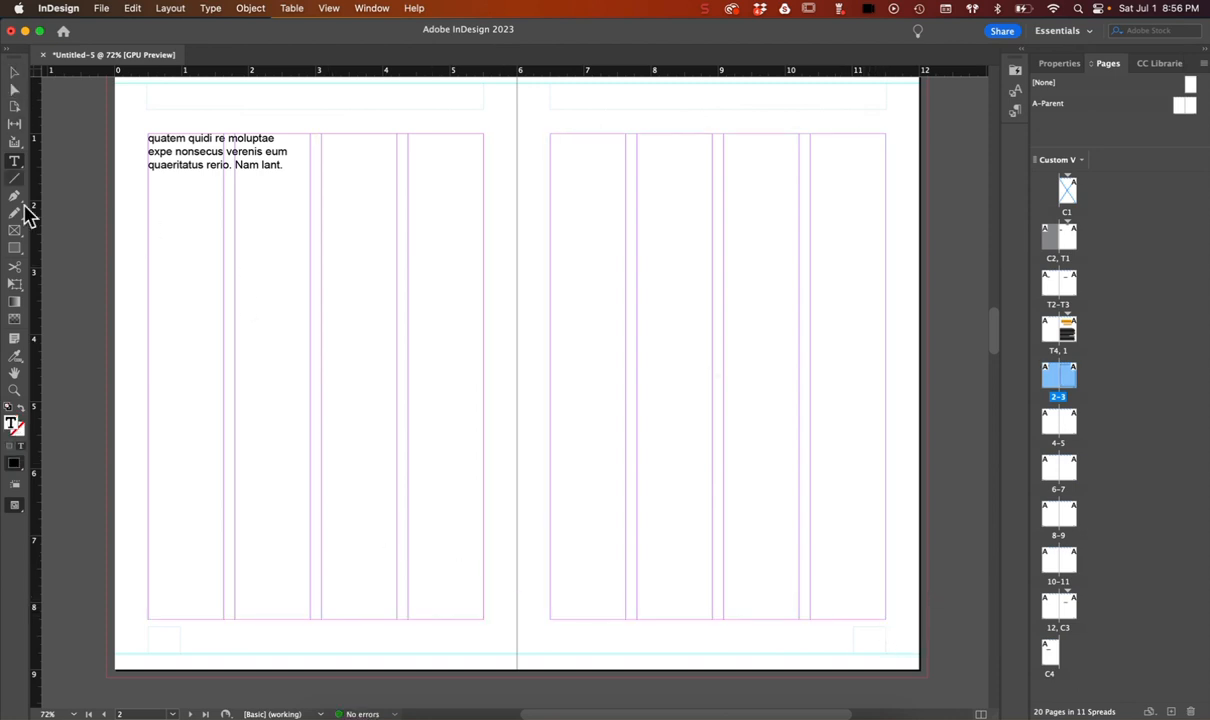
Thread the text frame in page 2's last two columns to the empty full-width frame on page 3
left_click(14, 72)
left_click(458, 541)
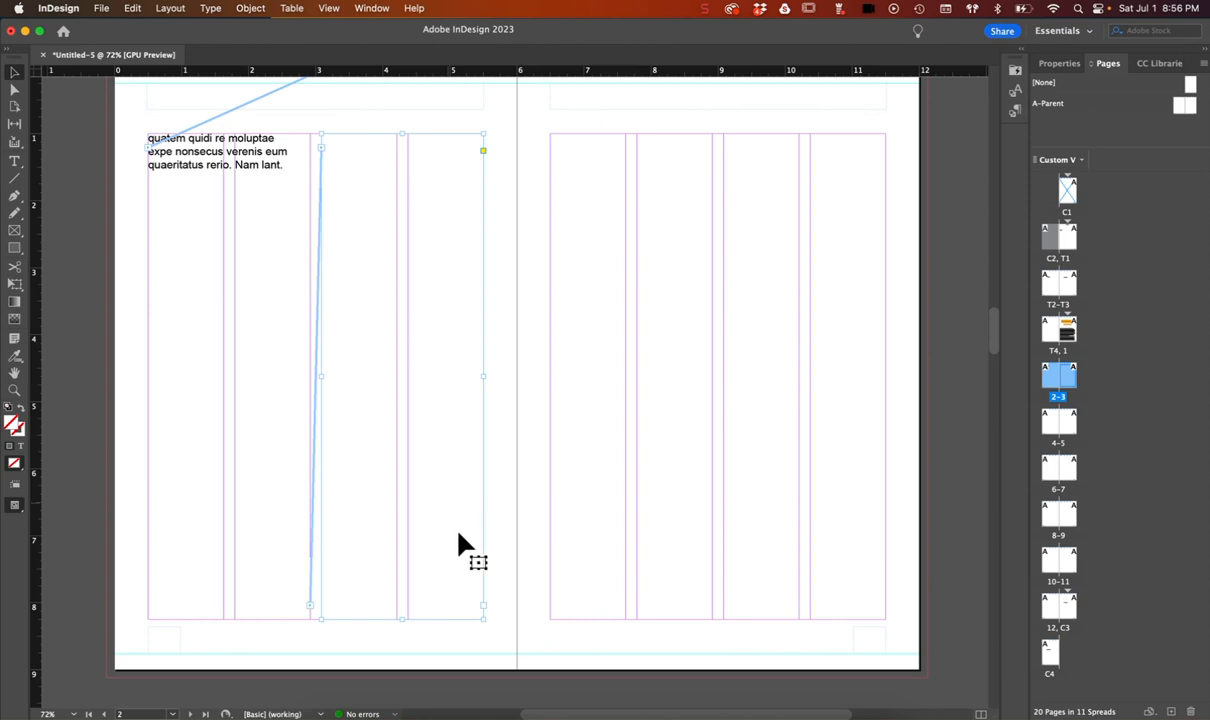
left_click(482, 607)
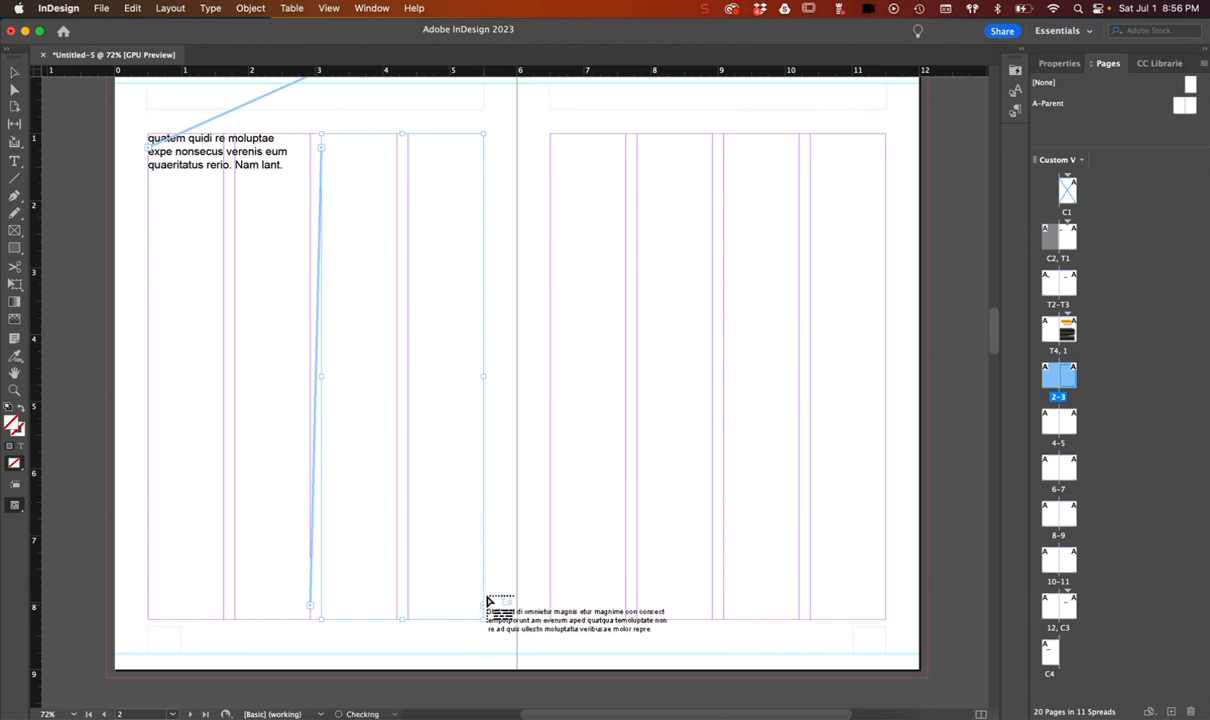
left_click(600, 197)
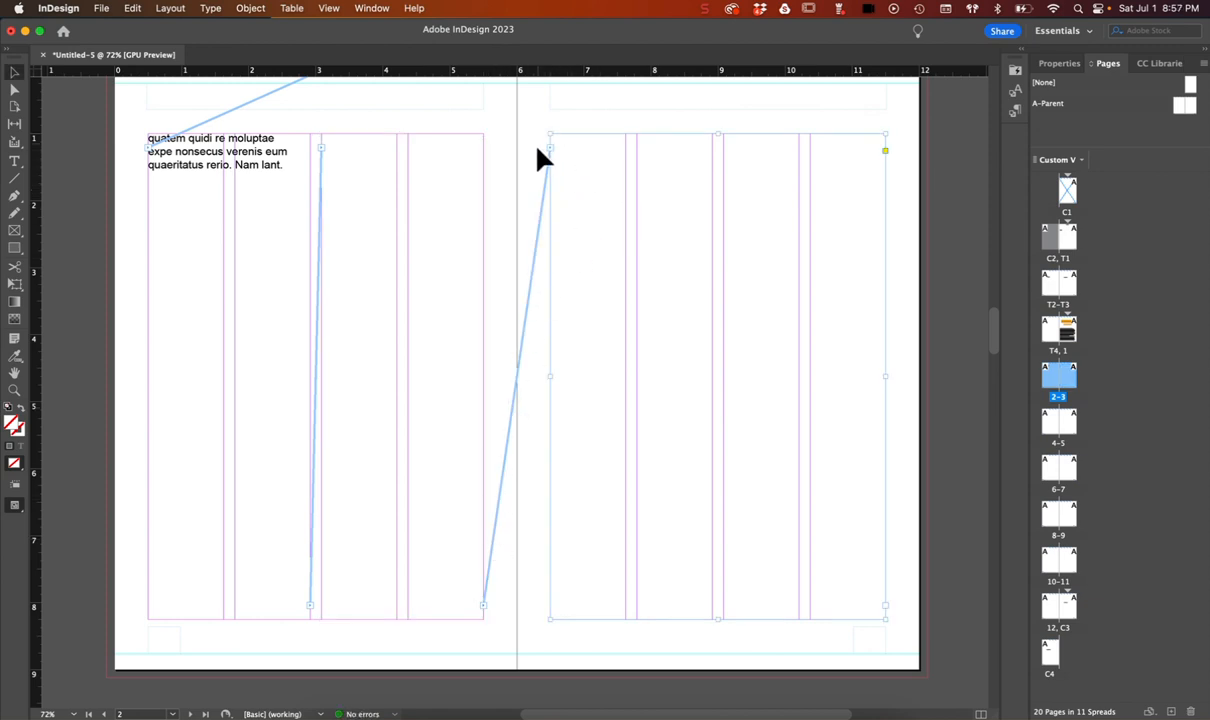
Fill the threaded frames on pages 2 and 3 with placeholder text following the end of the existing body text
scroll(560, 180, "up", 2)
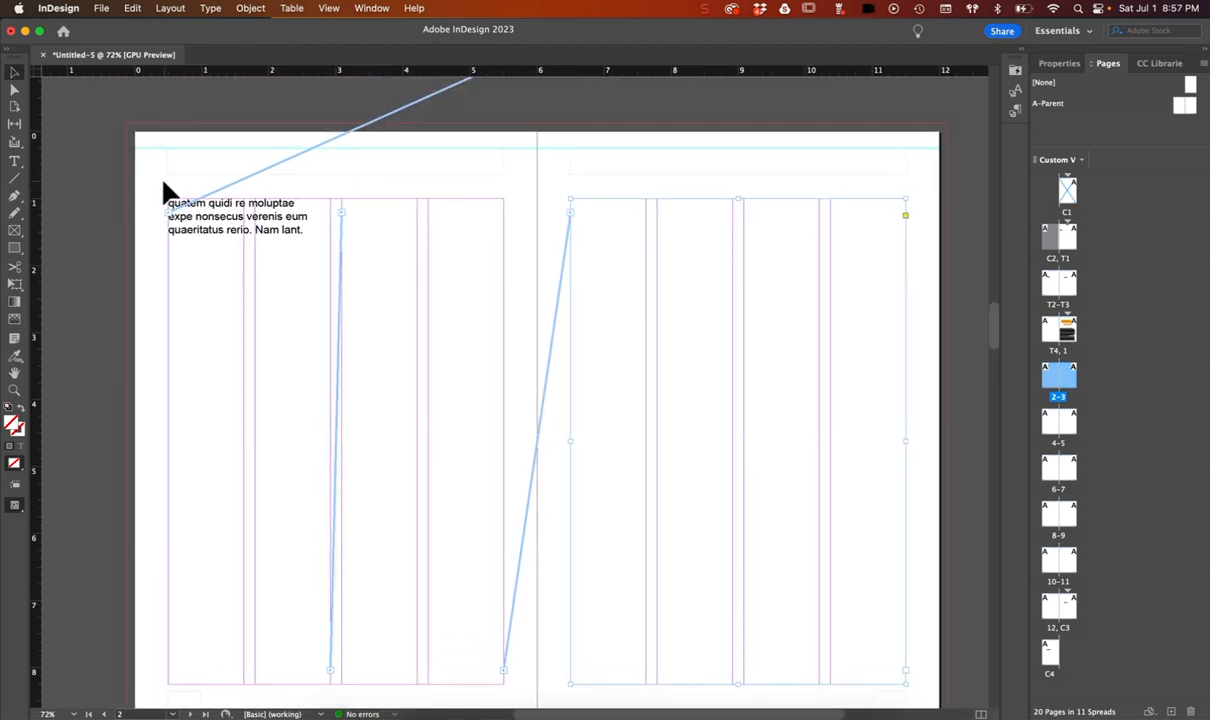
left_click(14, 161)
left_click(326, 232)
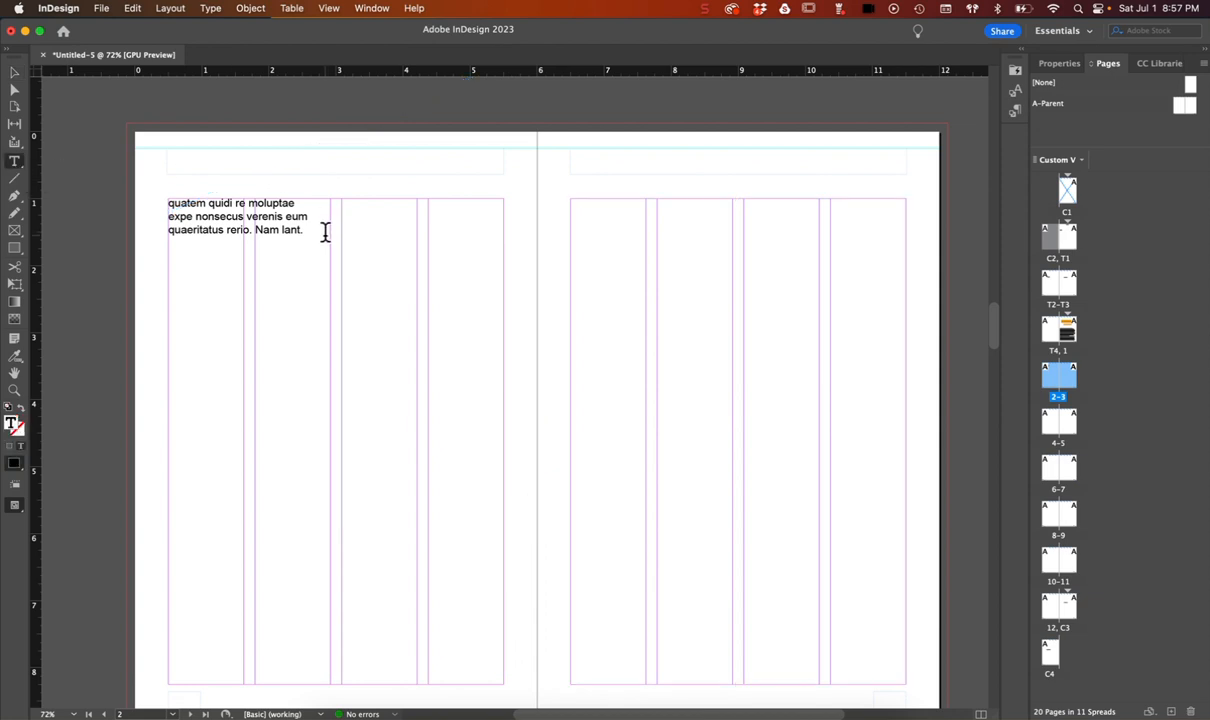
left_click(210, 8)
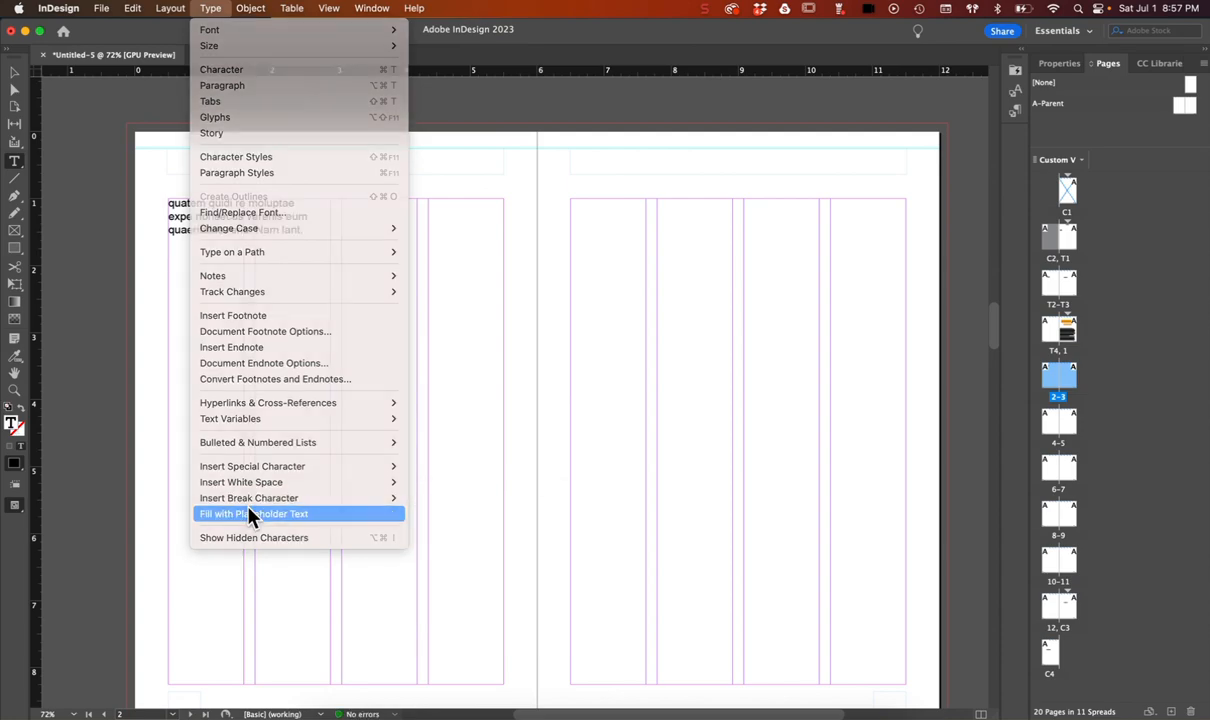
left_click(245, 513)
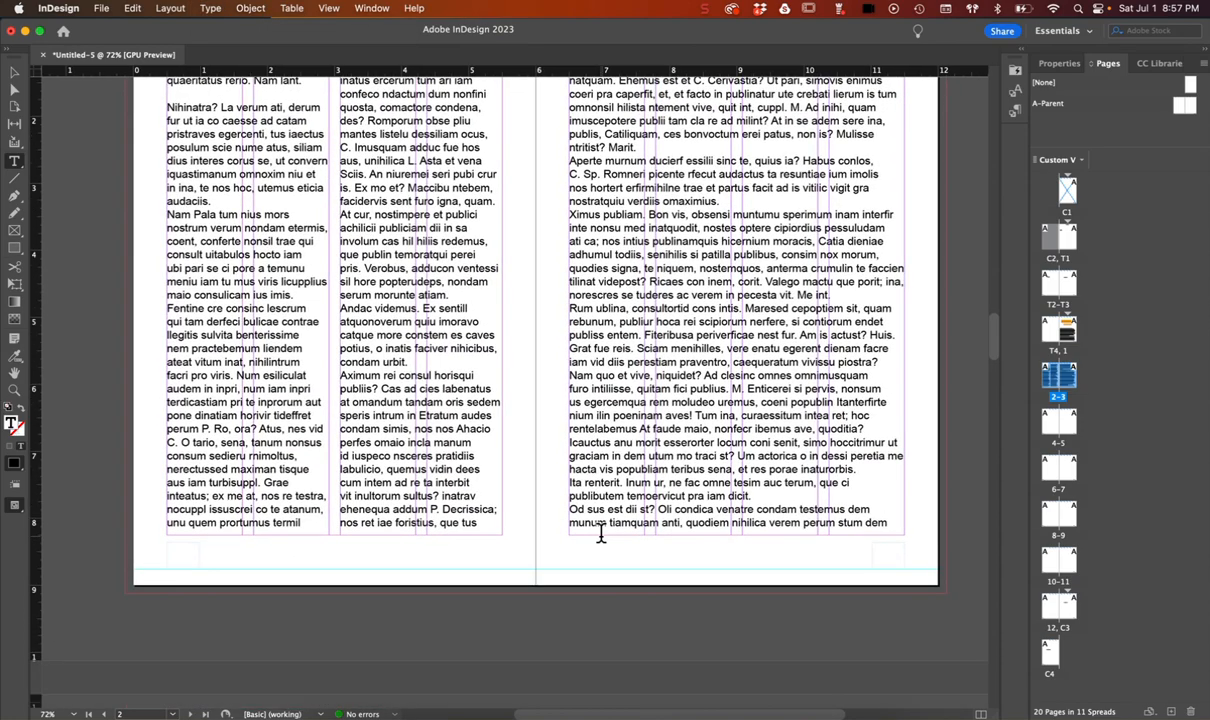
Insert a blank line before the page 1 paragraph that begins "Pid mos pe latet maio"
scroll(601, 533, "up", 10)
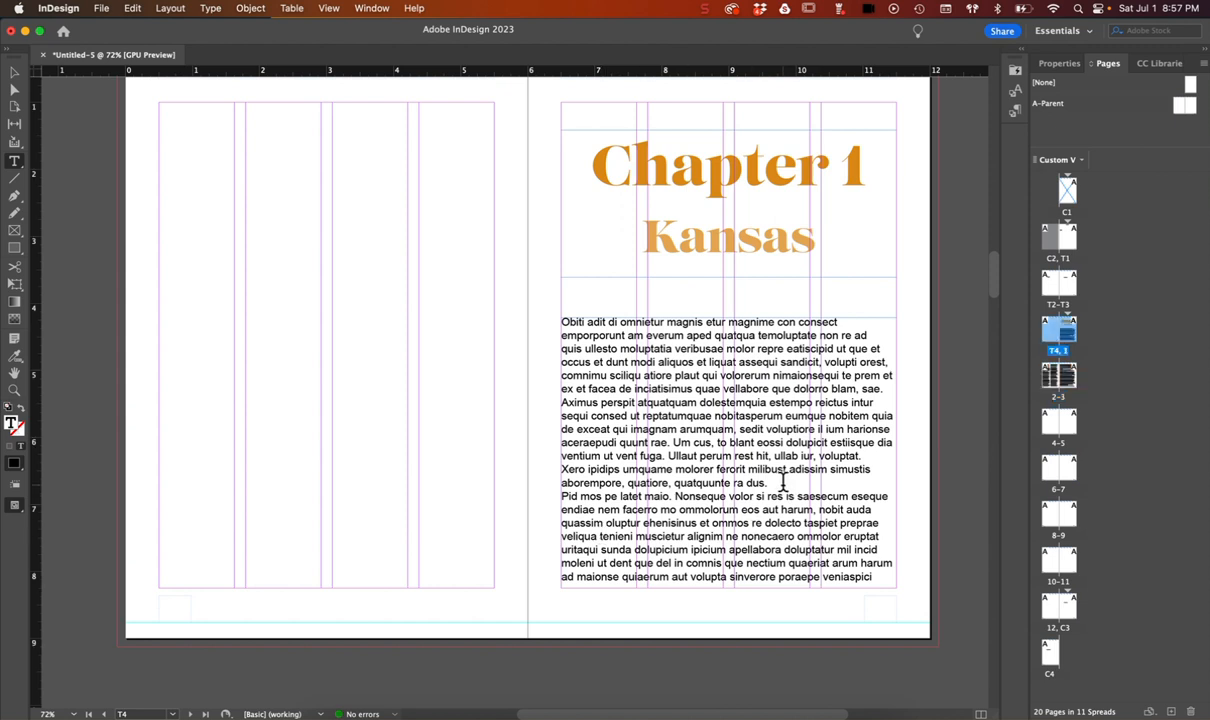
key("Return")
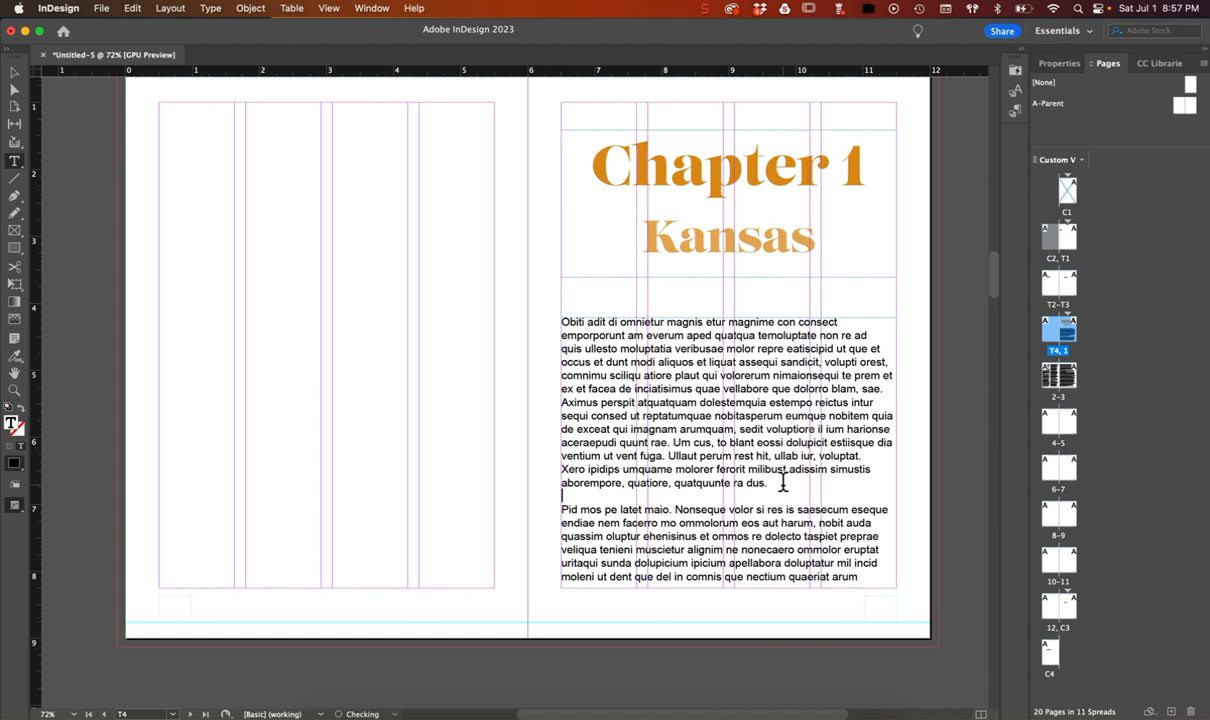
double_click(591, 510)
left_click_drag(582, 508, 542, 517)
Remove the blank line before the "Nihinatra?" paragraph in the first text frame on page 2
scroll(612, 537, "down", 10)
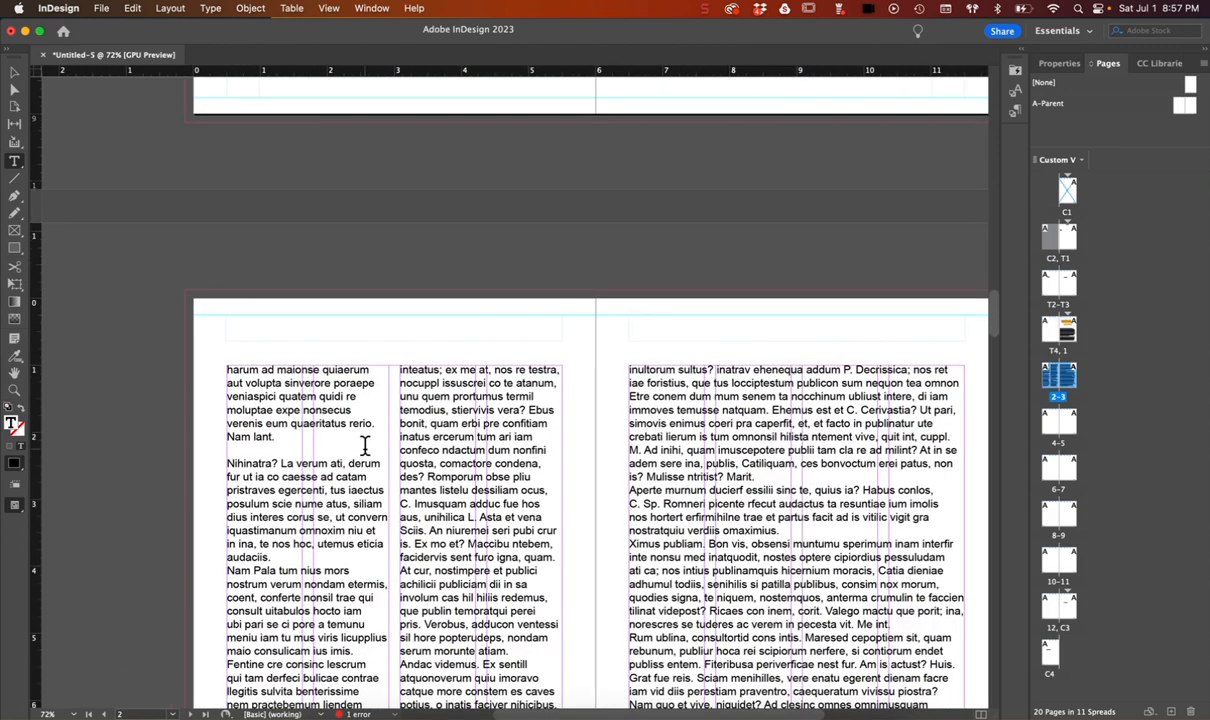
left_click(365, 446)
key("BackSpace")
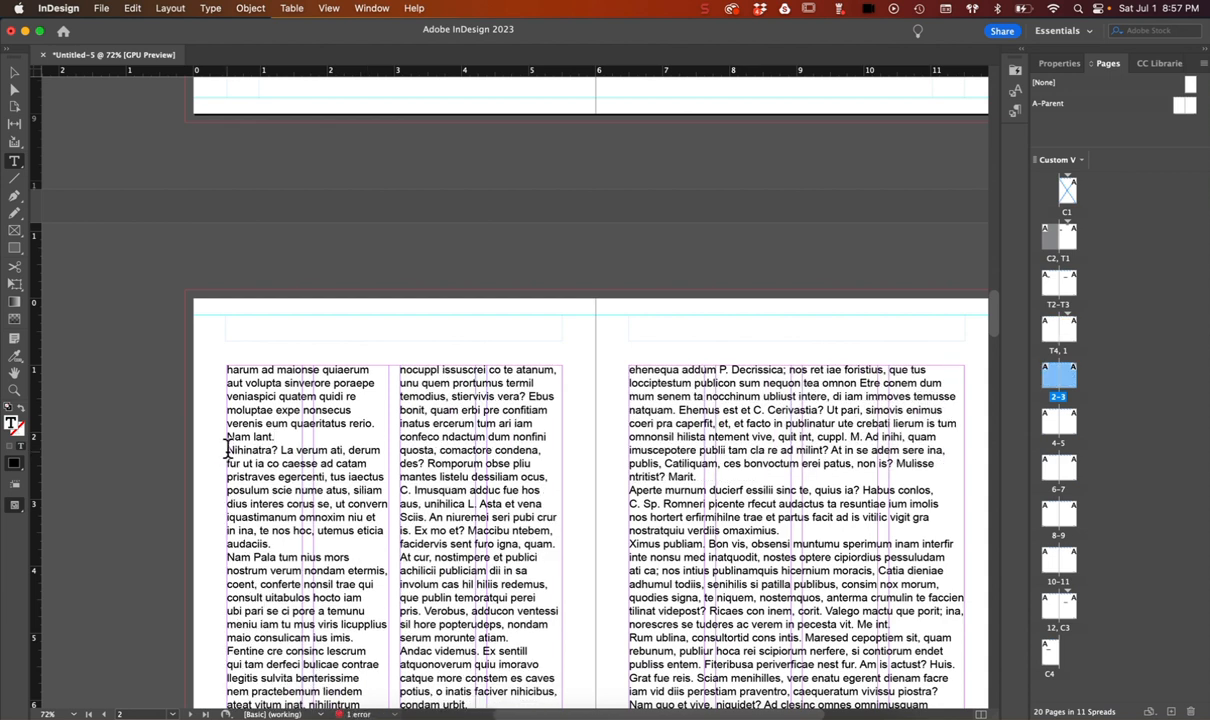
Indent the first lines of the "Nihinatra?" and "Nam Pala" paragraphs on page 2 with manual tabs
key("Tab")
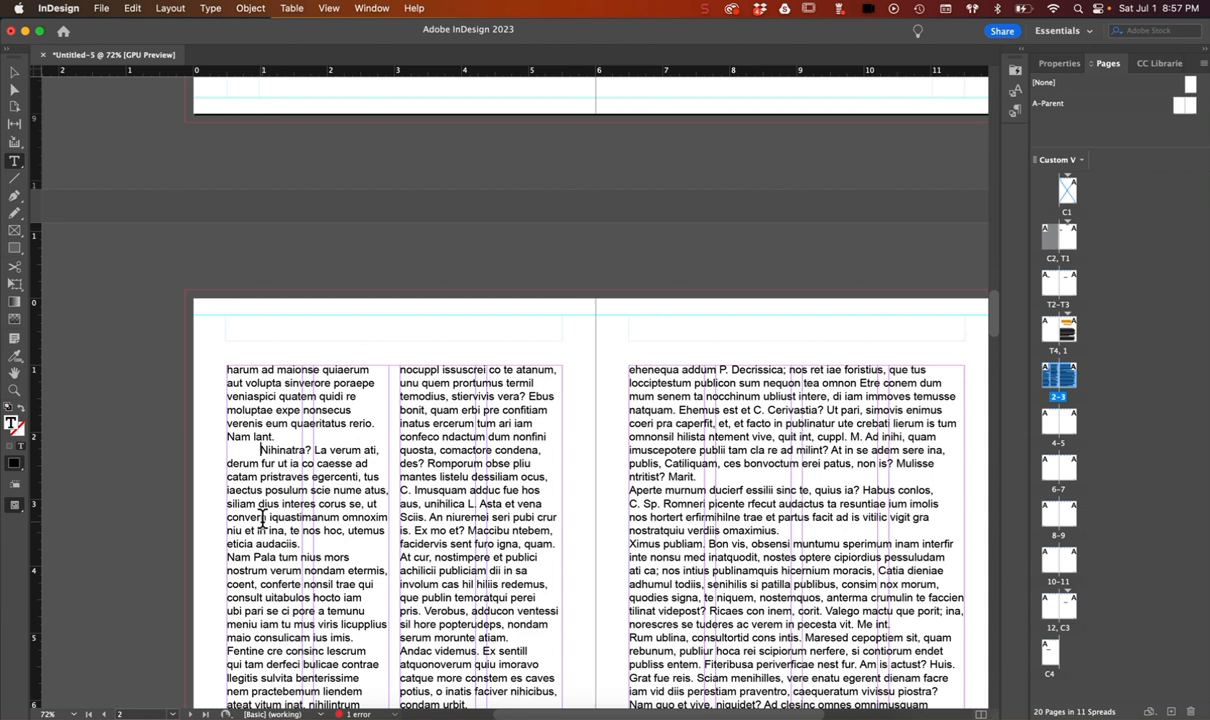
scroll(310, 496, "down", 2)
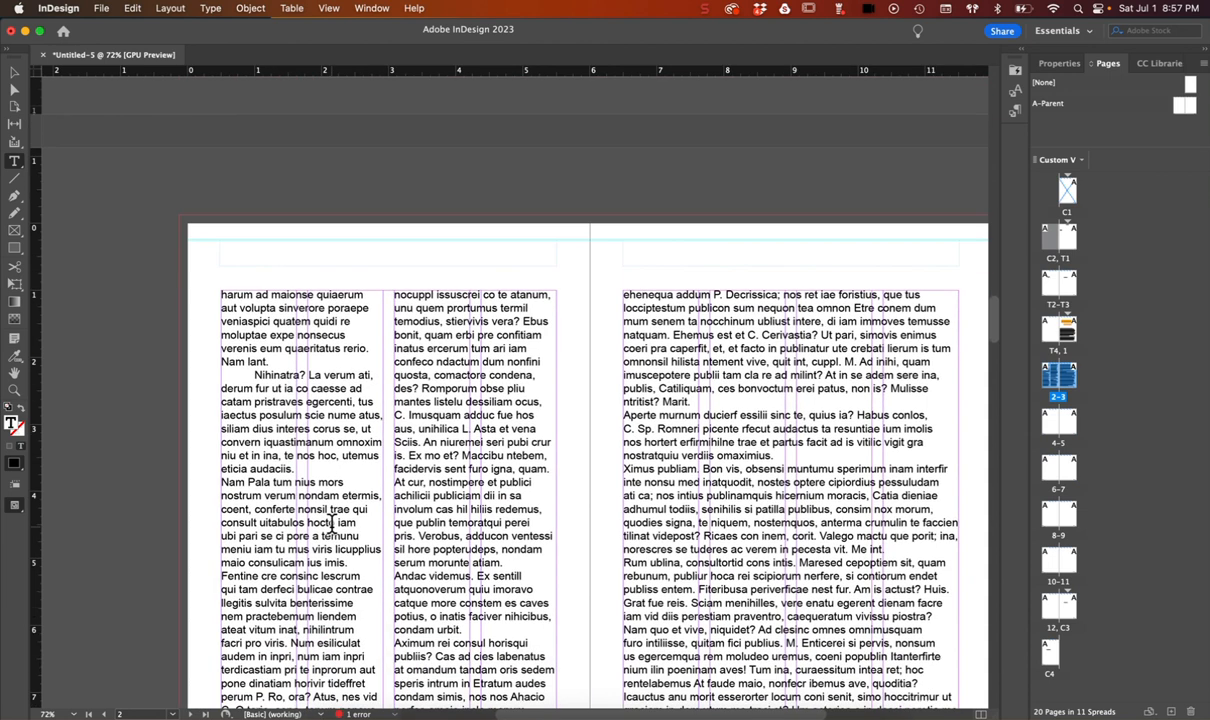
left_click(222, 483)
key("Tab")
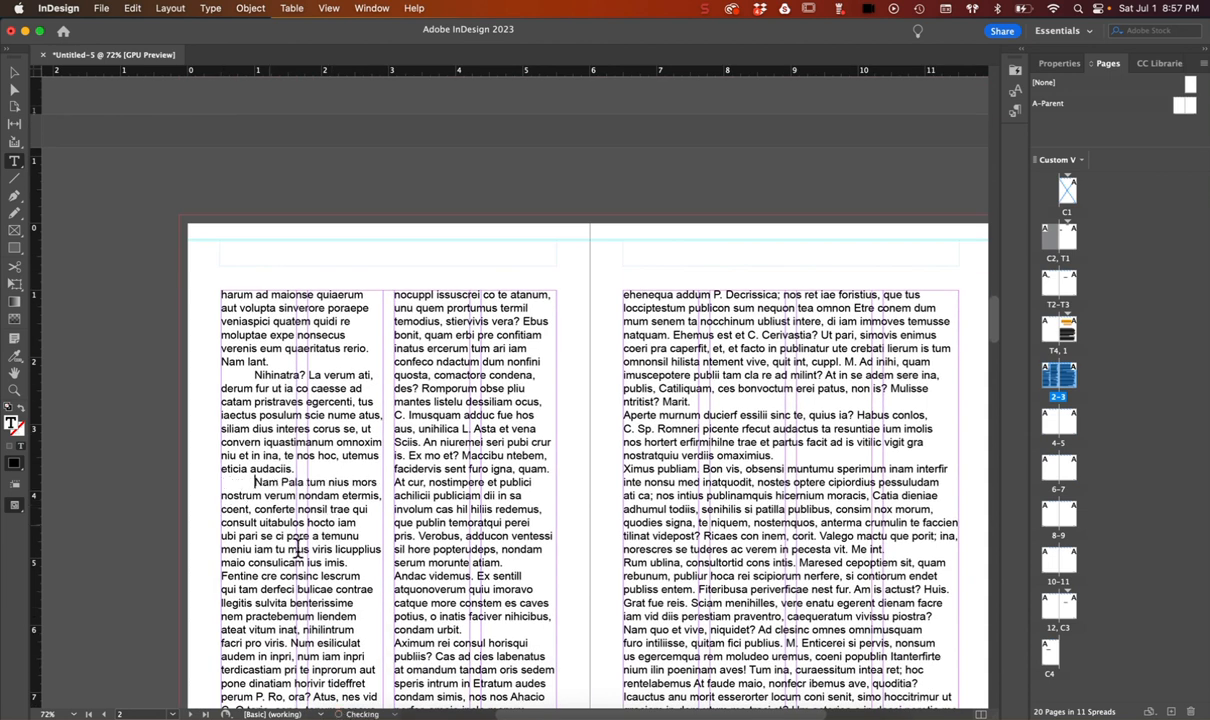
Edit the Body paragraph style to keep a 0 in left indent and use a first line indent of 0.375 in
left_click(1013, 112)
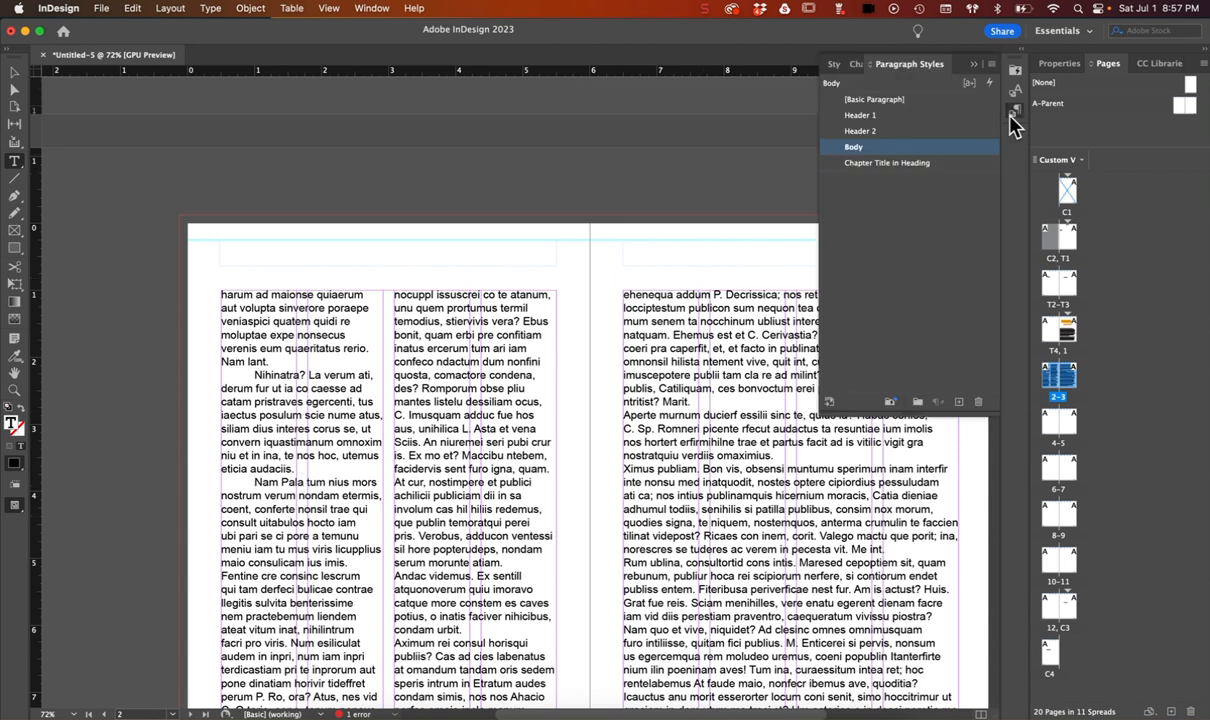
double_click(938, 150)
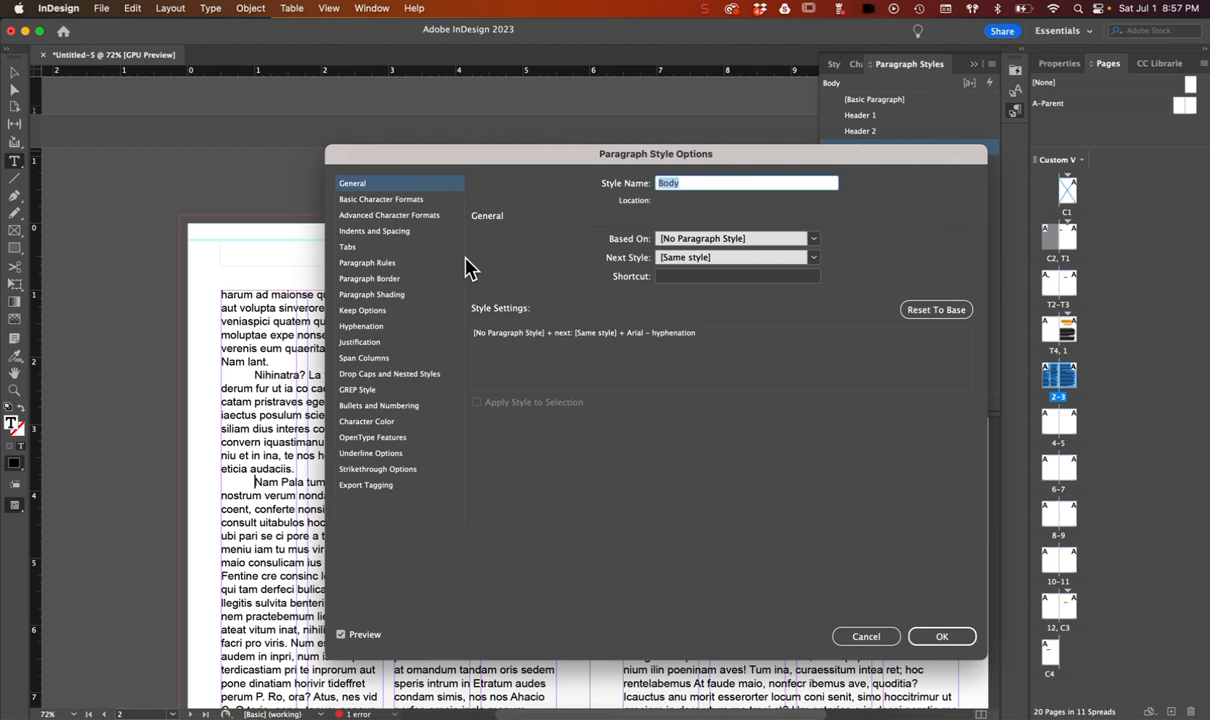
left_click(395, 232)
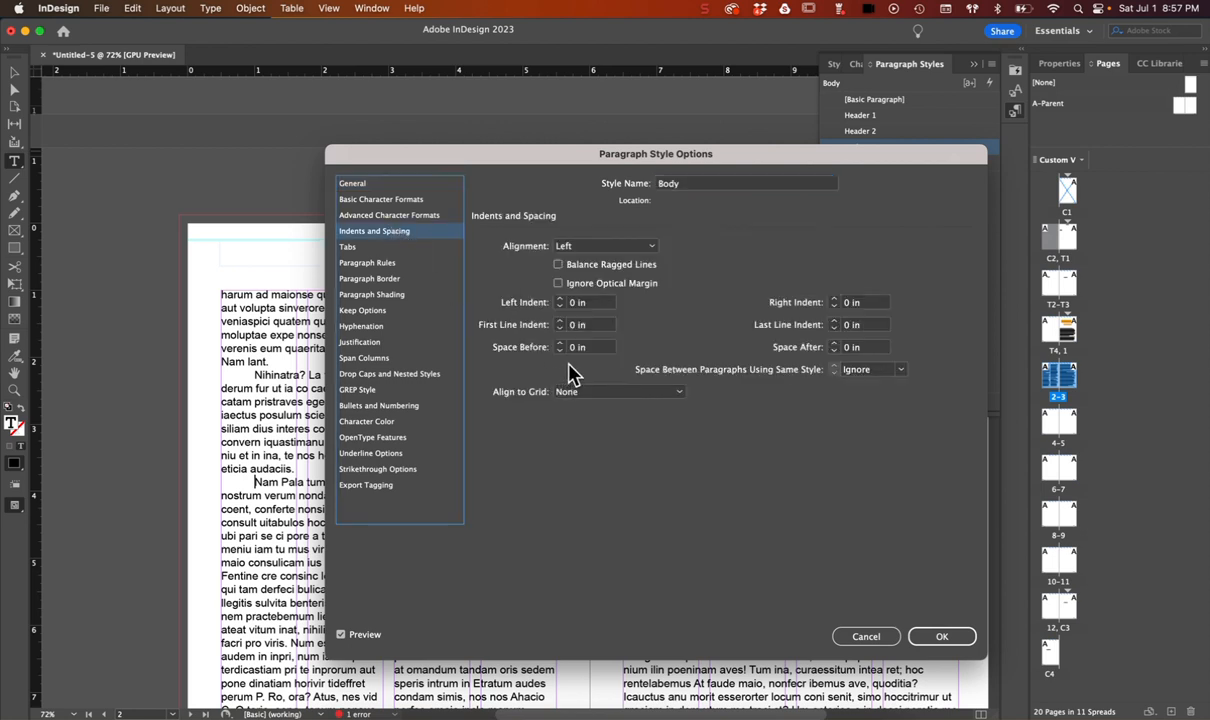
left_click(560, 298)
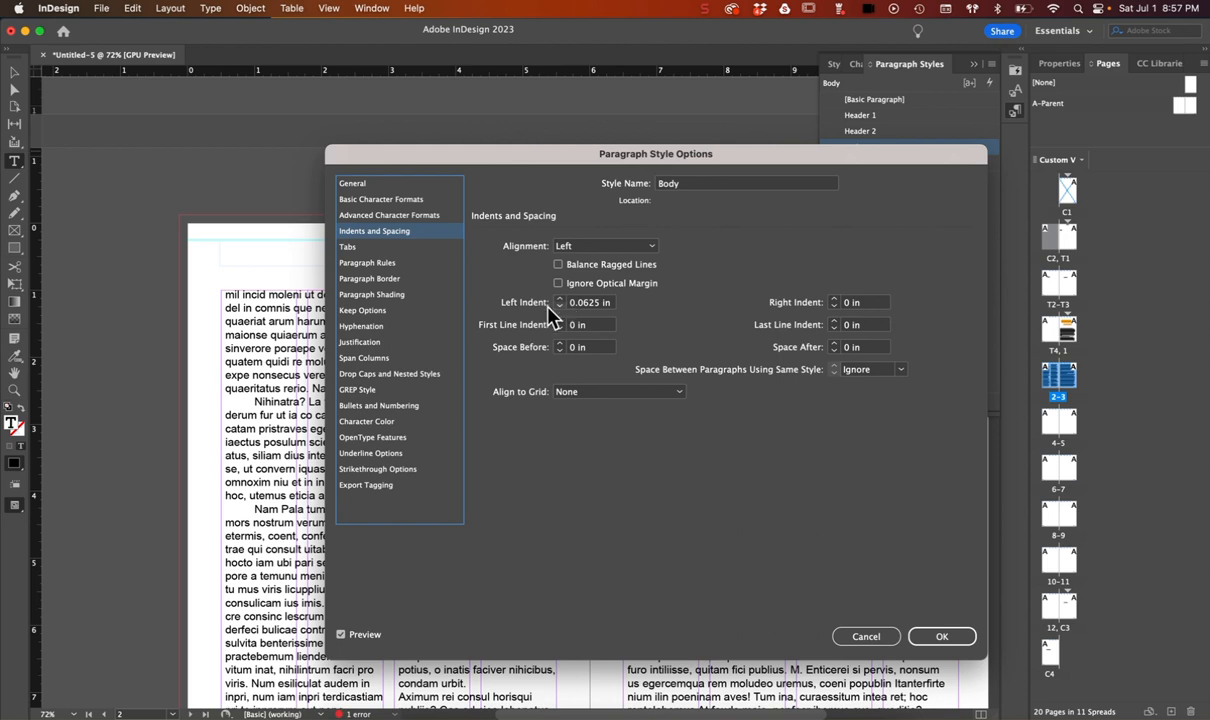
left_click_drag(535, 158, 637, 73)
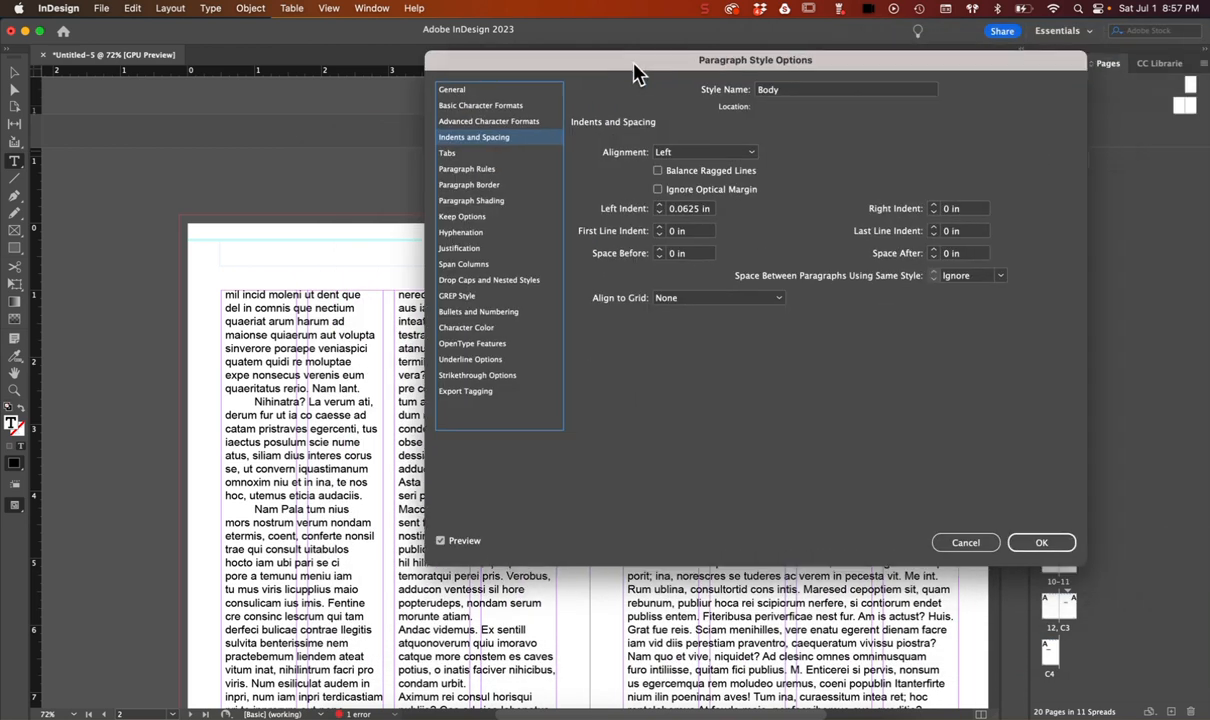
left_click(659, 212)
left_click(659, 227)
left_click(659, 227)
left_click(659, 227)
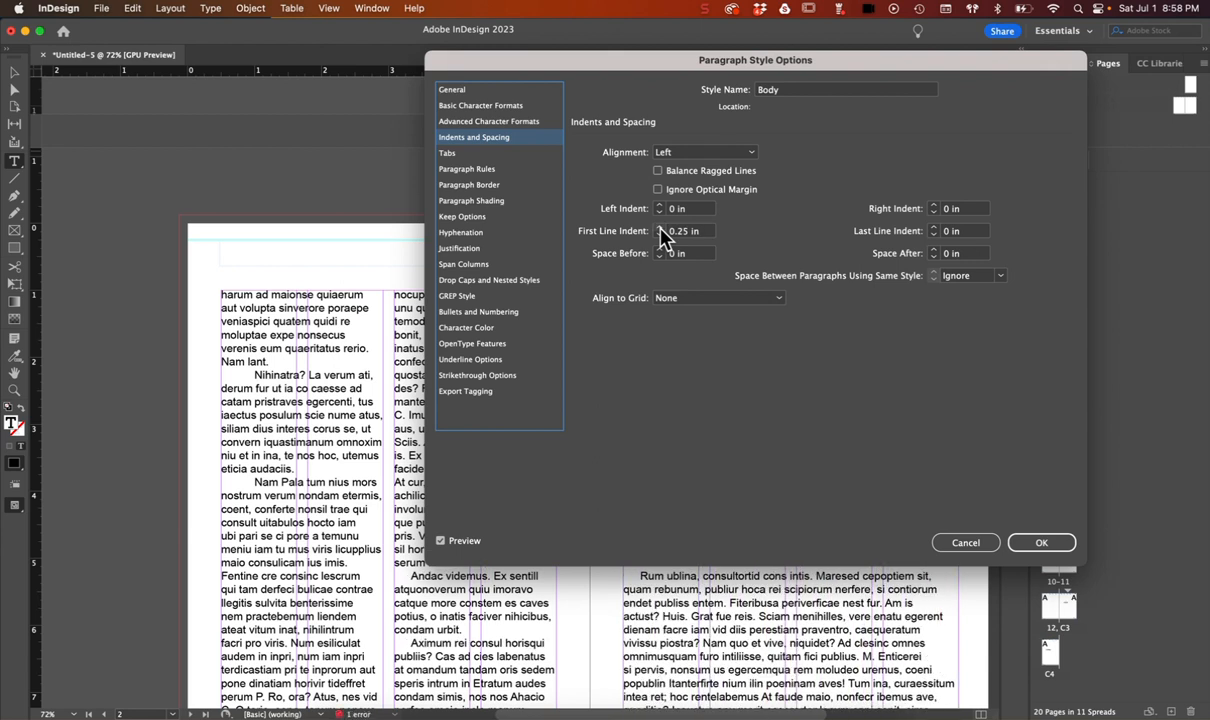
left_click(659, 227)
left_click(659, 227)
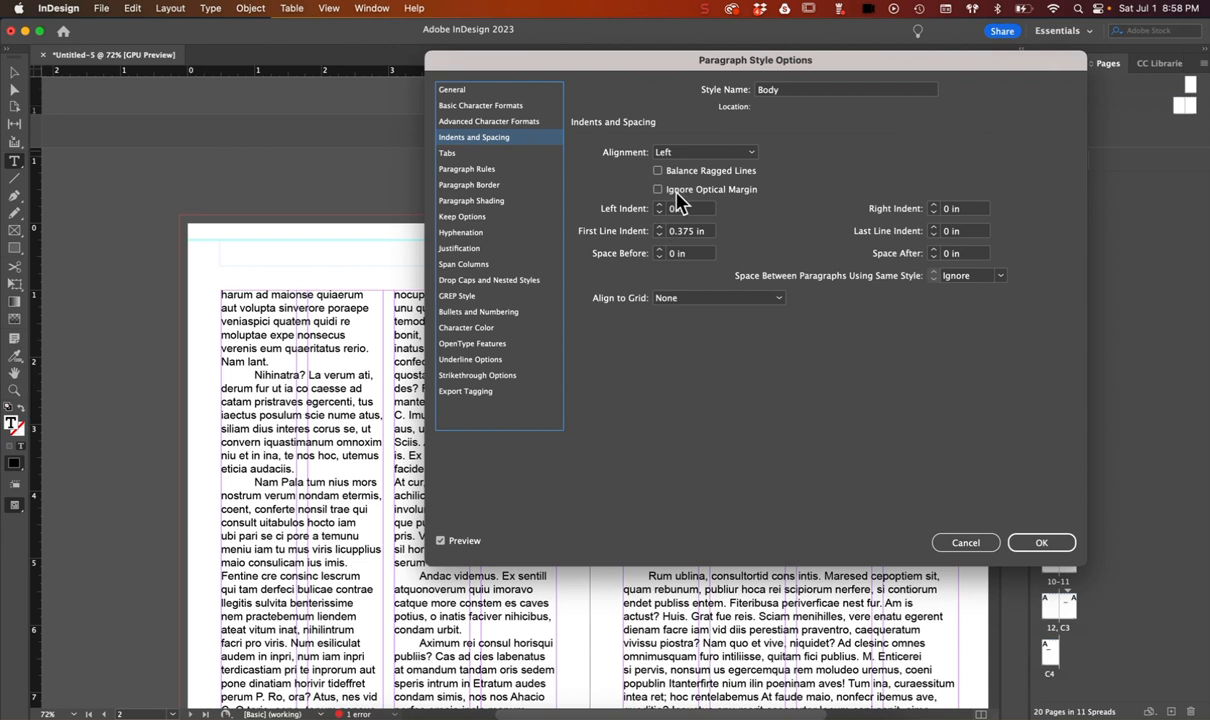
left_click_drag(762, 59, 804, 10)
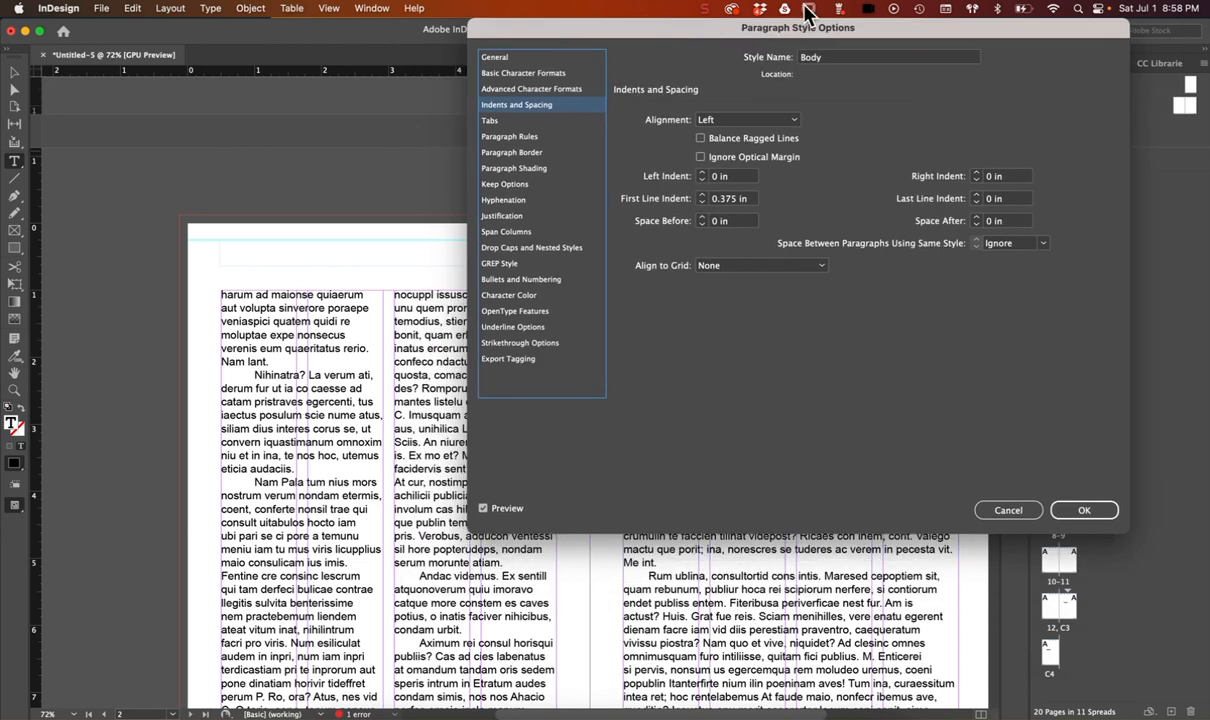
left_click(1084, 511)
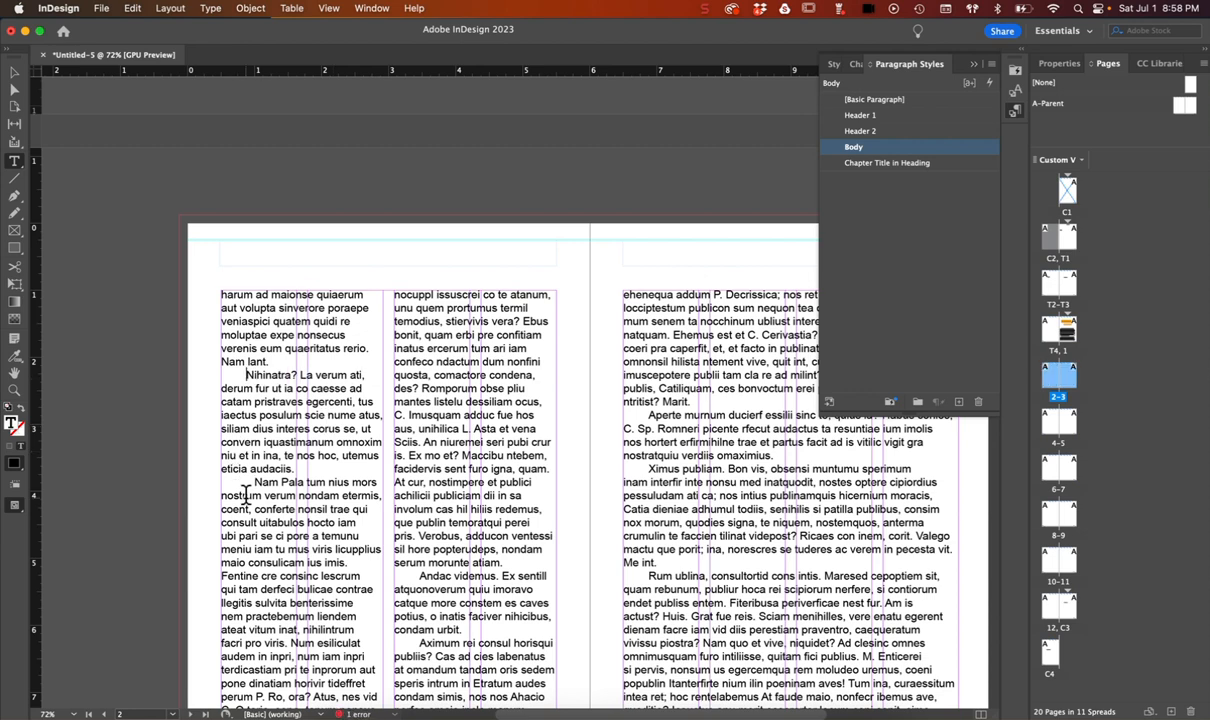
Check the Body style's first line indents across pages 2–3 and page 1, closing the paragraph styles
scroll(447, 511, "down", 3)
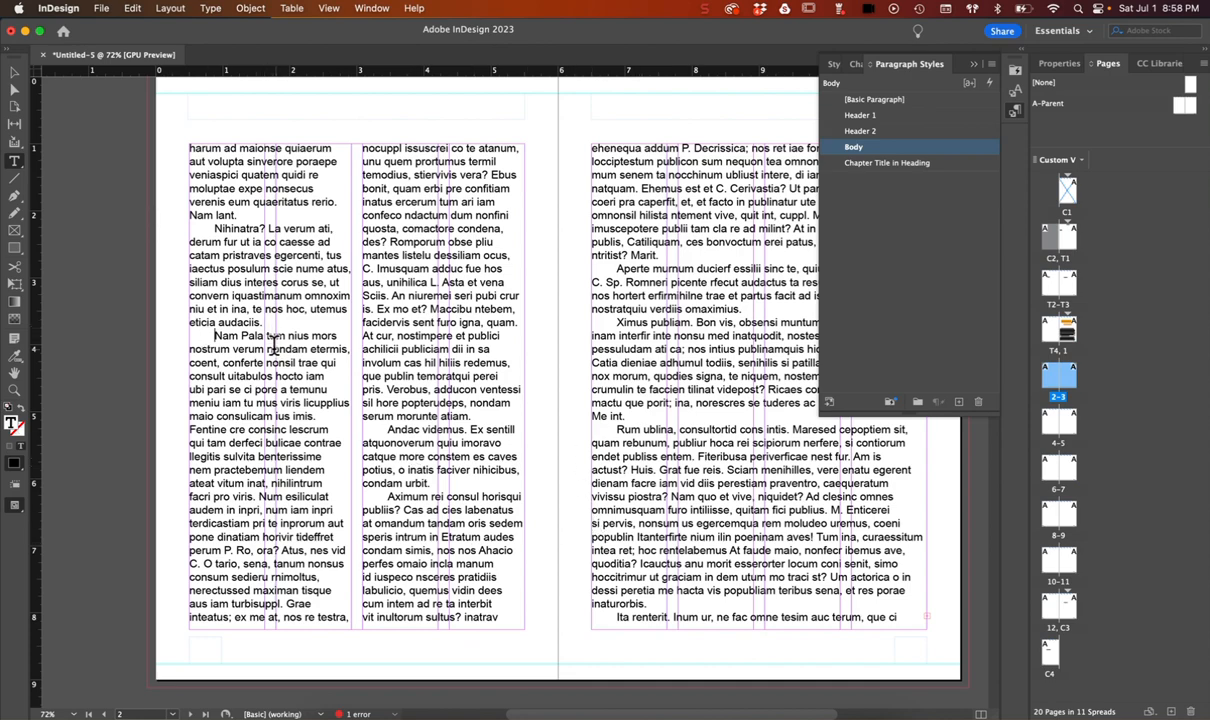
scroll(273, 345, "up", 12)
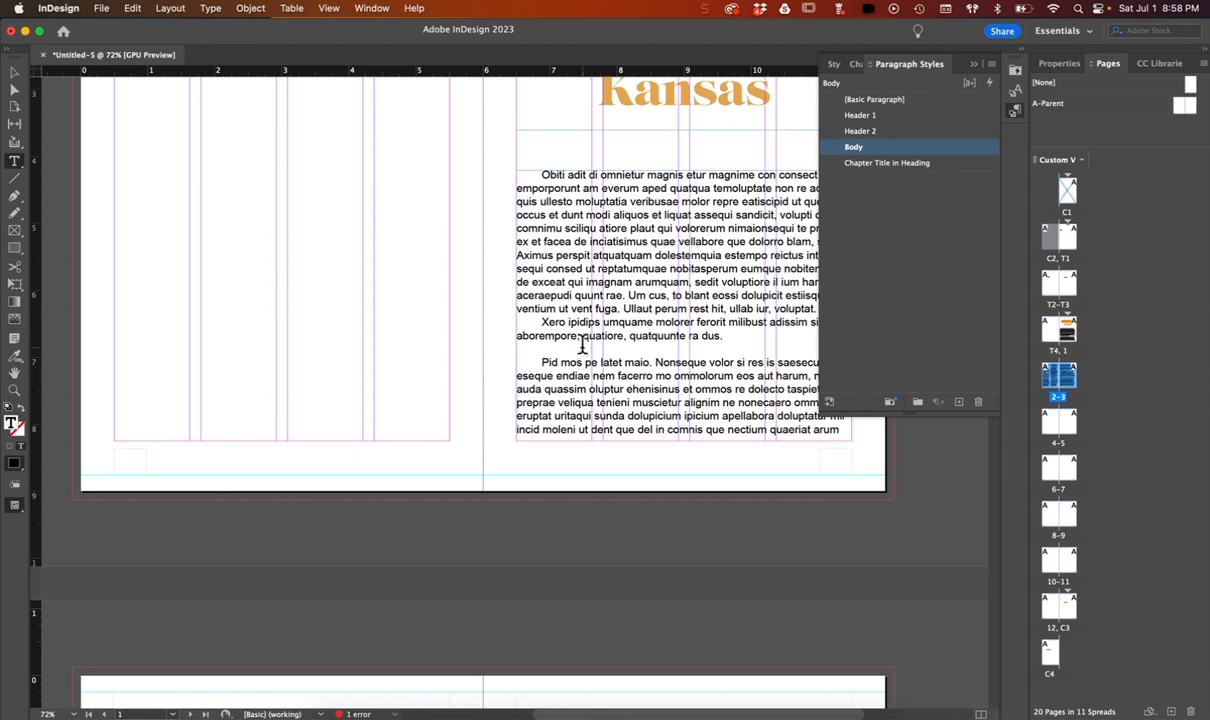
left_click(973, 64)
scroll(690, 300, "up", 2)
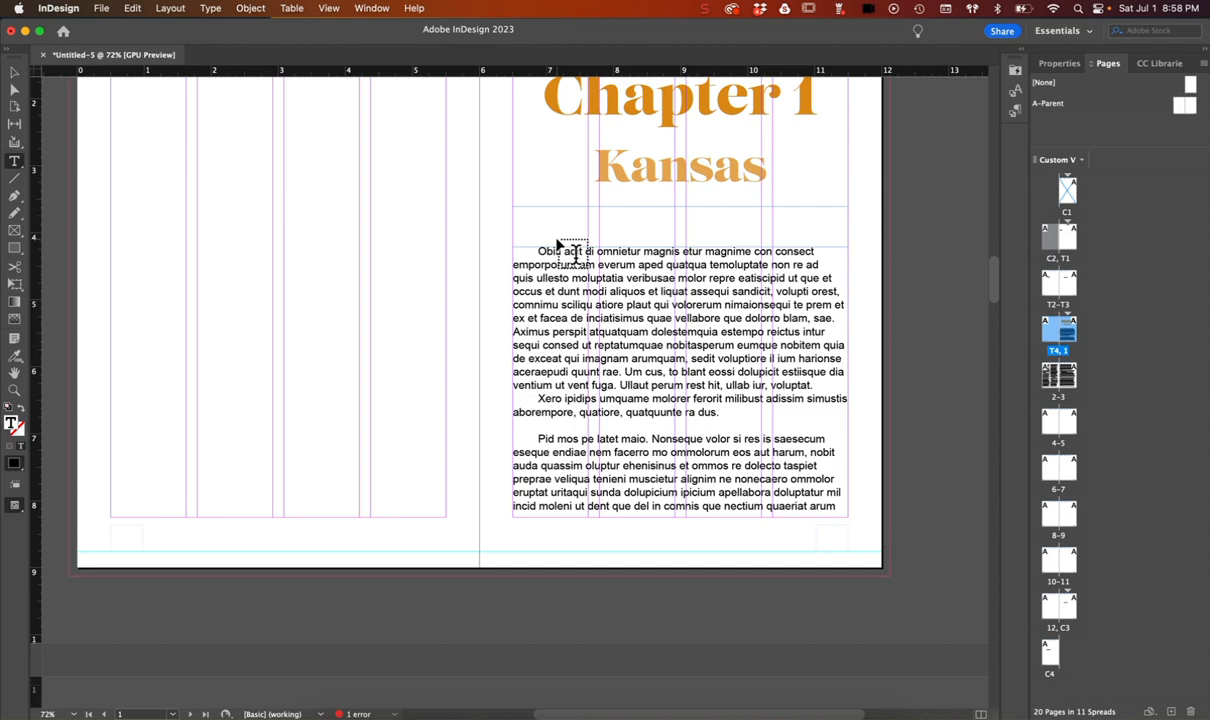
scroll(630, 248, "up", 1)
scroll(576, 262, "up", 5)
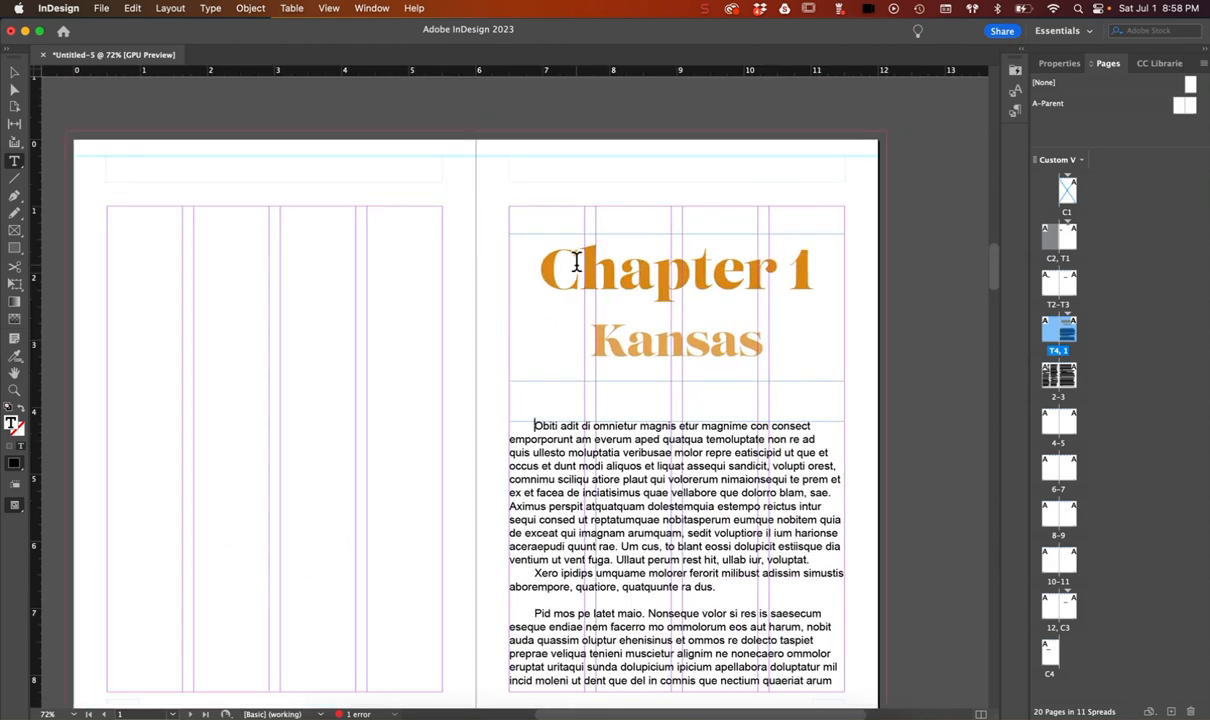
Draw a rectangular placeholder frame covering the whole of page 4 from edge to edge
scroll(576, 262, "down", 15)
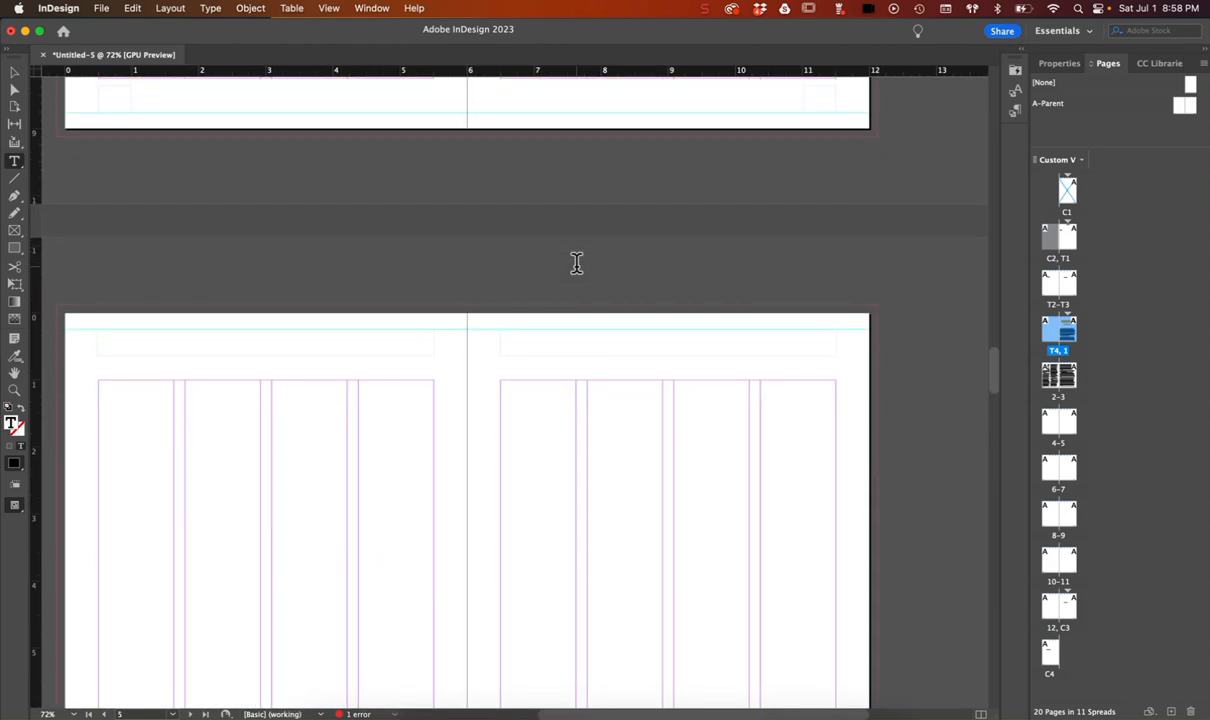
left_click(15, 231)
scroll(205, 264, "up", 1)
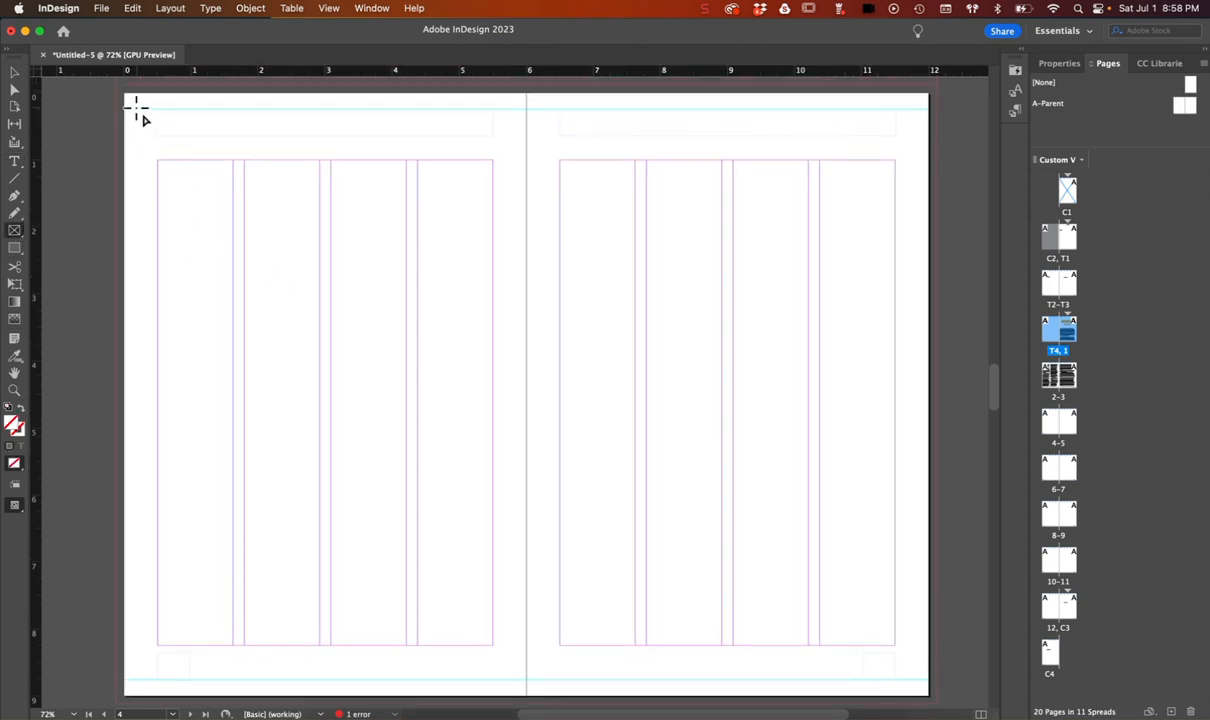
left_click_drag(122, 95, 525, 691)
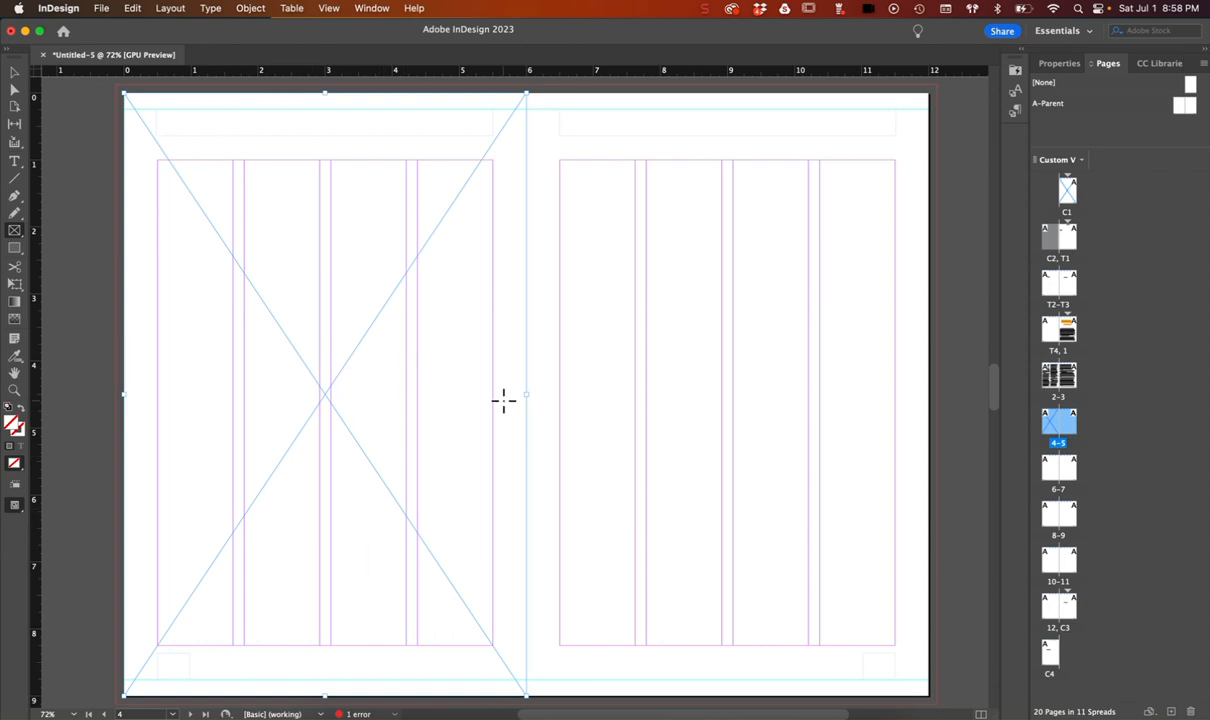
Draw a circular placeholder frame about 4.2 in across over page 7's last three columns with the Ellipse Frame tool
scroll(503, 400, "down", 10)
scroll(503, 400, "right", 3)
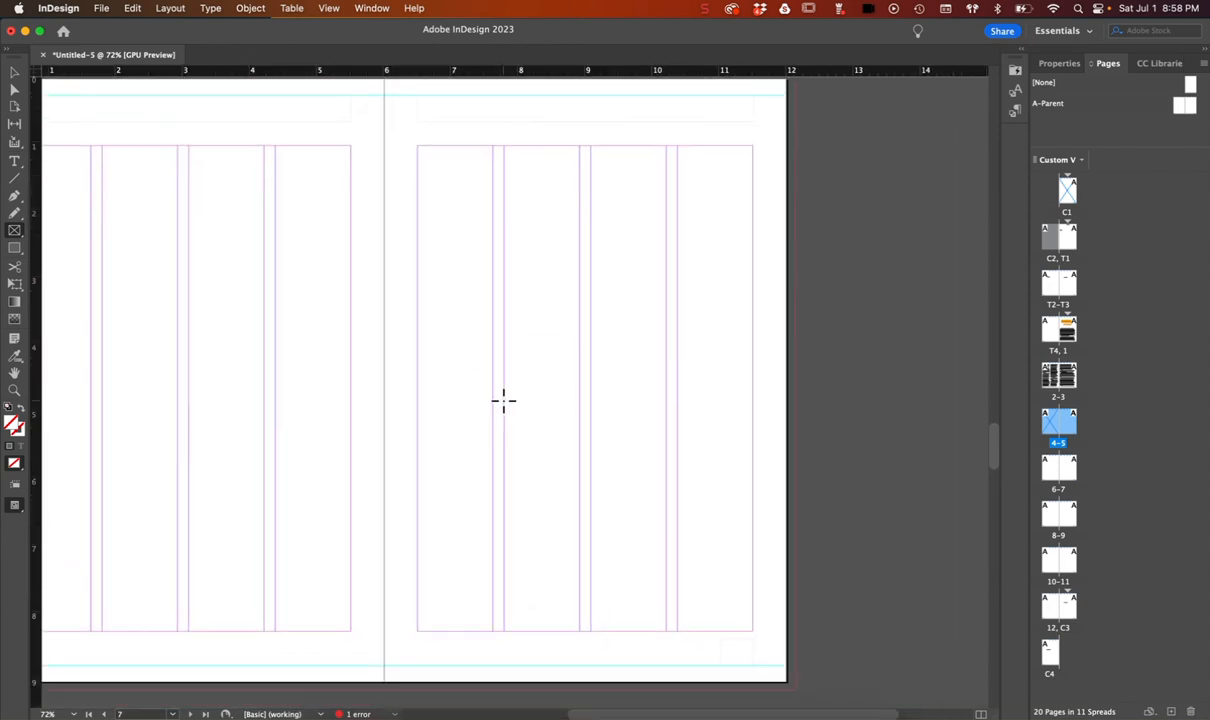
scroll(503, 400, "up", 2)
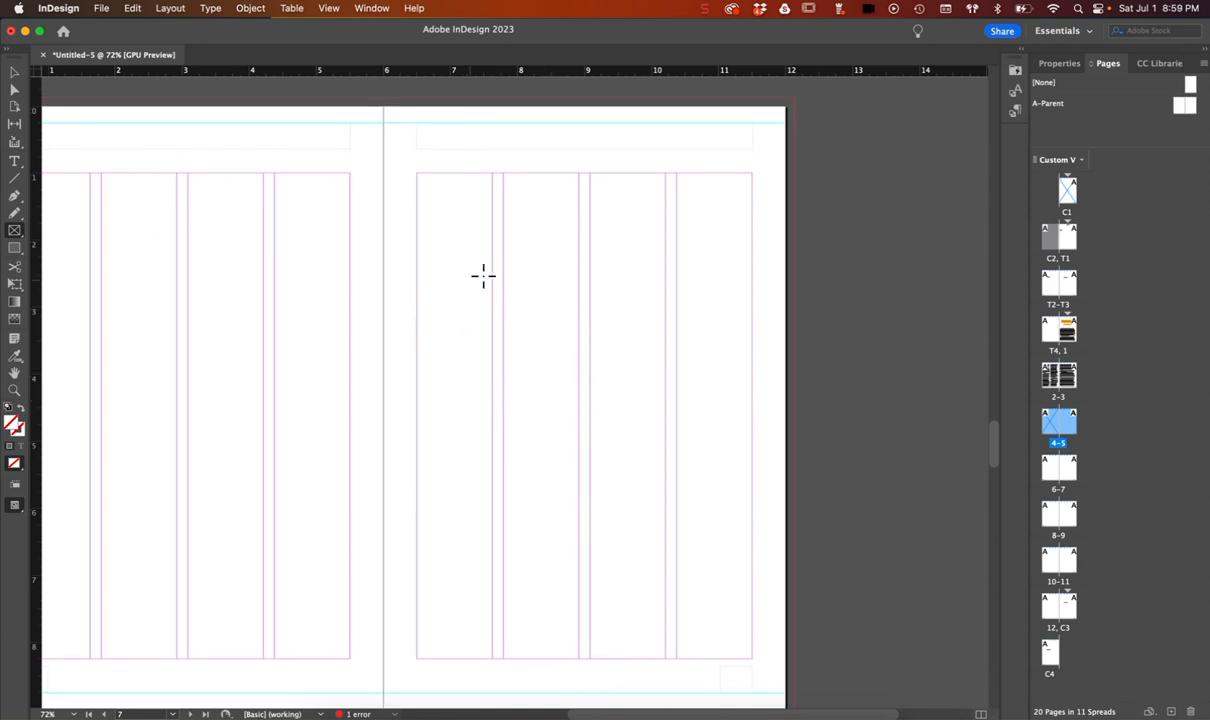
left_click(15, 232)
left_click(45, 261)
left_click_drag(492, 272, 775, 613)
Choose the Polygon Frame tool, and delete the circular frame from page 7
left_click(14, 232)
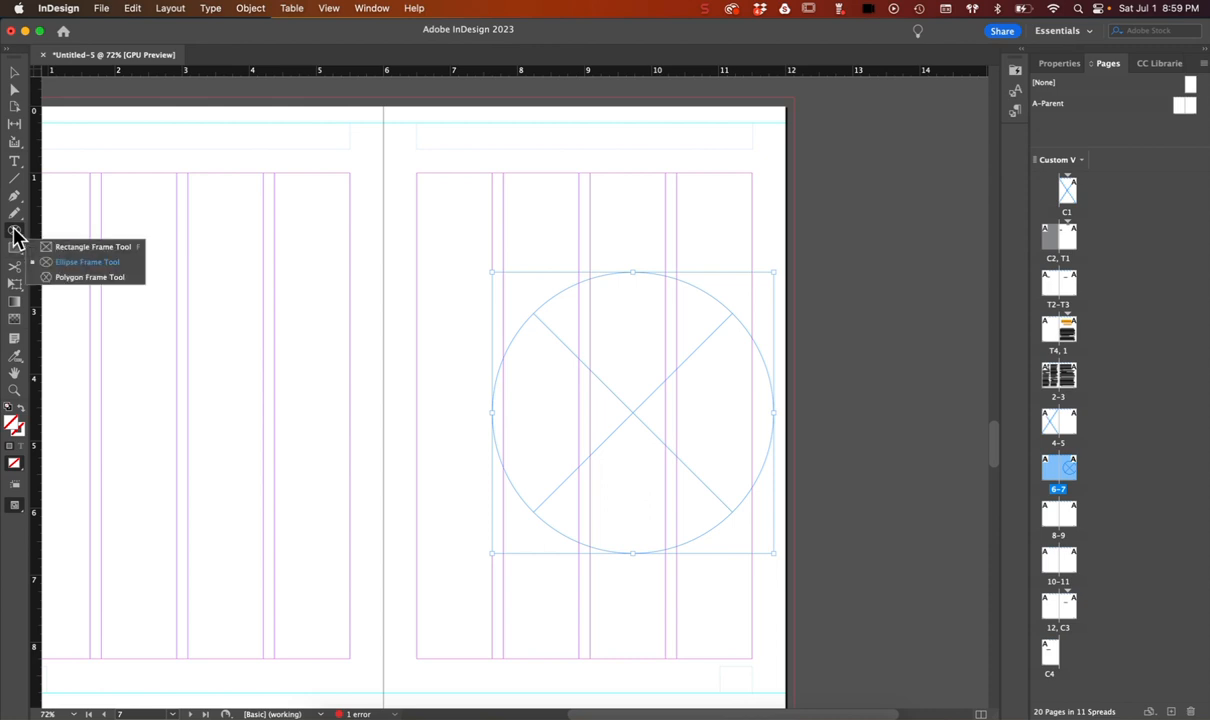
left_click(81, 280)
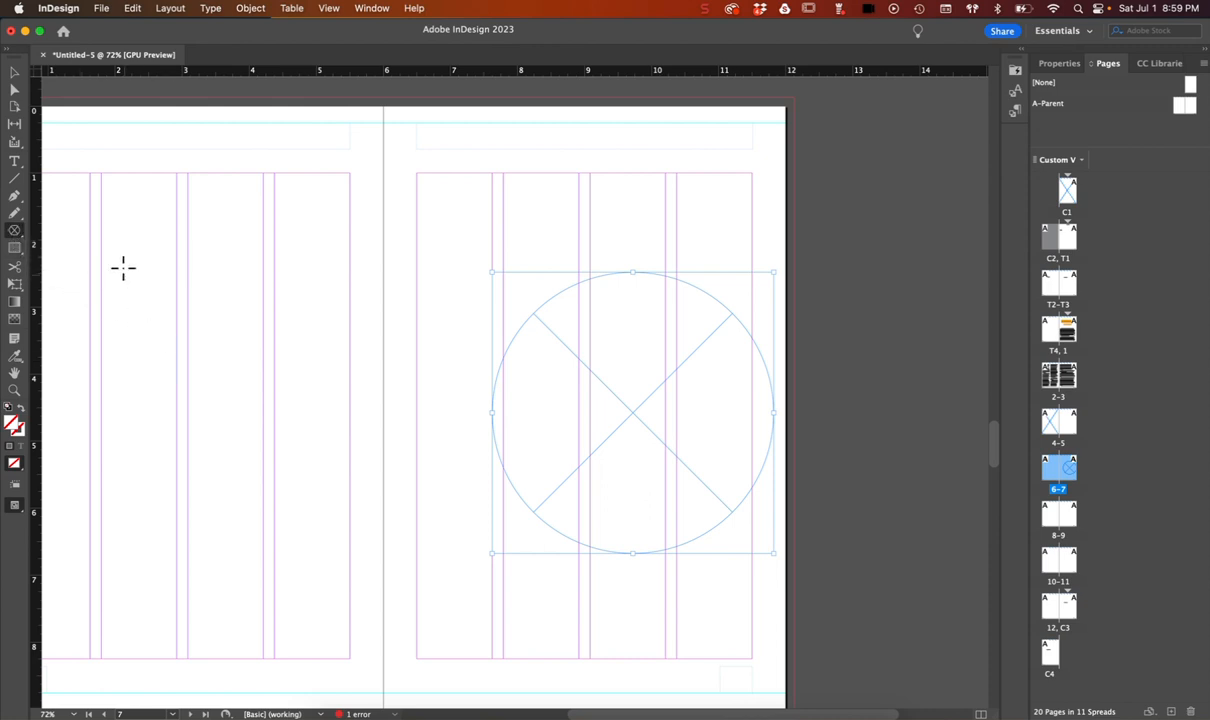
left_click(14, 73)
key("Delete")
scroll(505, 420, "down", 5)
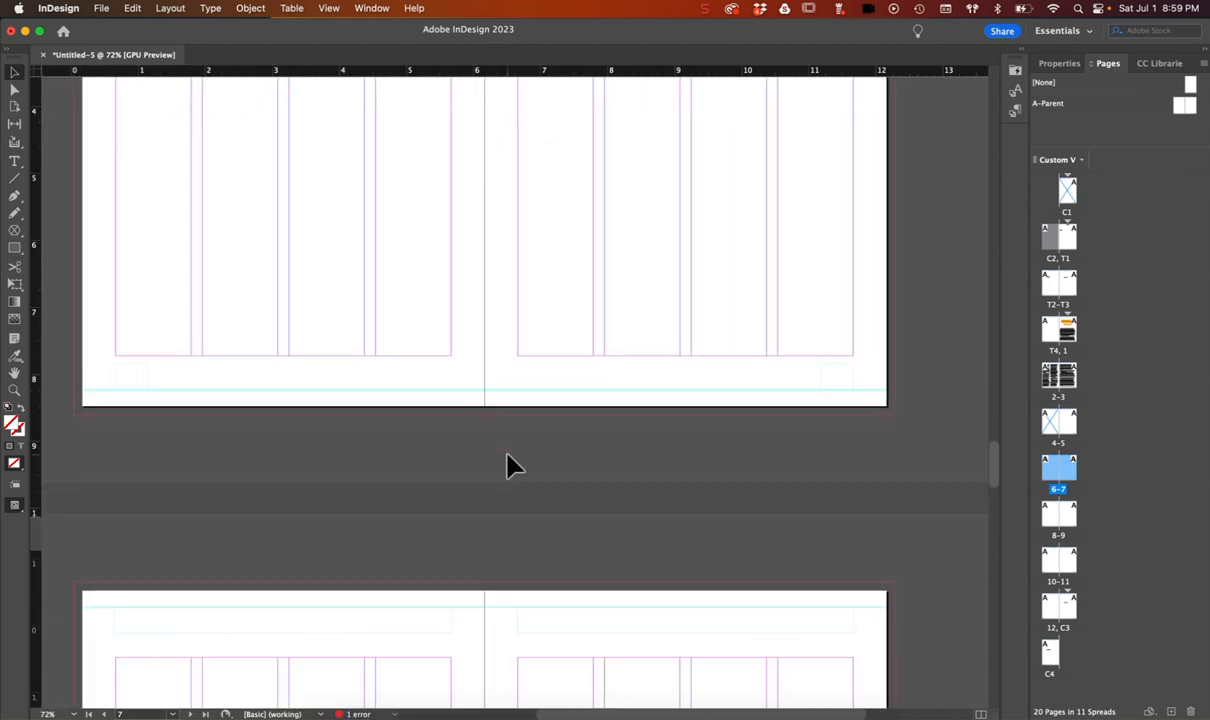
Delete the "Inside Back Cover" text frame from page C3
scroll(507, 465, "down", 15)
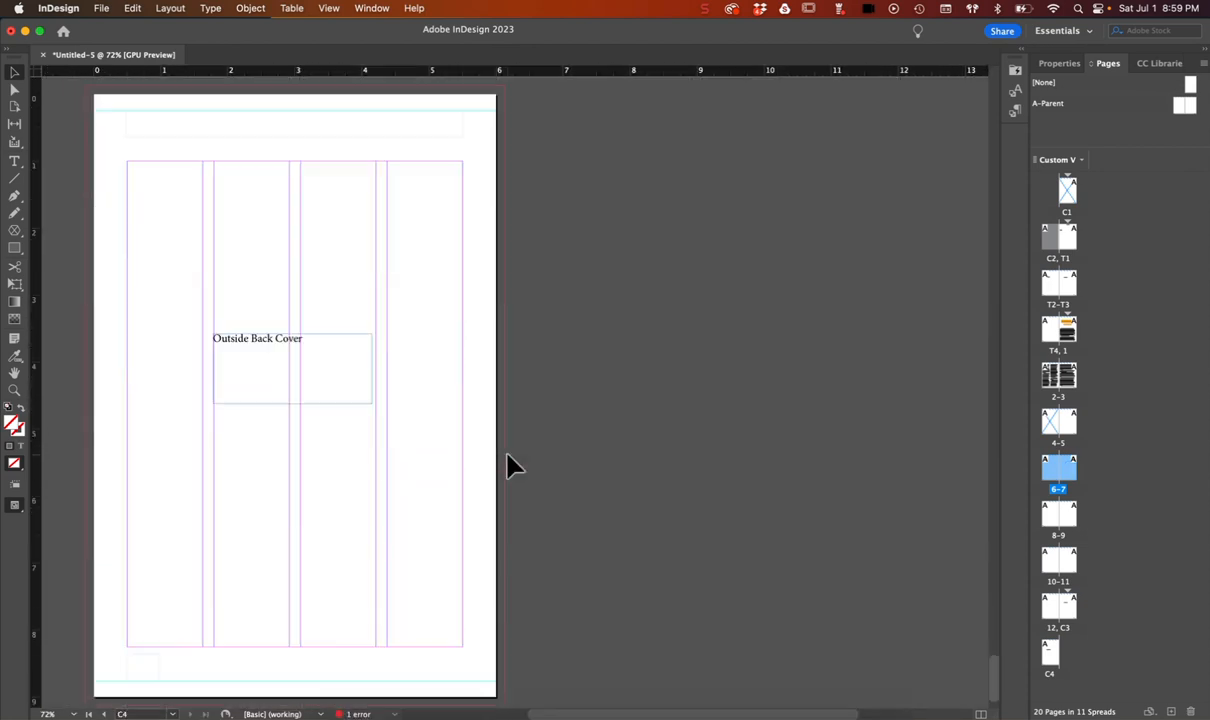
scroll(301, 336, "up", 4)
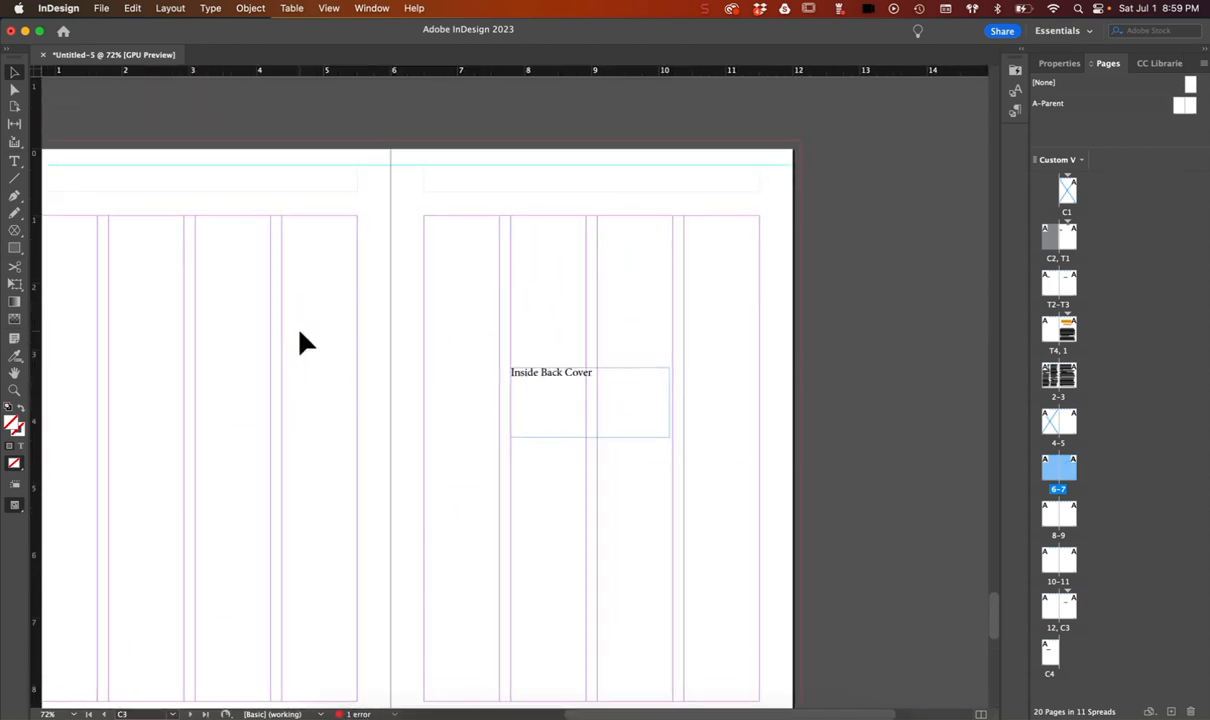
left_click(615, 432)
key("Delete")
Draw a rectangle about 6.18 × 9.24 in over page C3, from the spine out to the bleed edges
scroll(615, 432, "down", 3)
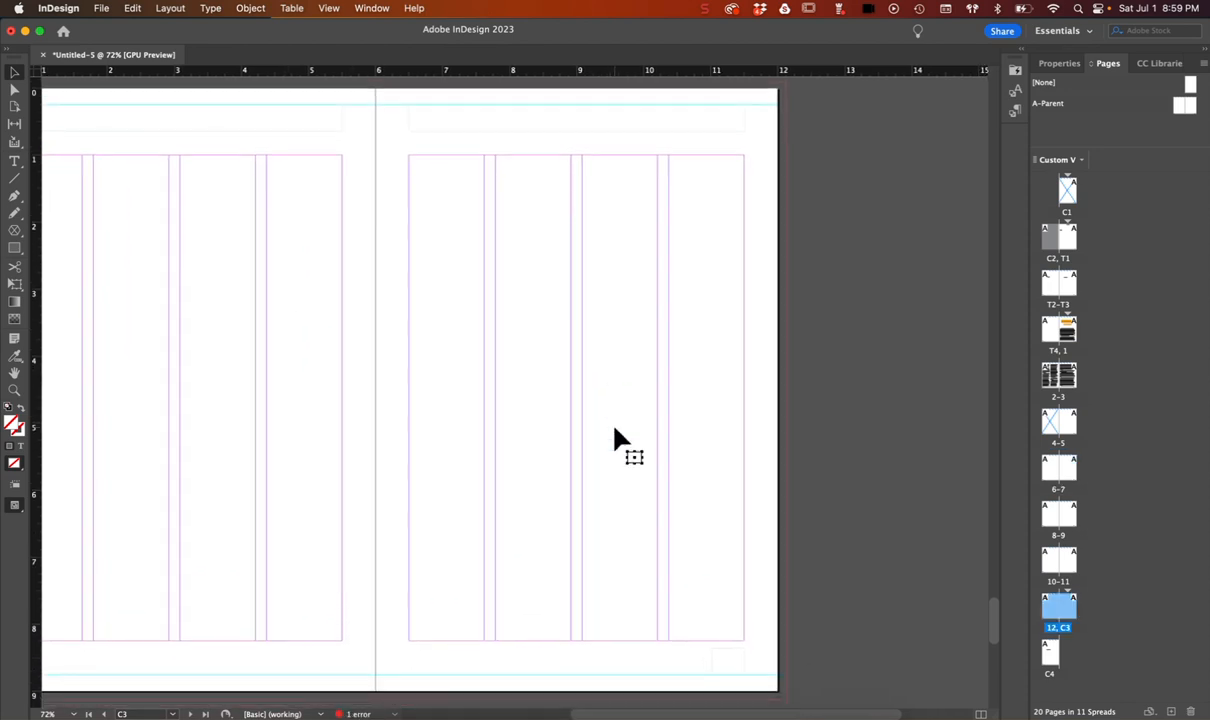
left_click(14, 248)
left_click_drag(793, 693, 378, 85)
Fill the rectangle on page C3 with [Black] at a 50% tint
left_click(1059, 63)
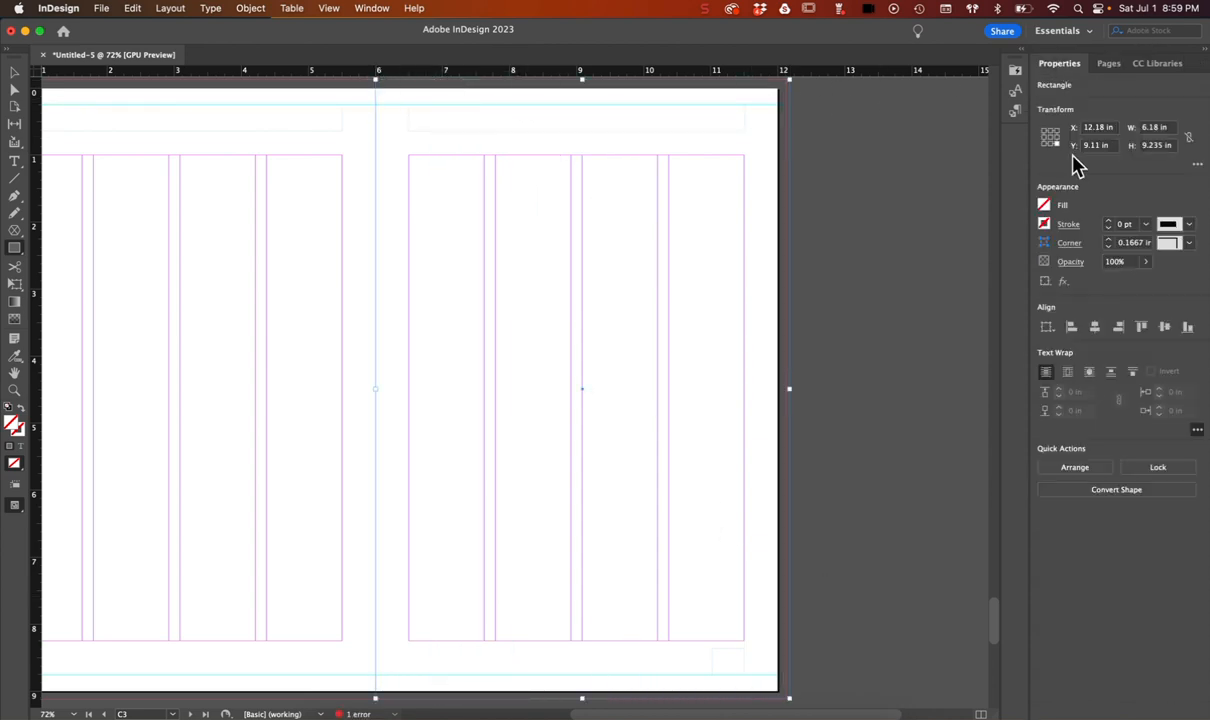
left_click(1044, 205)
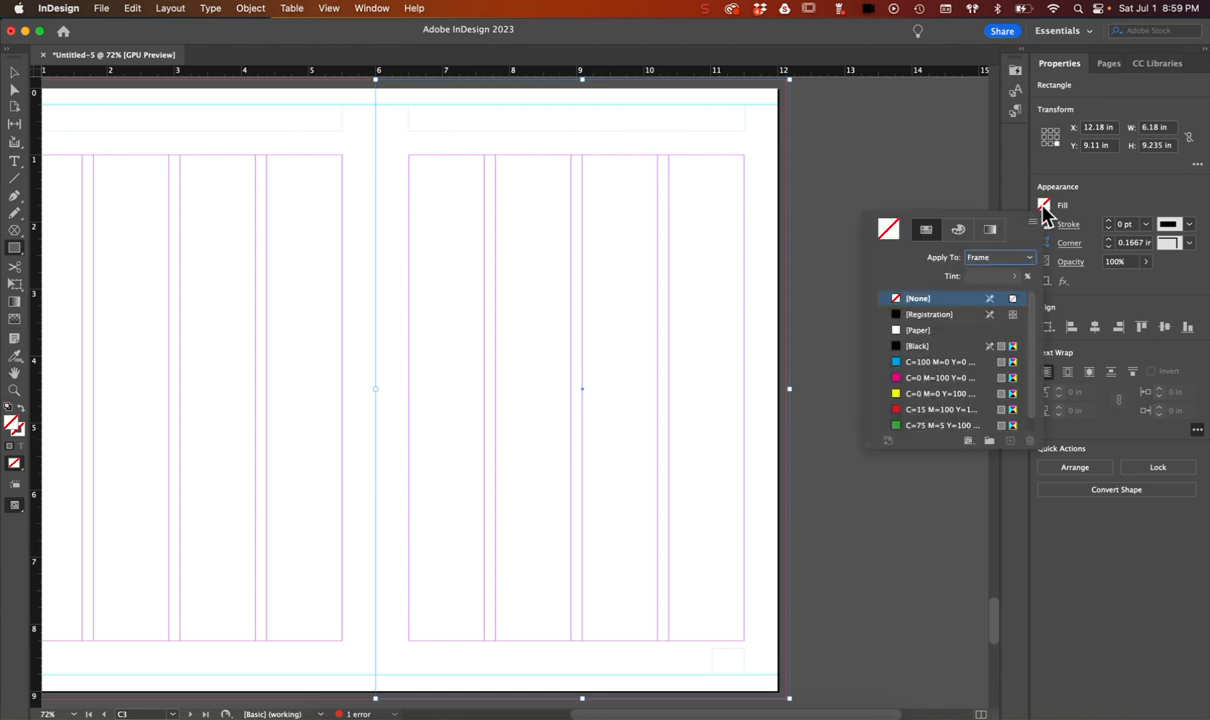
left_click(918, 346)
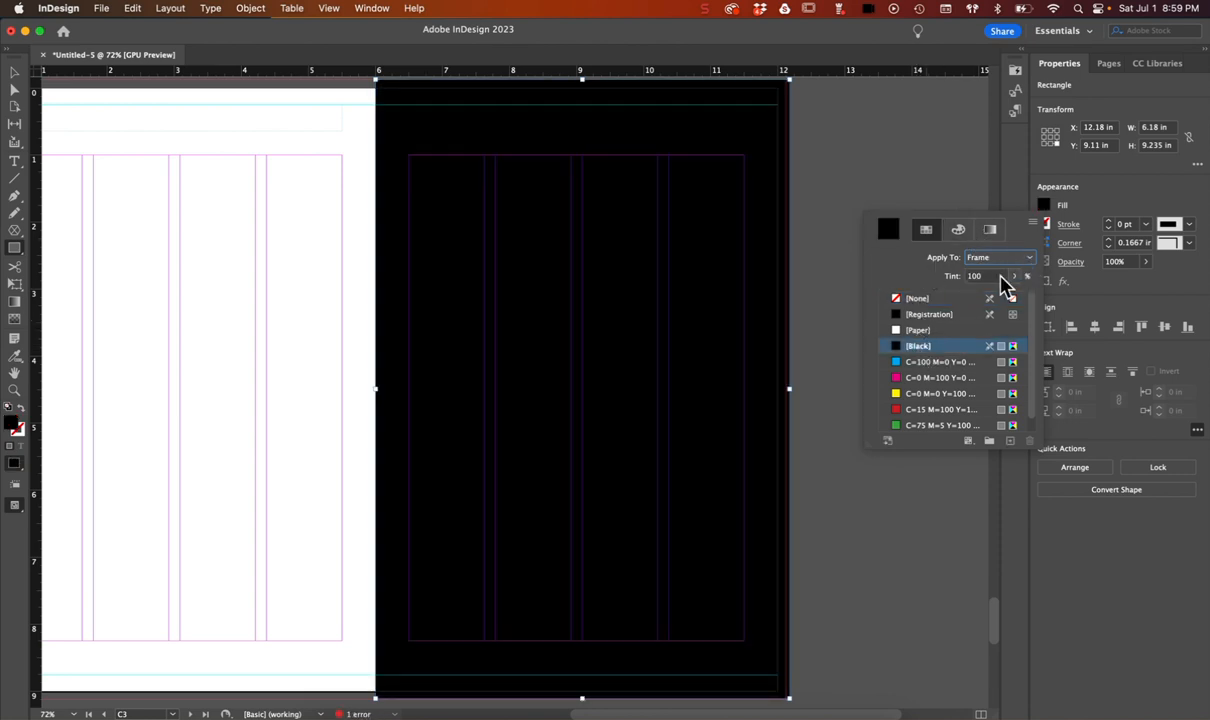
double_click(973, 277)
type("50")
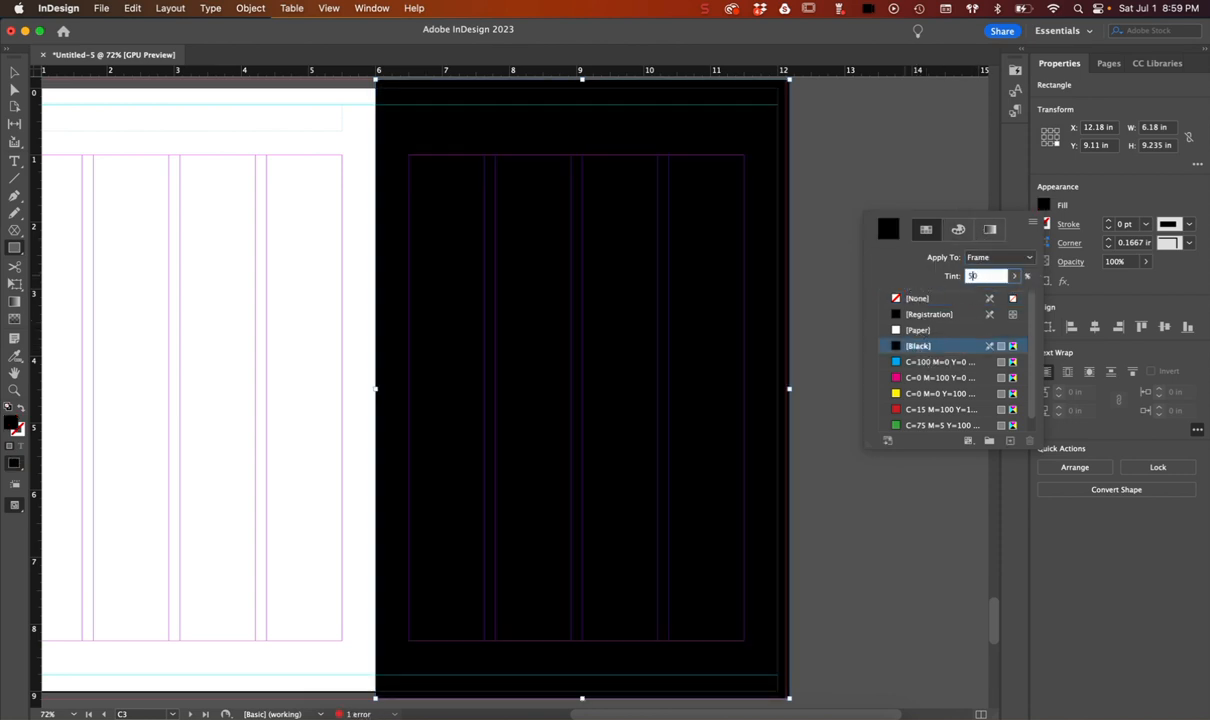
key("Return")
left_click(14, 74)
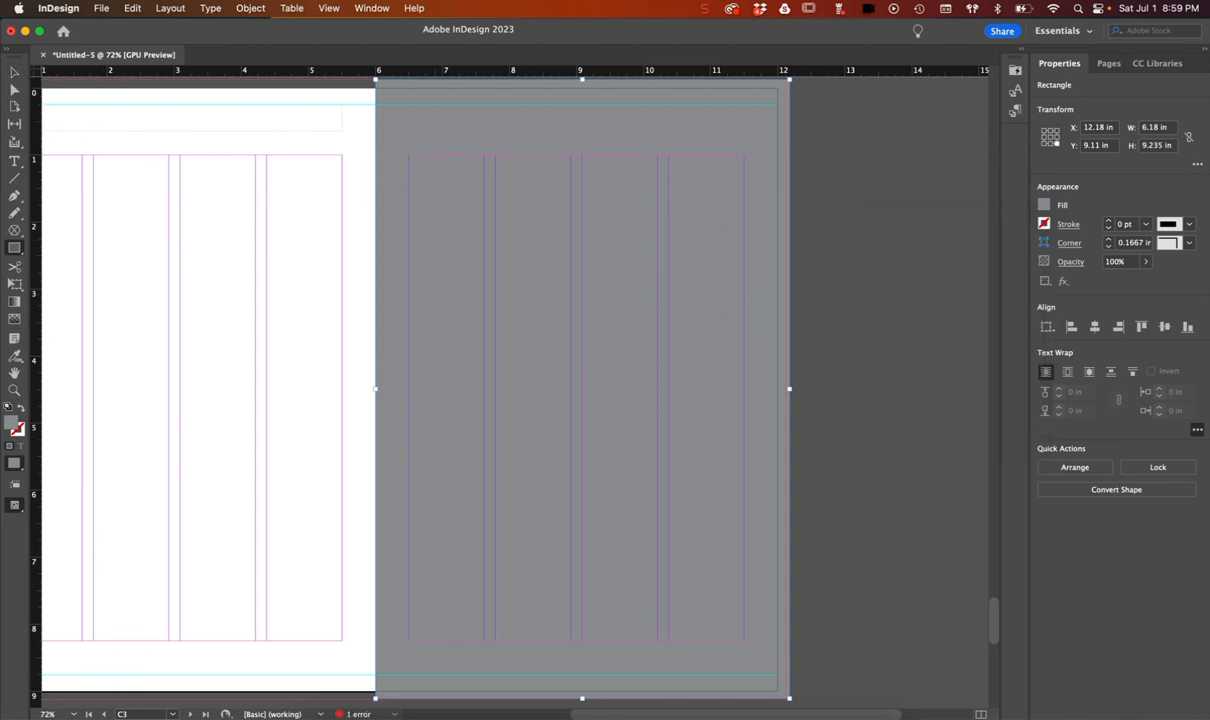